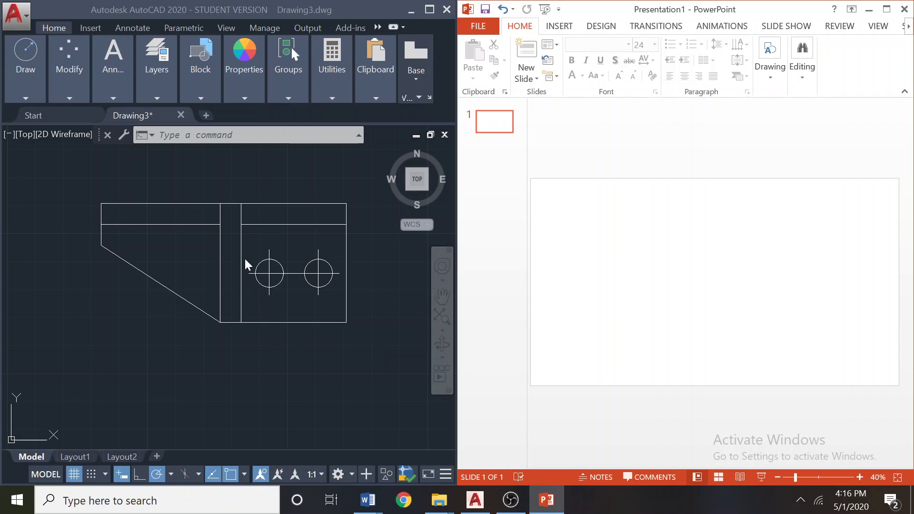
click(279, 285)
scroll(279, 278, up, 8)
scroll(278, 274, down, 6)
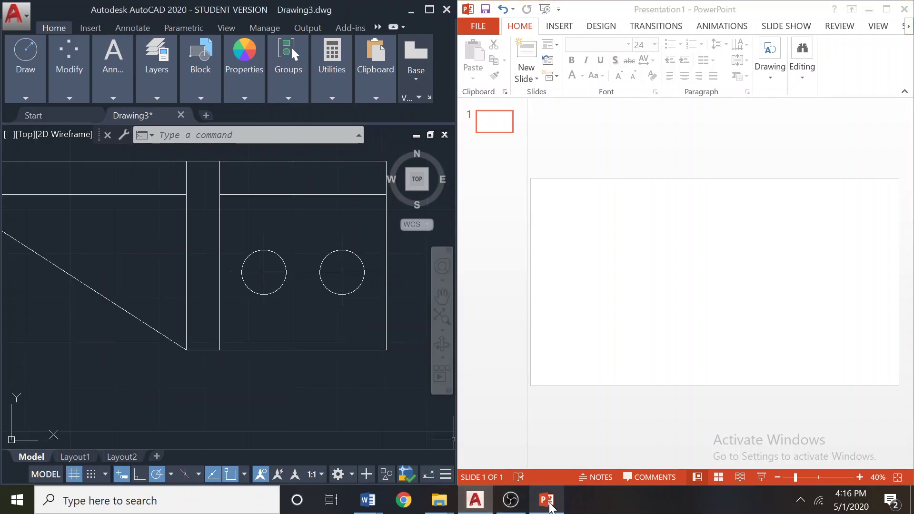
- Switch to the Tutorial 5 document in Word and enlarge it to 150% to examine the dimensioned two-hole bracket drawing
mouse_move(442, 503)
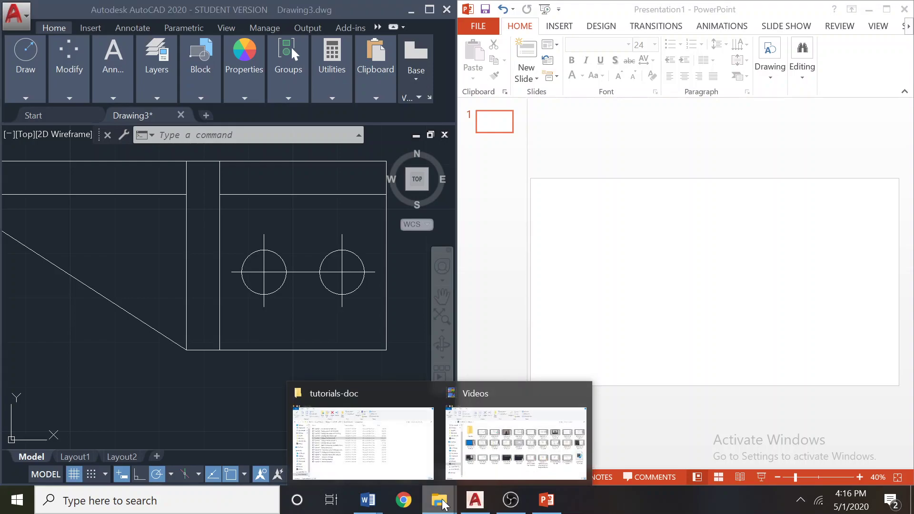
mouse_move(368, 498)
mouse_move(346, 429)
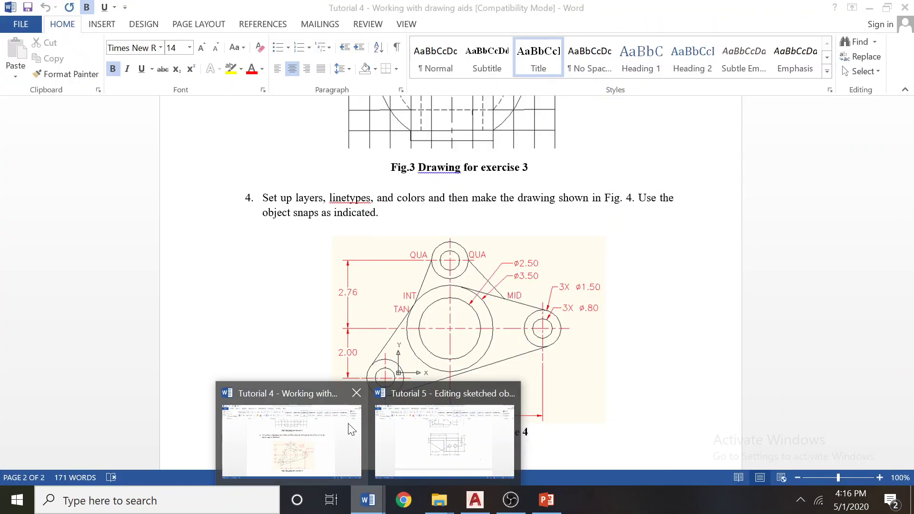
click(449, 432)
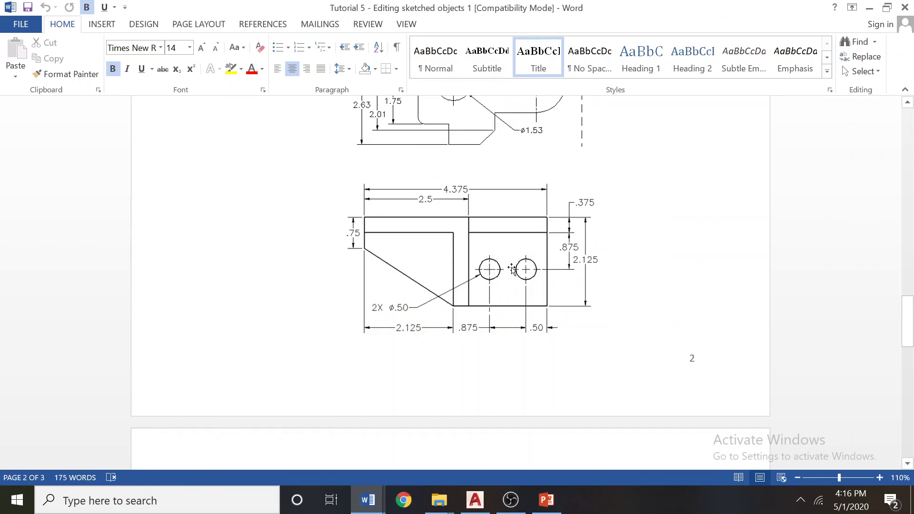
click(879, 477)
click(879, 478)
click(879, 477)
click(879, 477)
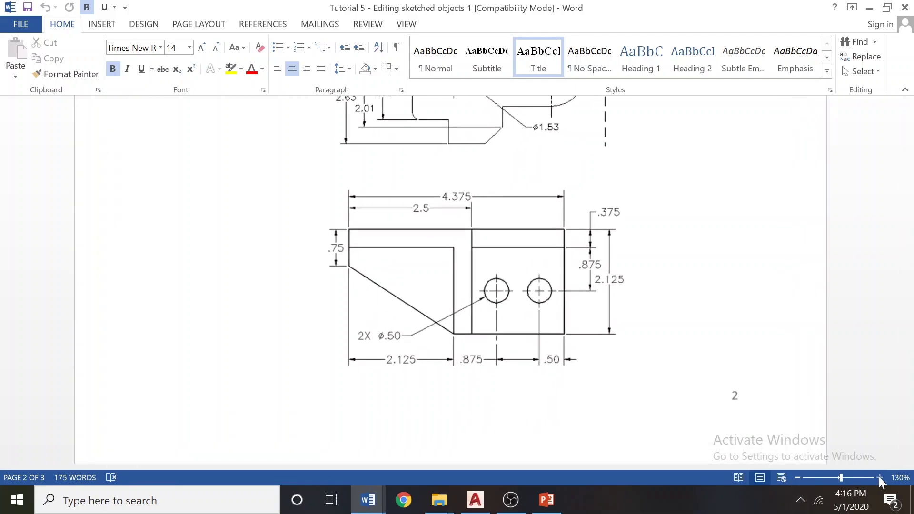
scroll(543, 284, down, 2)
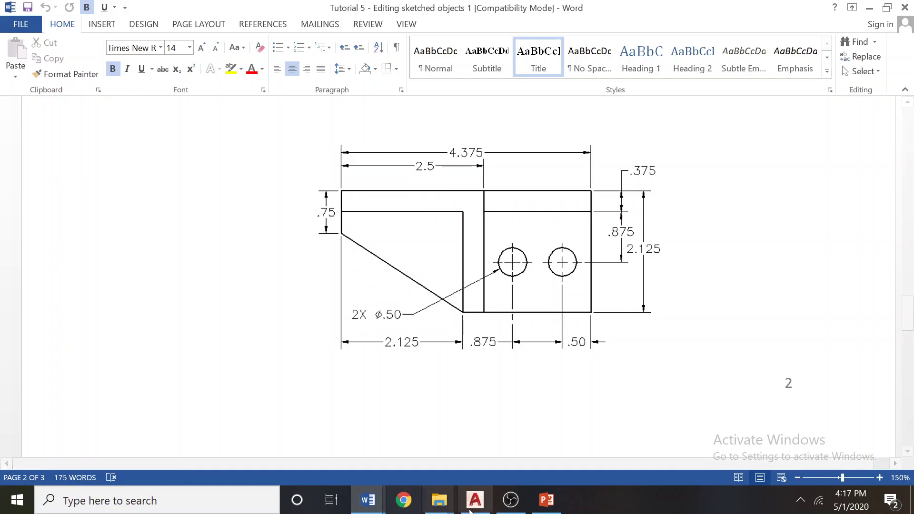
- Switch back to AutoCAD and maximize its window around the two-circle part of the bracket
click(475, 499)
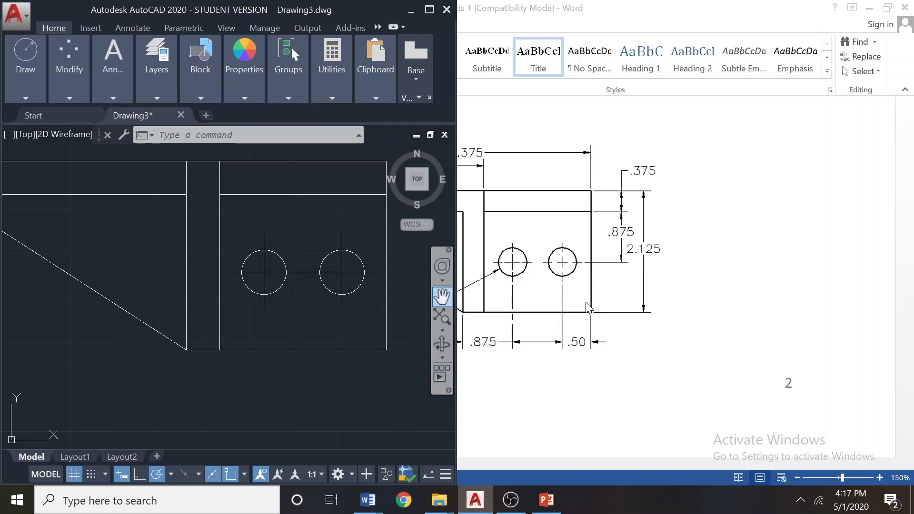
scroll(307, 282, up, 2)
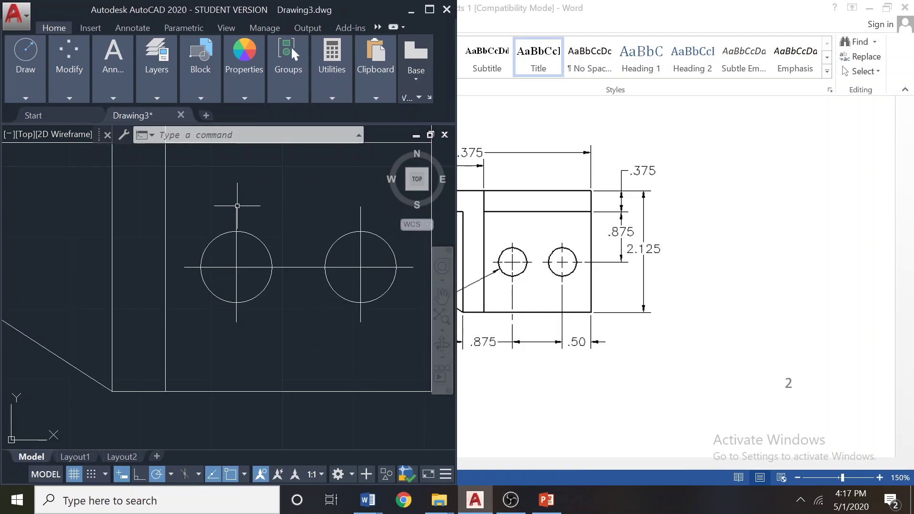
click(66, 96)
click(430, 11)
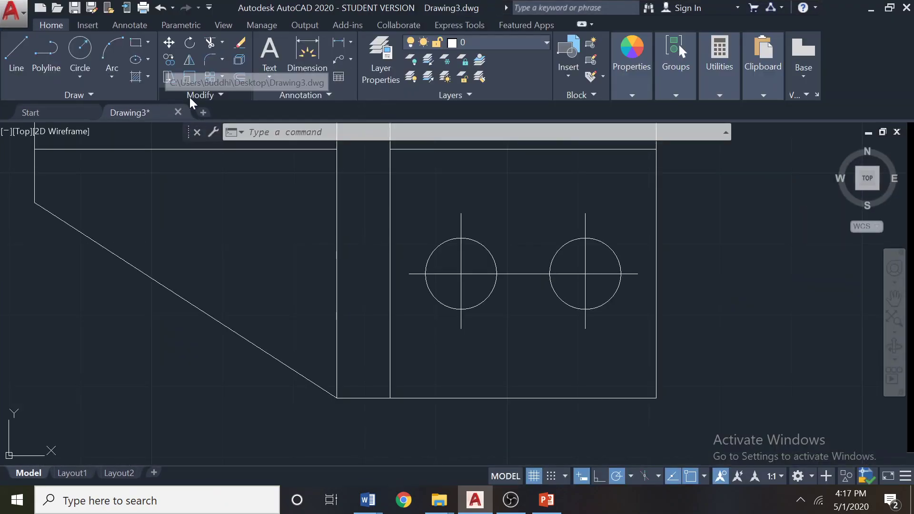
- Try breaking the shared horizontal centre line at a single point between the two circles, with the Nearest object snap enabled
click(190, 95)
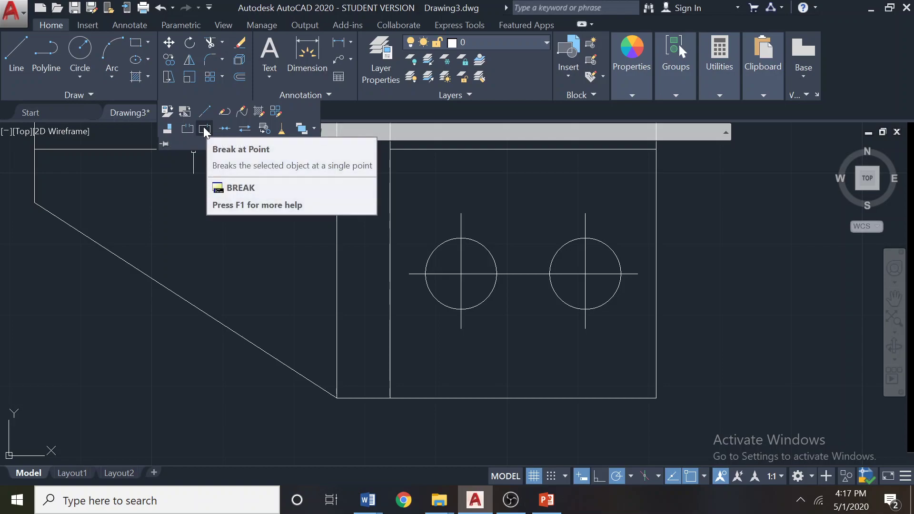
click(203, 126)
scroll(535, 260, up, 4)
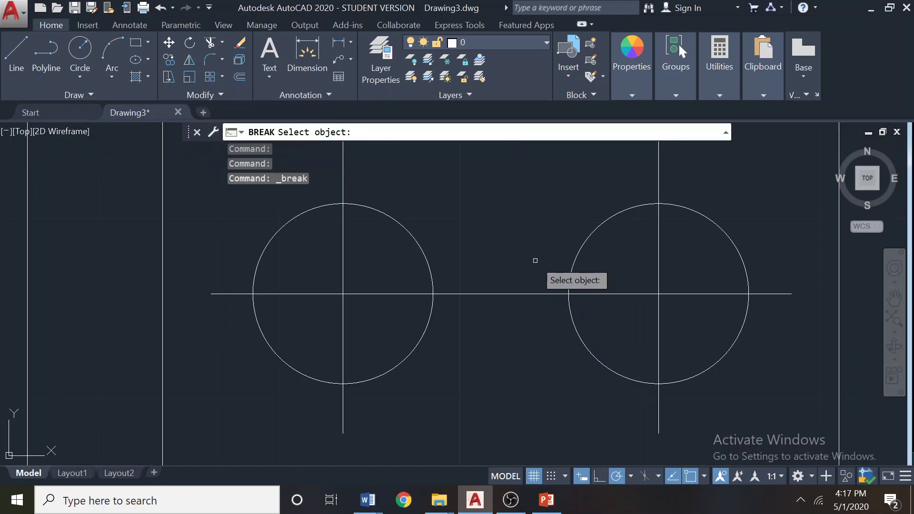
click(617, 293)
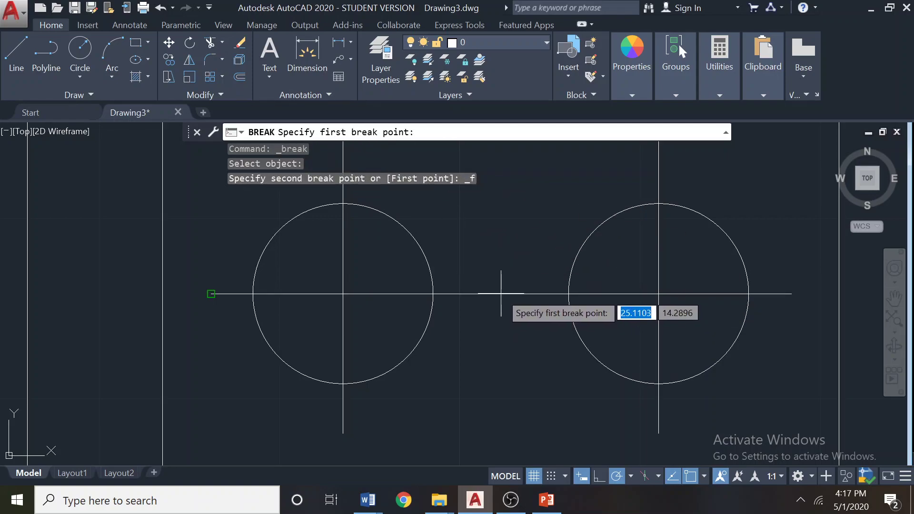
click(703, 476)
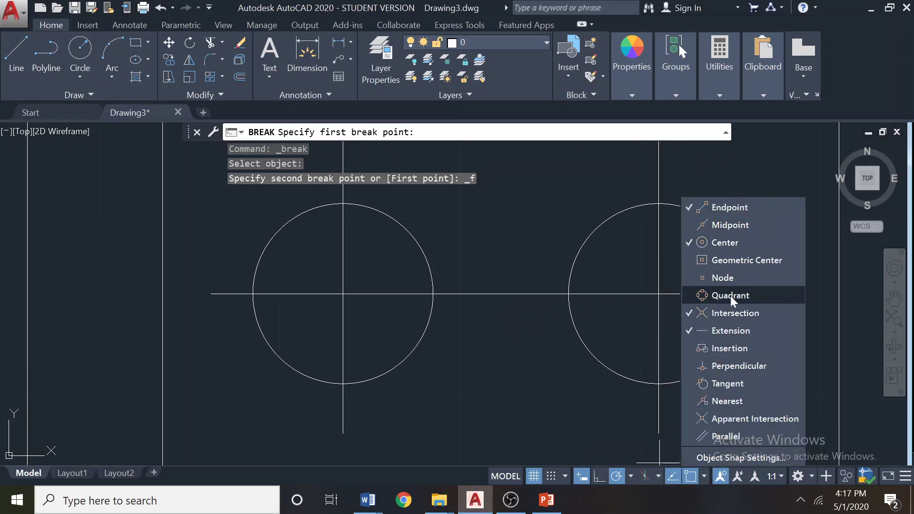
click(719, 399)
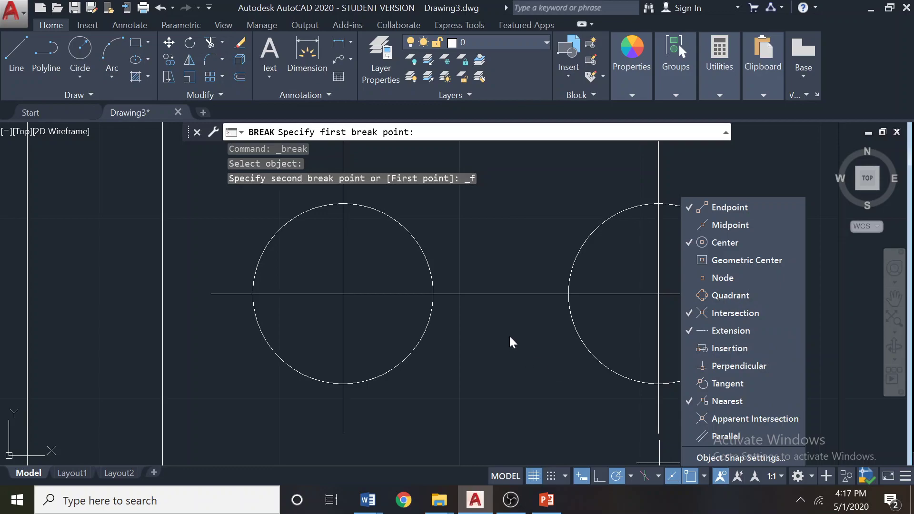
click(503, 293)
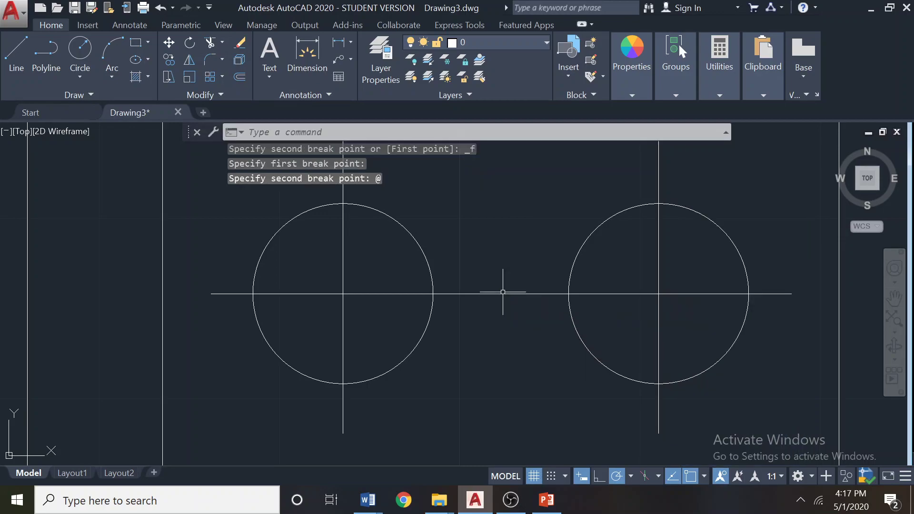
- Erase the right part of the broken centre line, and undo both the erasure and the break
click(546, 294)
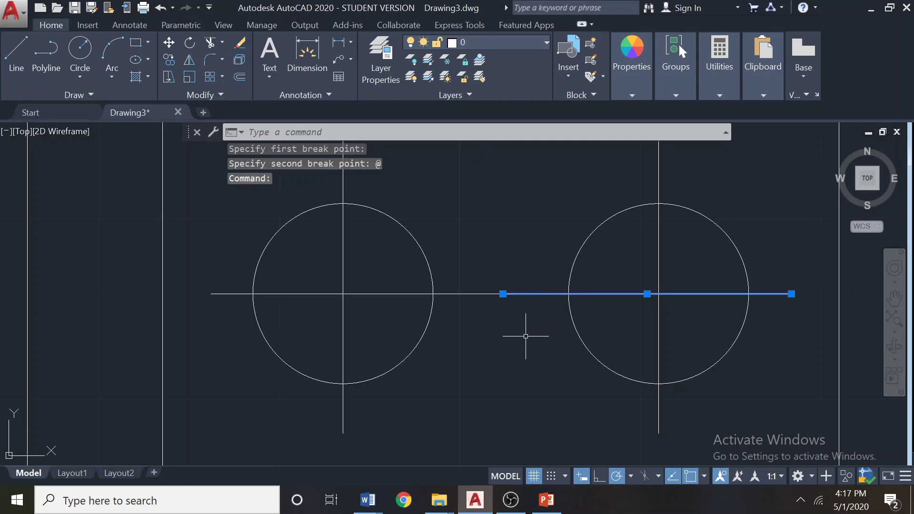
key(Delete)
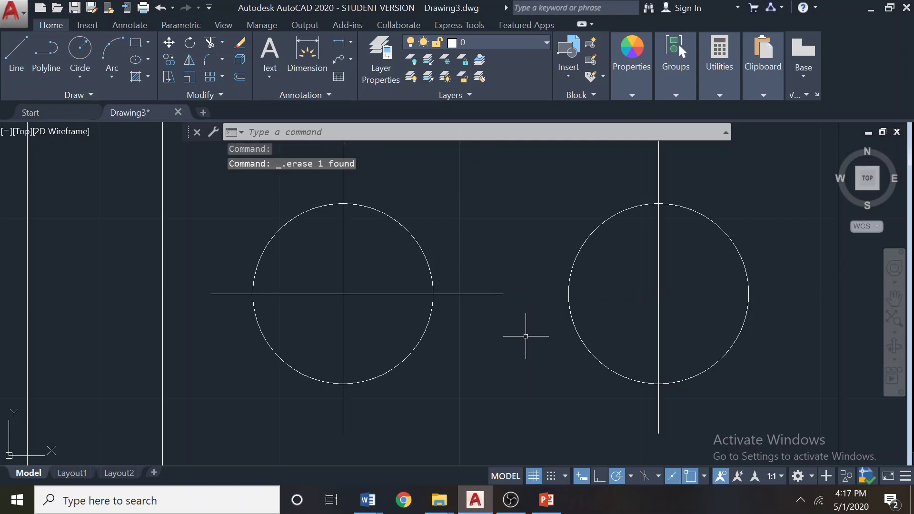
key(ctrl+z)
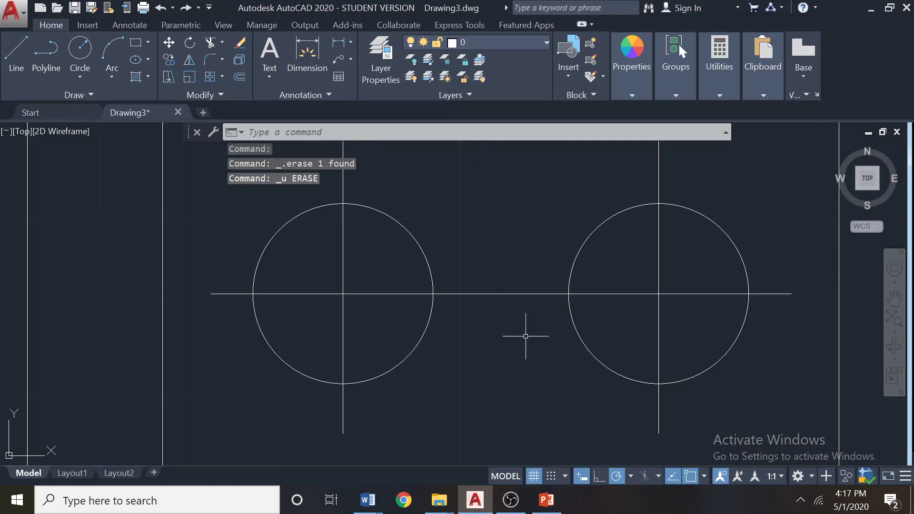
scroll(525, 335, down, 3)
key(ctrl+z)
scroll(530, 310, up, 3)
click(535, 281)
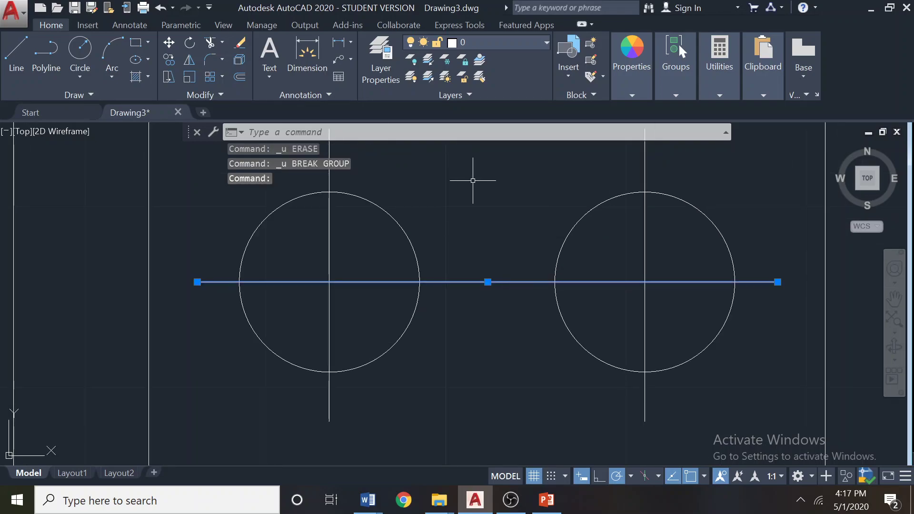
key(Escape)
- Enable the Nearest object snap and split the horizontal centre line midway between the circles with Break at Point
click(209, 93)
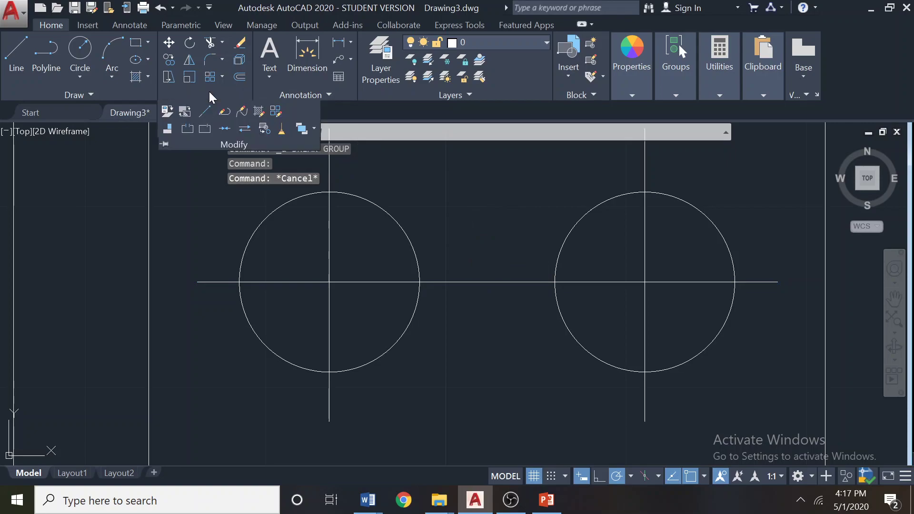
click(209, 127)
click(600, 284)
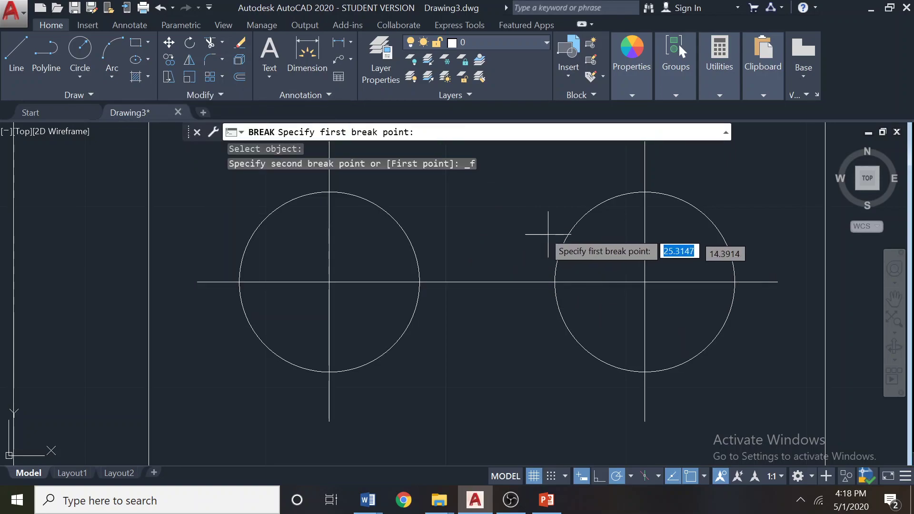
click(704, 477)
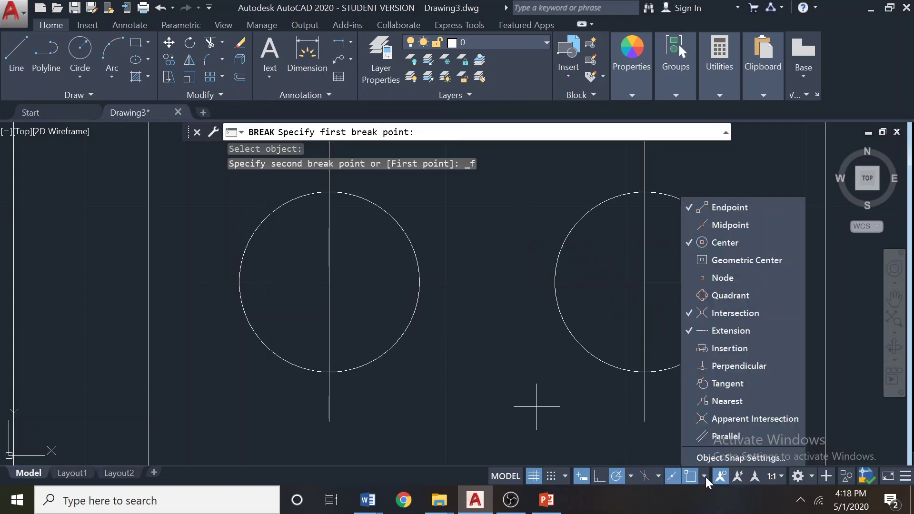
click(728, 402)
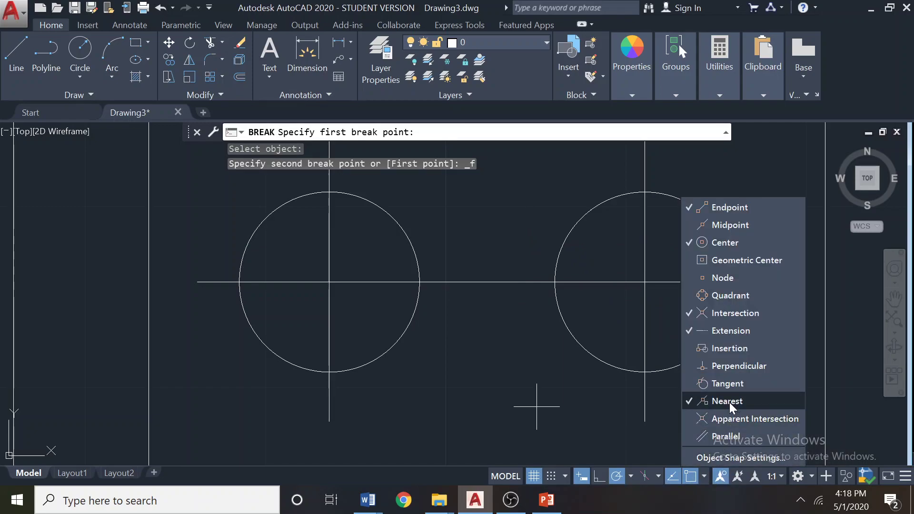
click(486, 282)
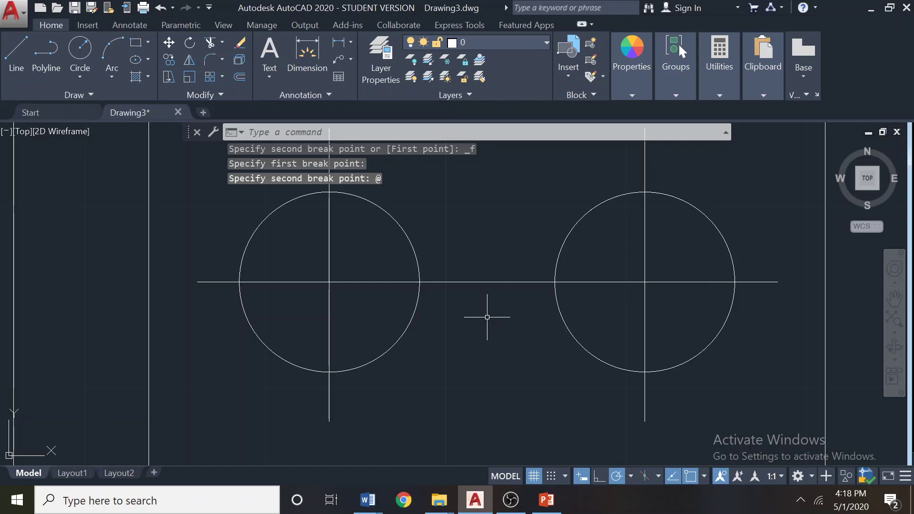
- Select the right and left segments of the centre line in turn to check the split
key(Escape)
click(585, 282)
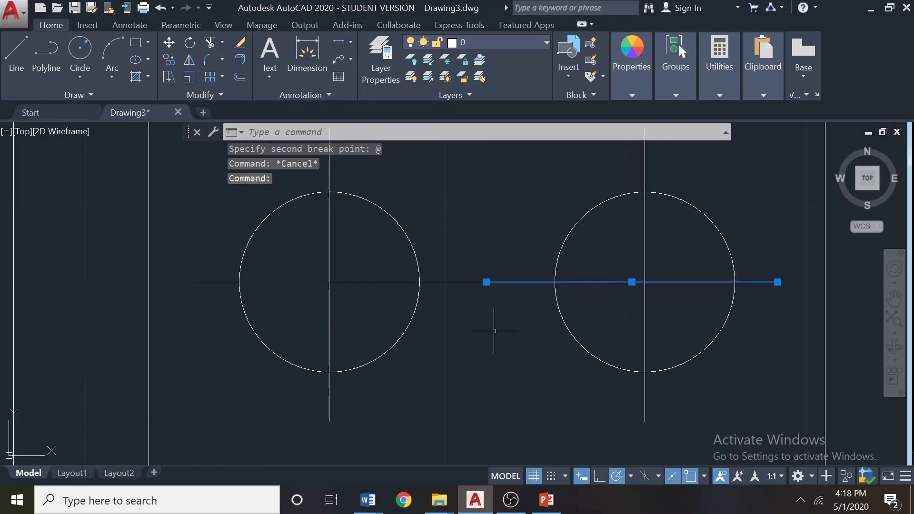
key(Escape)
click(437, 282)
key(Escape)
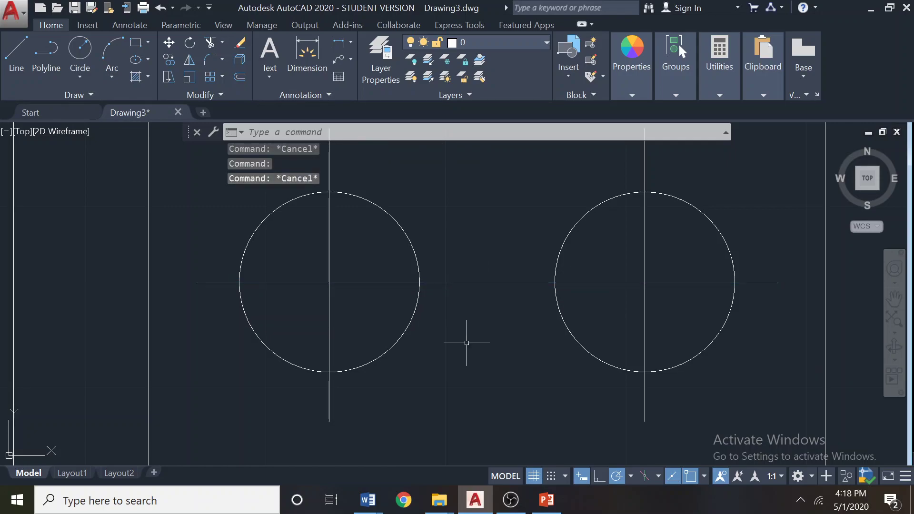
- Join the left and right centre-line segments into one line and select it to check the result
click(208, 99)
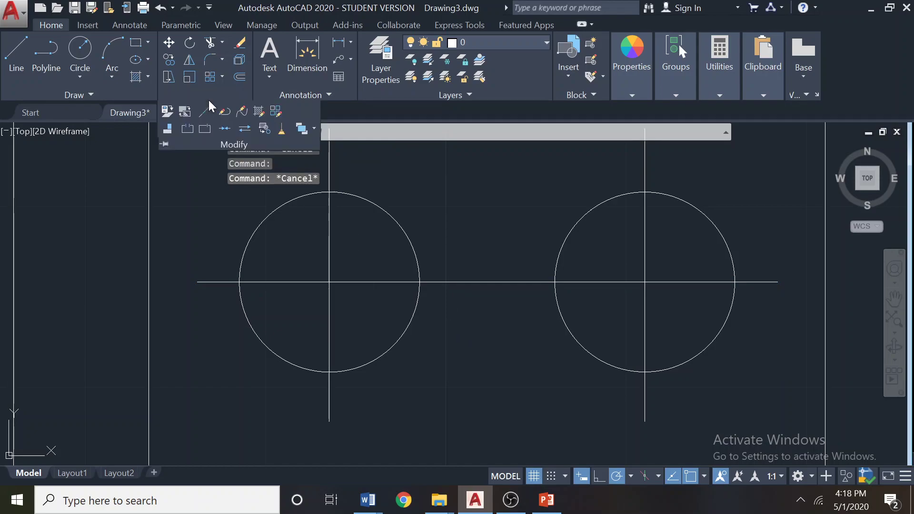
click(224, 128)
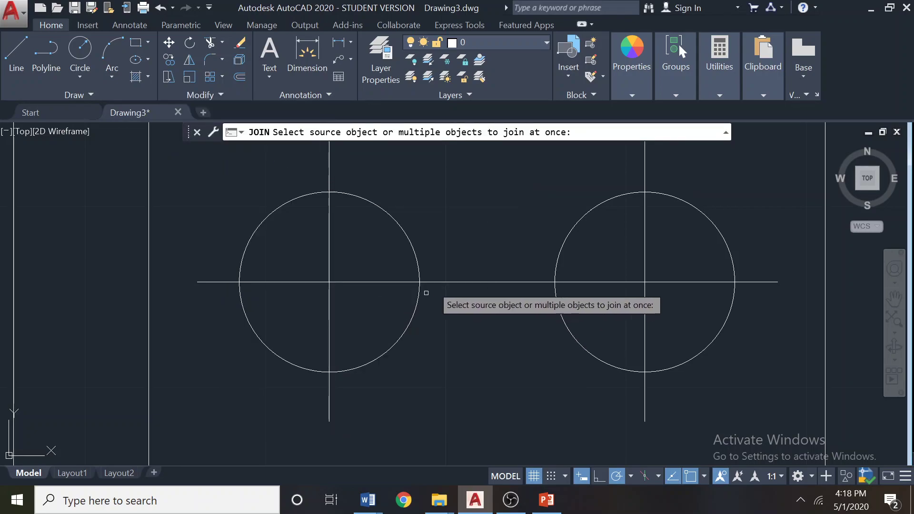
click(440, 282)
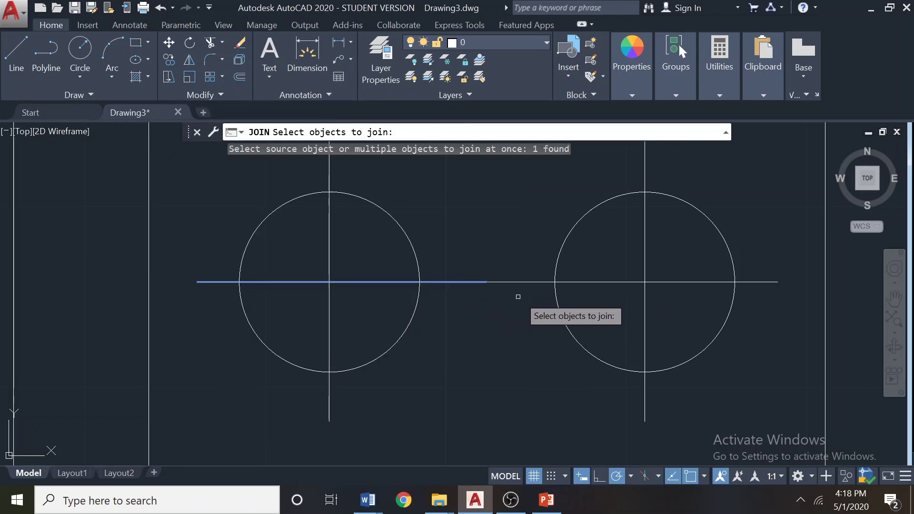
click(527, 282)
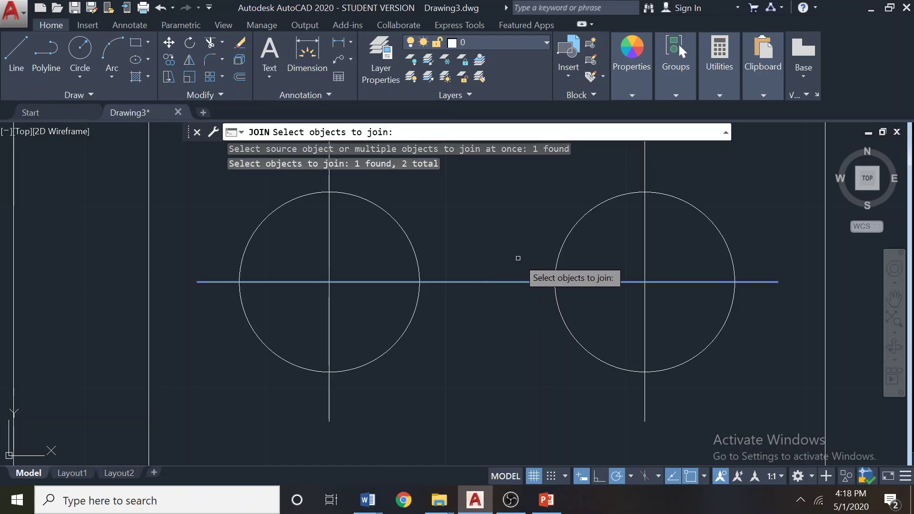
key(Return)
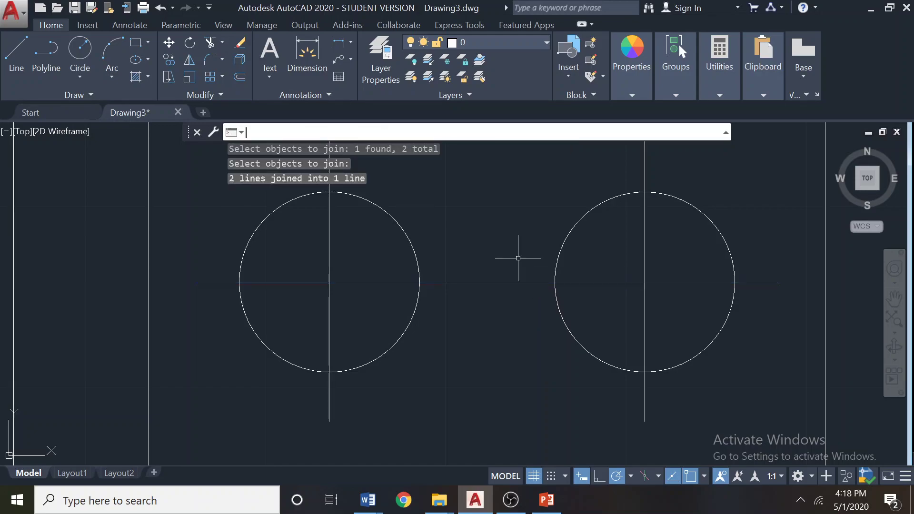
click(495, 282)
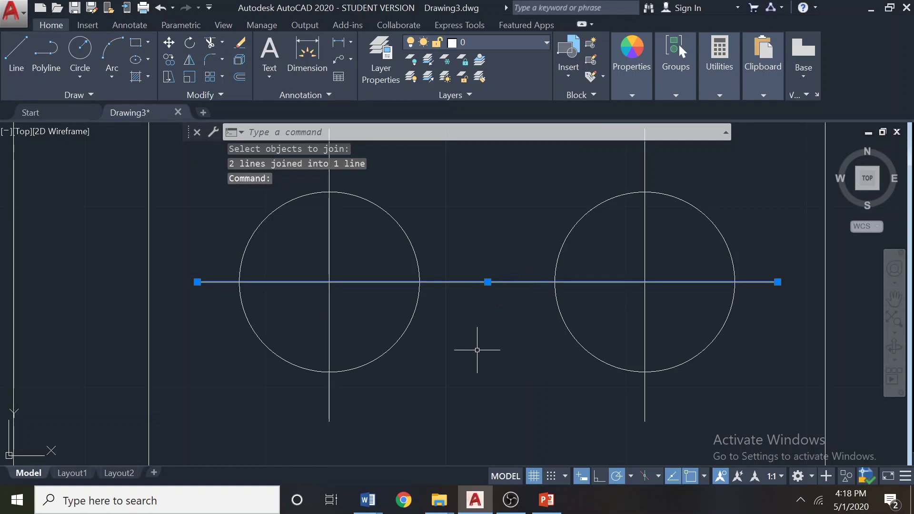
- Try a Break on the horizontal centre line from inside the left circle to midway between the circles, and undo it
click(197, 94)
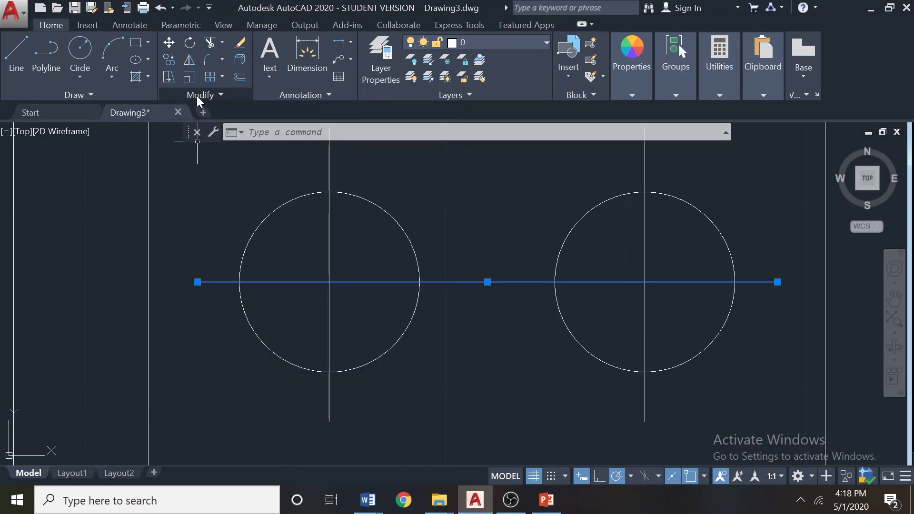
click(196, 96)
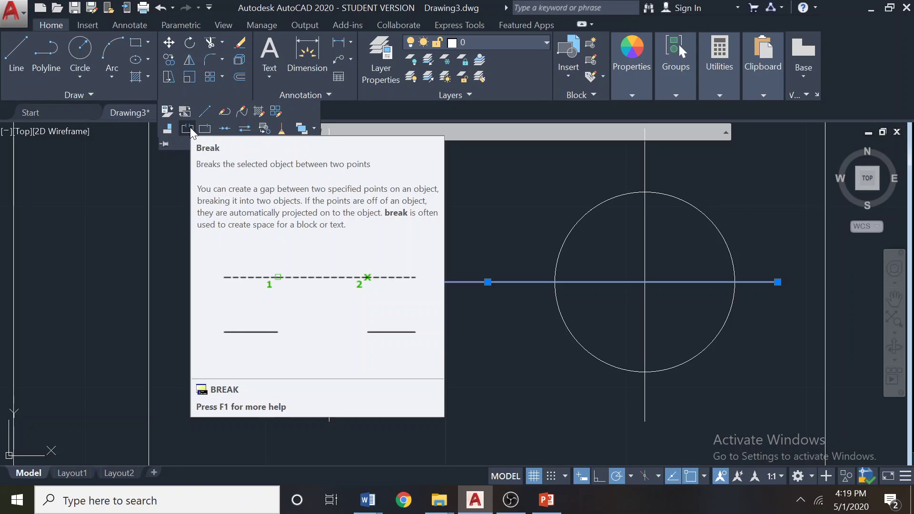
click(190, 127)
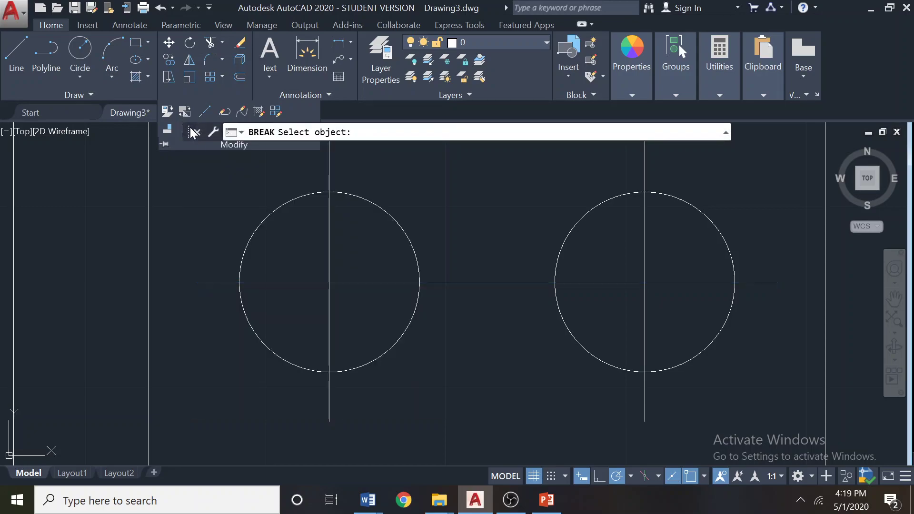
click(363, 282)
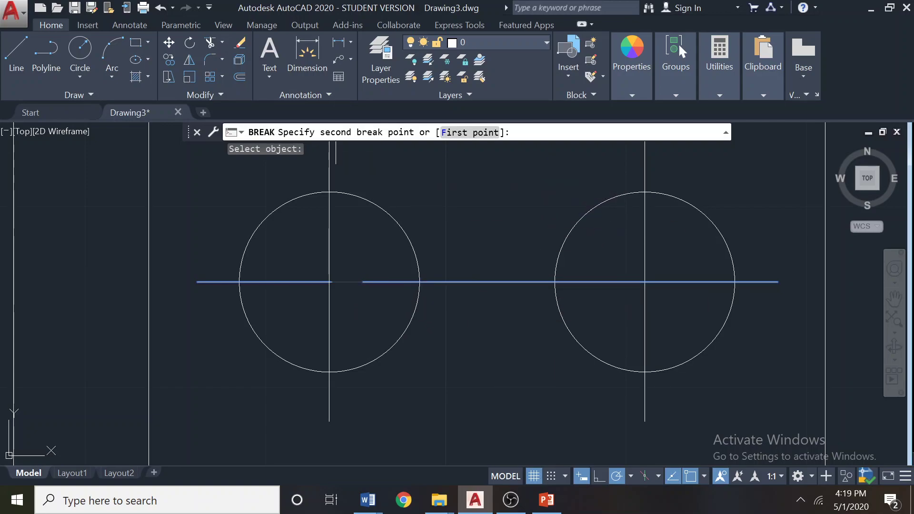
click(471, 282)
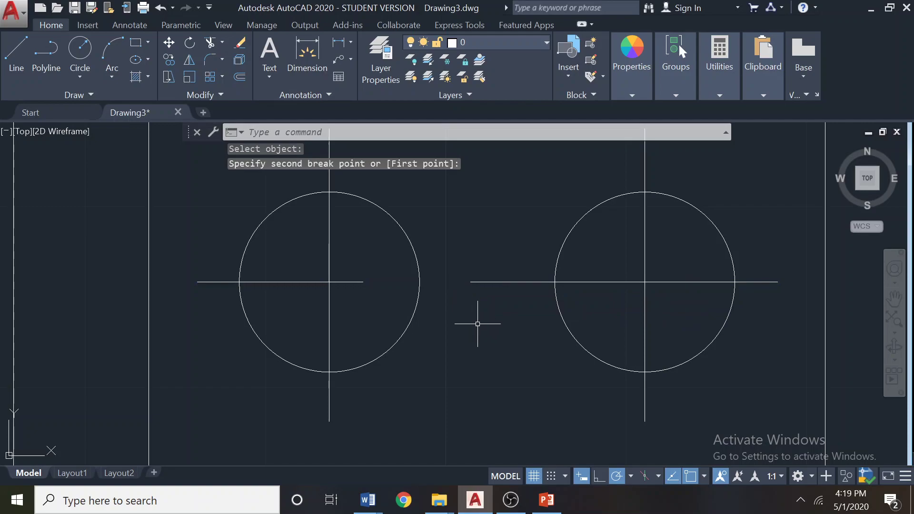
key(ctrl+z)
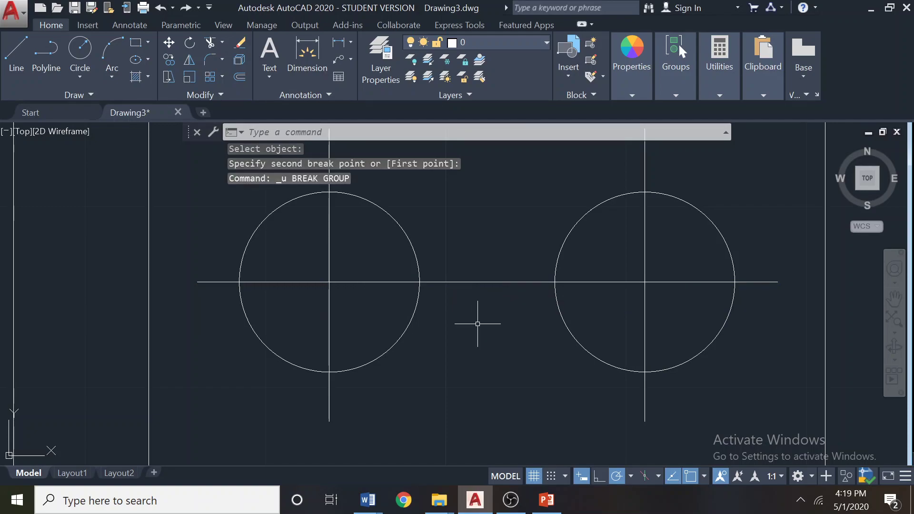
- Break the horizontal centre line with the First point option, removing a portion between the two circles
click(199, 95)
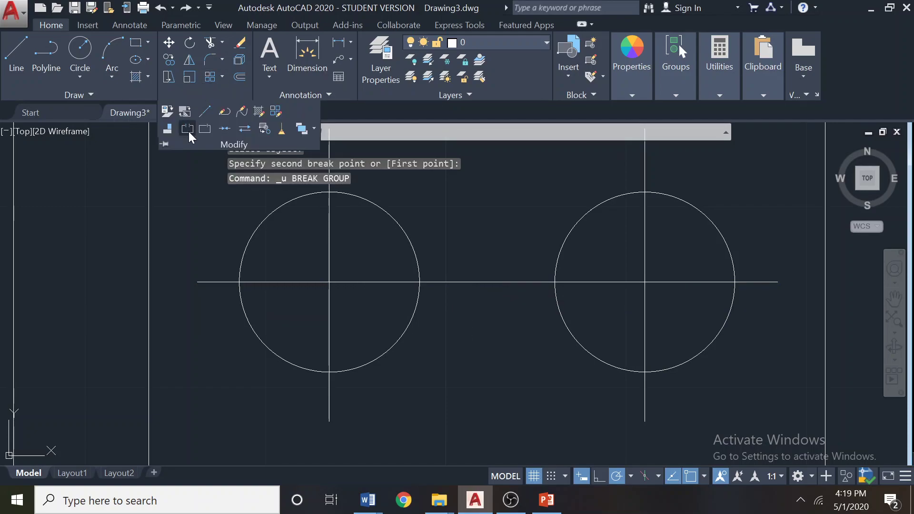
click(188, 130)
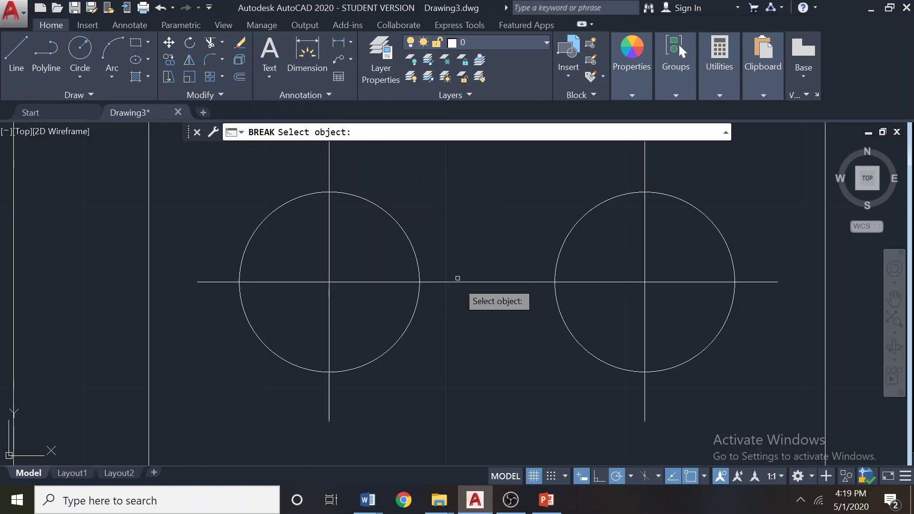
click(370, 283)
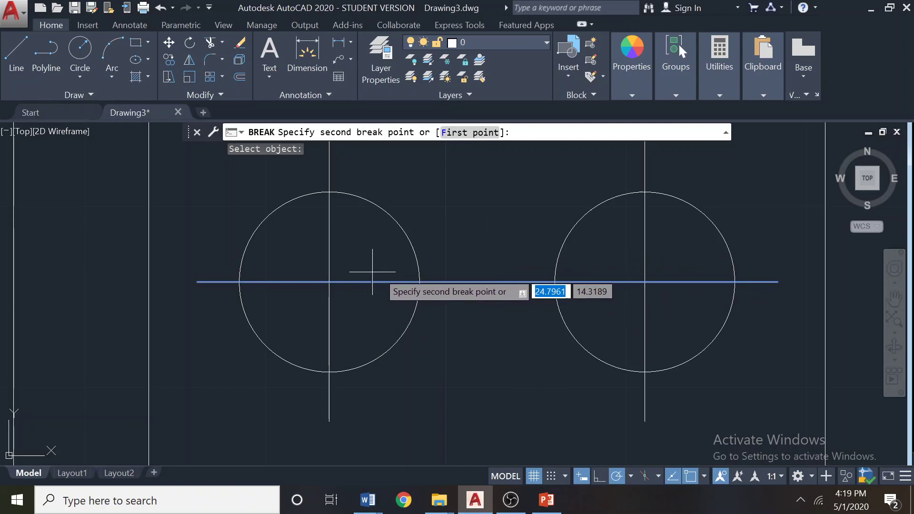
click(463, 160)
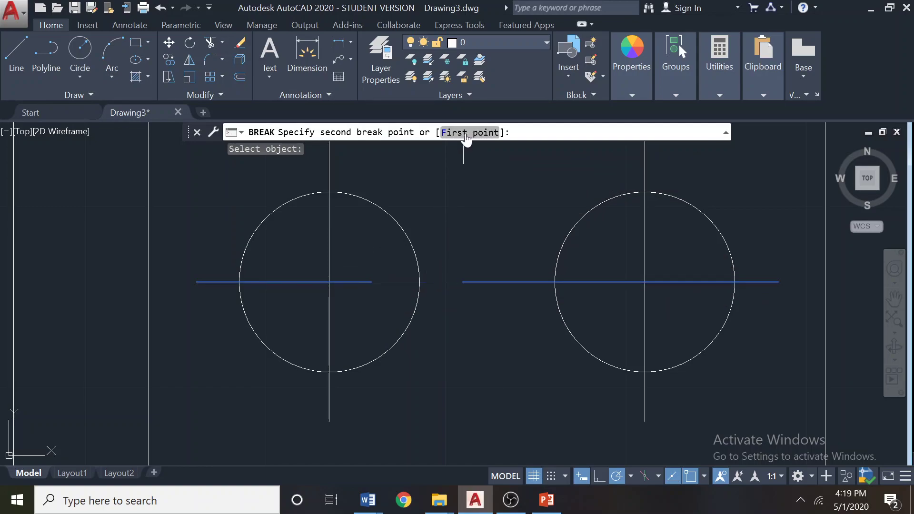
click(466, 133)
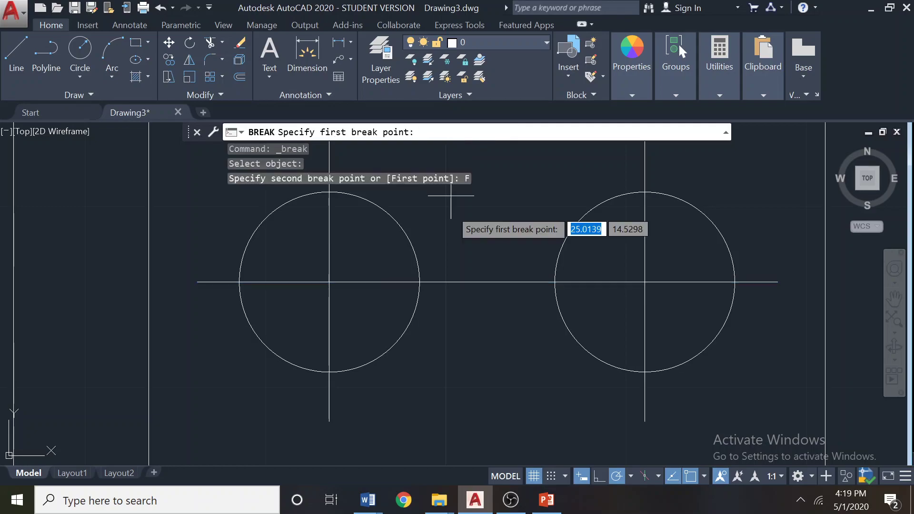
click(454, 282)
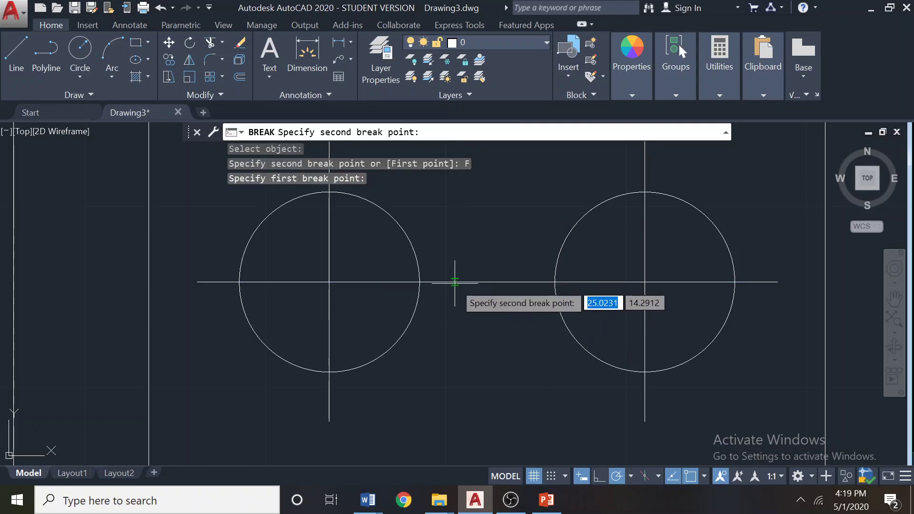
click(517, 282)
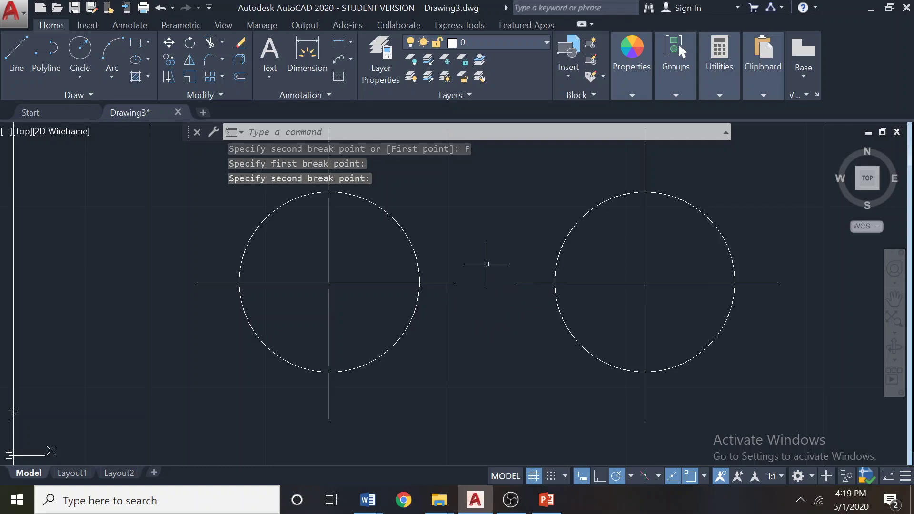
click(190, 96)
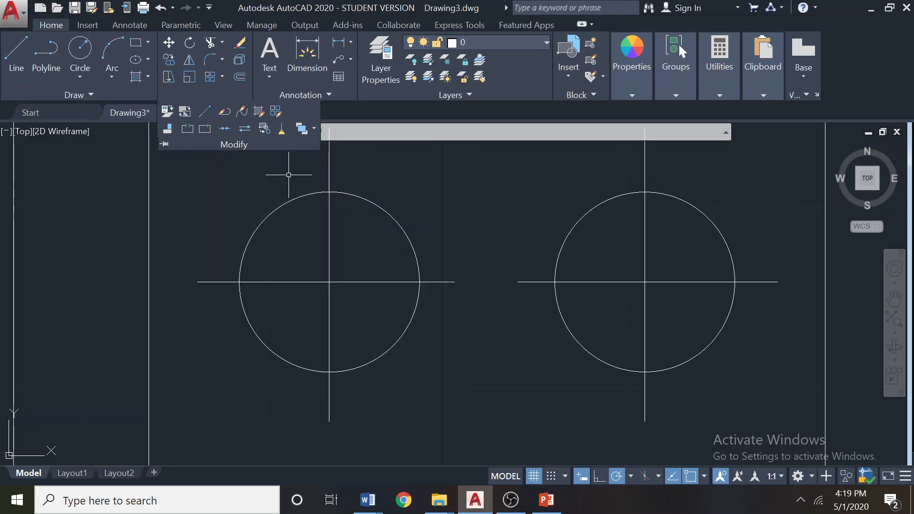
scroll(476, 322, down, 2)
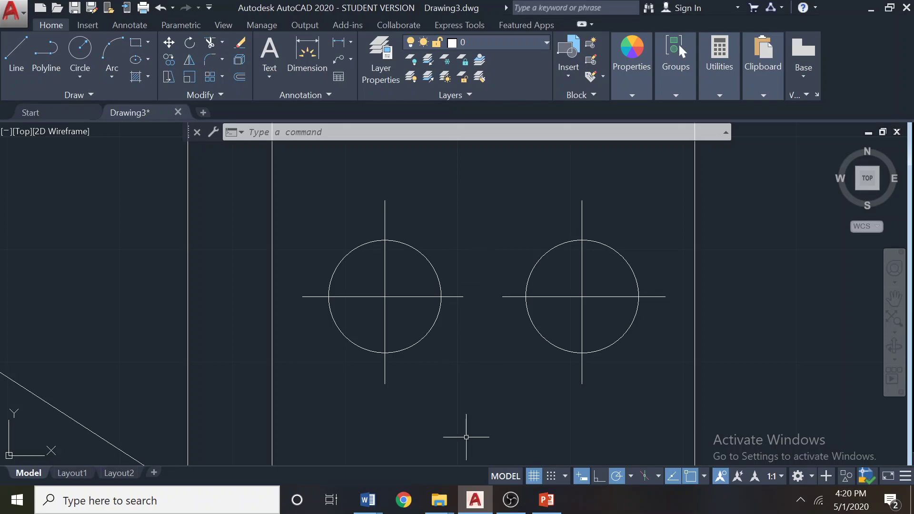
- Switch to the Tutorial 5 document in Word to view the dimensioned bracket drawing
click(548, 506)
drag(368, 500, 440, 502)
mouse_move(448, 503)
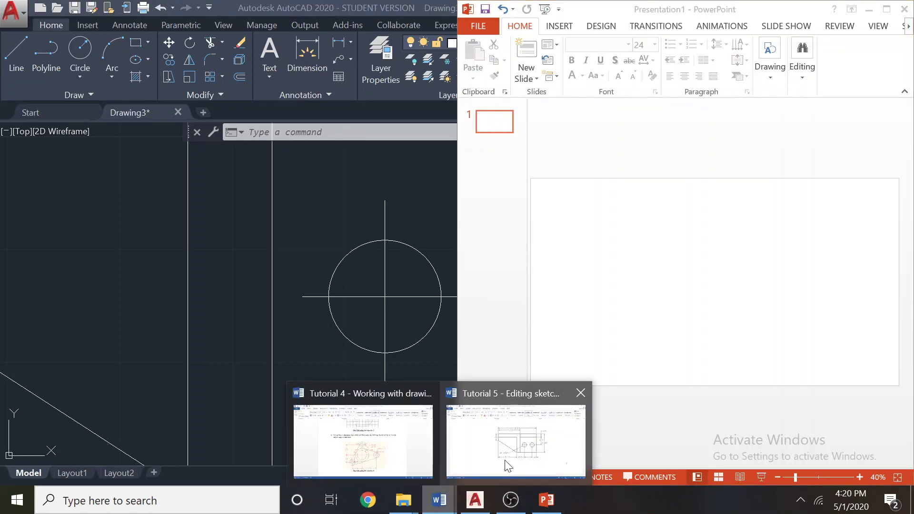
click(507, 461)
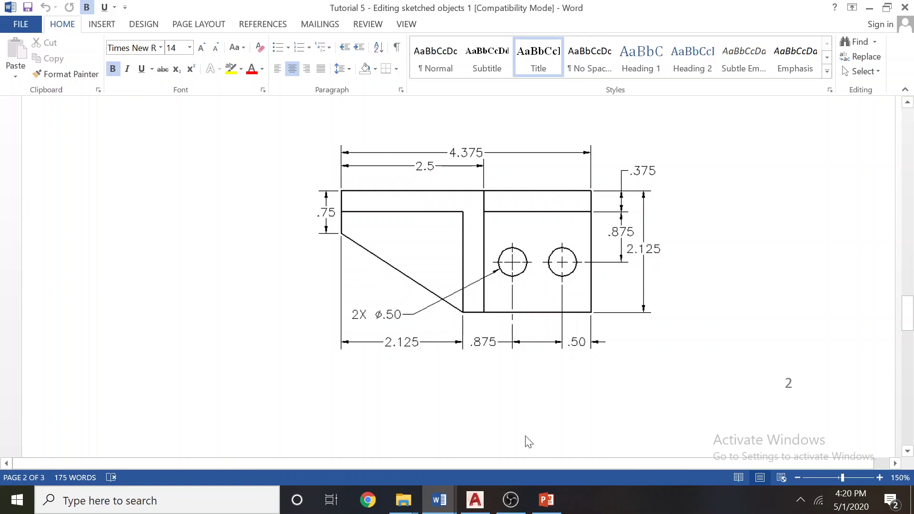
click(508, 502)
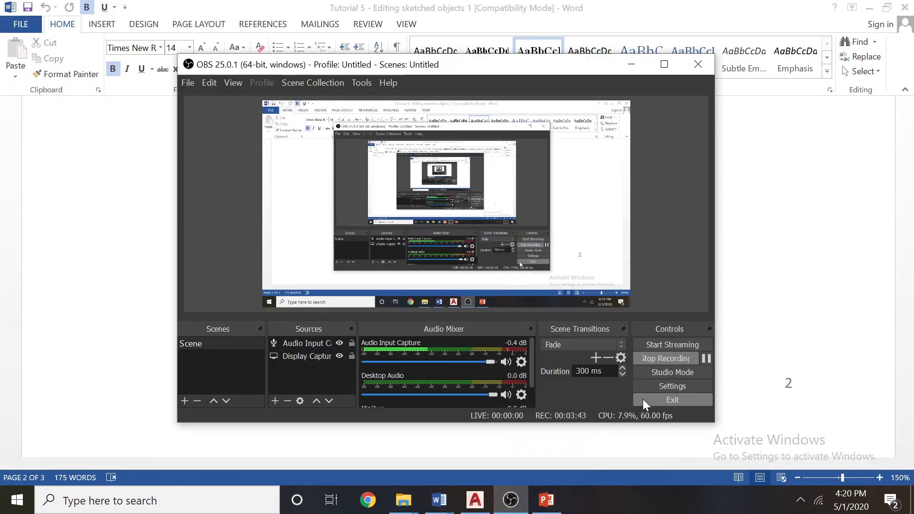
click(686, 359)
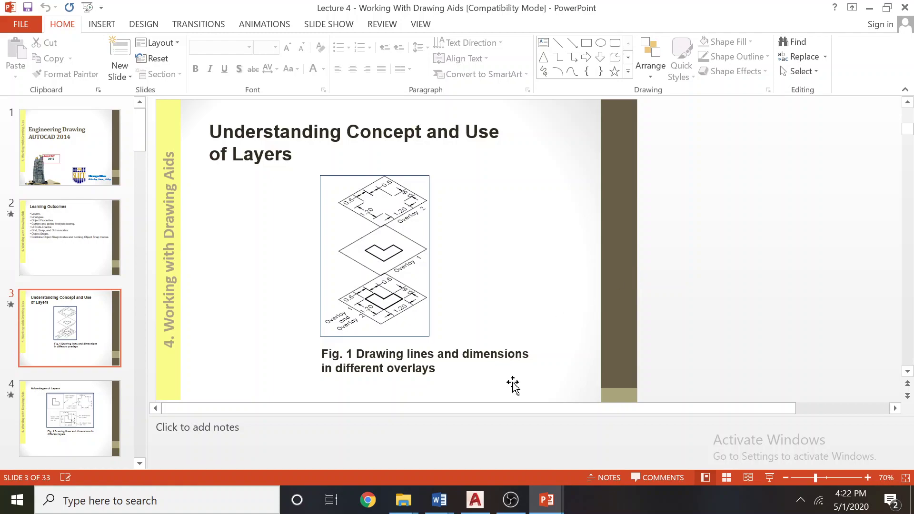
- Switch back to AutoCAD and inspect the whole bracket drawing with its broken centre line
click(475, 499)
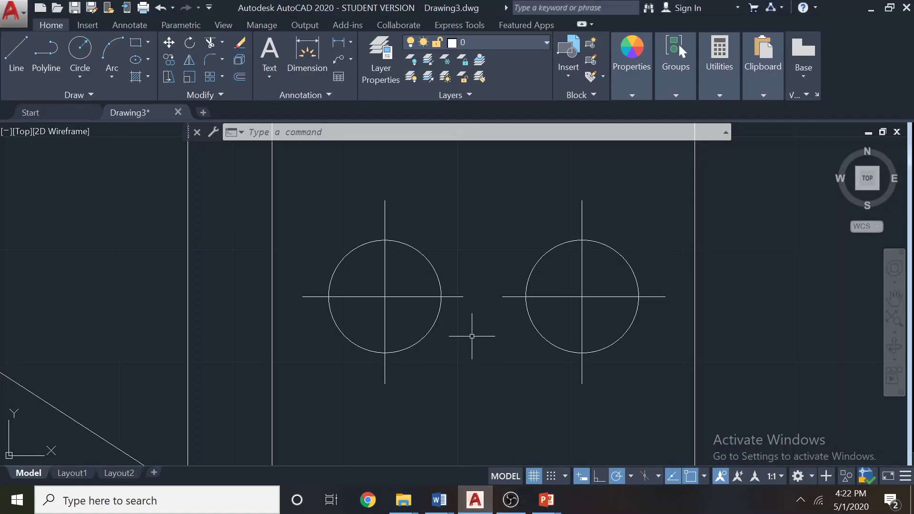
scroll(472, 336, down, 3)
scroll(460, 318, up, 1)
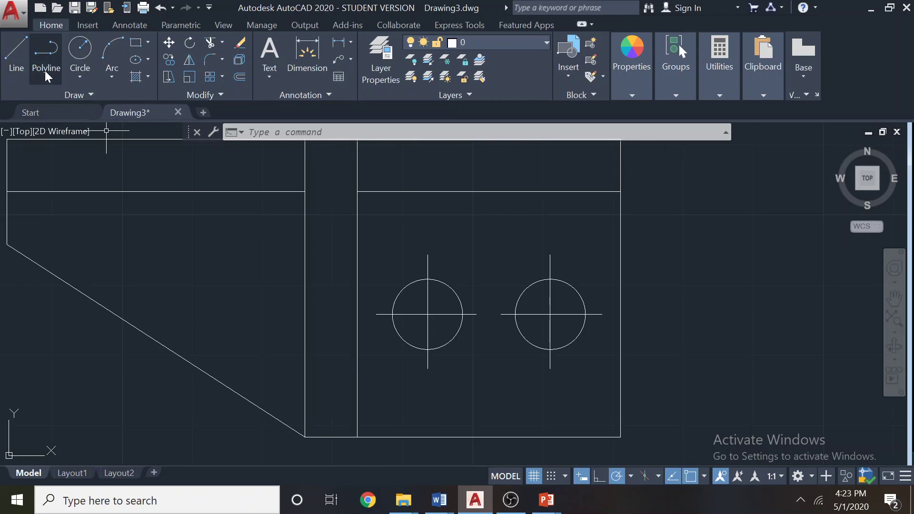
click(71, 94)
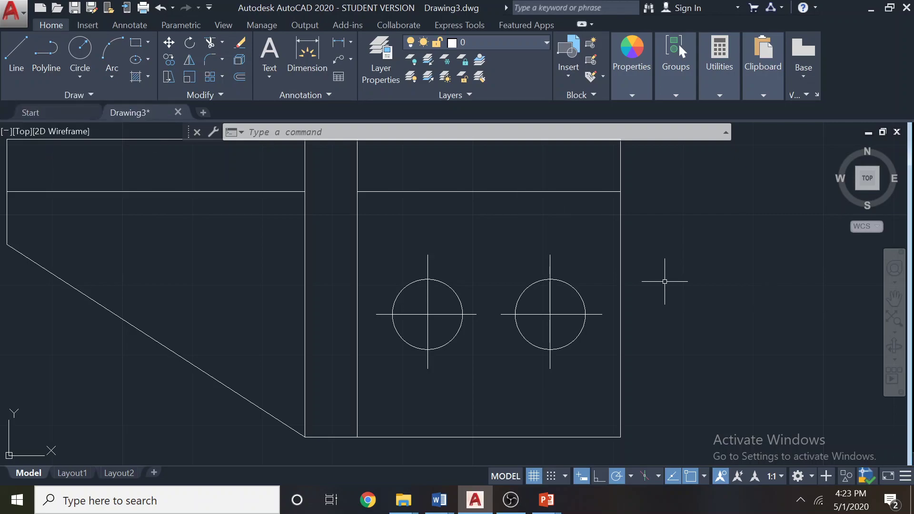
scroll(668, 285, down, 1)
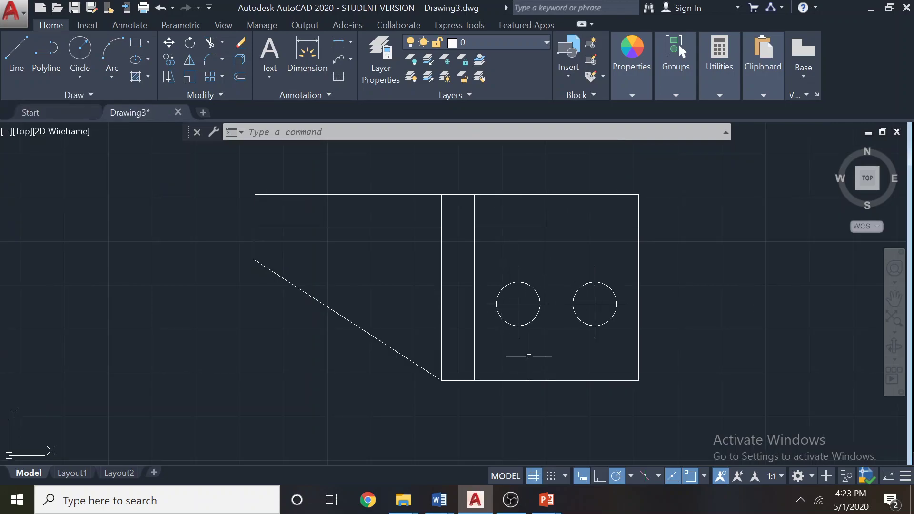
- Review the Tutorial 4 and Tutorial 5 exercise drawings in Word, and switch to the Lecture 4 slide on layers in PowerPoint
mouse_move(440, 499)
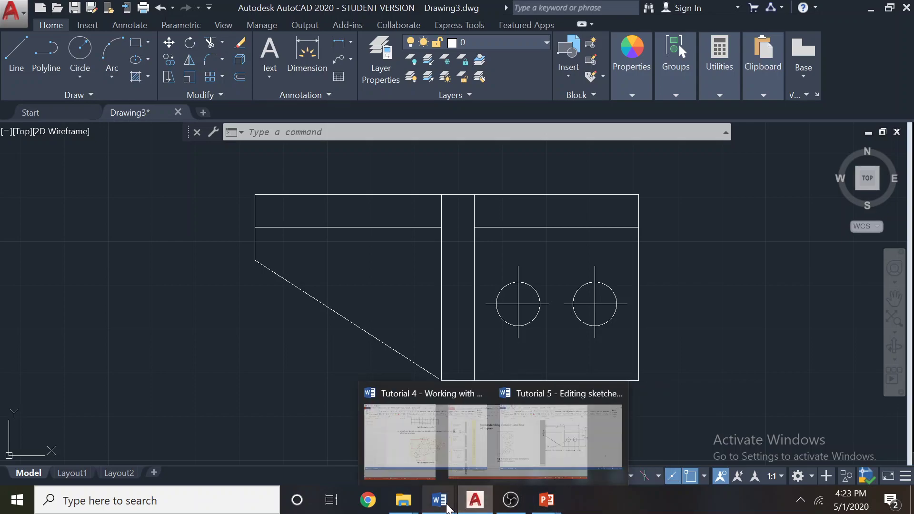
click(403, 449)
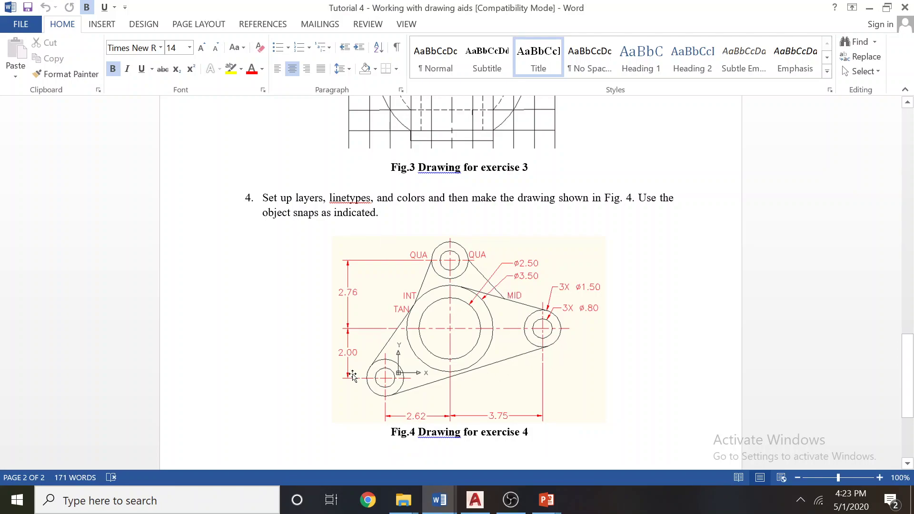
mouse_move(438, 499)
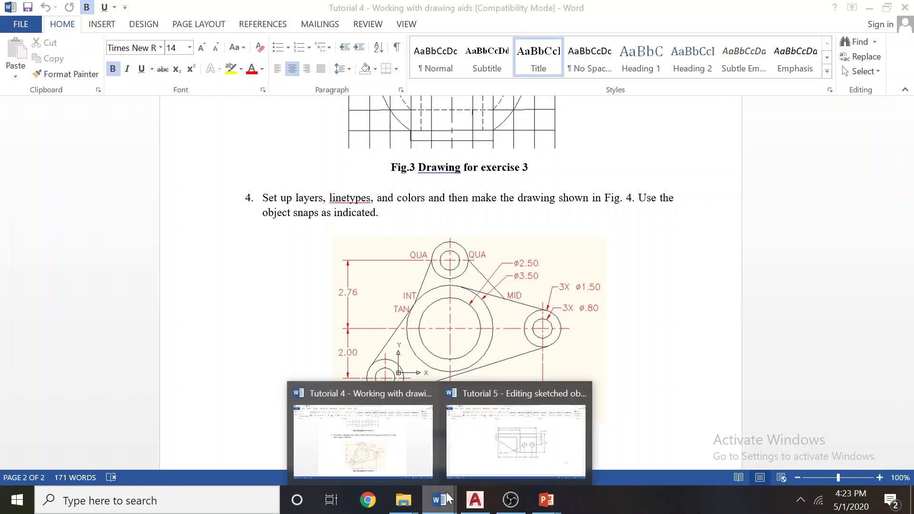
click(506, 444)
scroll(512, 333, down, 10)
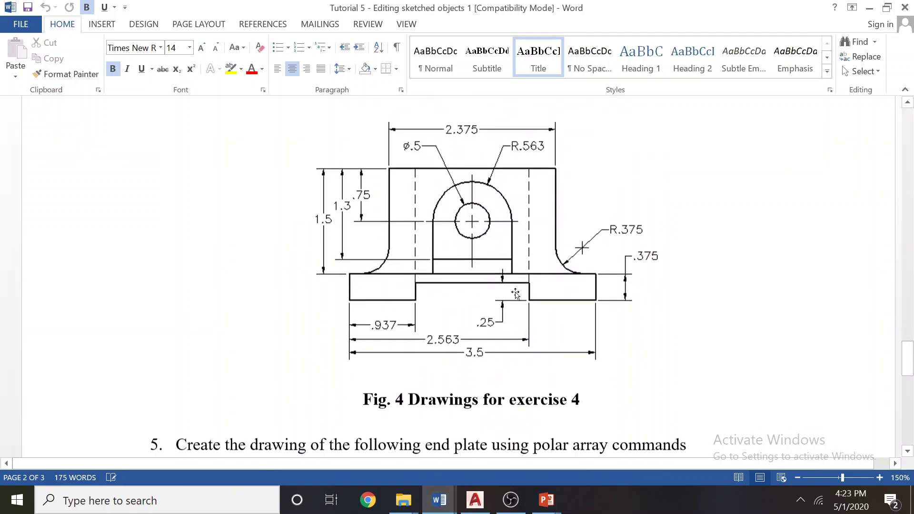
scroll(516, 293, up, 3)
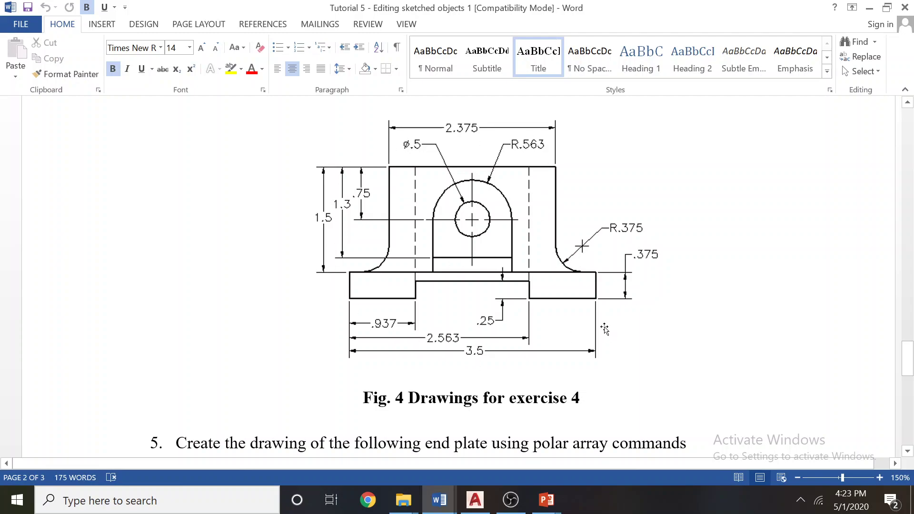
drag(449, 397, 569, 397)
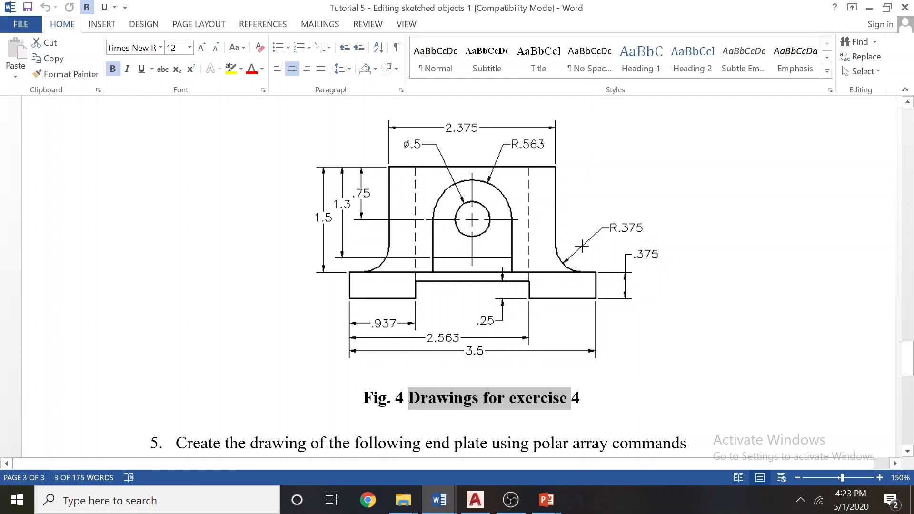
click(546, 499)
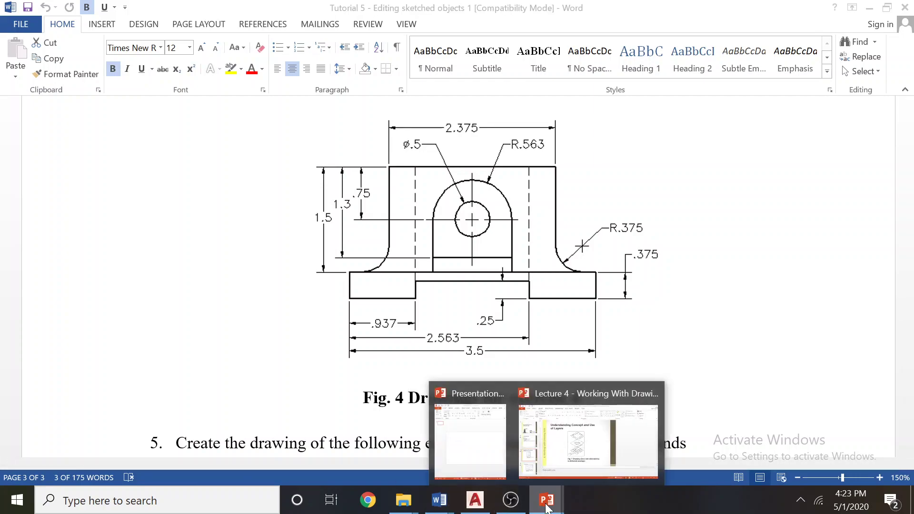
click(578, 445)
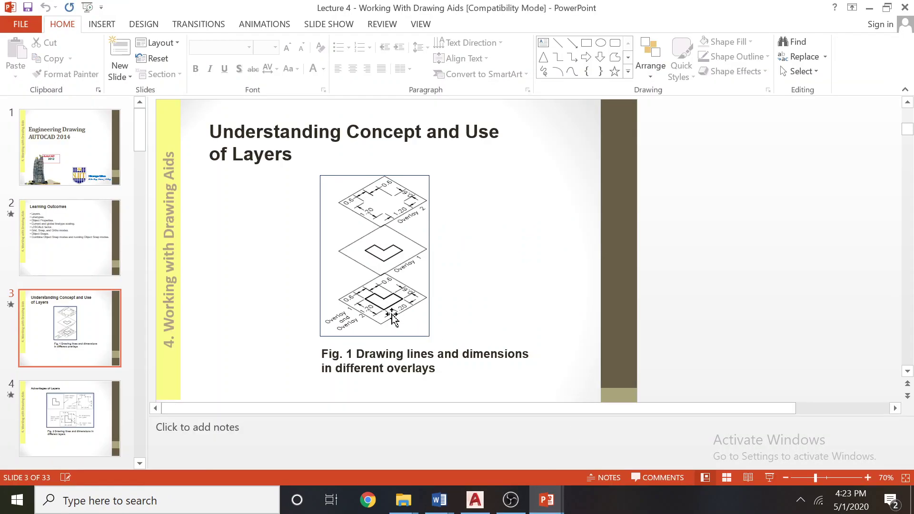
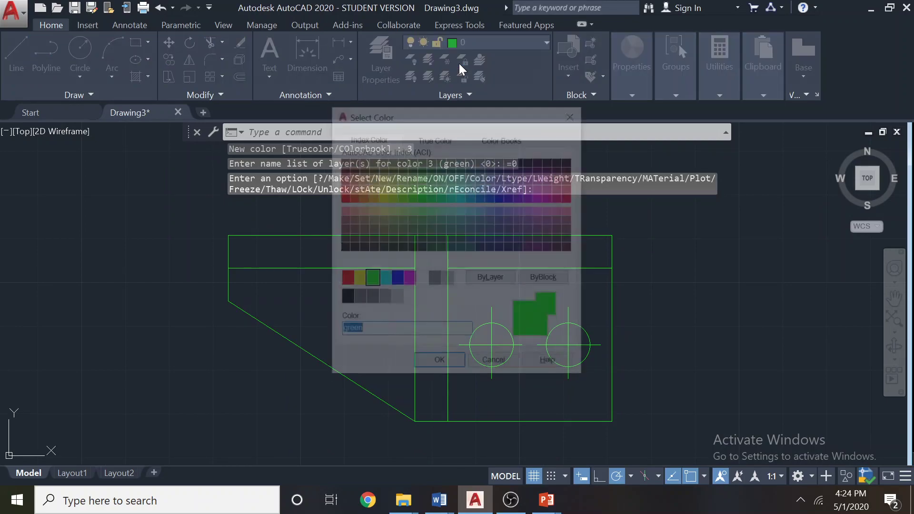
- Set layer 0's color to white, and open the Layer Properties Manager at an enlarged size
click(422, 279)
click(428, 361)
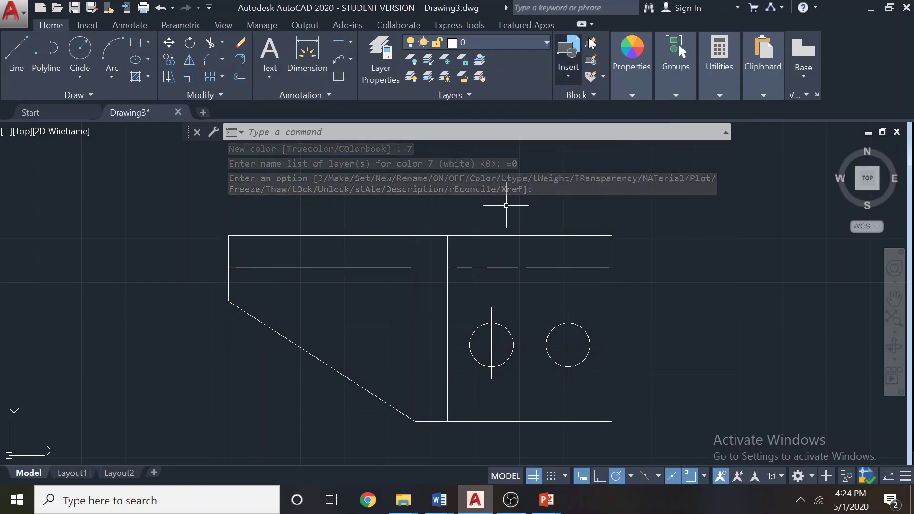
click(384, 64)
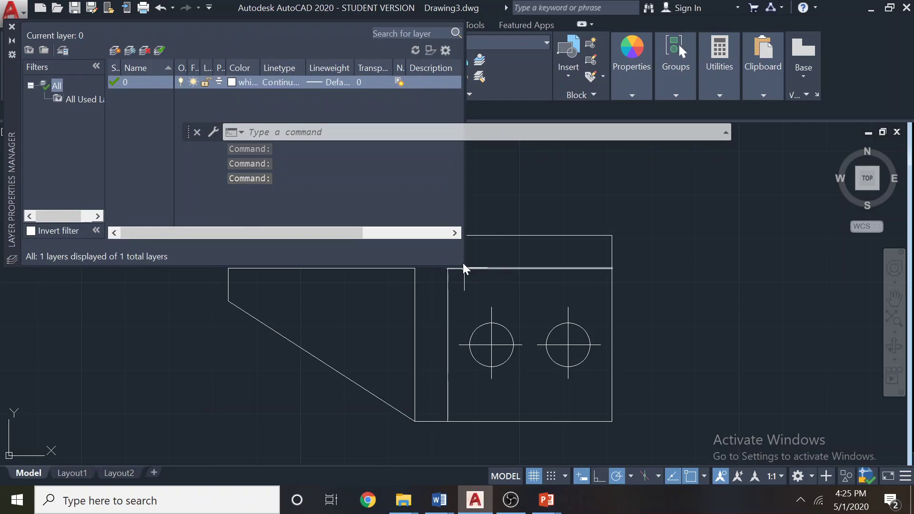
drag(462, 266, 582, 283)
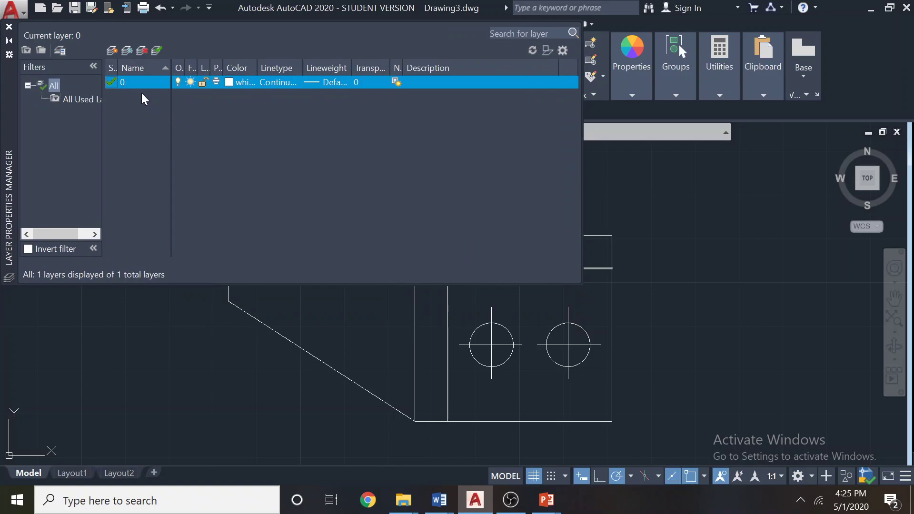
- Widen the narrow status columns in the layer list and move the Plot column so it stands before Description
drag(186, 68, 303, 66)
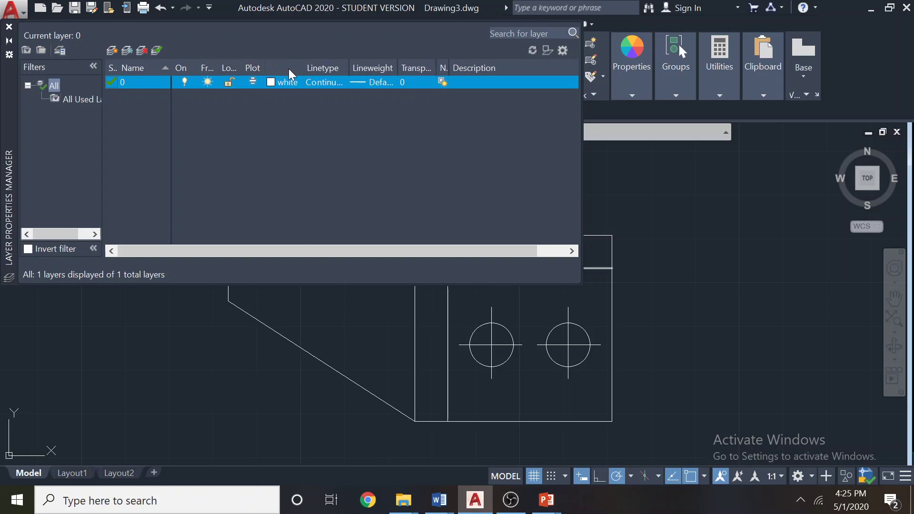
drag(387, 70, 507, 69)
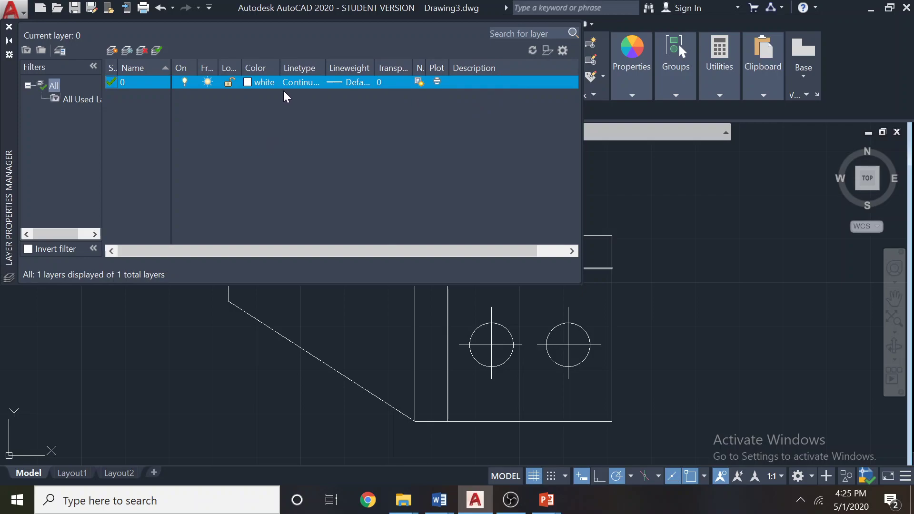
- Turn the current layer 0 off and switch it back on
click(185, 80)
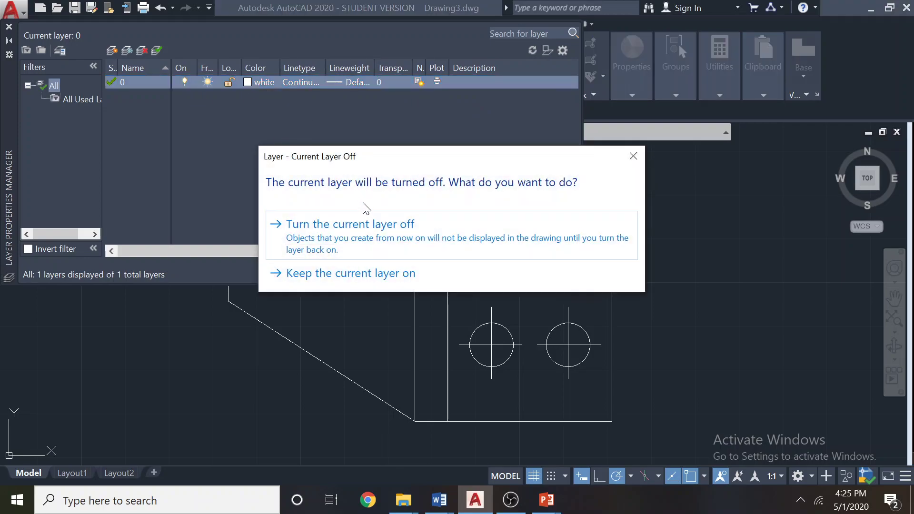
click(342, 232)
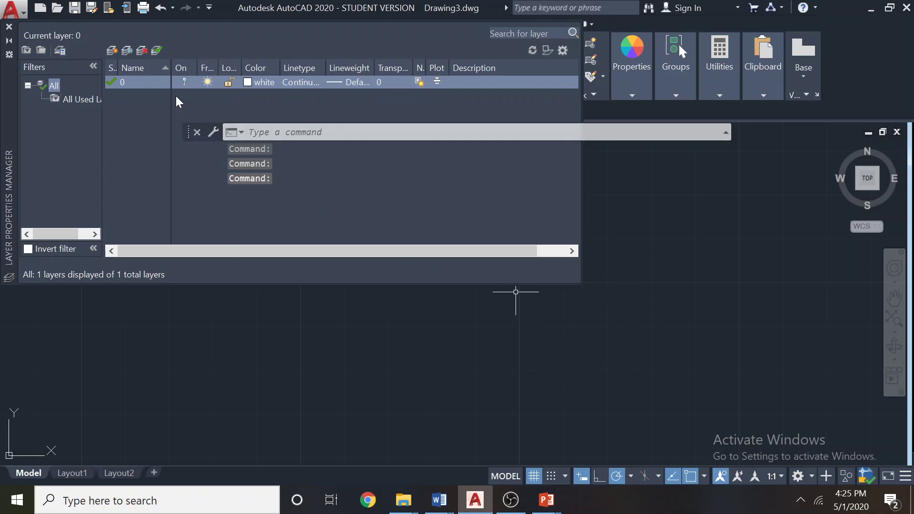
click(184, 82)
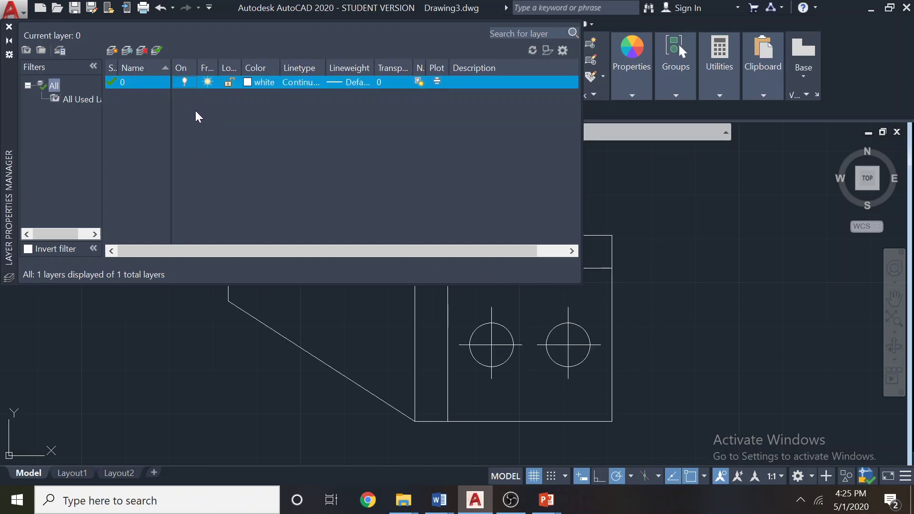
- Try to rename layer 0 and dismiss the resulting message
click(124, 82)
right_click(129, 81)
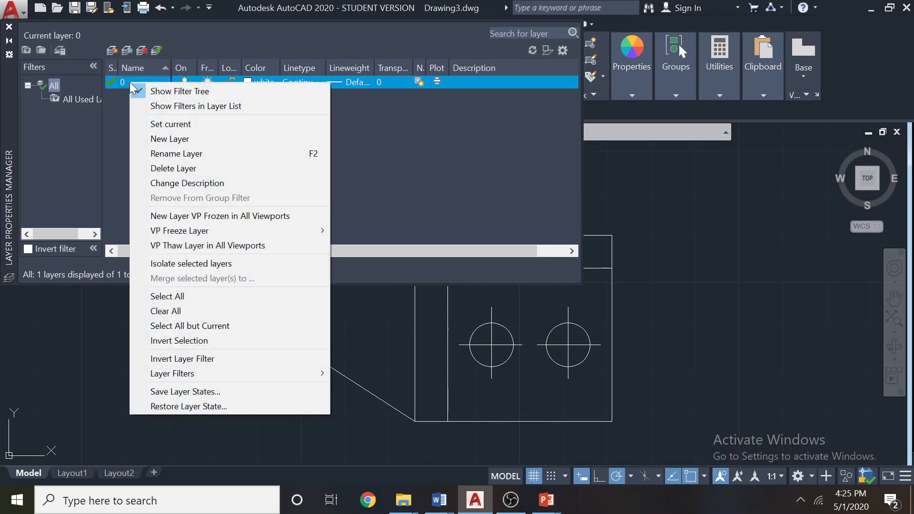
click(174, 153)
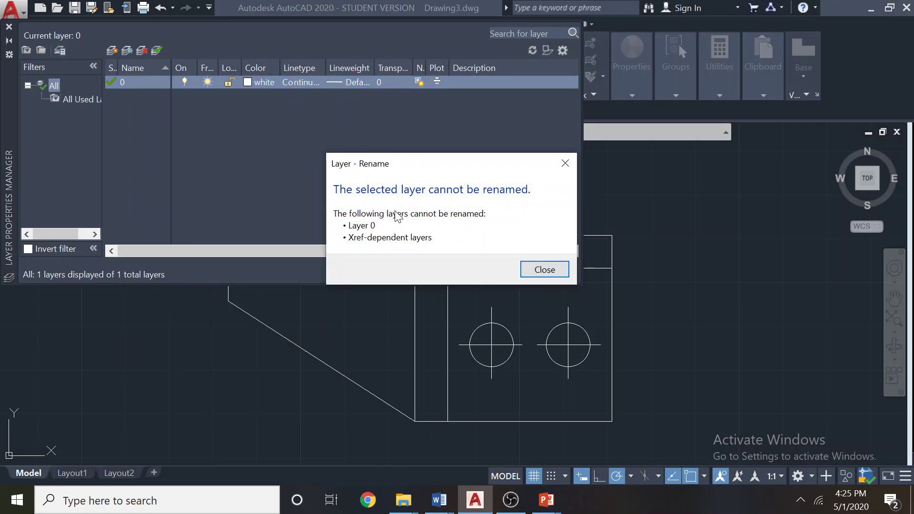
click(541, 268)
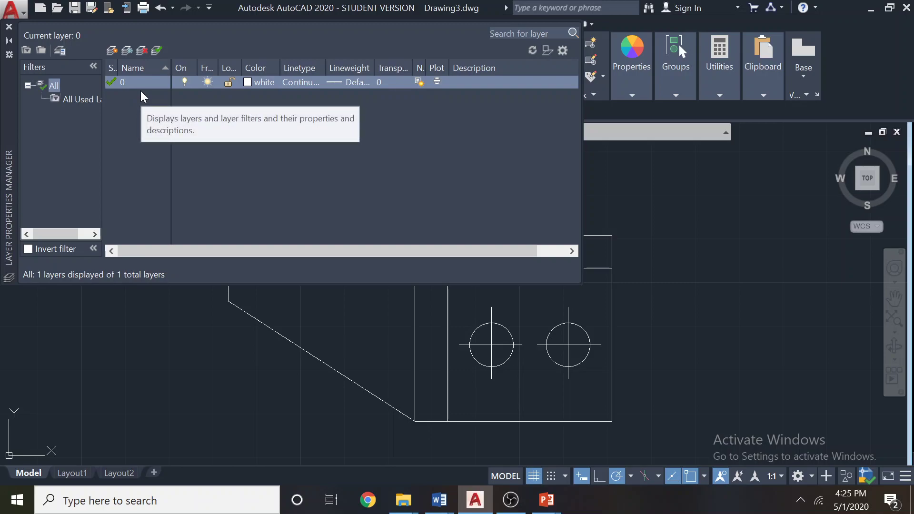
- Create a new layer named Center
click(111, 50)
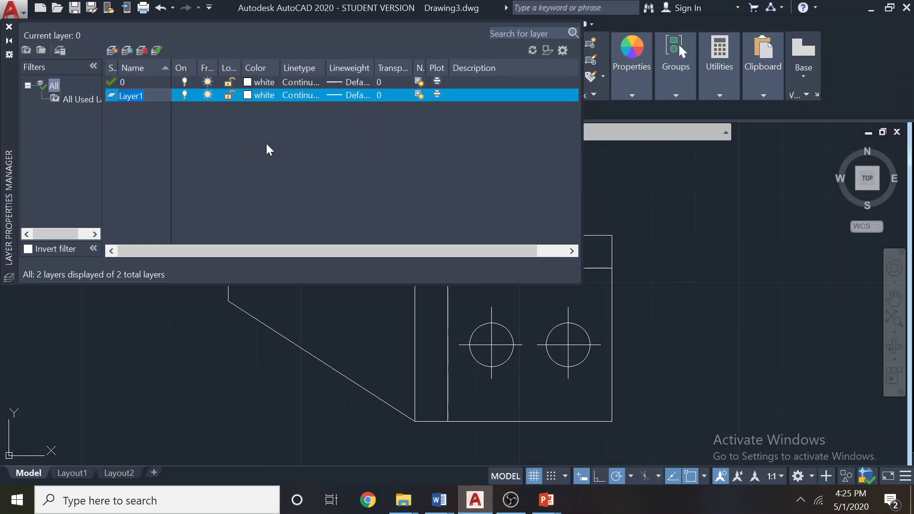
text(Ce)
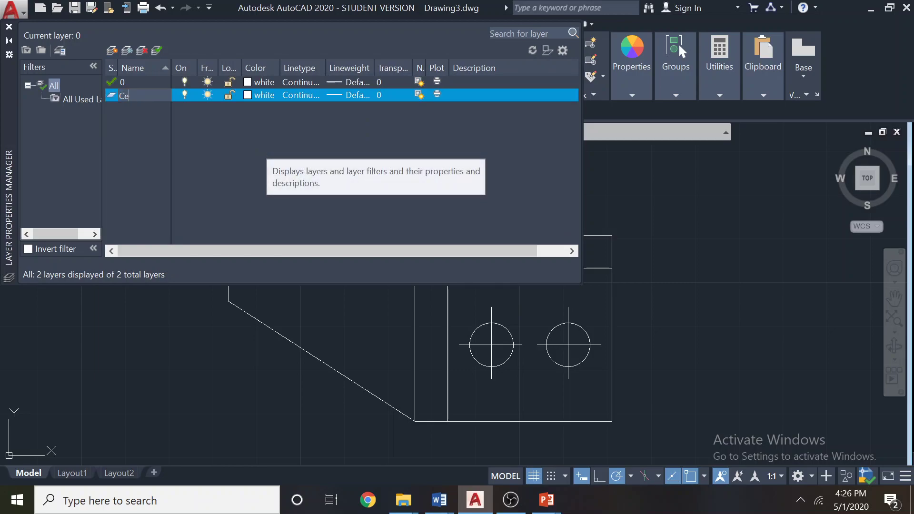
text(nter)
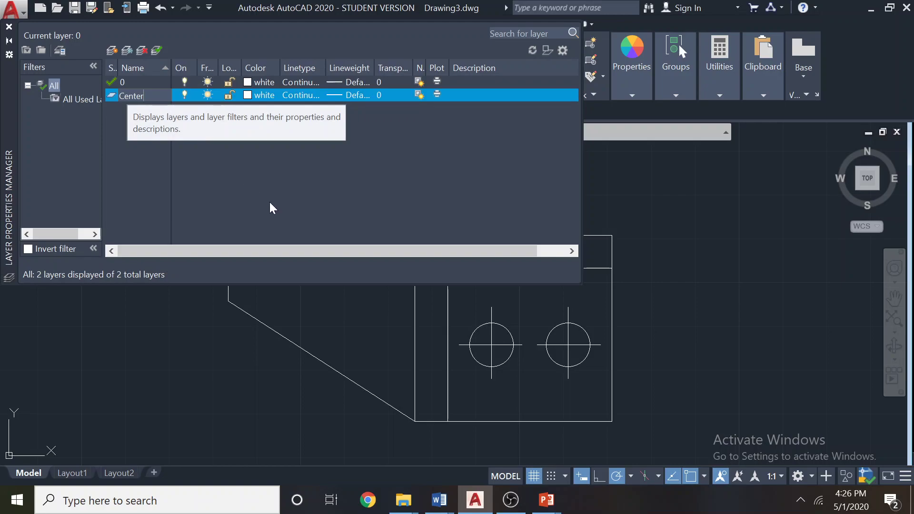
click(510, 507)
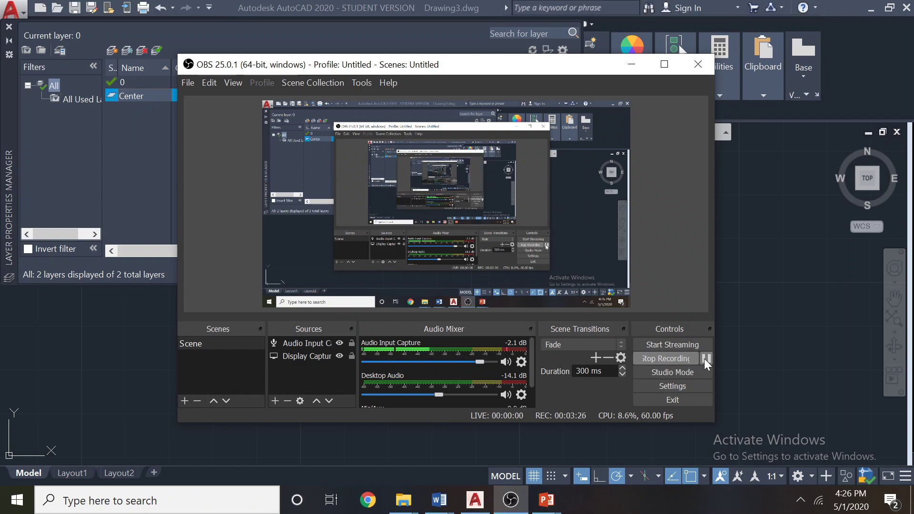
click(428, 33)
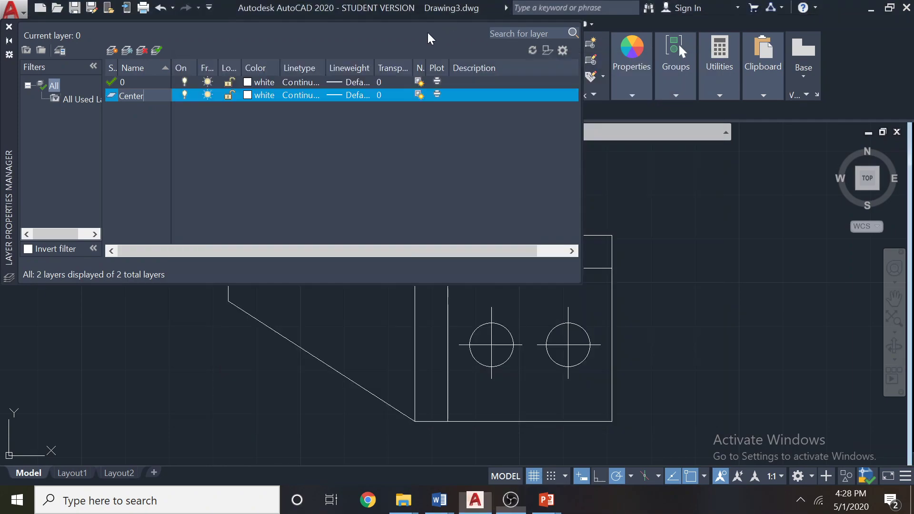
click(510, 505)
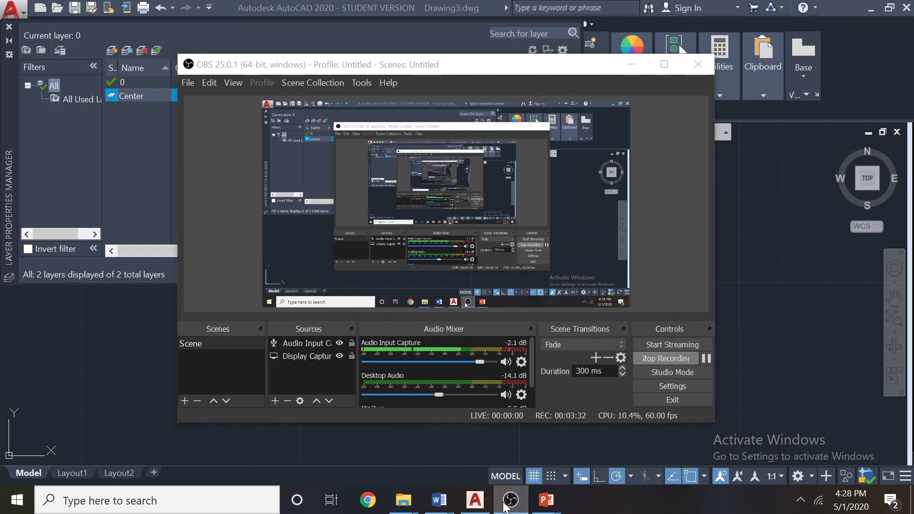
- Switch back to AutoCAD and dock the floating command line beneath the drawing area
click(173, 177)
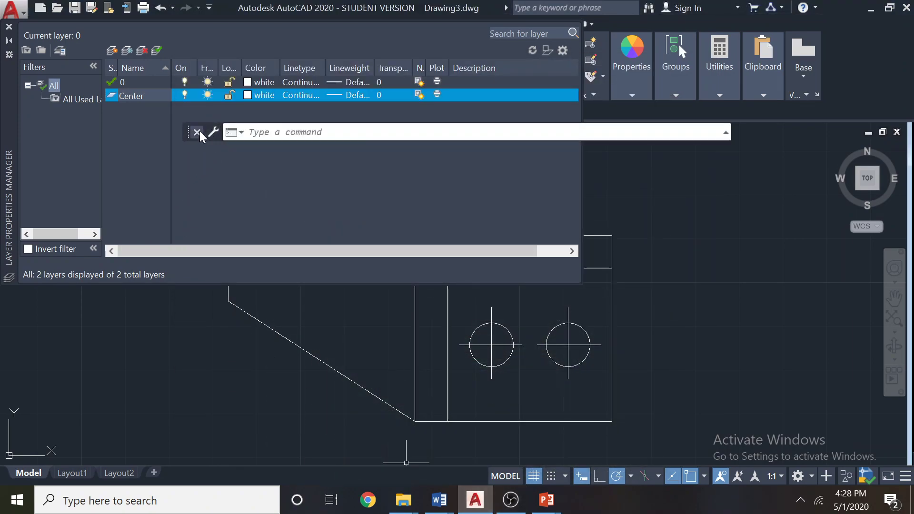
mouse_move(186, 133)
mouse_down()
mouse_move(230, 276)
mouse_move(179, 383)
mouse_move(178, 427)
mouse_move(196, 470)
mouse_move(196, 446)
mouse_up()
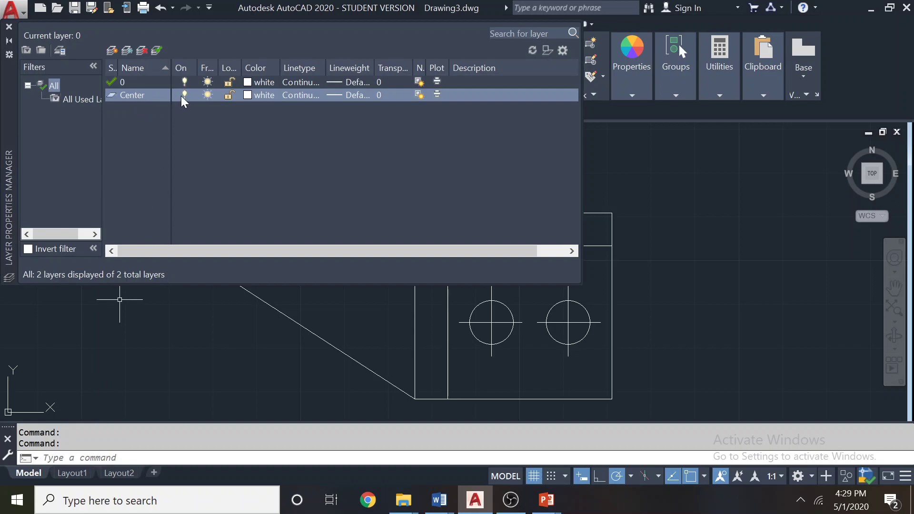
- Set the Center layer's color to yellow from the index colors
click(247, 95)
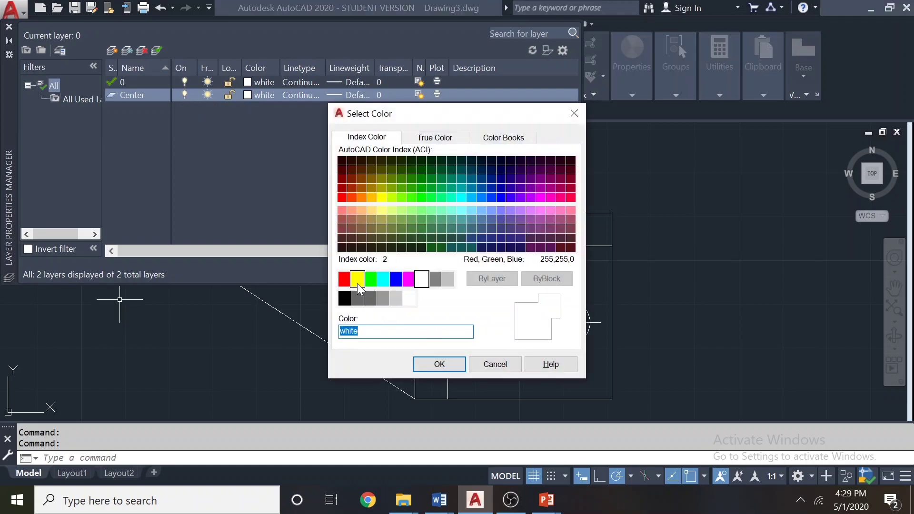
click(357, 278)
click(434, 363)
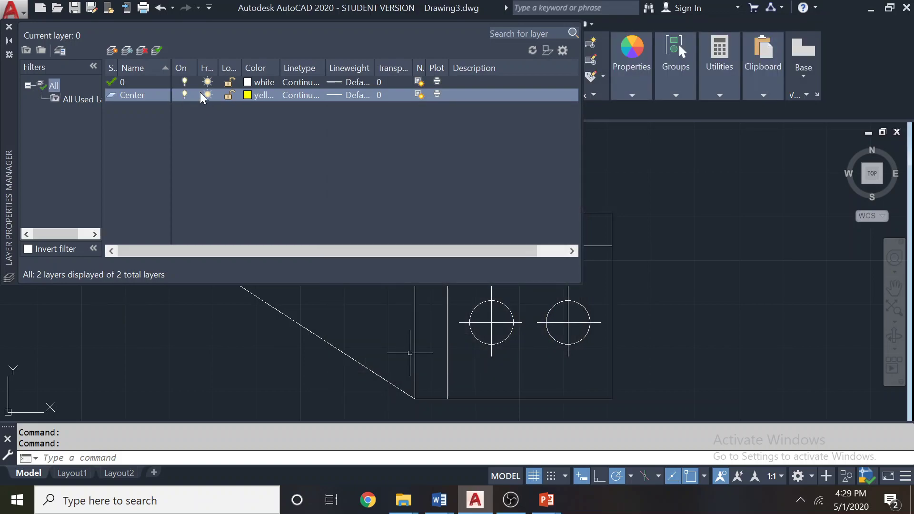
- Lock layer 0, close the Layer Properties Manager and draw two connected line segments in the empty space beside the bracket
click(228, 82)
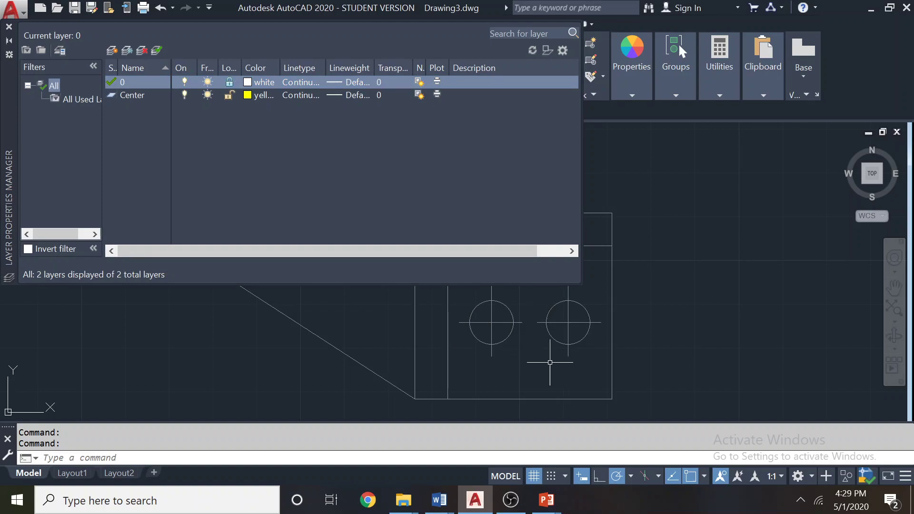
click(9, 26)
click(14, 60)
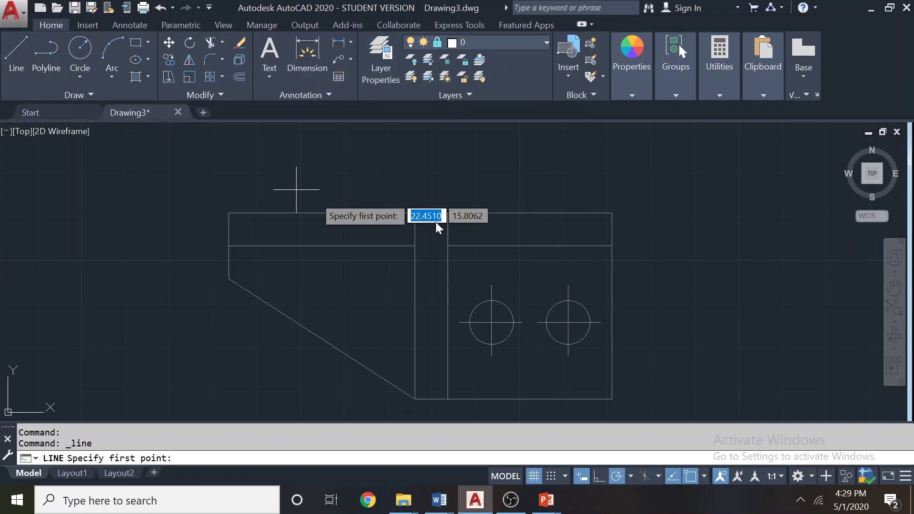
click(650, 192)
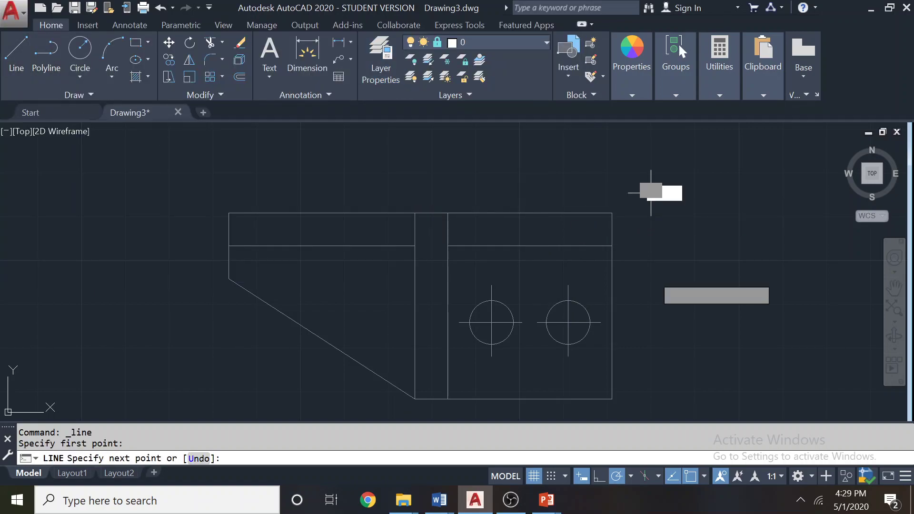
click(737, 247)
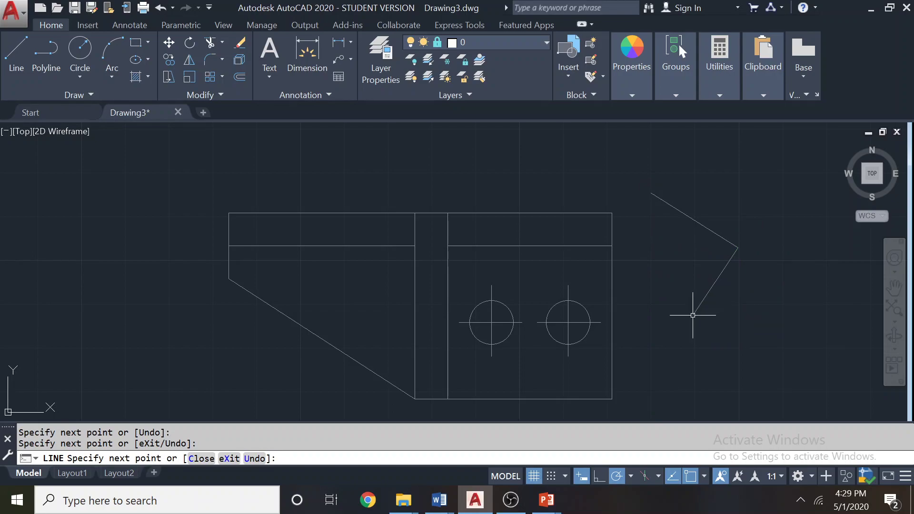
key(Escape)
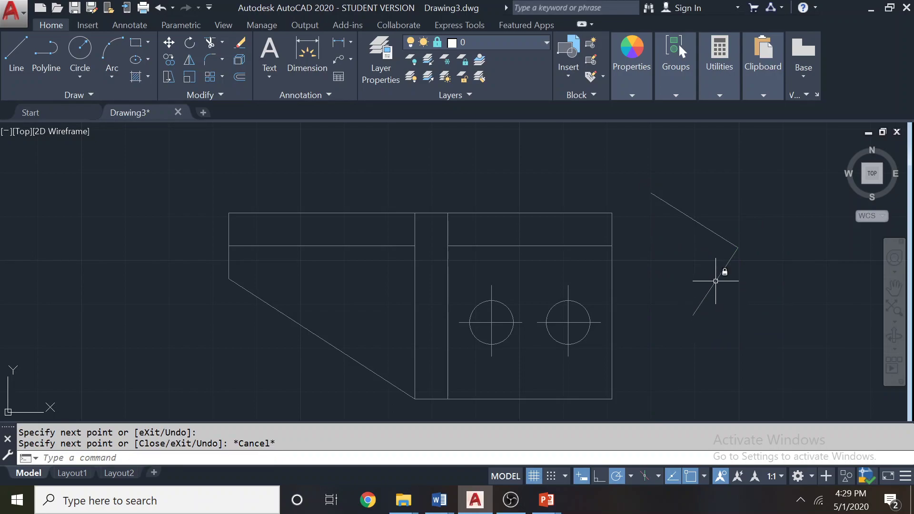
- Try to erase the two connected line segments while layer 0 is locked
key(Delete)
click(715, 281)
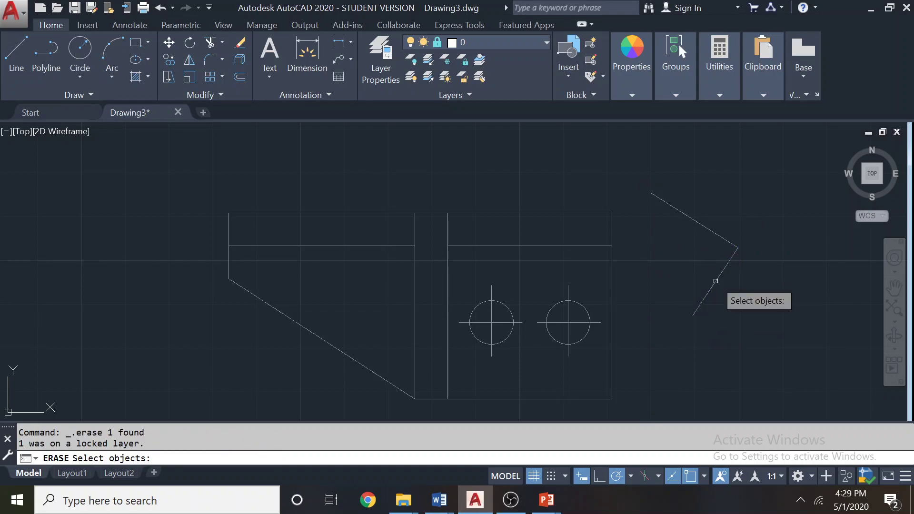
click(697, 224)
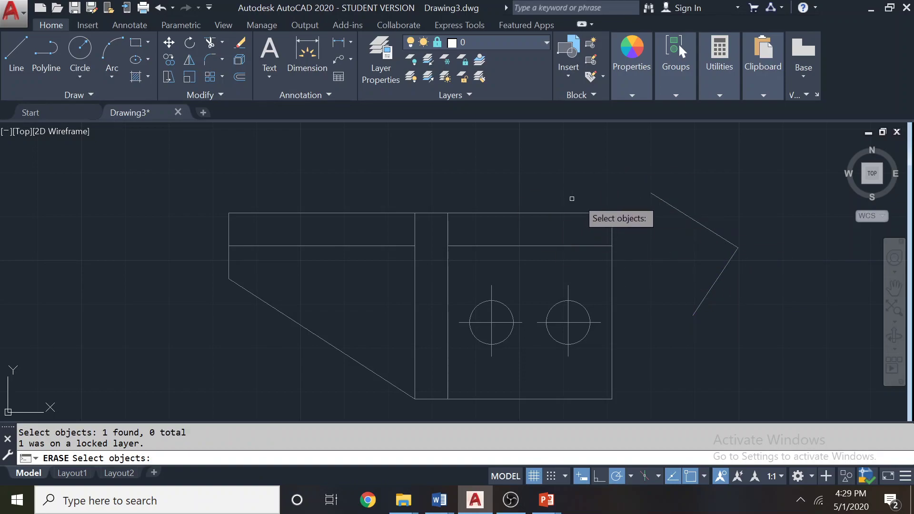
- Unlock layer 0 and erase both line segments beside the bracket
click(438, 46)
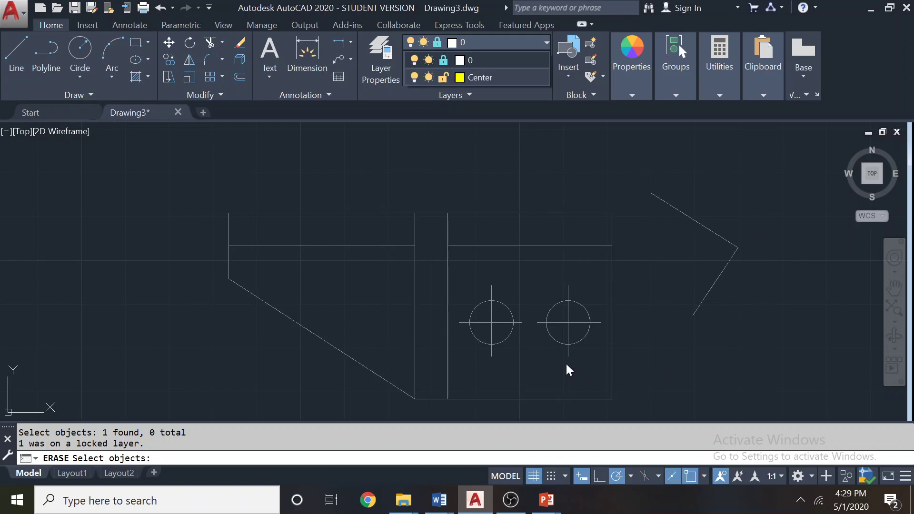
click(443, 63)
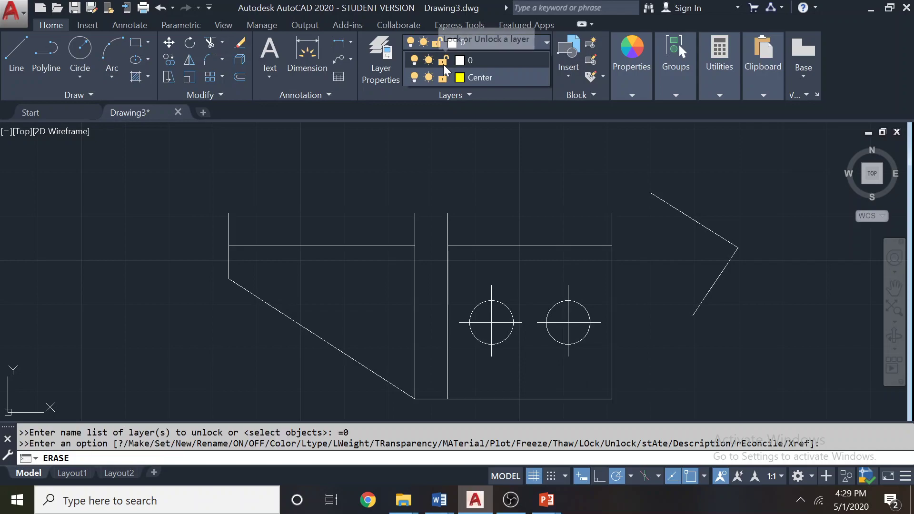
click(766, 325)
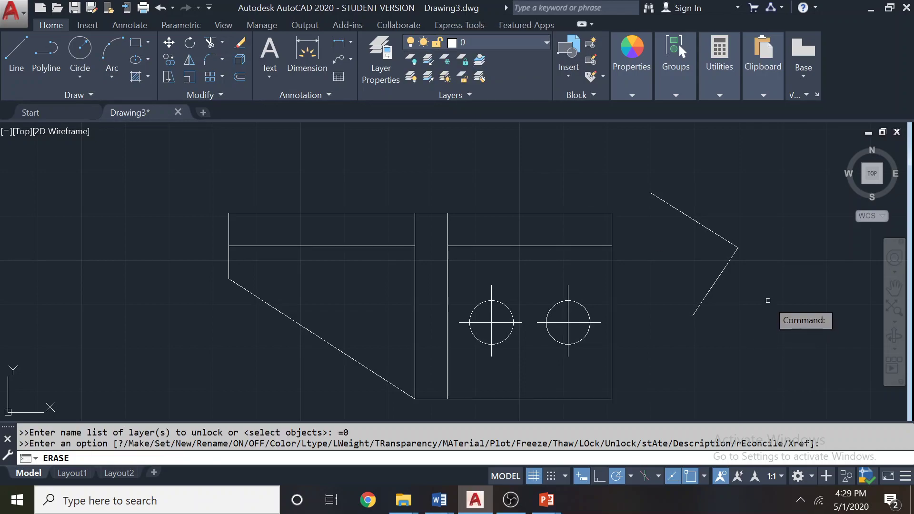
click(731, 243)
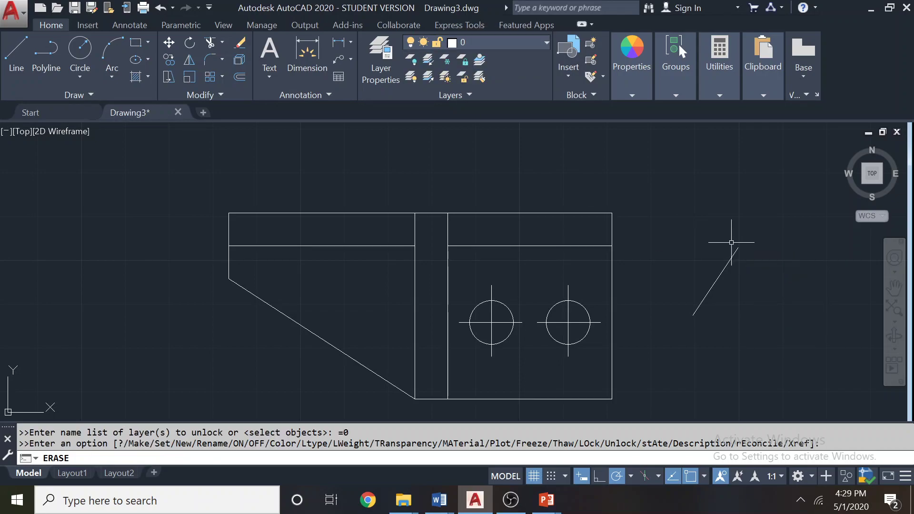
click(733, 258)
click(701, 270)
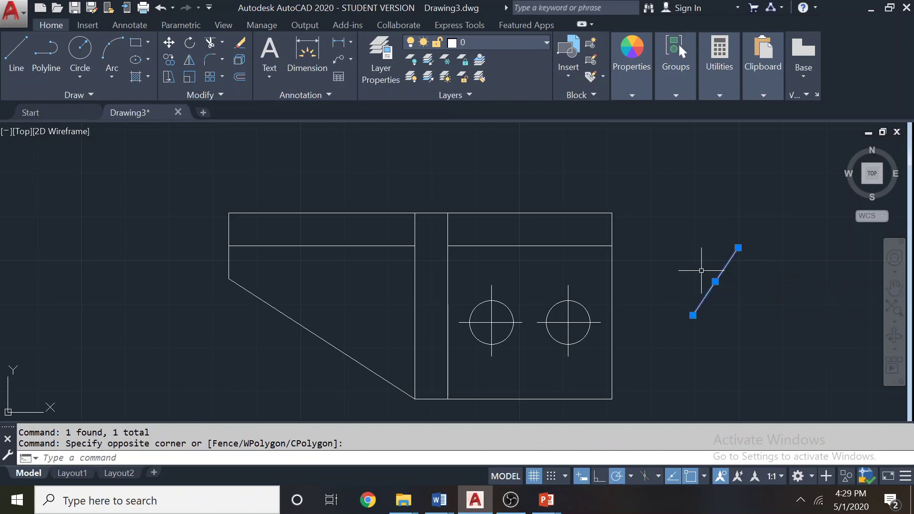
key(Delete)
- Open the Layer Properties Manager again
scroll(649, 271, down, 2)
middle_drag(649, 271, 561, 243)
click(390, 58)
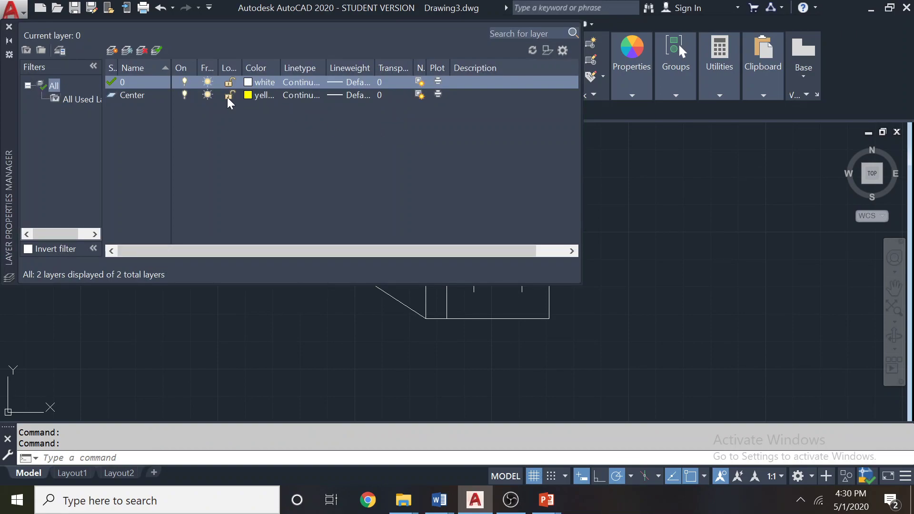
- Try to freeze the current layer 0 and dismiss the resulting message
click(207, 82)
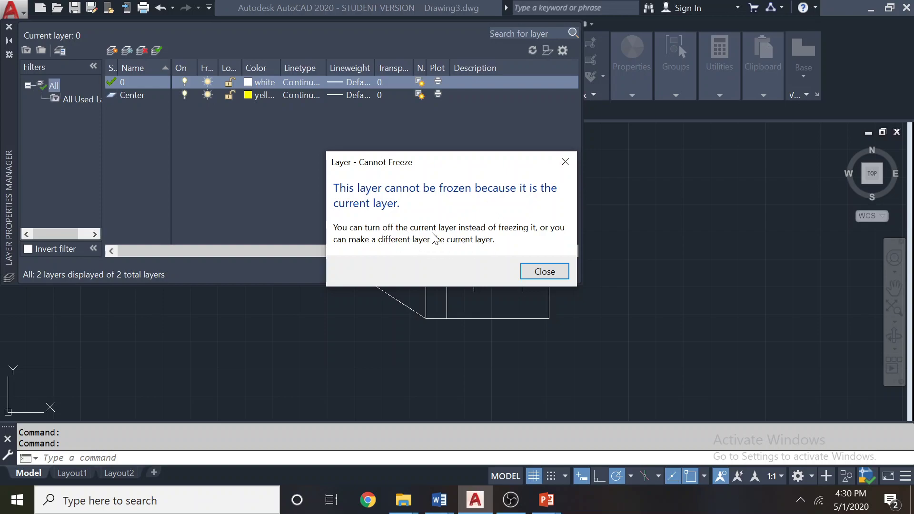
click(542, 270)
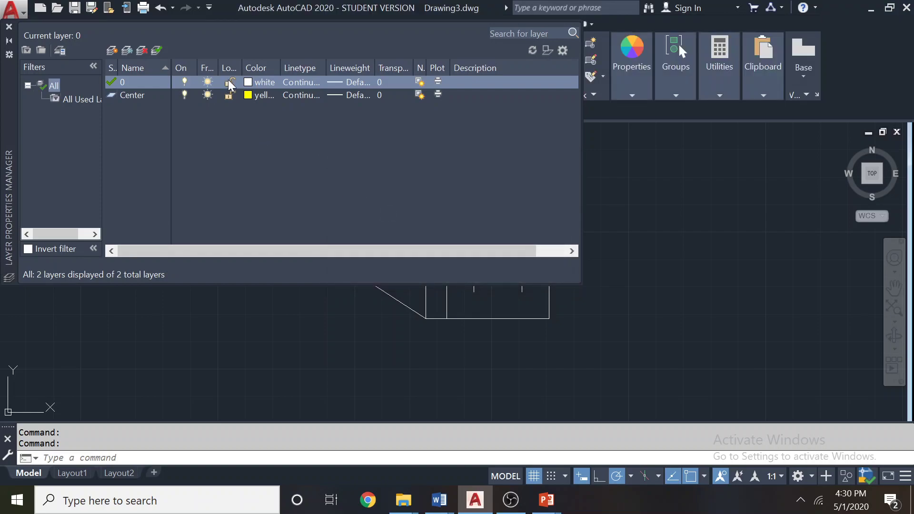
- Make Center the current layer and close the Layer Properties Manager
double_click(113, 96)
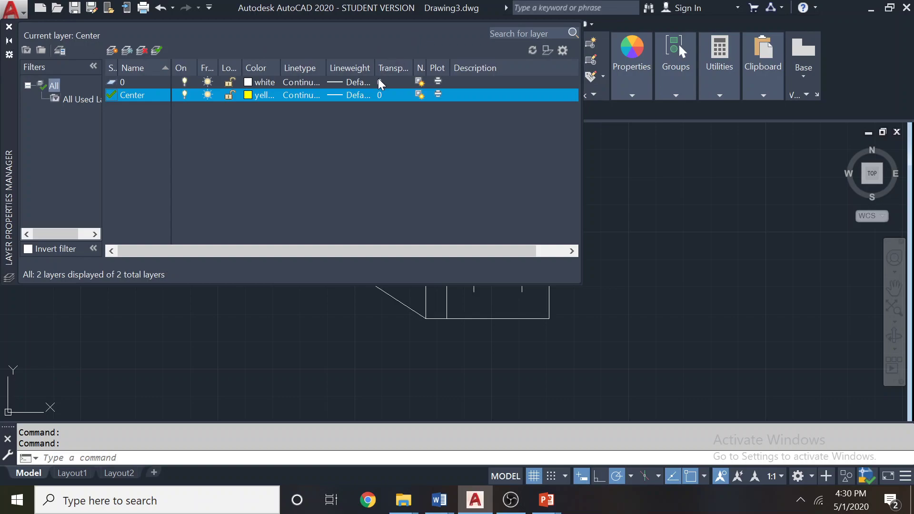
click(8, 26)
- Draw a freehand-sized circle to the right of the bracket on the Center layer
click(80, 75)
click(83, 100)
click(727, 251)
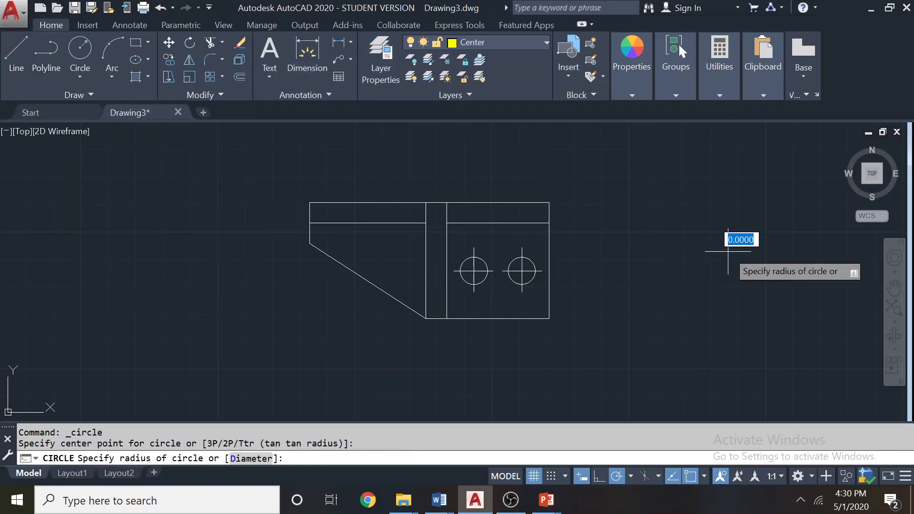
click(769, 292)
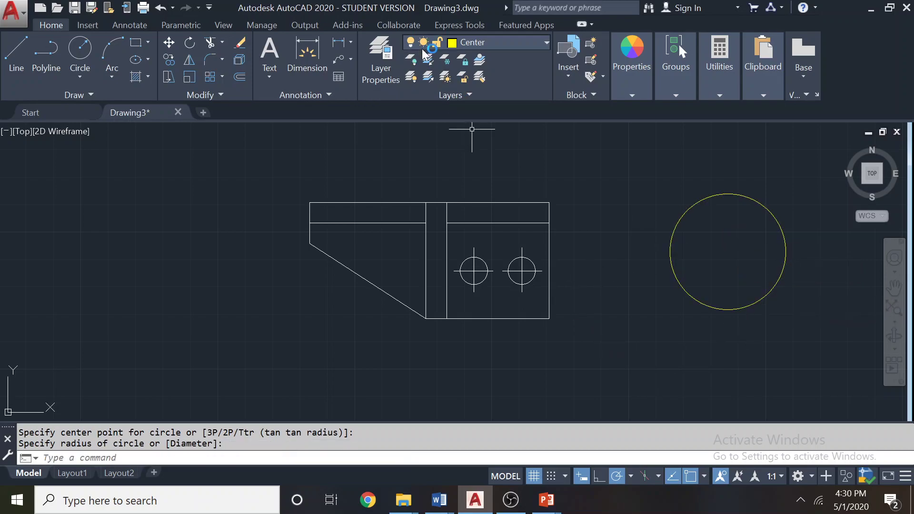
- Make layer 0 the current layer and open the Layer Properties Manager
click(501, 44)
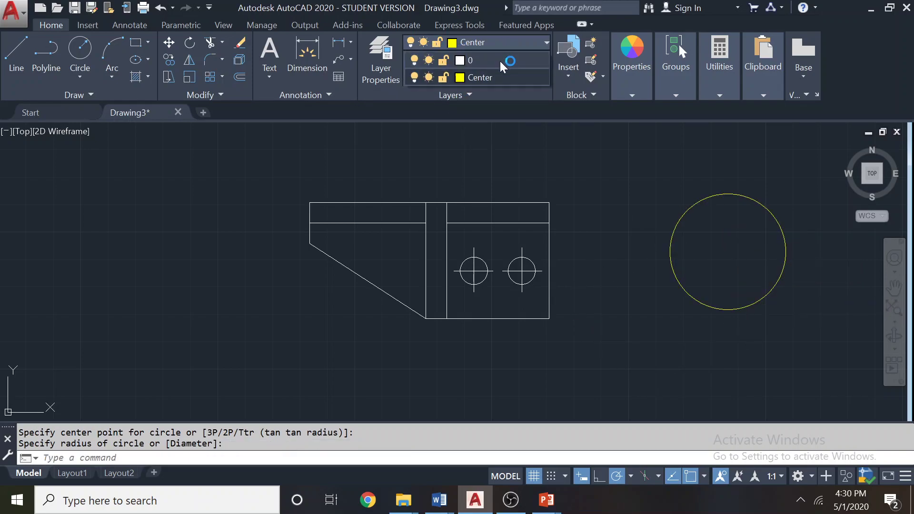
click(499, 61)
click(379, 62)
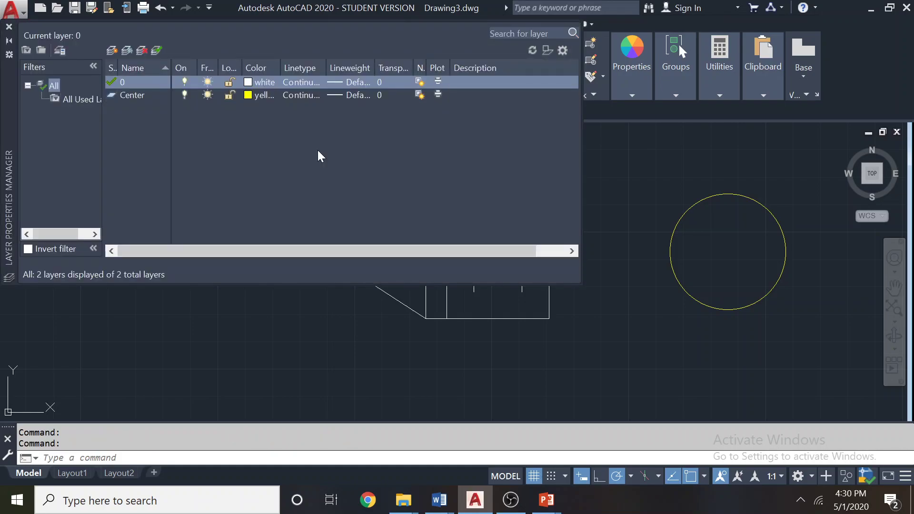
- Set Center as the current layer again and dismiss its context options
click(126, 95)
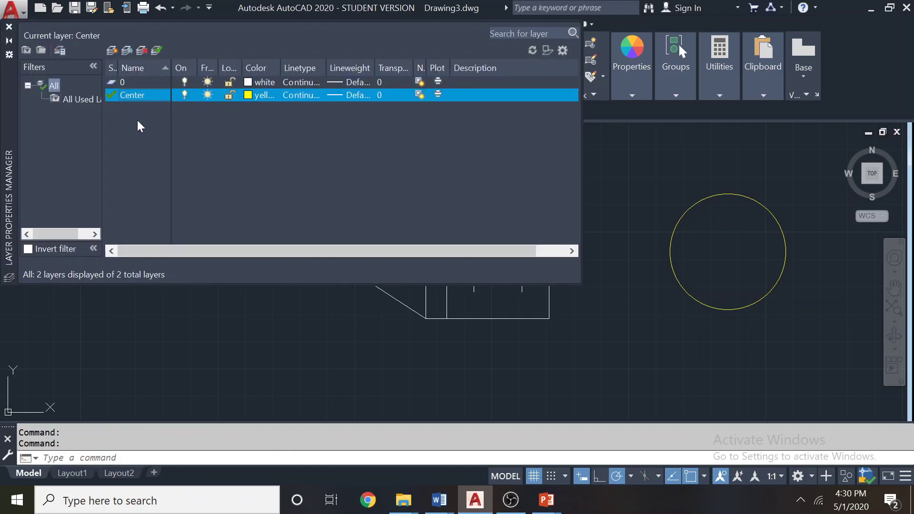
right_click(123, 96)
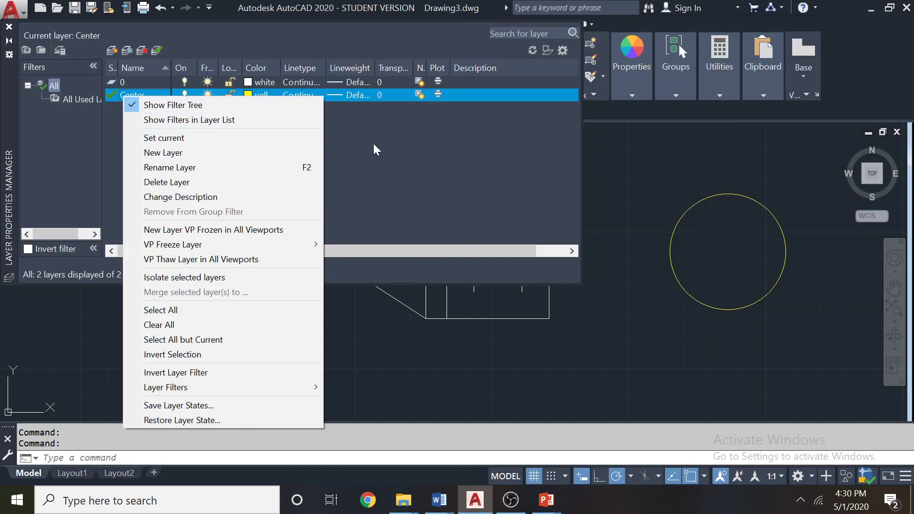
click(239, 118)
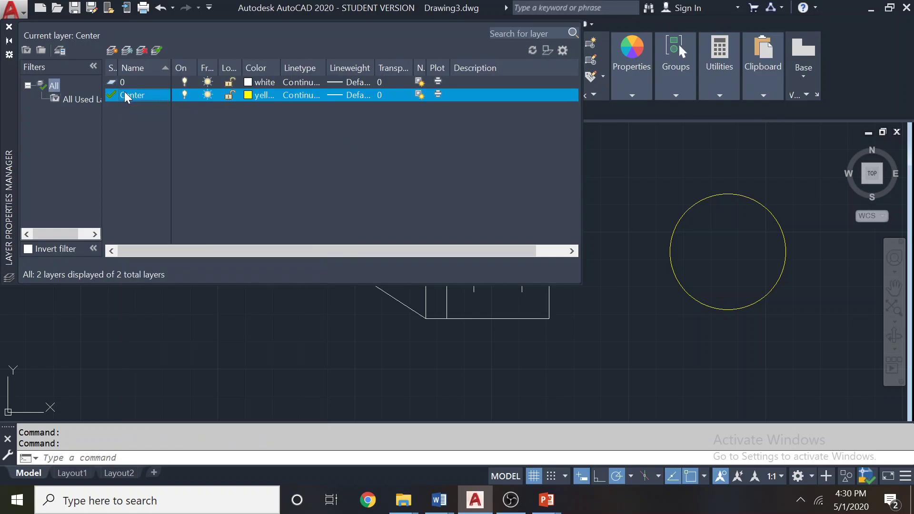
- Freeze layer 0 and thaw it again, keeping the bracket and circle in view below the layer manager
click(207, 83)
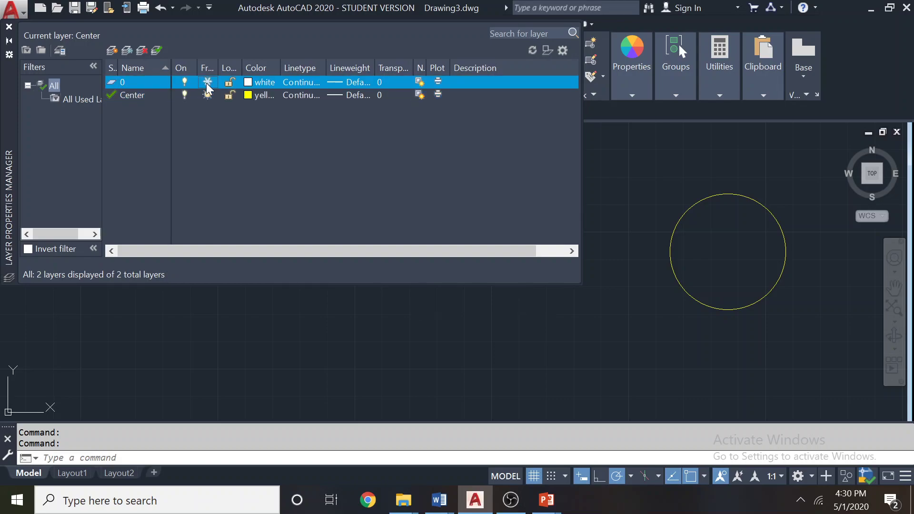
click(207, 83)
scroll(462, 304, down, 2)
middle_drag(461, 308, 418, 386)
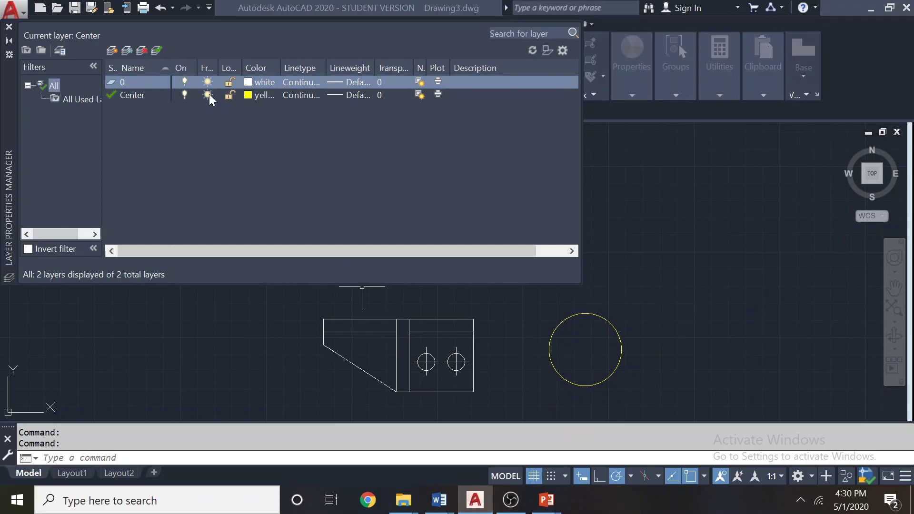
- Try to freeze the current layer Center and dismiss the resulting message
click(208, 94)
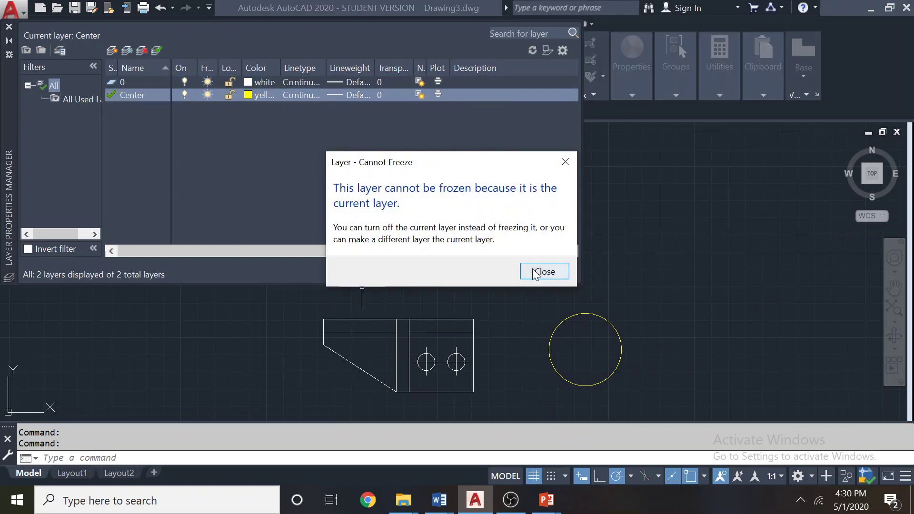
click(542, 272)
- Toggle layer 0 repeatedly between frozen and thawed and between off and on, leaving it thawed and on
click(208, 81)
click(208, 82)
click(185, 81)
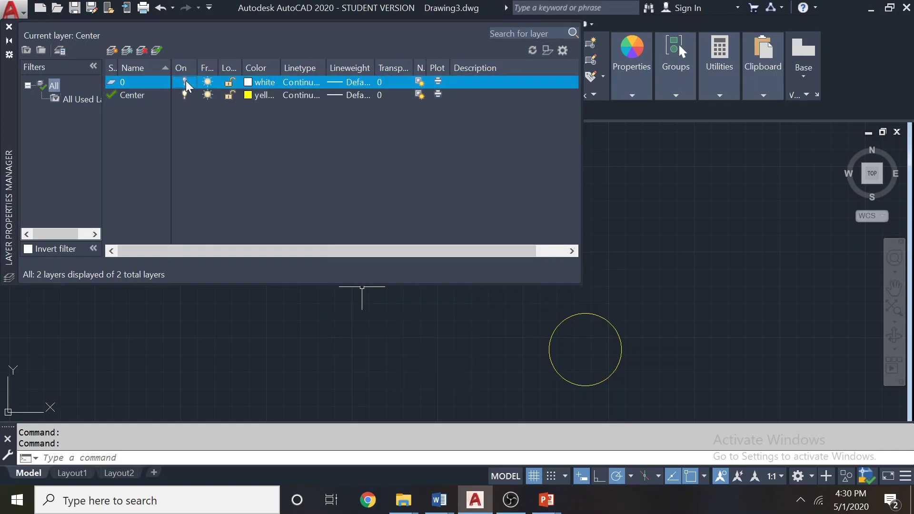
click(185, 81)
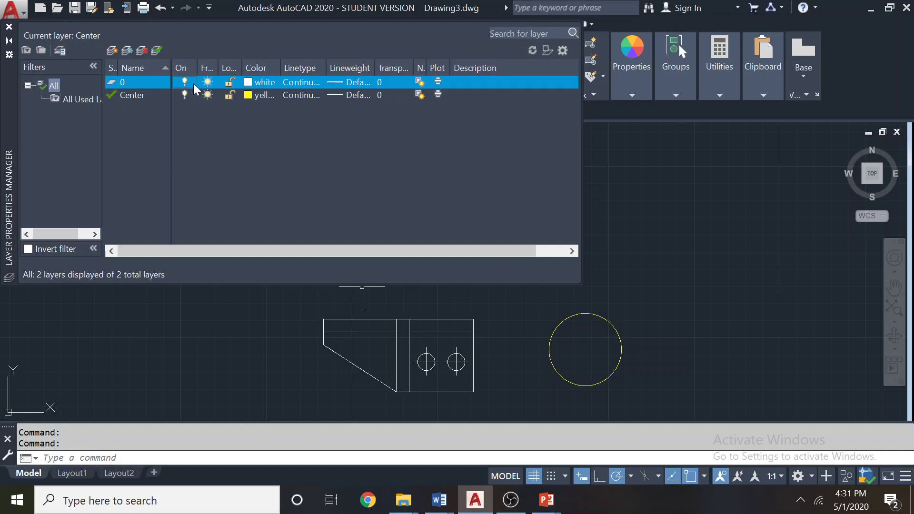
click(207, 83)
click(207, 82)
click(185, 81)
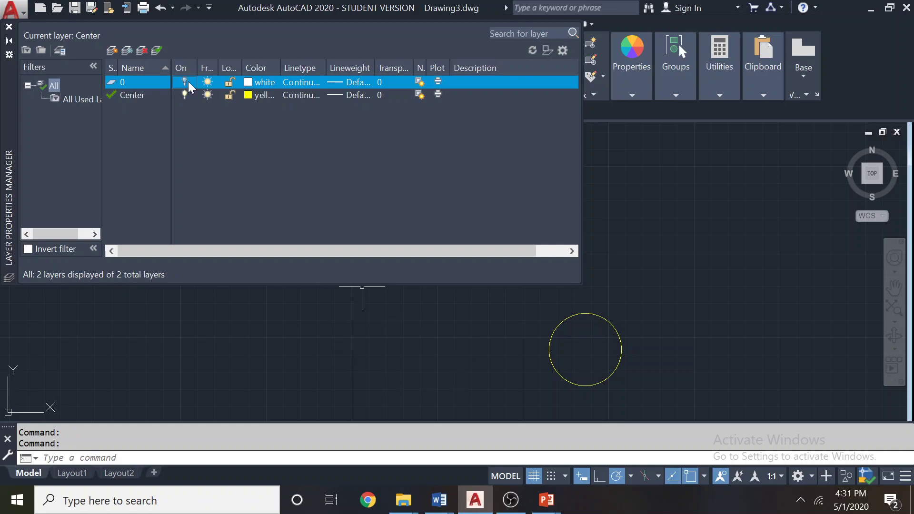
click(185, 81)
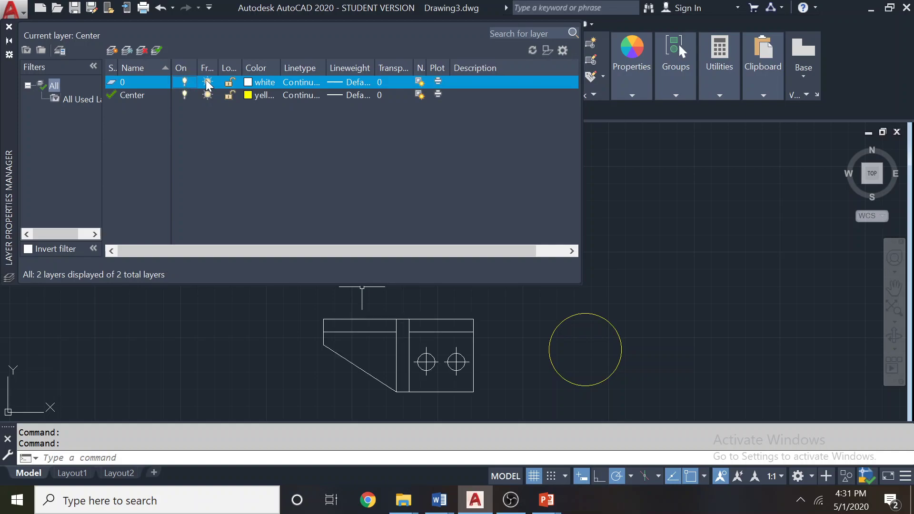
click(206, 82)
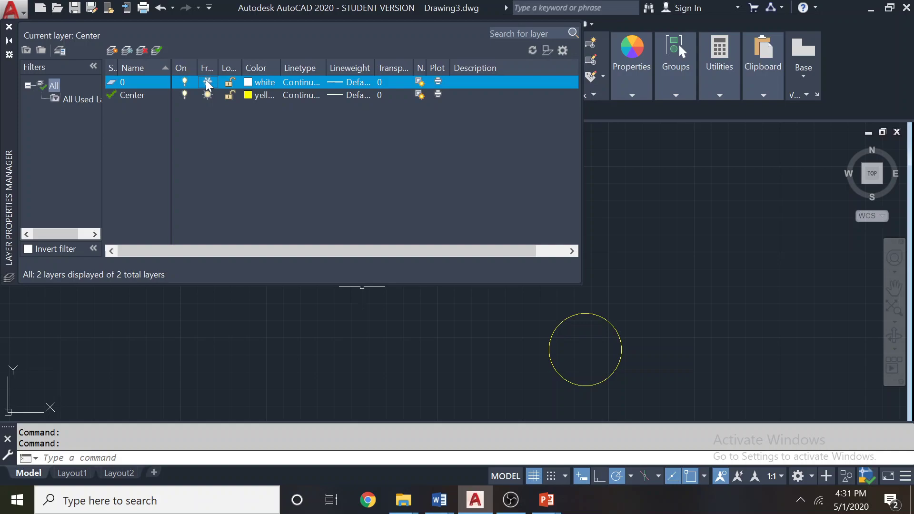
click(206, 82)
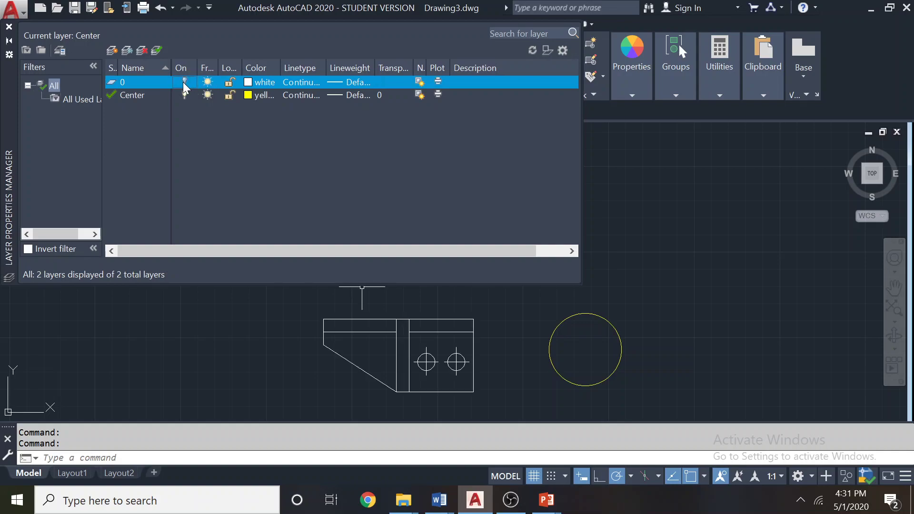
click(184, 81)
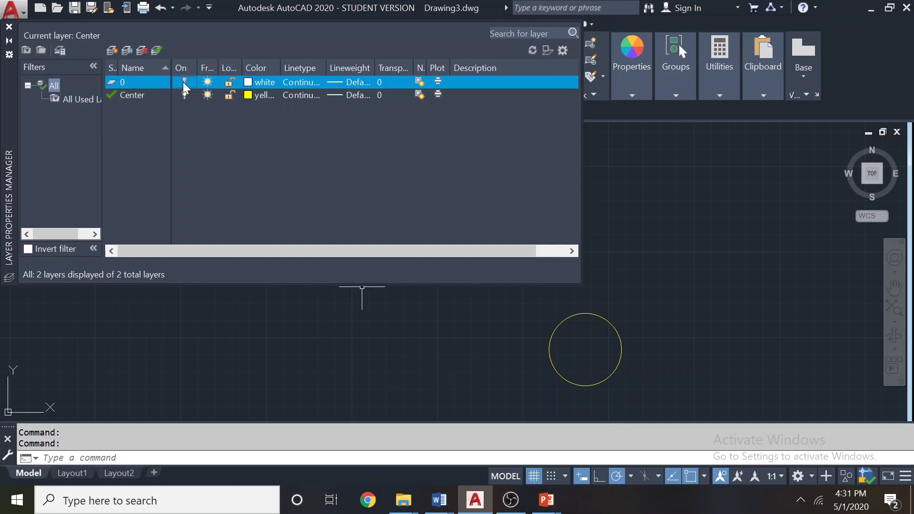
click(184, 82)
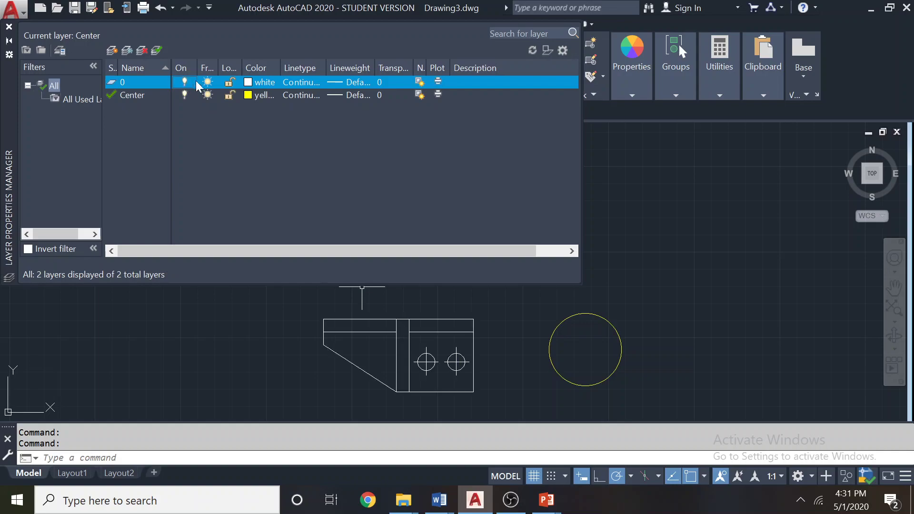
click(207, 82)
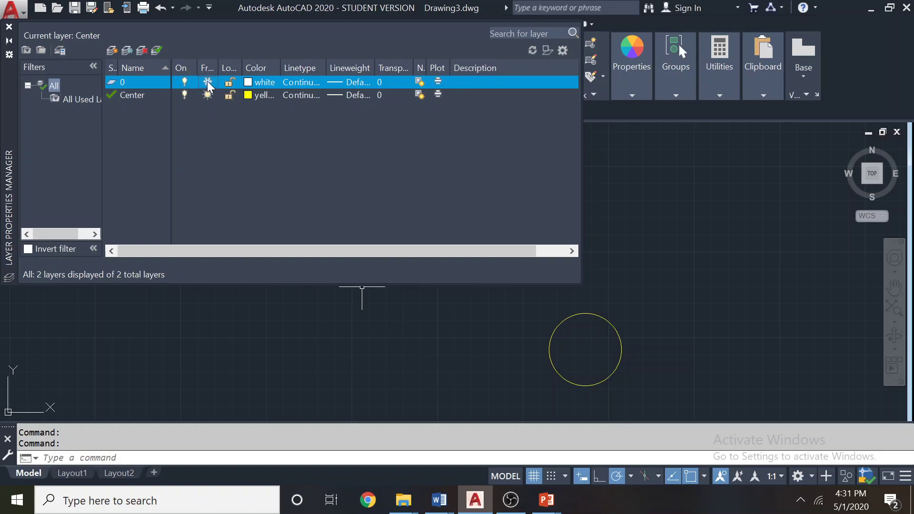
click(208, 83)
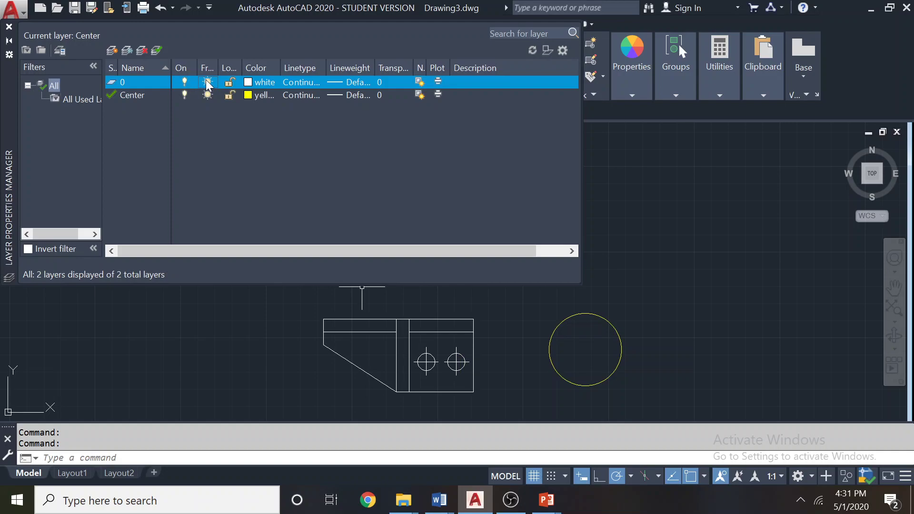
- Lock layer 0 and unlock it again
click(227, 82)
click(228, 82)
- Load the CENTER linetype from acad.lin and assign it to the Center layer
click(290, 97)
click(290, 97)
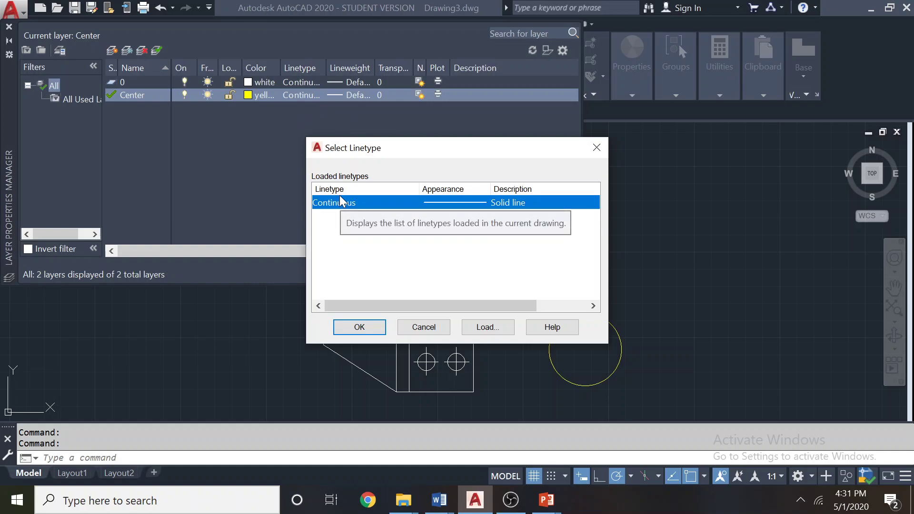
click(487, 328)
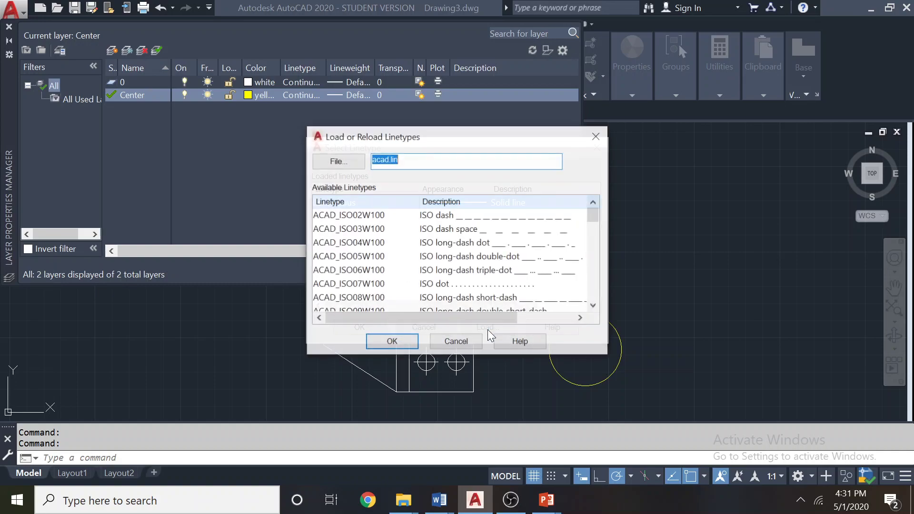
drag(593, 215, 592, 247)
click(327, 256)
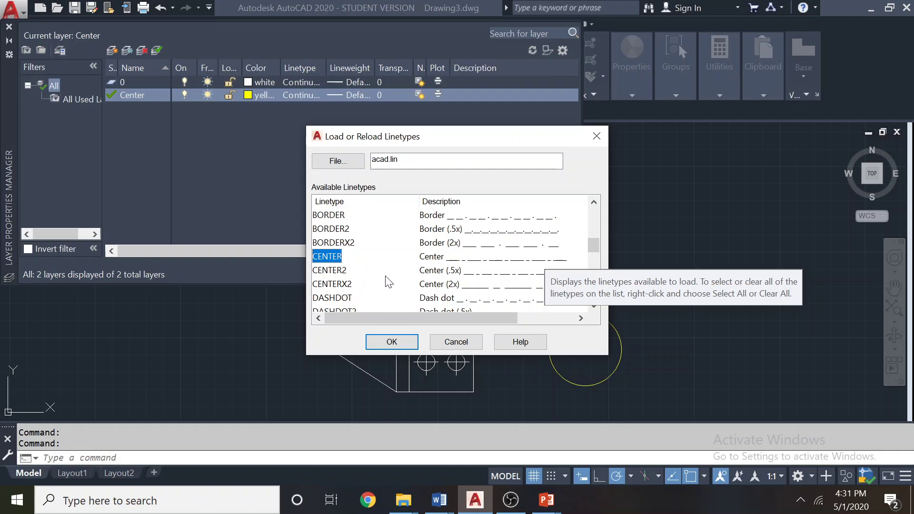
click(431, 270)
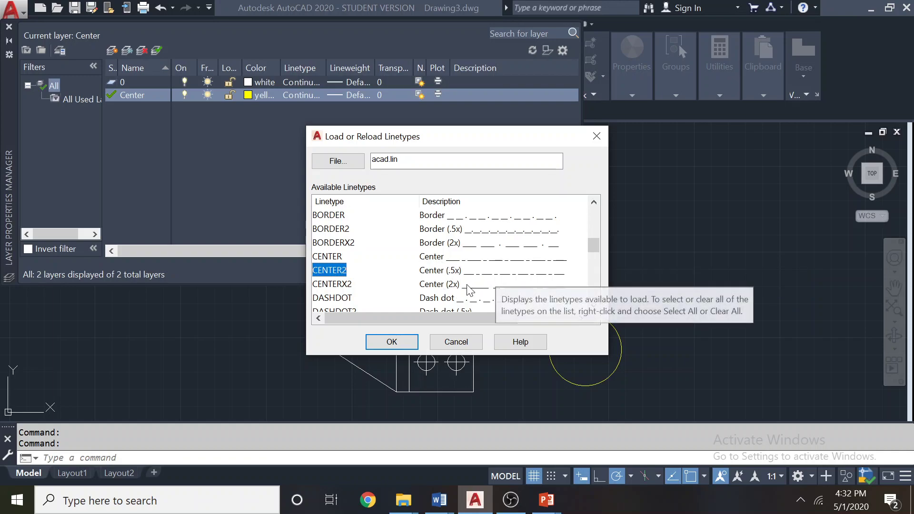
click(333, 256)
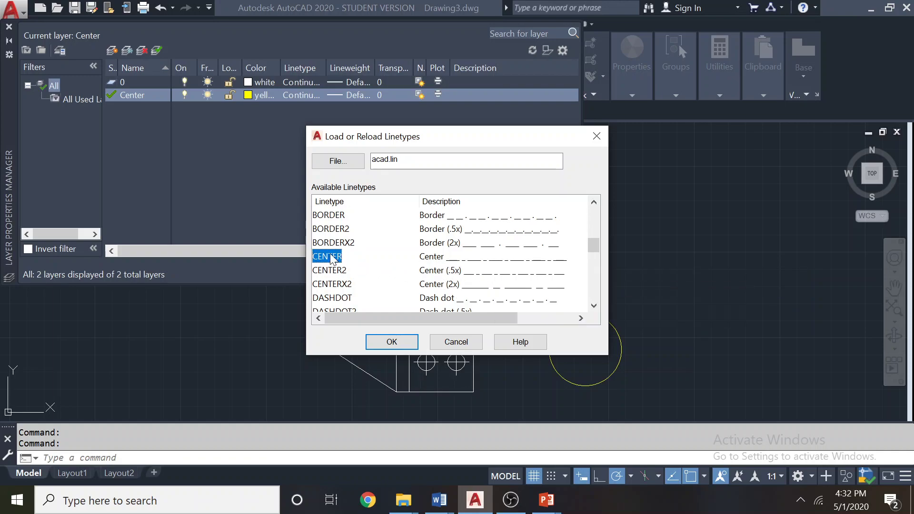
click(391, 342)
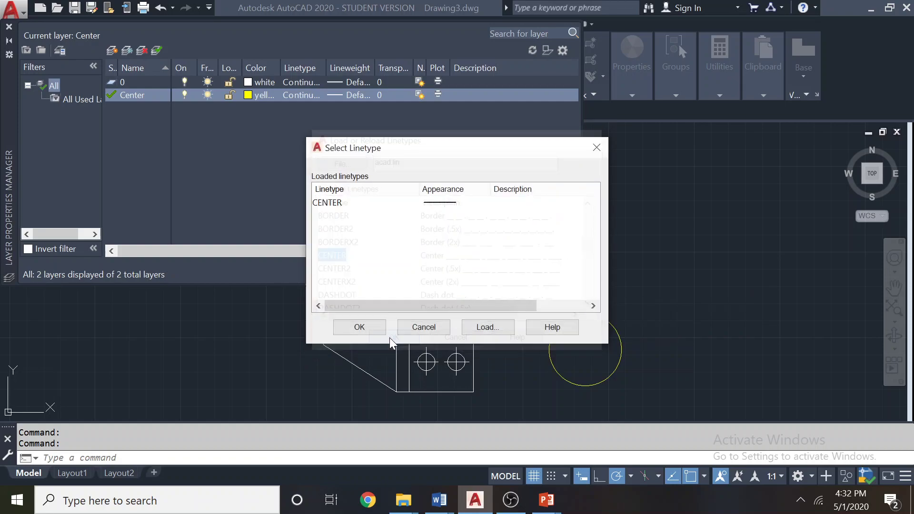
click(336, 202)
click(358, 327)
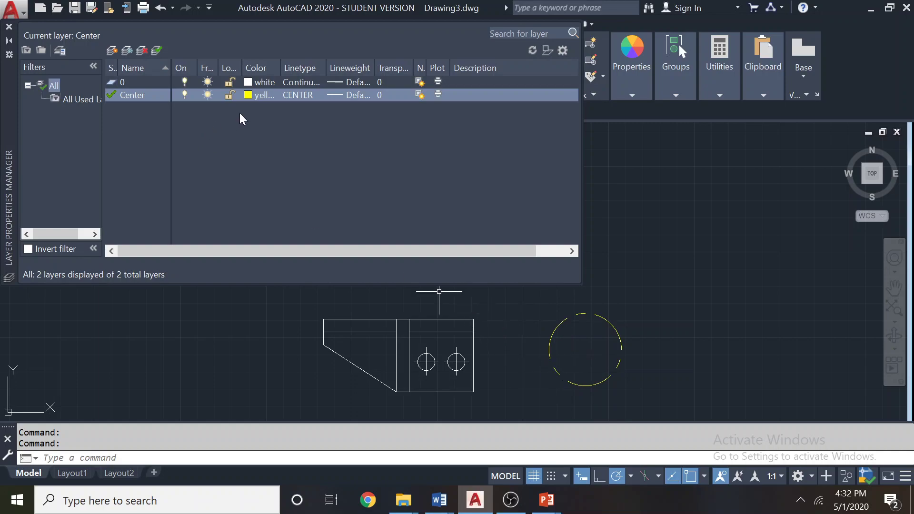
- Load the CENTER2 linetype, assign it to the Center layer, and check the dash pattern on the yellow circle
click(296, 97)
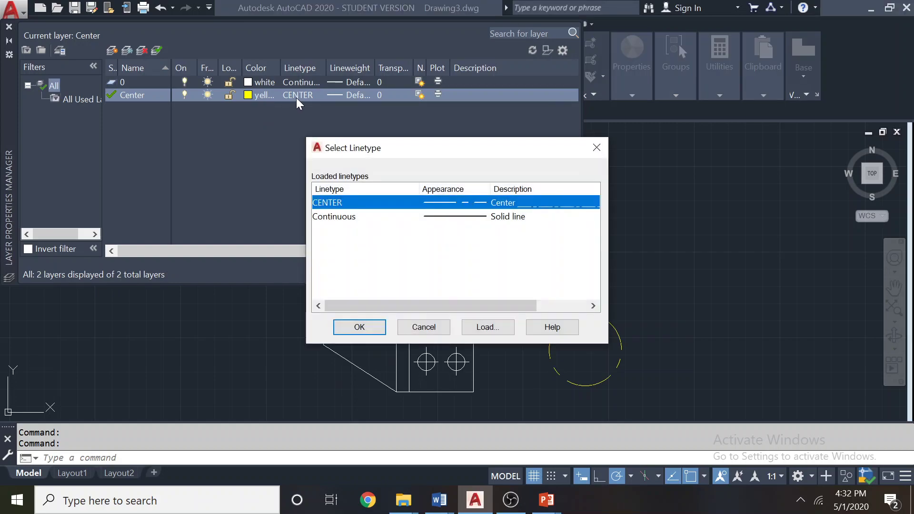
click(488, 328)
drag(589, 220, 590, 247)
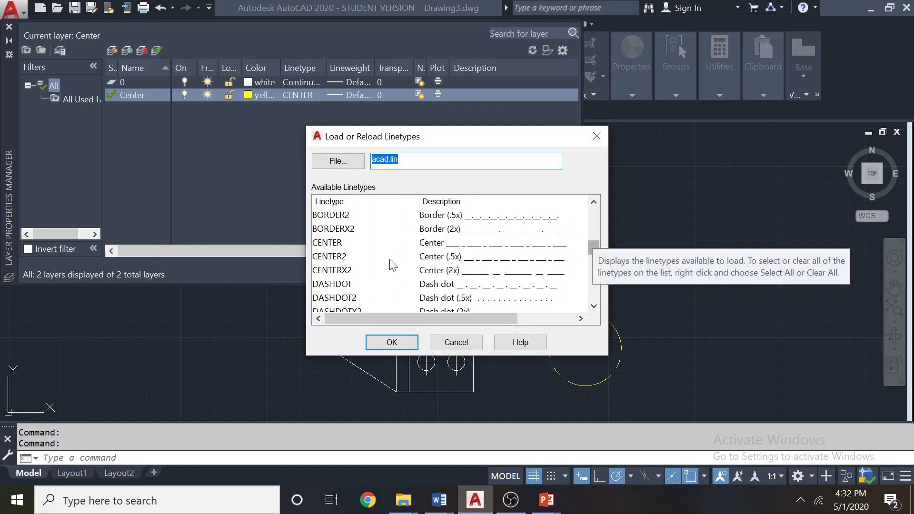
click(330, 256)
click(391, 342)
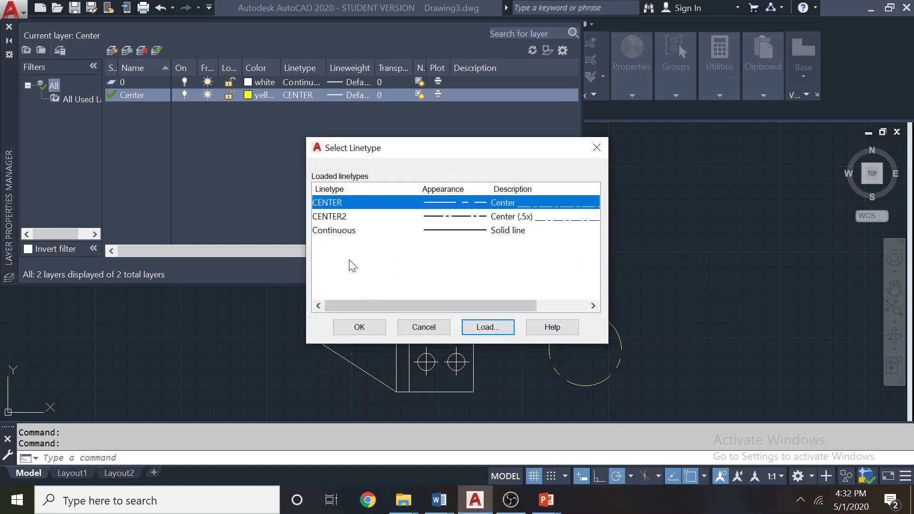
click(328, 216)
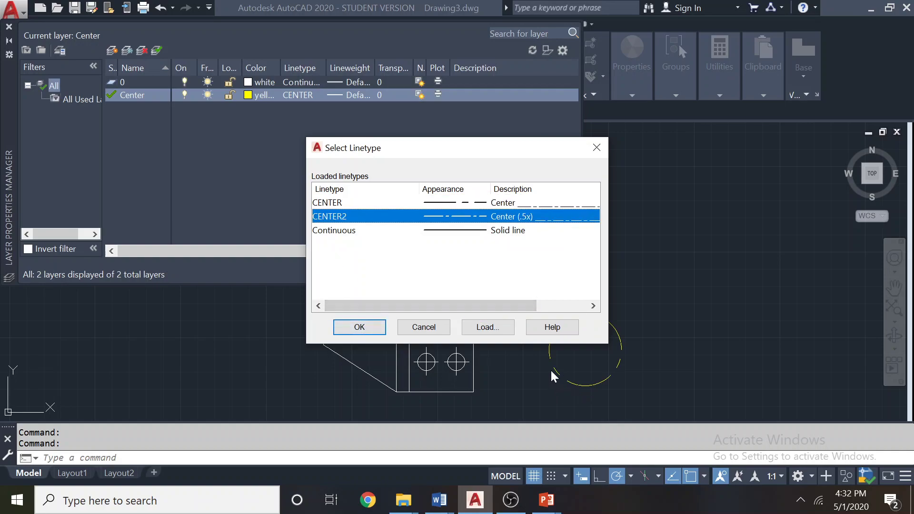
click(358, 327)
scroll(561, 370, up, 3)
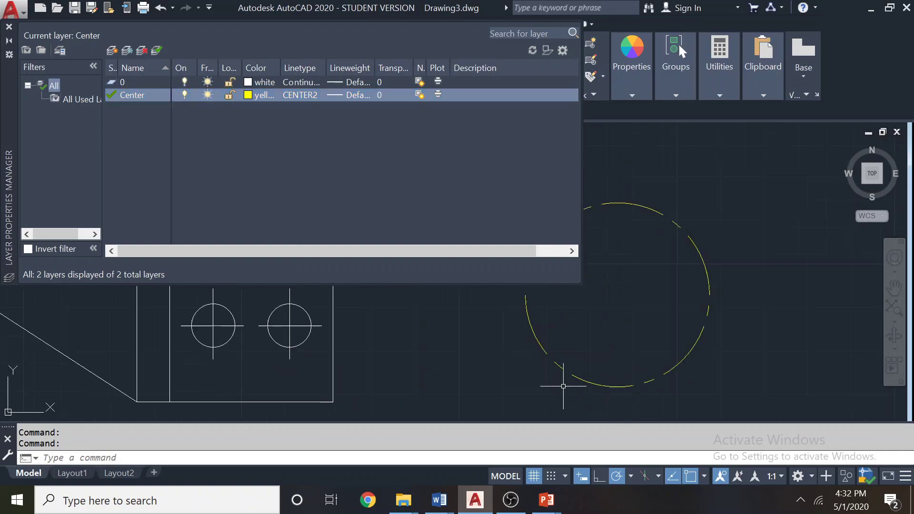
scroll(561, 367, down, 3)
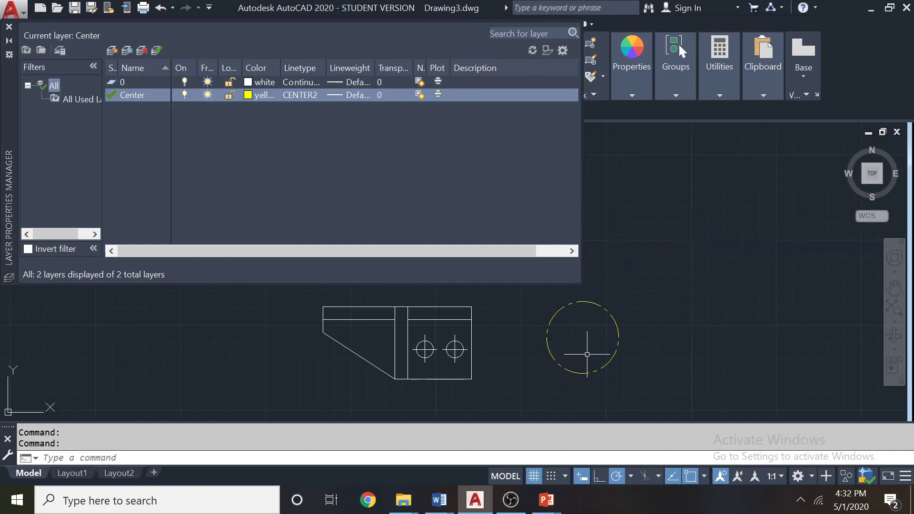
- Undo the Center layer's last linetype change and redo it to compare the two patterns on the circle
key(ctrl+z)
key(ctrl+z)
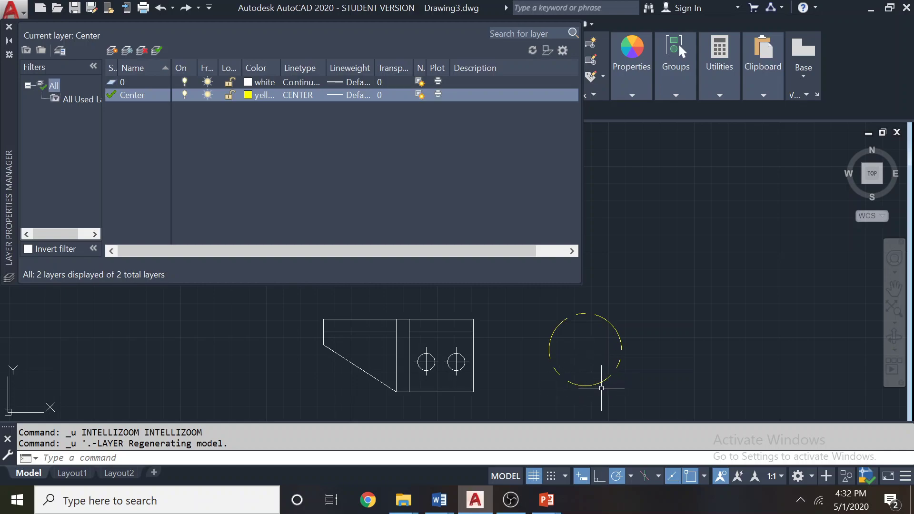
key(ctrl+y)
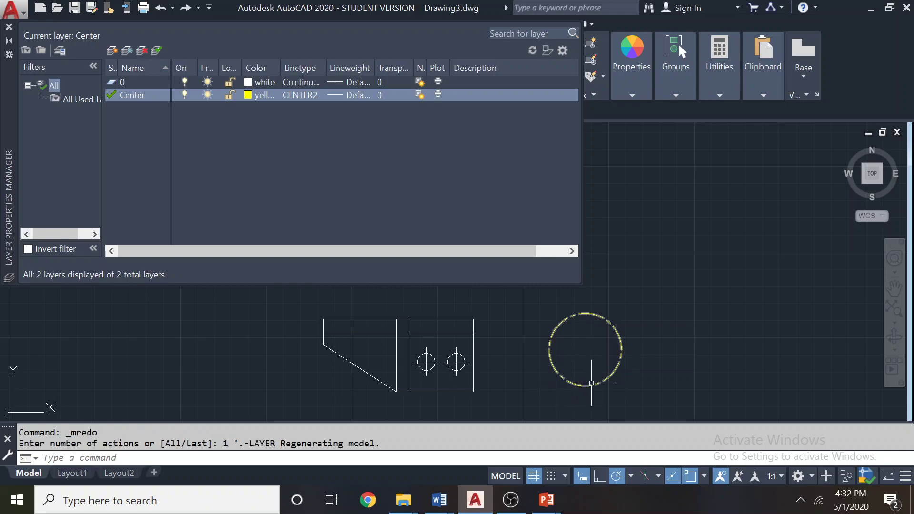
- Load the CENTERX2 linetype from acad.lin and assign it to the Center layer
click(301, 95)
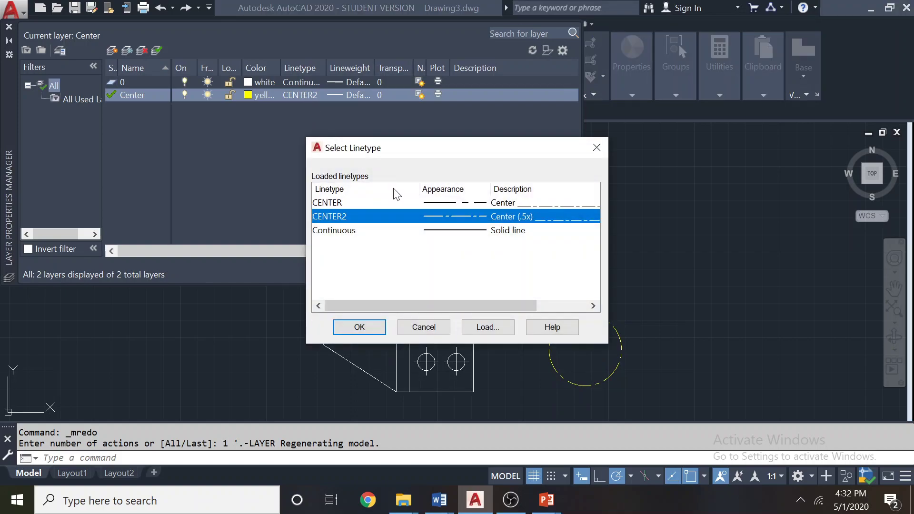
click(484, 328)
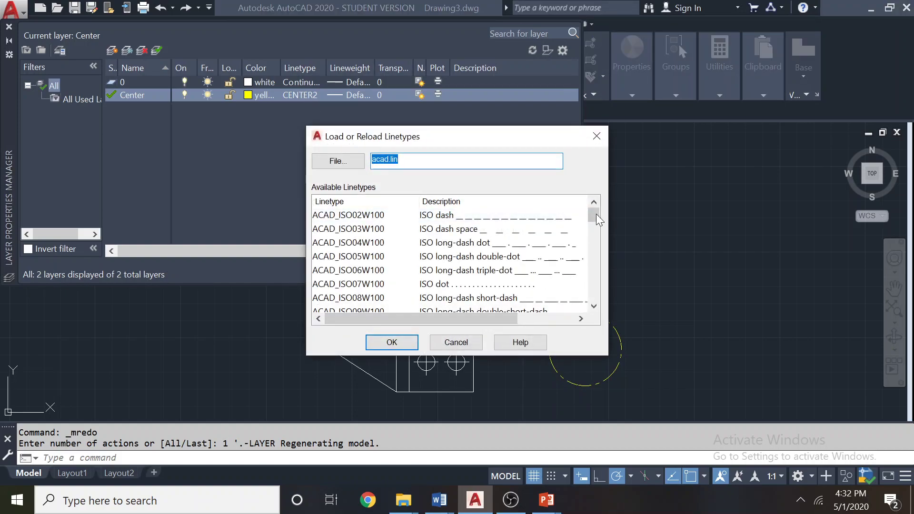
drag(595, 213, 593, 247)
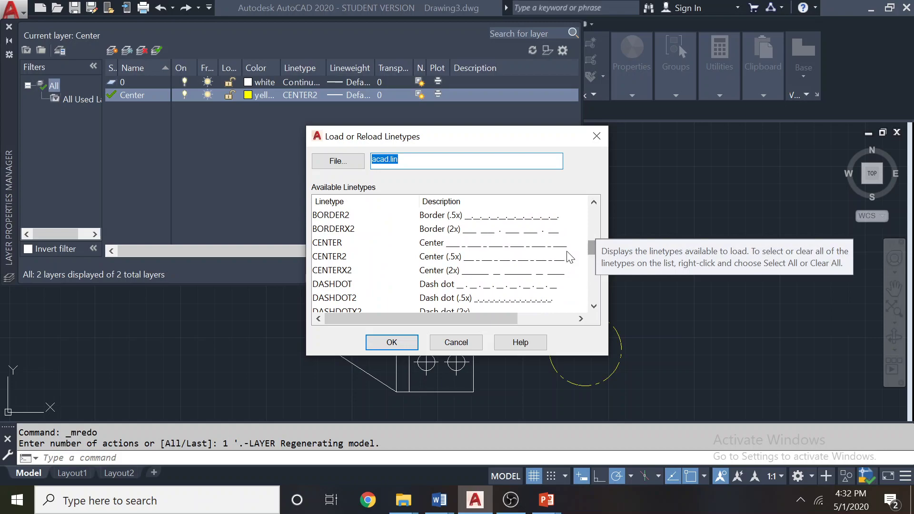
click(334, 270)
click(382, 342)
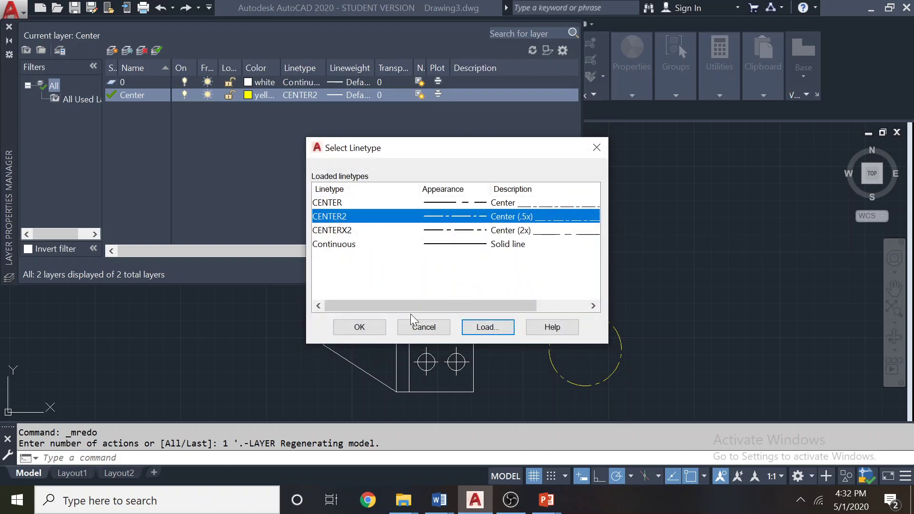
click(375, 230)
click(359, 327)
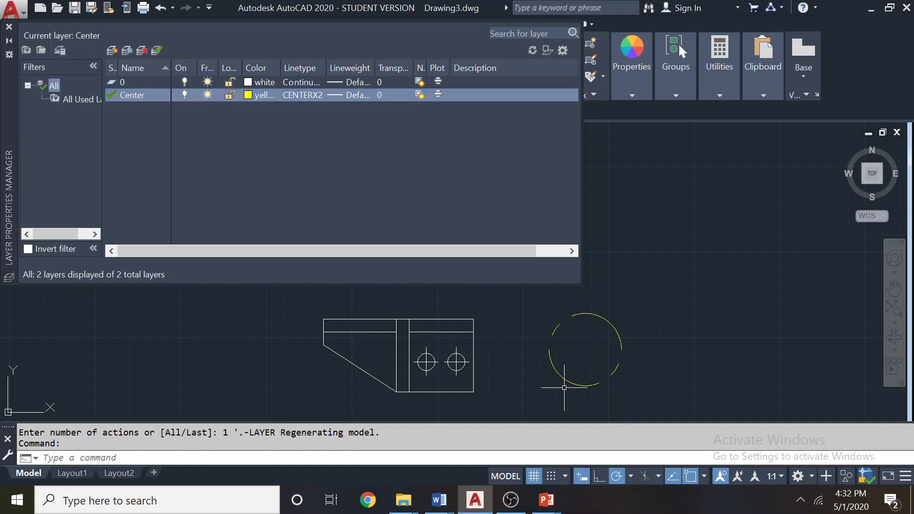
- Assign the already loaded CENTER linetype to the Center layer and close the layer manager
click(304, 95)
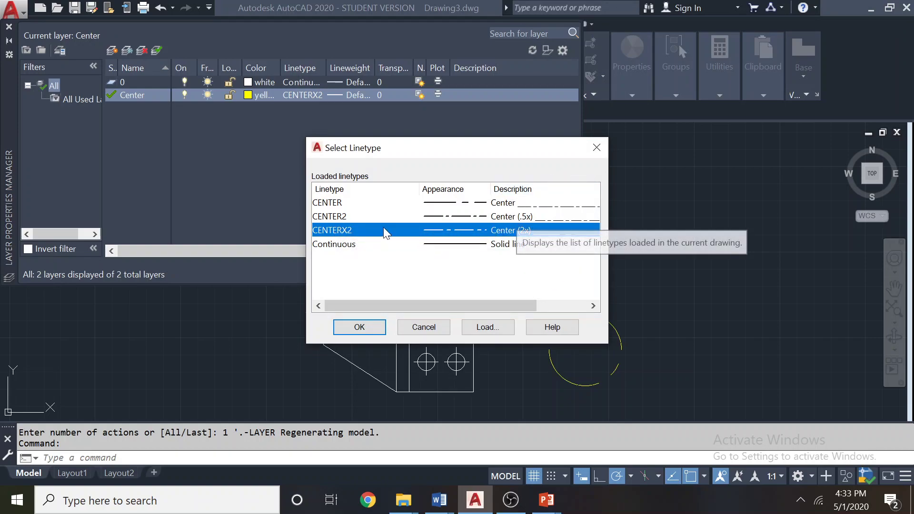
click(428, 202)
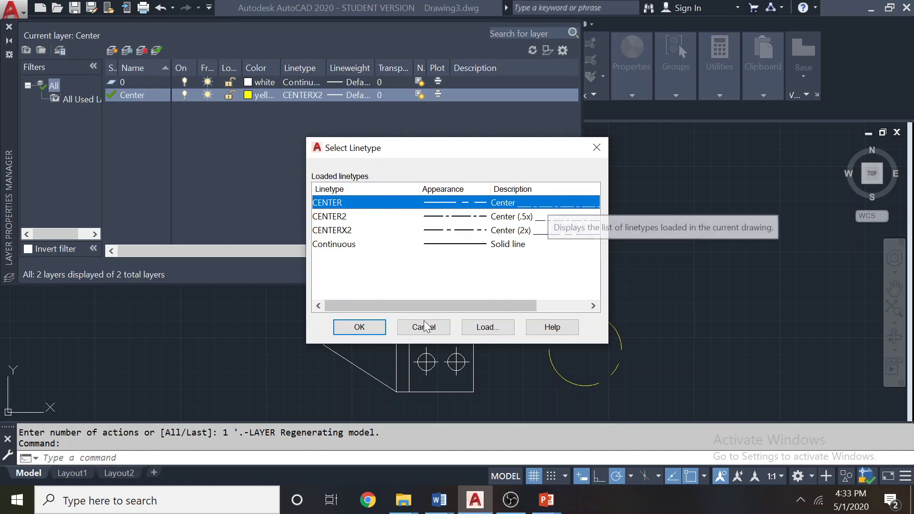
click(367, 324)
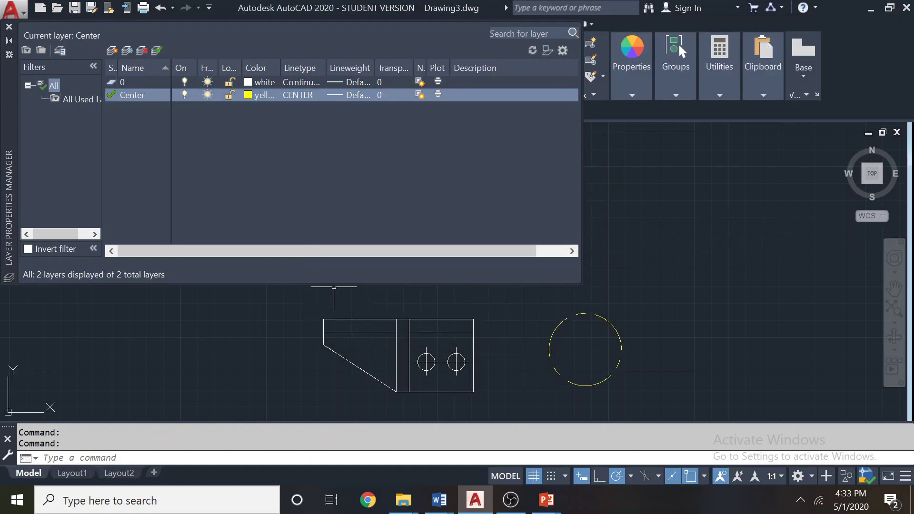
click(9, 27)
scroll(451, 362, up, 4)
middle_drag(450, 362, 447, 283)
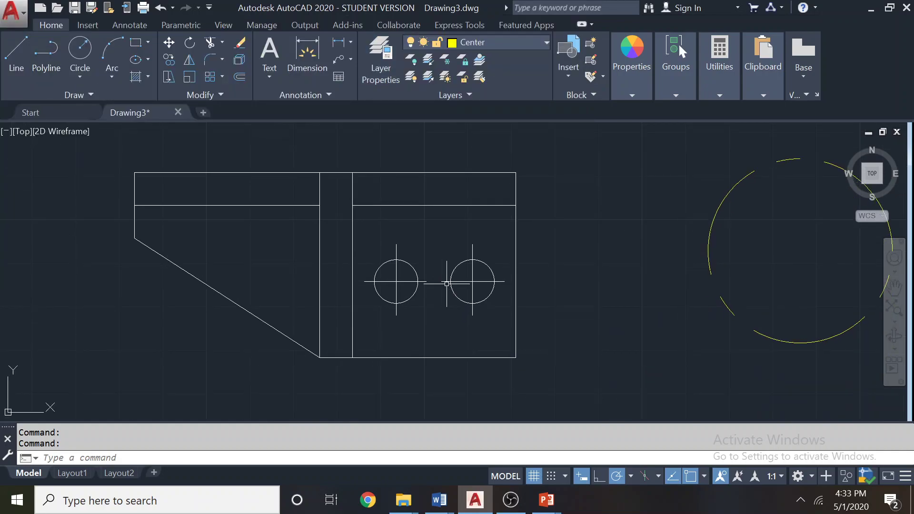
click(510, 499)
click(706, 358)
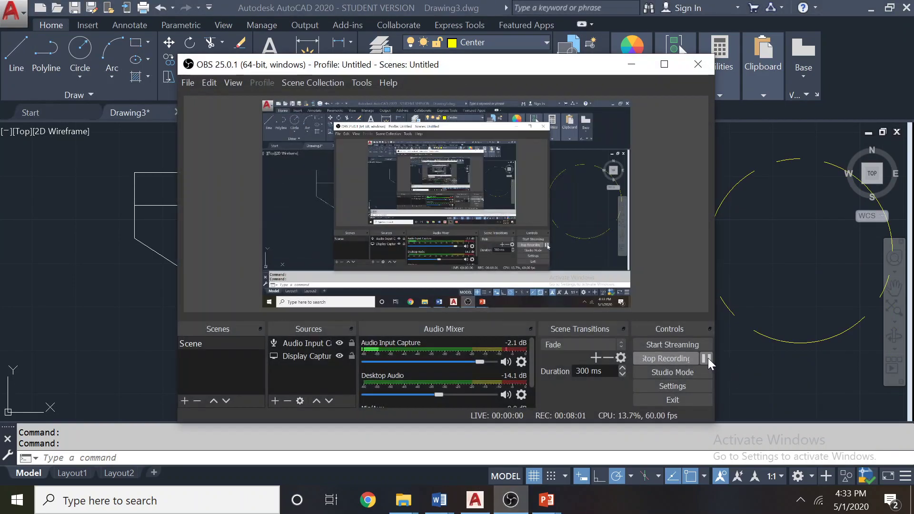
click(754, 373)
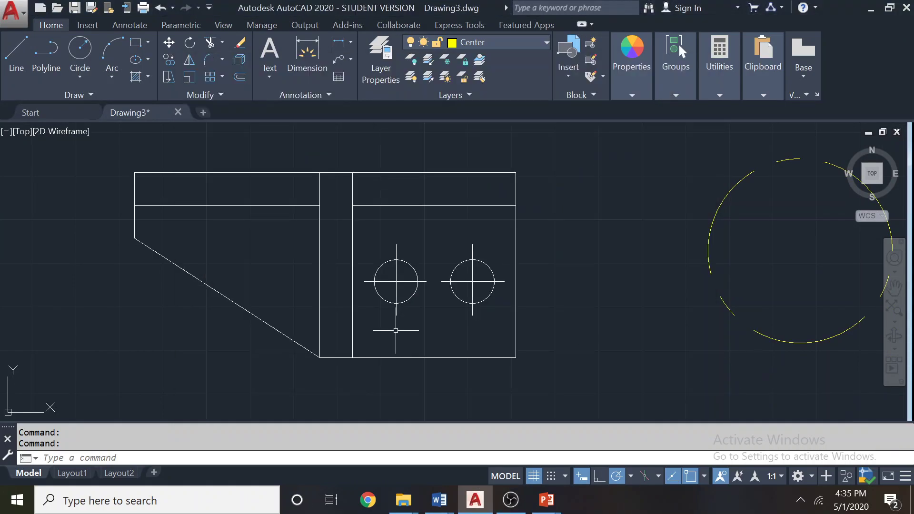
- Move the vertical and horizontal centerlines of both bracket holes from layer 0 to the Center layer
scroll(428, 265, up, 2)
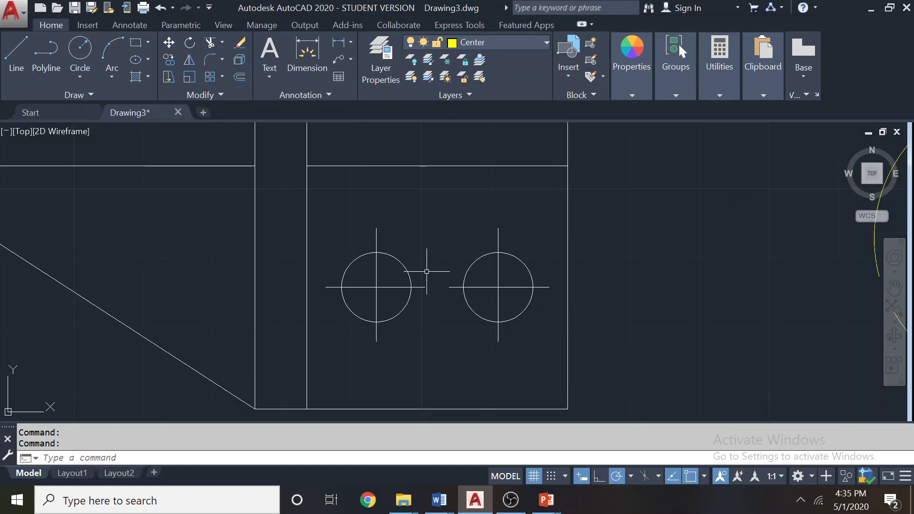
click(376, 242)
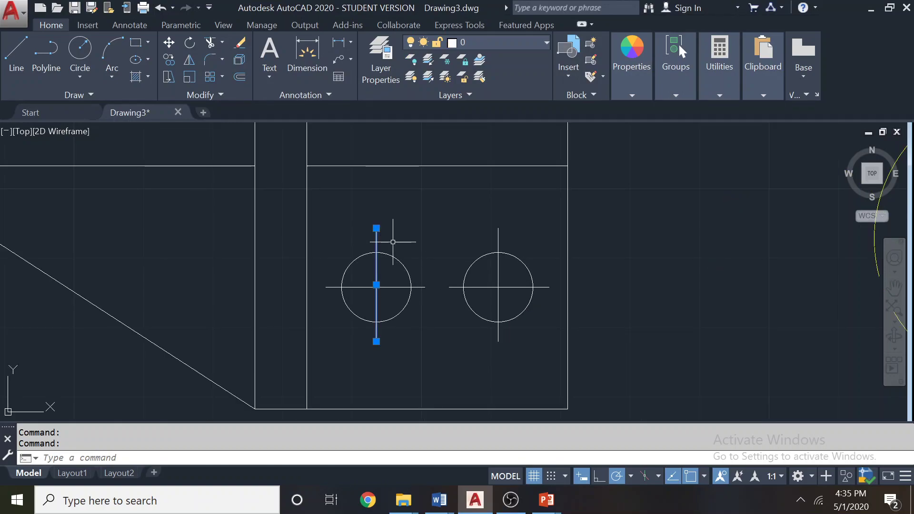
click(419, 286)
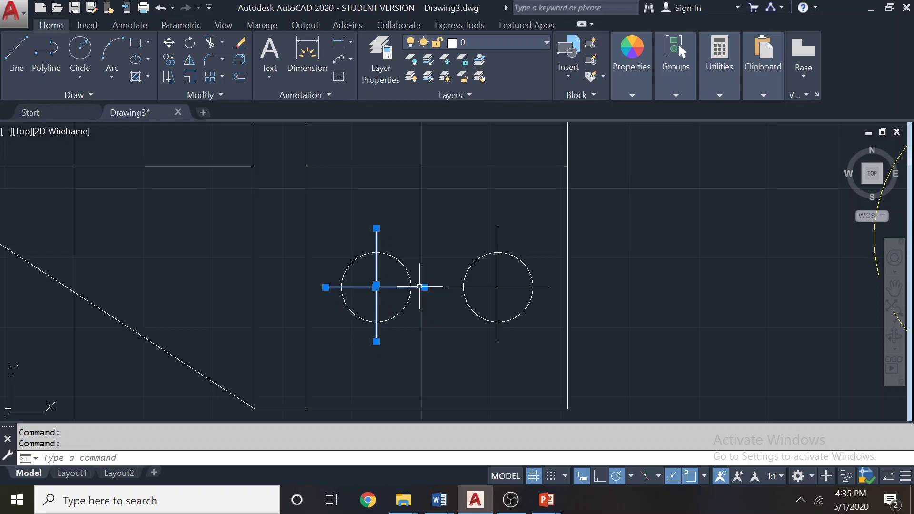
click(498, 231)
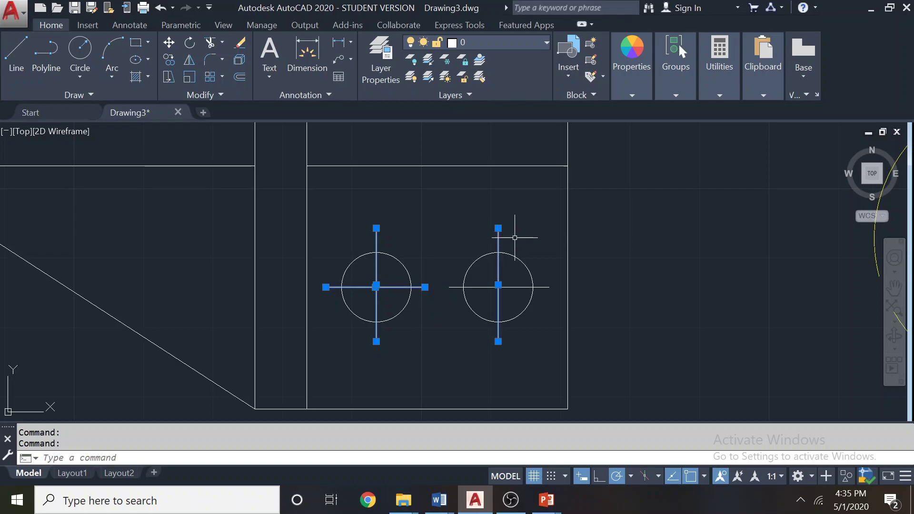
click(545, 285)
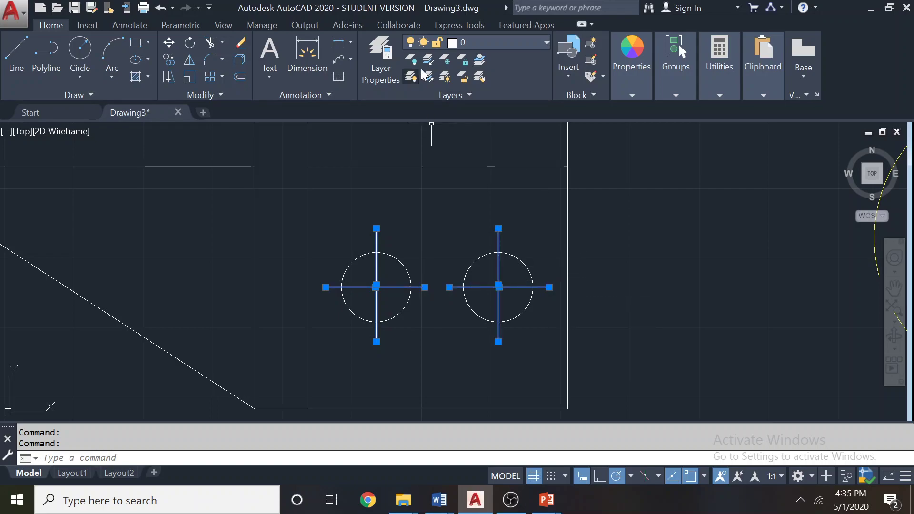
click(484, 42)
click(486, 77)
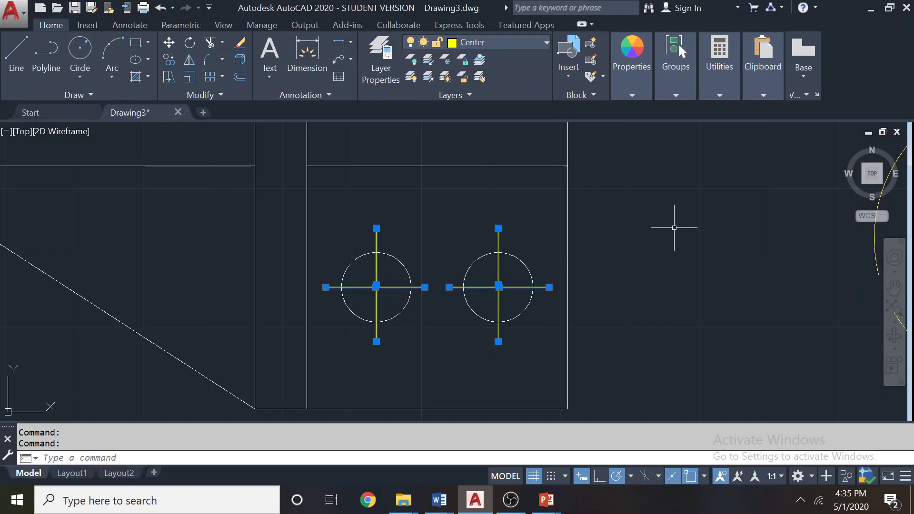
key(Escape)
- Try stretching the right hole's horizontal centerline well past the bracket's right edge to check its dashes, and undo the stretch
scroll(502, 271, down, 2)
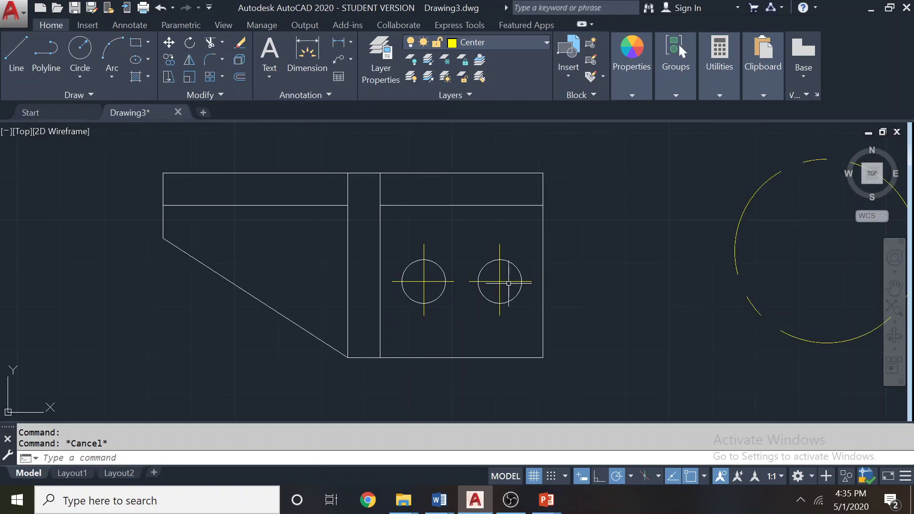
click(517, 282)
click(531, 281)
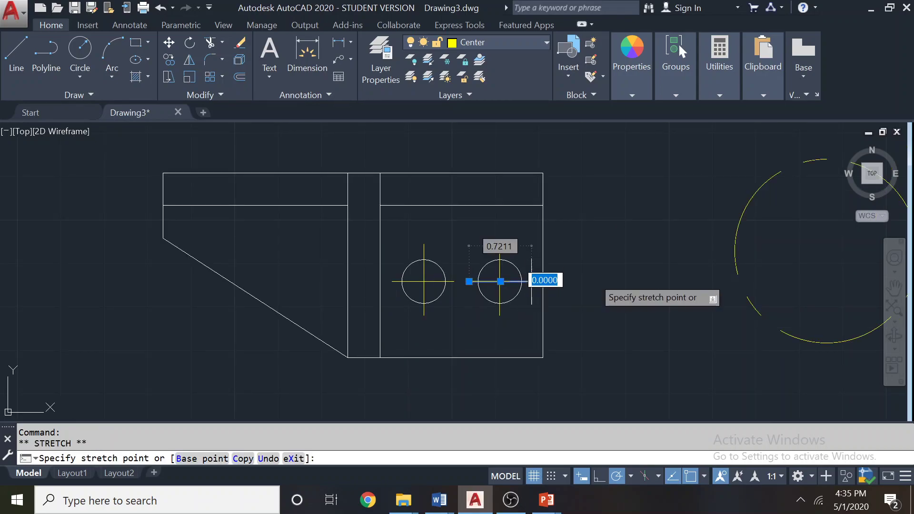
click(657, 281)
key(Escape)
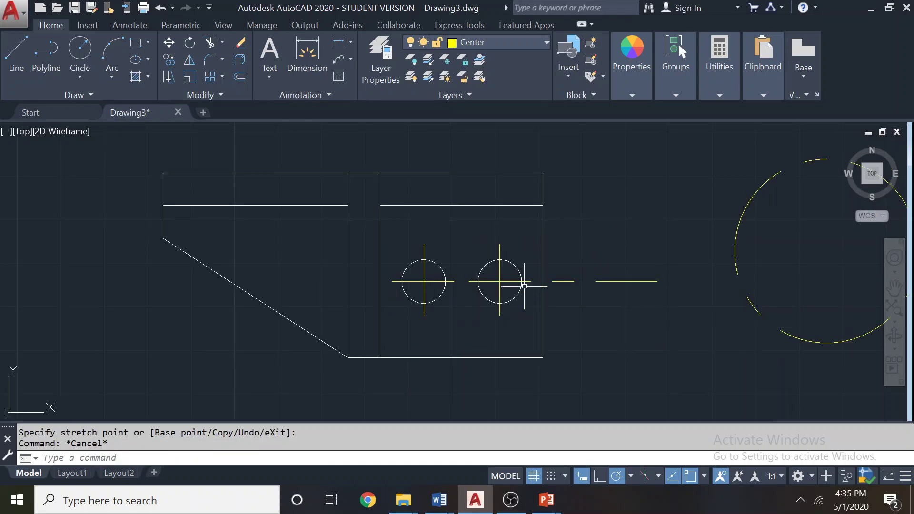
scroll(497, 267, up, 4)
scroll(657, 298, down, 4)
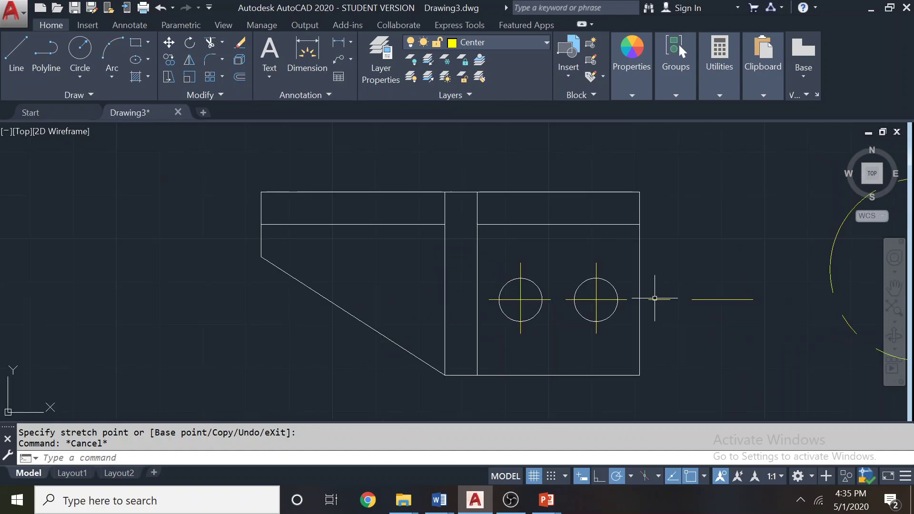
key(ctrl+z)
key(ctrl+z)
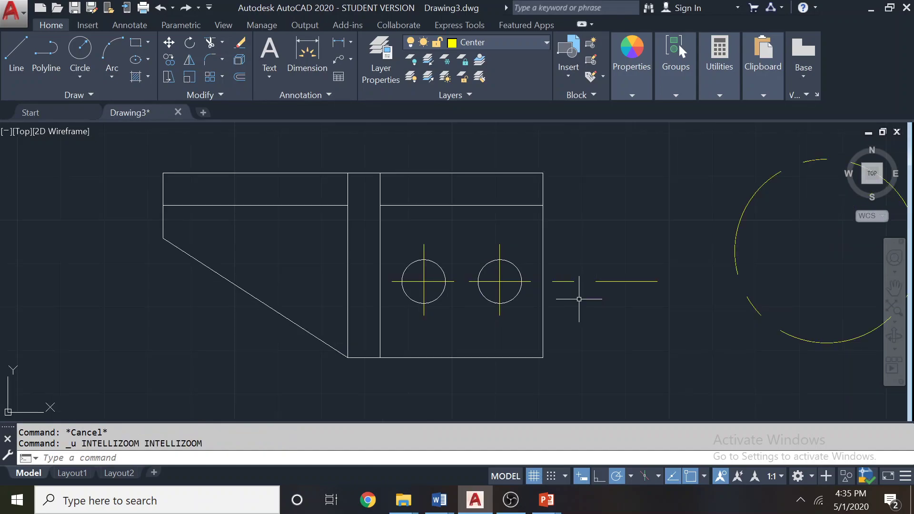
- Move the right hole's vertical centerline by its midpoint onto the center of the hole
scroll(505, 288, up, 4)
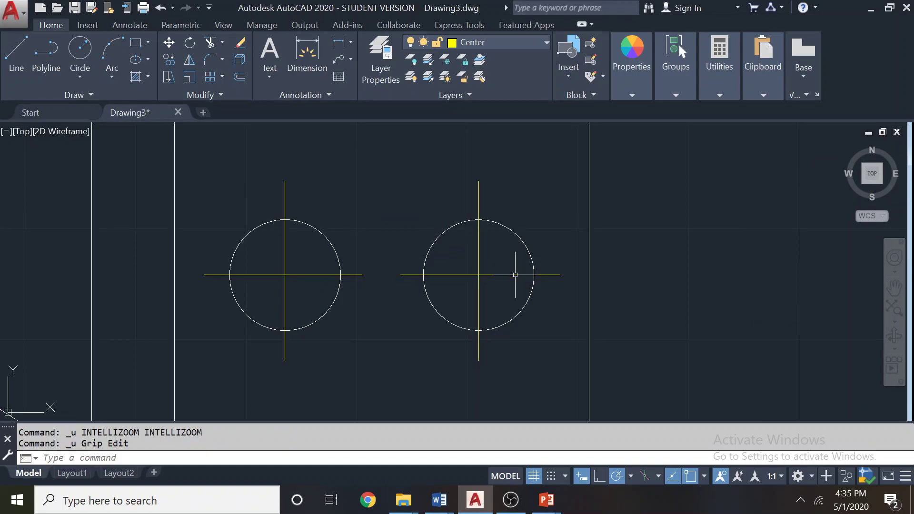
scroll(466, 239, down, 4)
scroll(411, 225, up, 2)
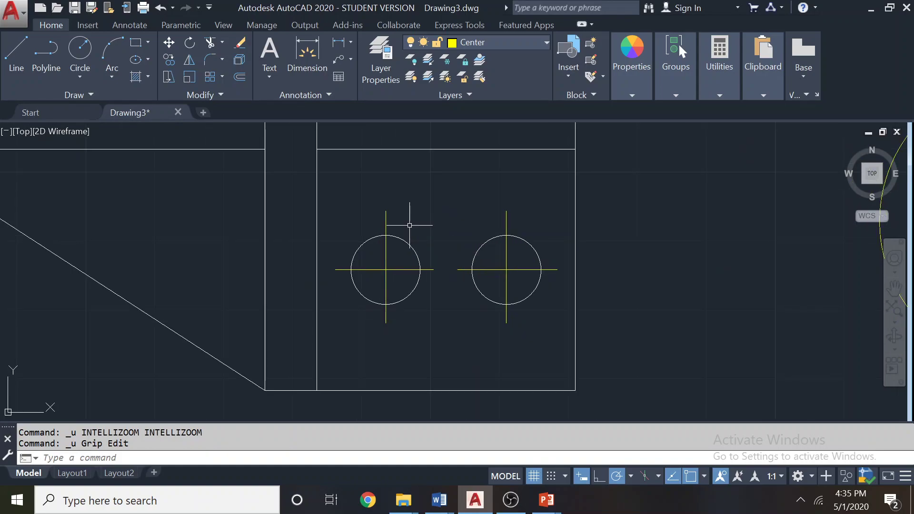
click(506, 257)
scroll(497, 259, up, 4)
click(526, 286)
click(527, 293)
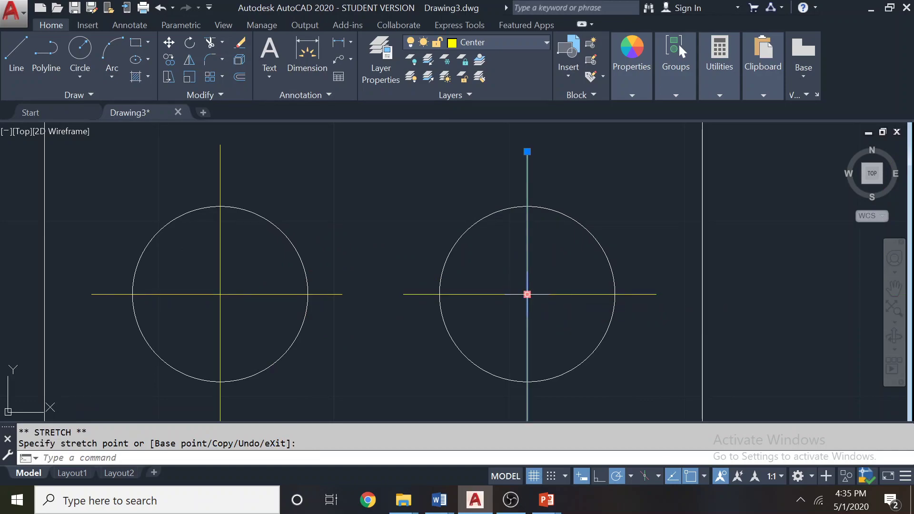
key(Escape)
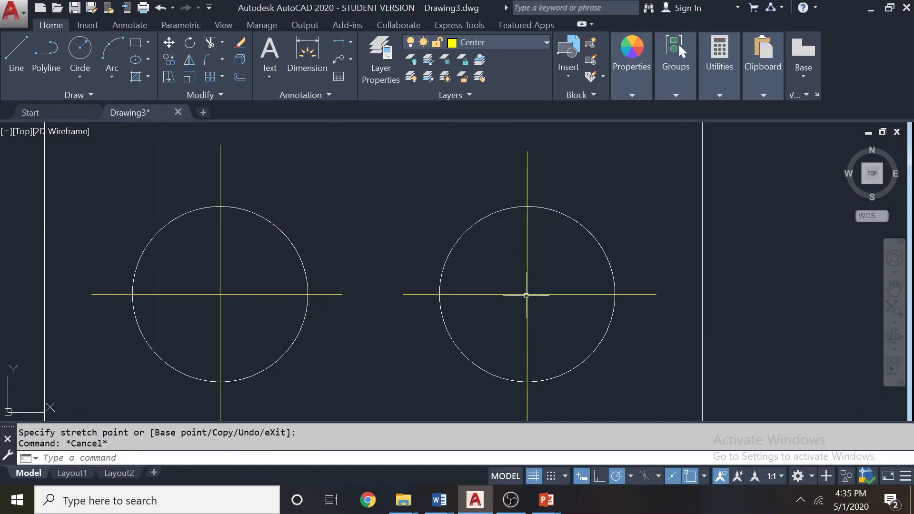
click(221, 264)
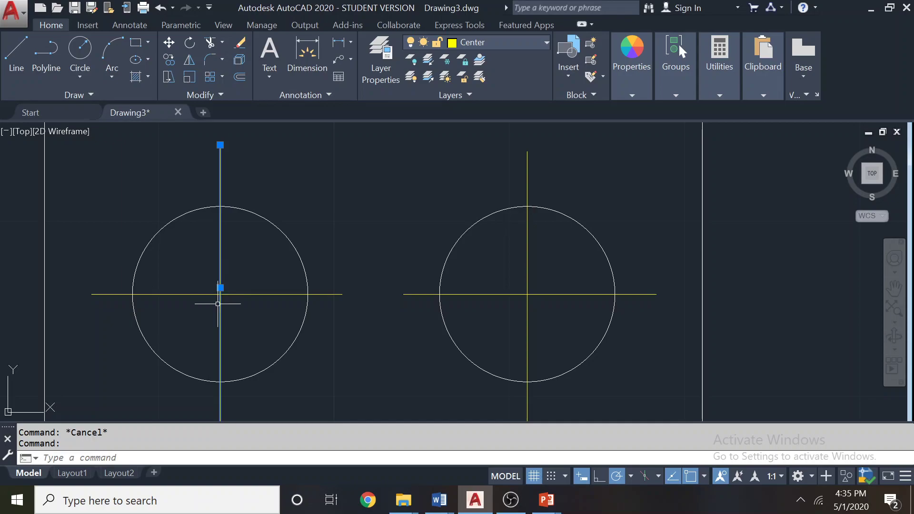
key(Escape)
scroll(395, 212, down, 3)
scroll(390, 209, up, 1)
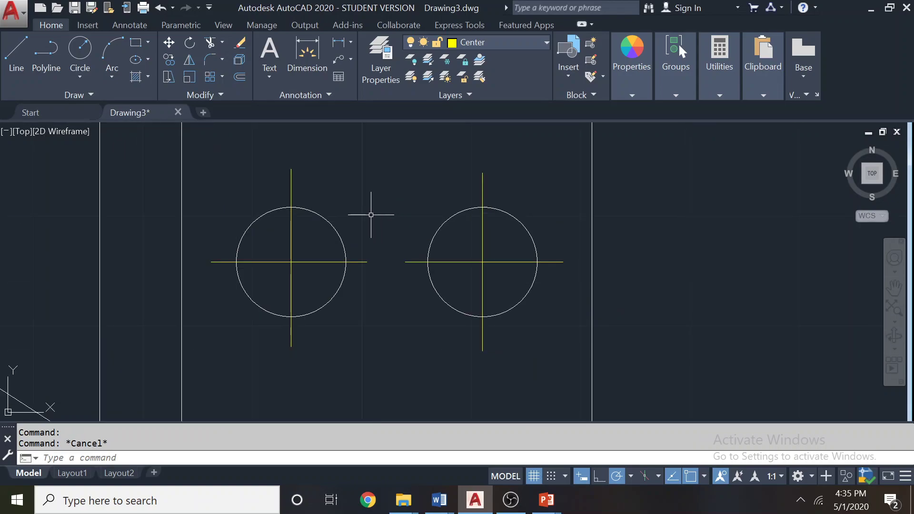
scroll(369, 213, down, 4)
scroll(395, 194, up, 2)
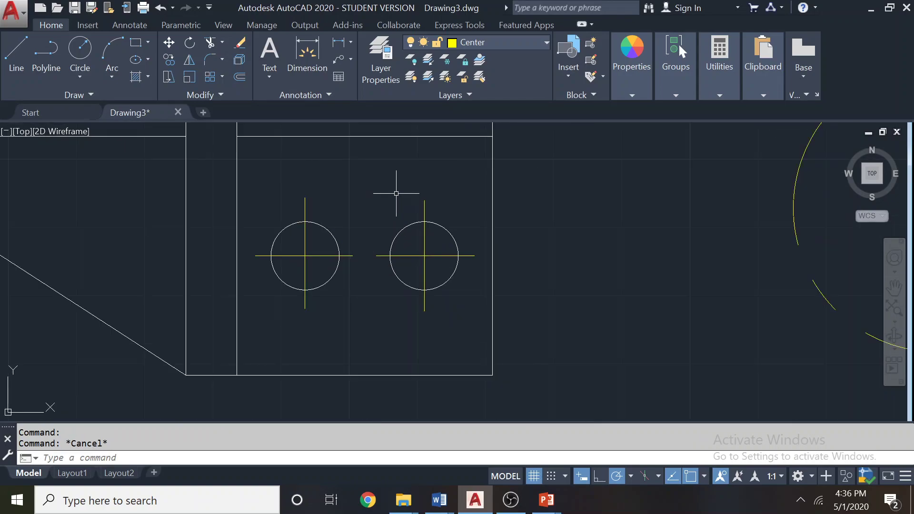
- Try the CENTER2 linetype on the Center layer and close the layer manager
click(390, 68)
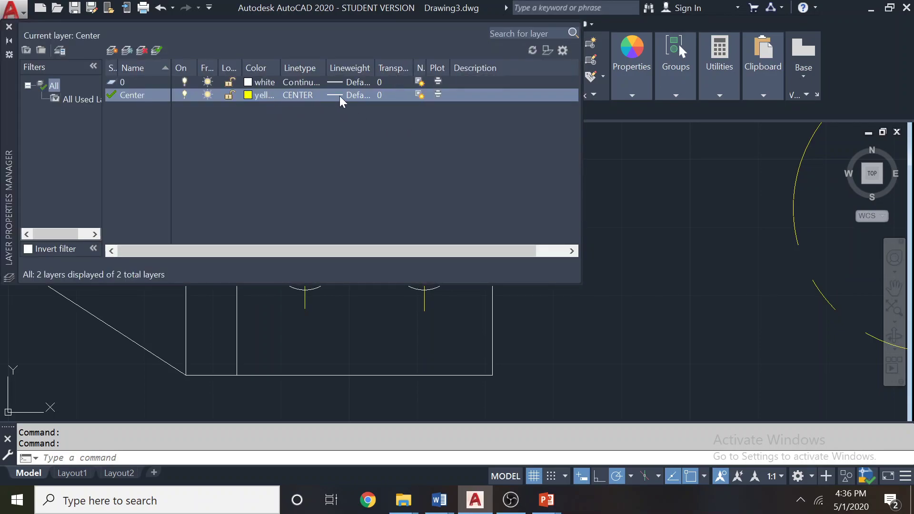
click(302, 98)
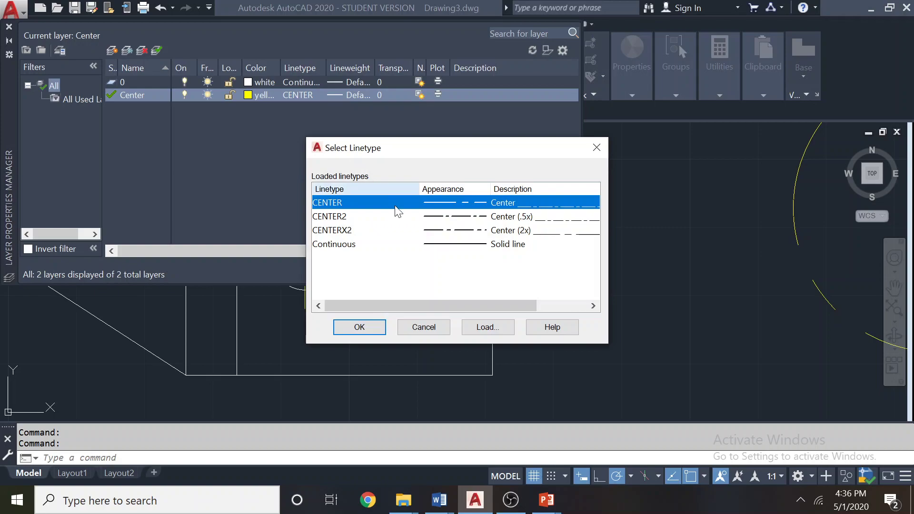
click(367, 217)
click(358, 327)
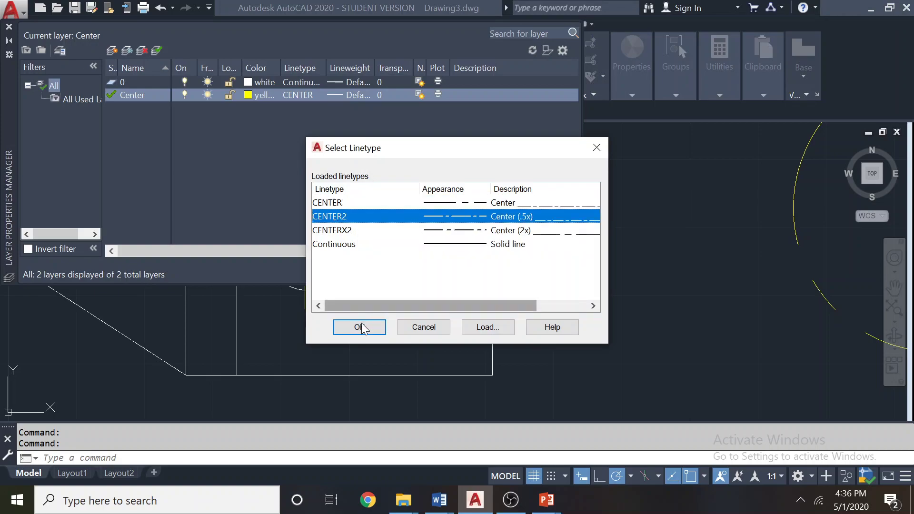
click(9, 27)
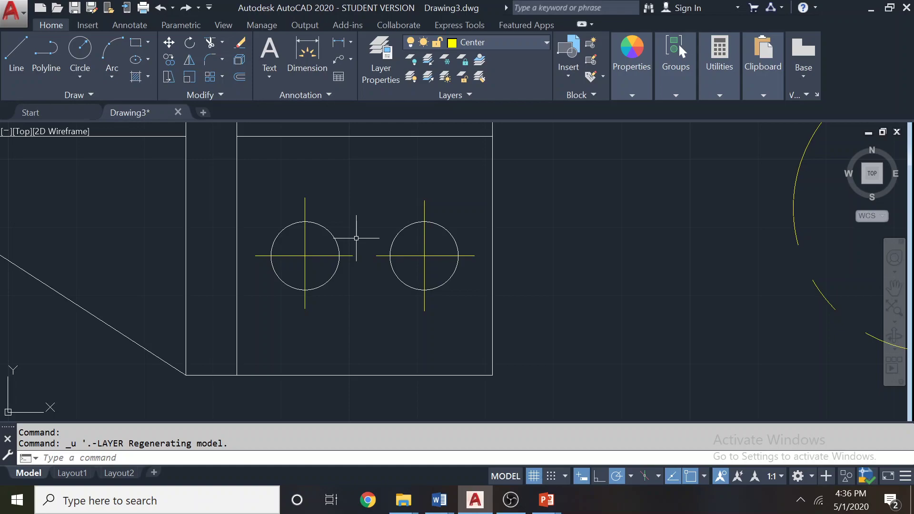
- Review the linetypes loaded for the Center layer, keep CENTER selected, and close the layer manager
click(481, 42)
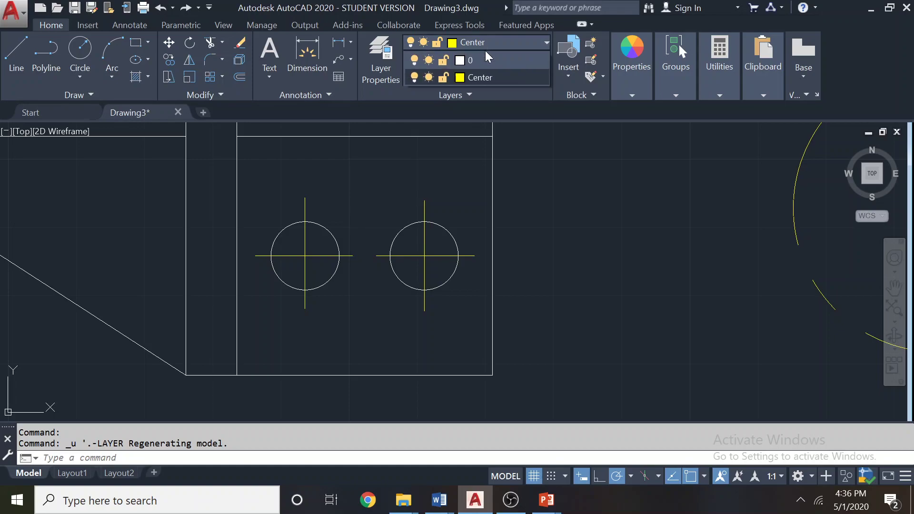
click(380, 71)
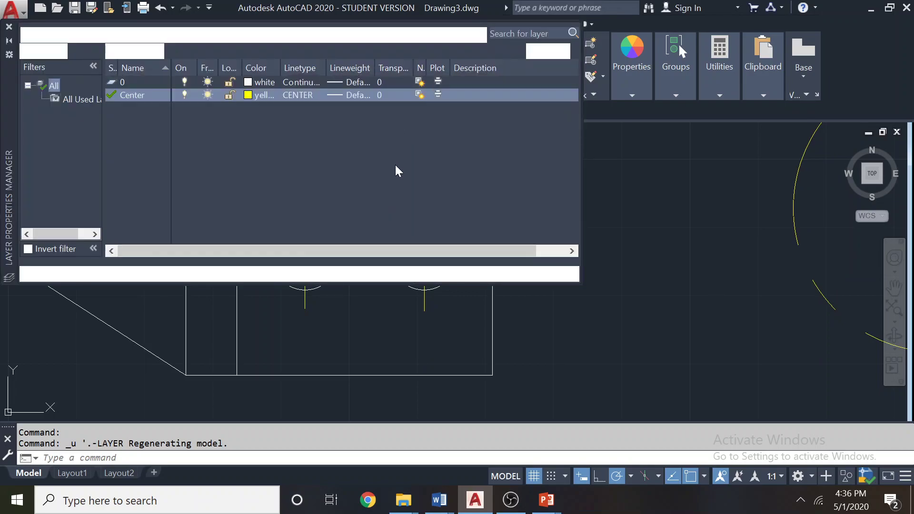
click(341, 95)
click(459, 355)
click(295, 95)
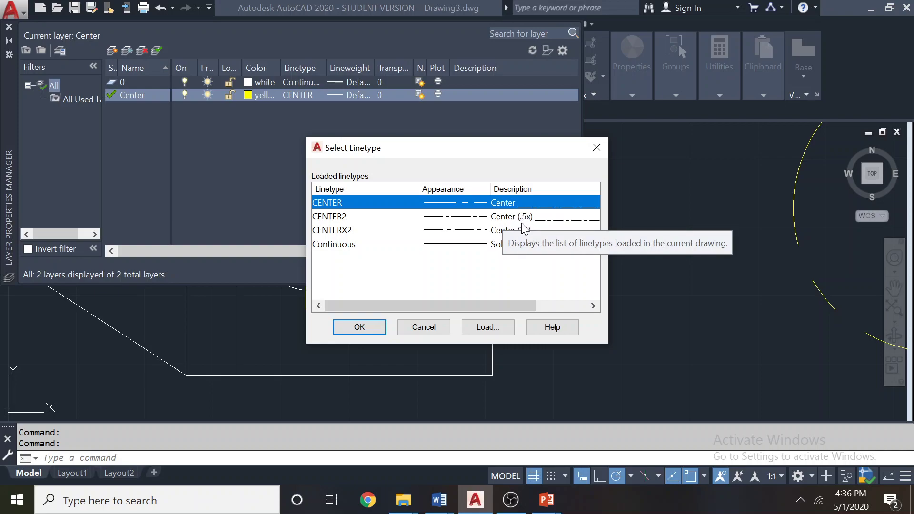
click(369, 327)
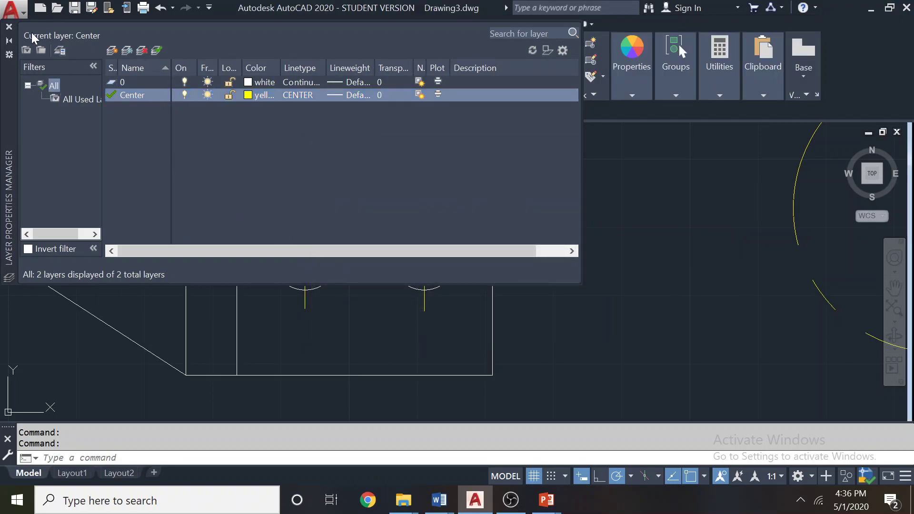
click(9, 27)
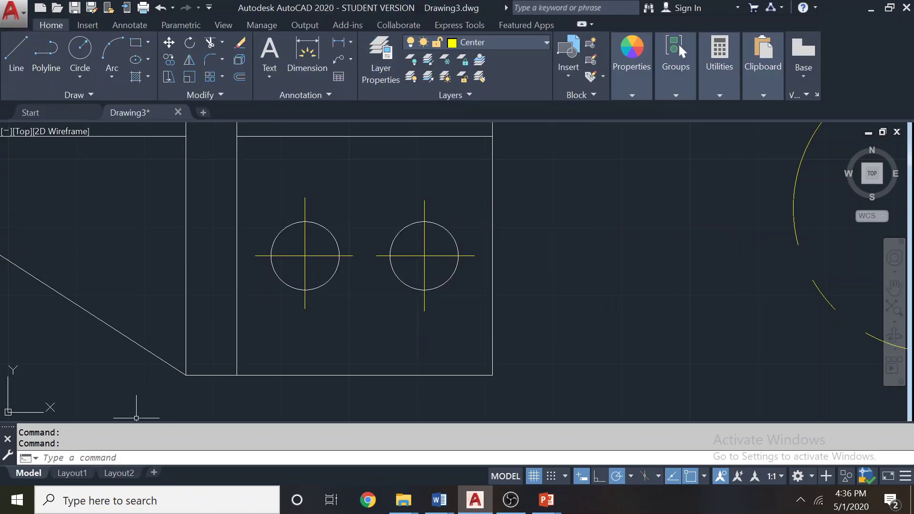
- Try a global linetype scale factor (LTSCALE) of 0.1 for the drawing
click(134, 458)
text(1tsc)
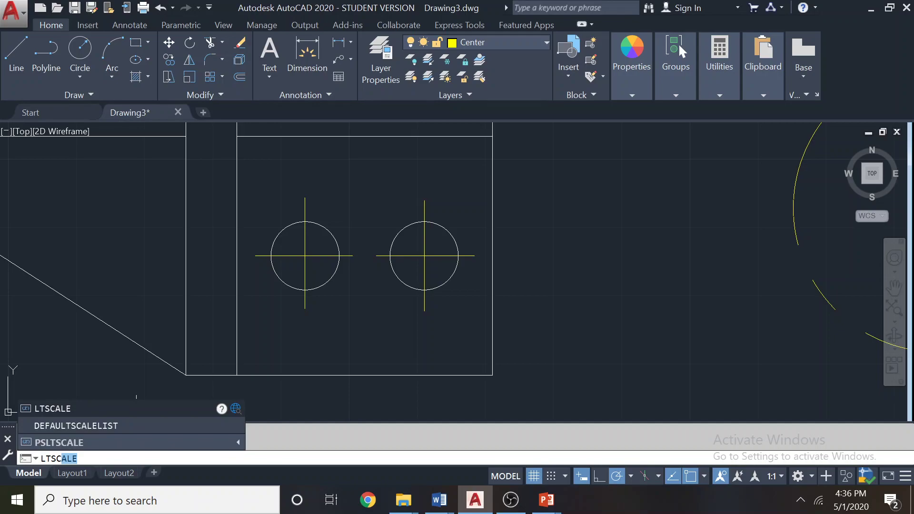
click(112, 409)
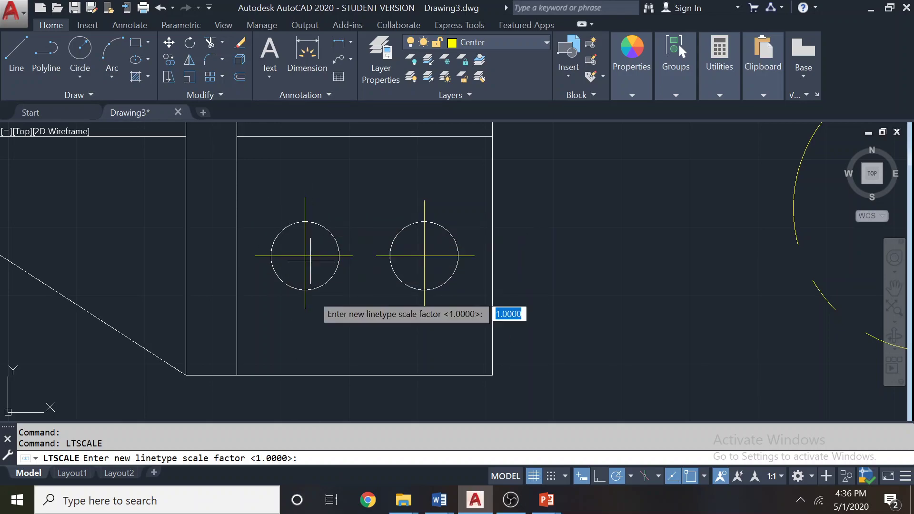
text(0.1)
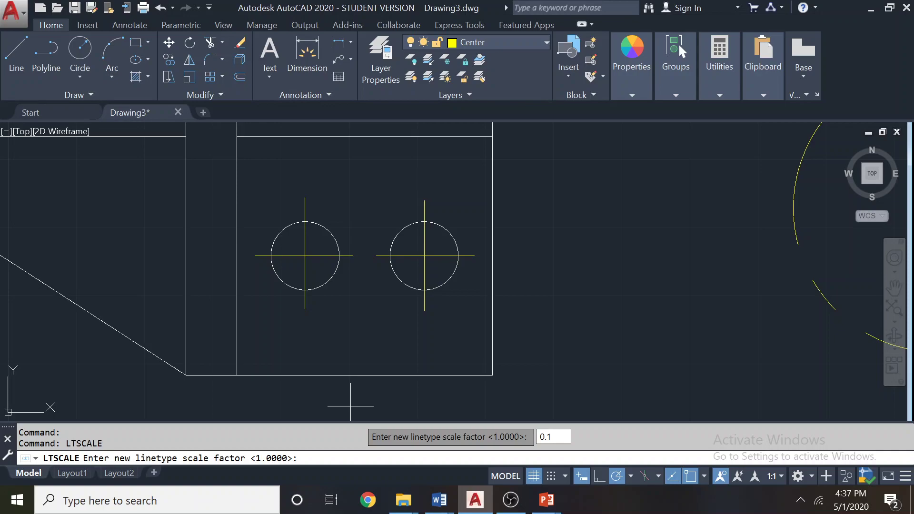
key(Return)
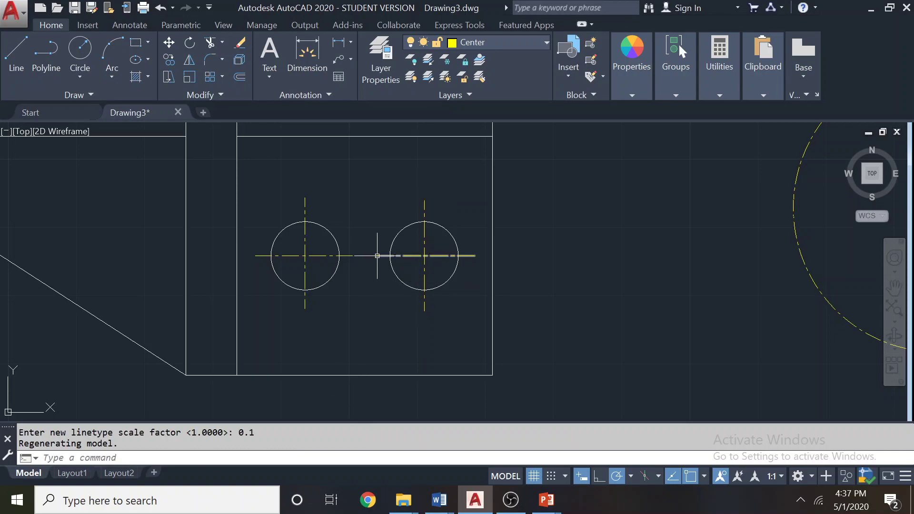
- Inspect the dash pattern on the hole centerlines and the large circle, and undo the linetype scale change
scroll(656, 213, down, 4)
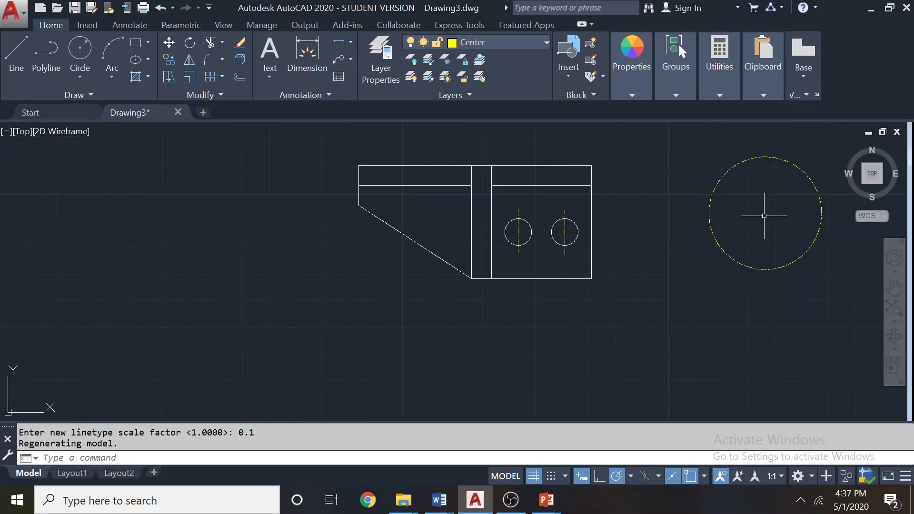
scroll(723, 157, up, 4)
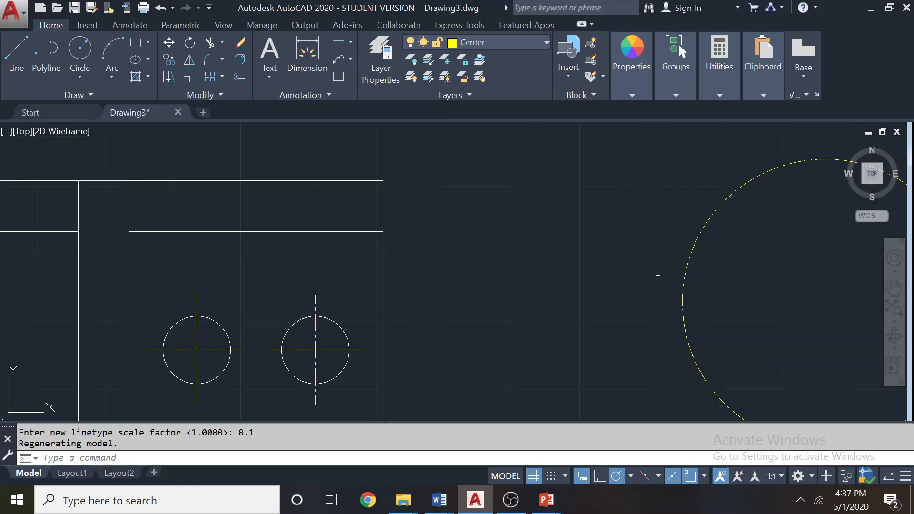
scroll(473, 252, down, 4)
middle_drag(473, 253, 476, 214)
scroll(476, 240, up, 6)
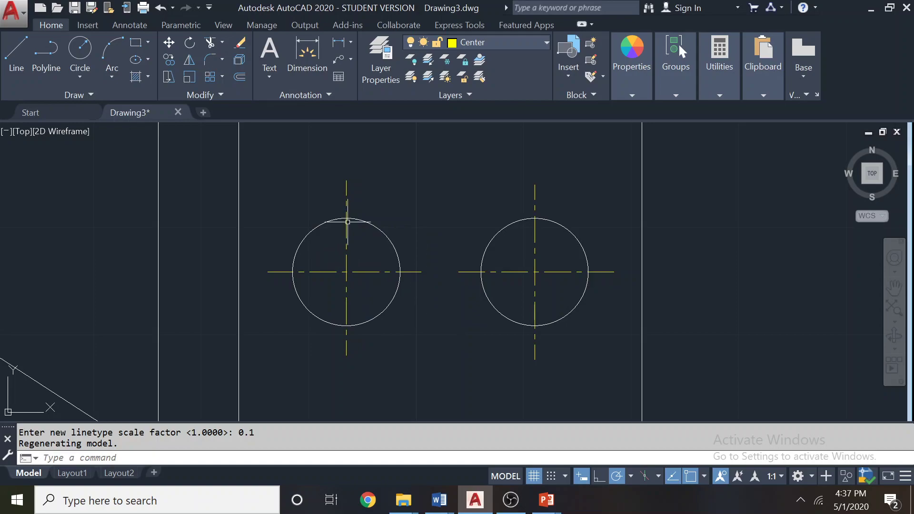
click(158, 9)
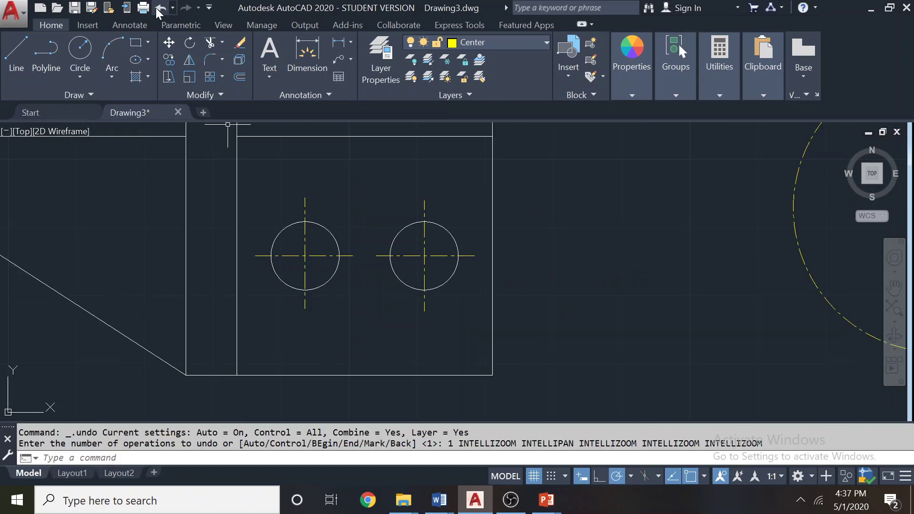
click(158, 8)
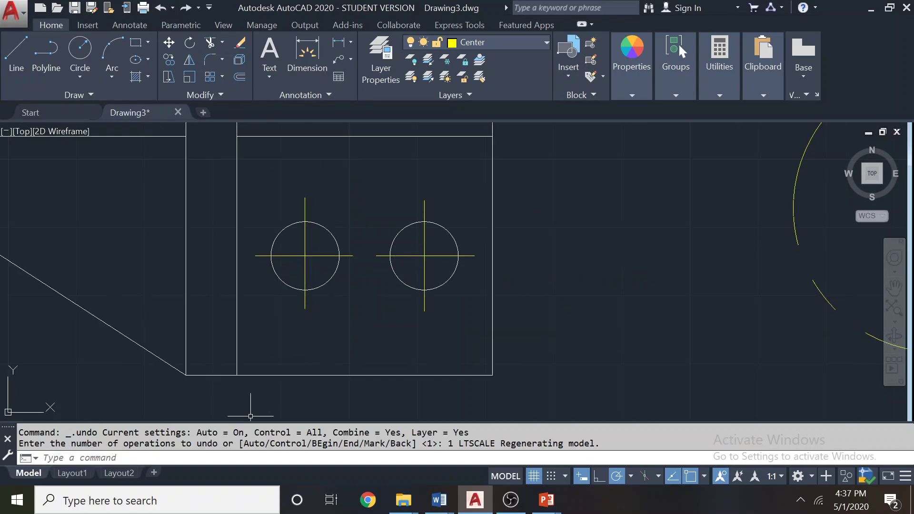
- Set the global linetype scale factor (LTSCALE) to 0.25
text(linetype scale)
key(Return)
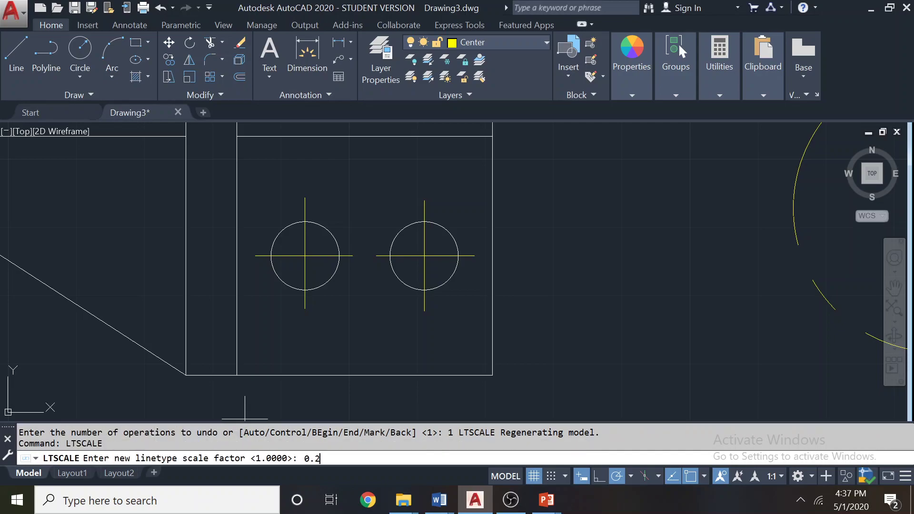
key(Return)
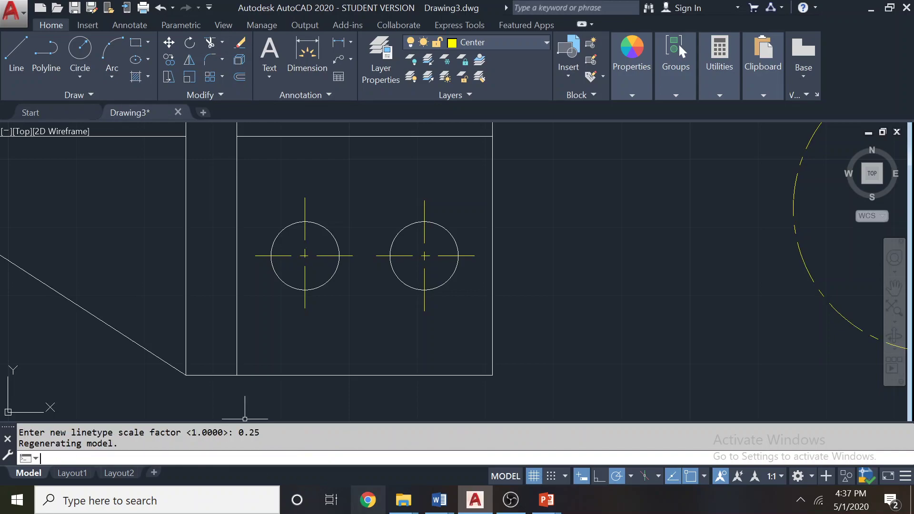
- Enlarge the command history, look back through the recent LTSCALE and undo entries, and shrink the history again
drag(310, 425, 306, 365)
click(311, 423)
key(Escape)
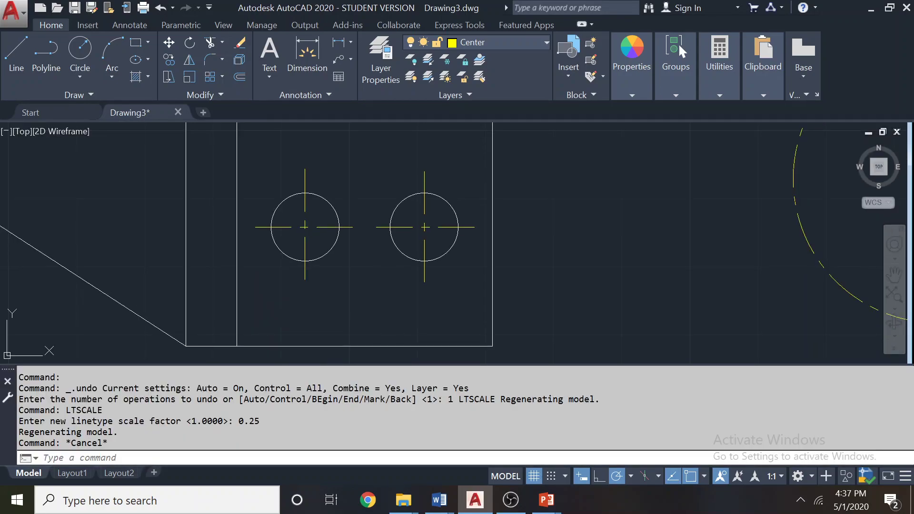
scroll(131, 389, up, 2)
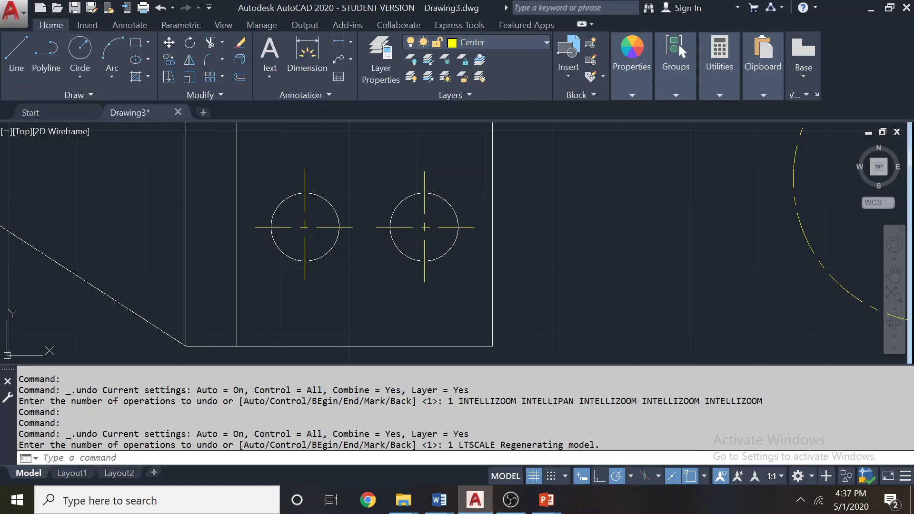
scroll(346, 412, up, 4)
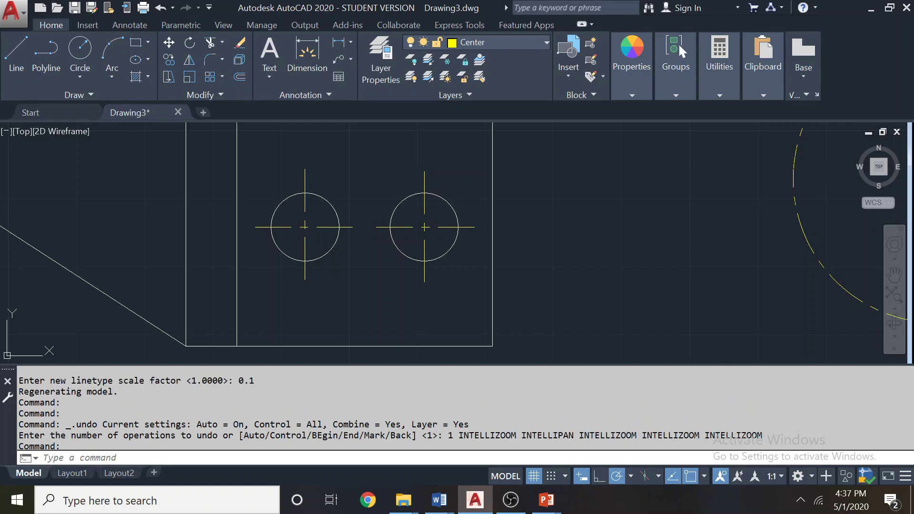
key(ctrl+z)
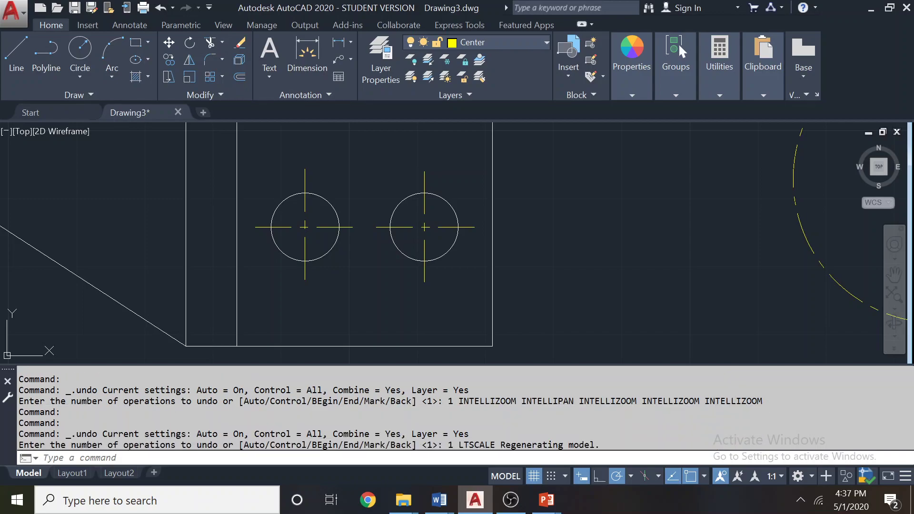
scroll(333, 409, down, 2)
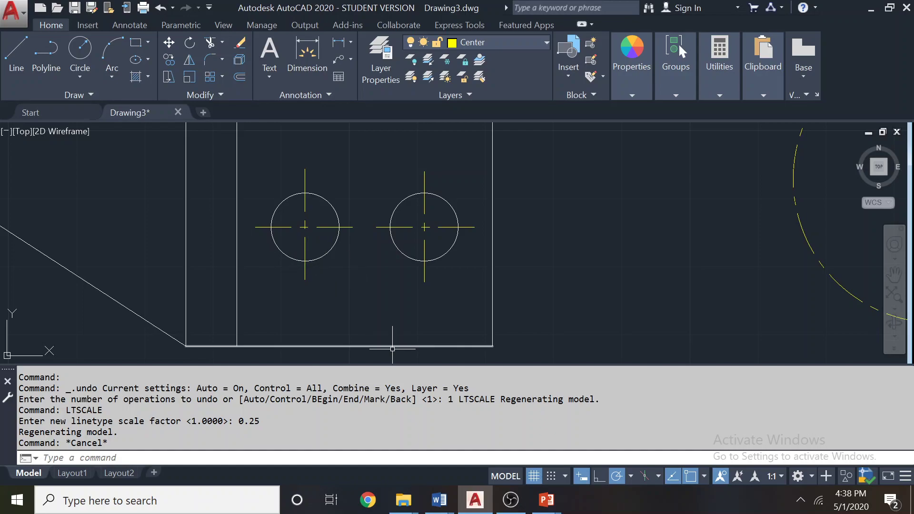
drag(389, 363, 366, 450)
- Move the left hole's vertical centerline by its midpoint onto the center of the hole
scroll(309, 256, down, 6)
scroll(307, 255, up, 10)
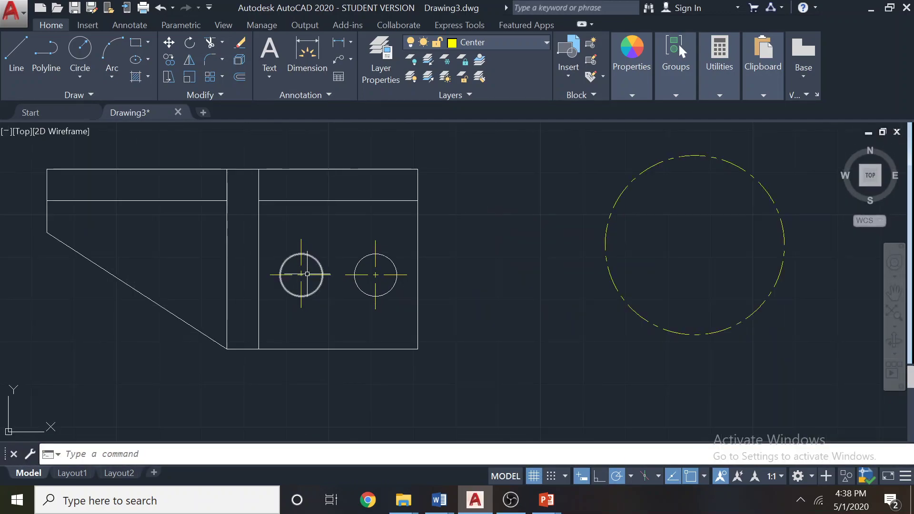
scroll(320, 271, up, 2)
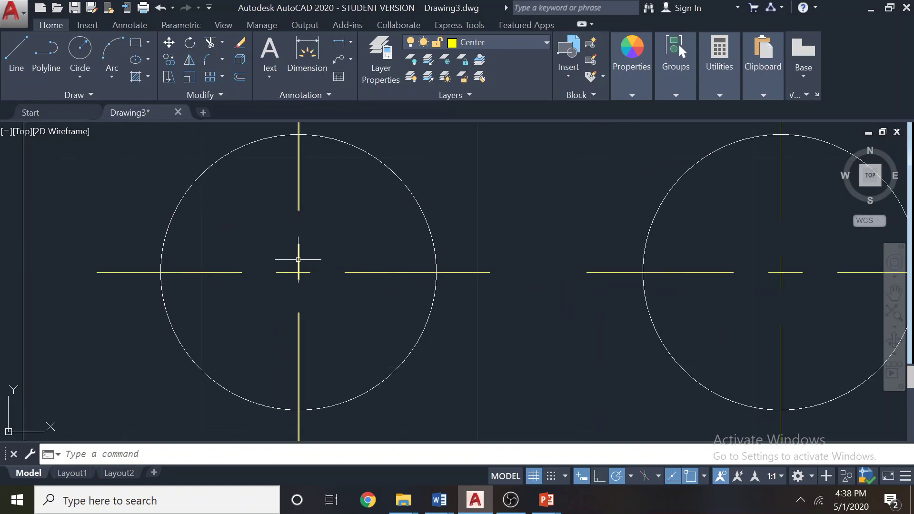
scroll(306, 263, up, 2)
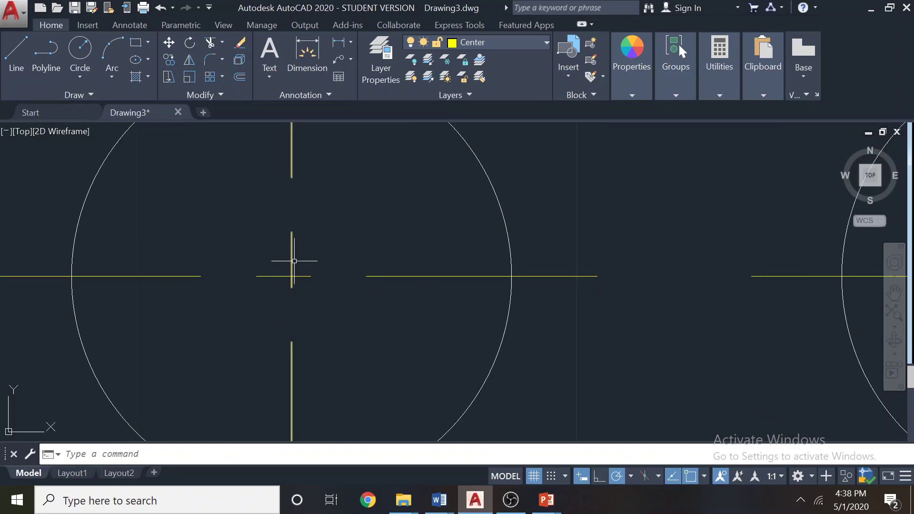
click(292, 261)
click(291, 259)
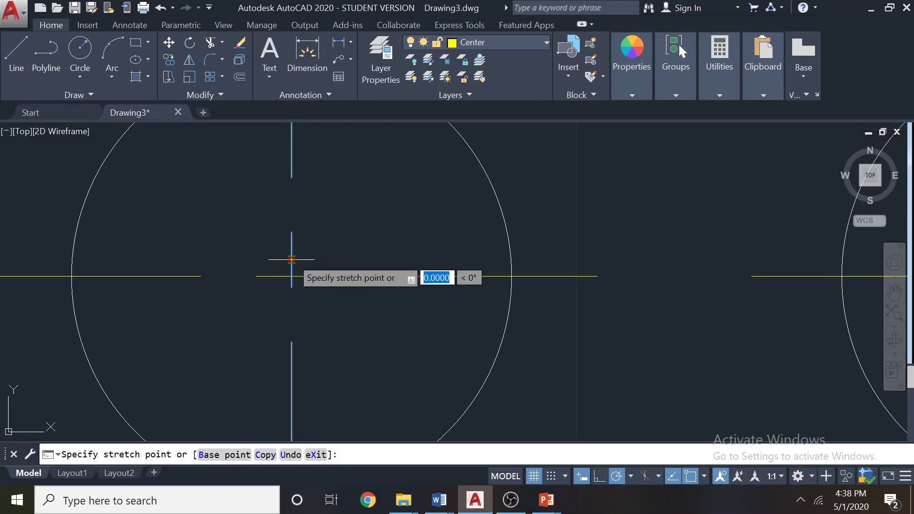
click(291, 275)
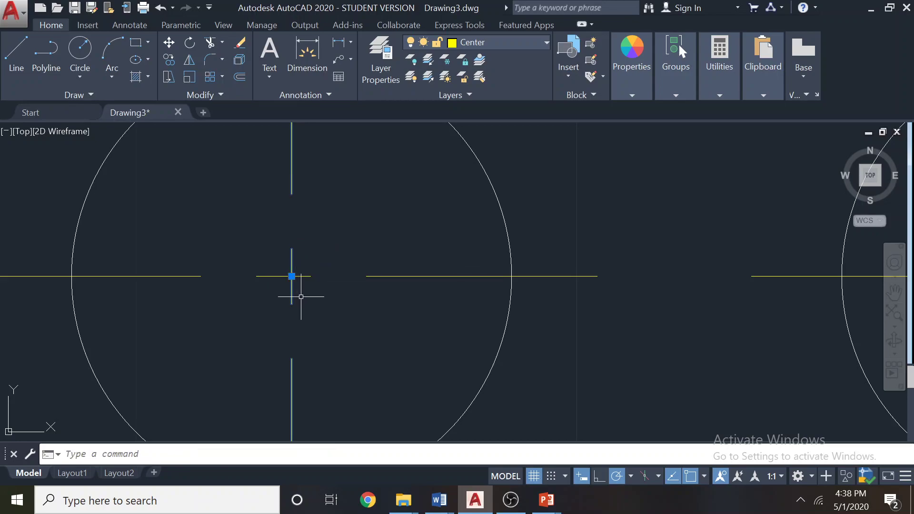
key(Escape)
- Move the left hole's horizontal centerline by its midpoint onto the center of the hole
click(371, 276)
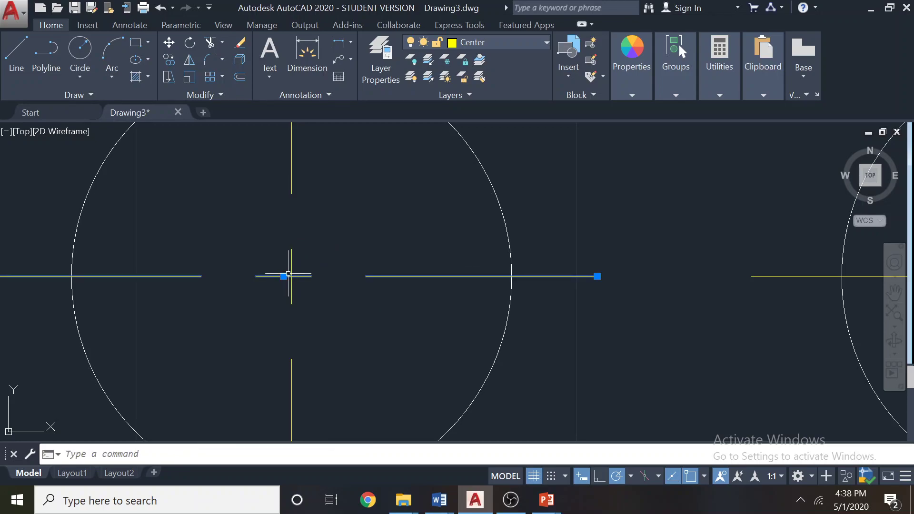
click(282, 276)
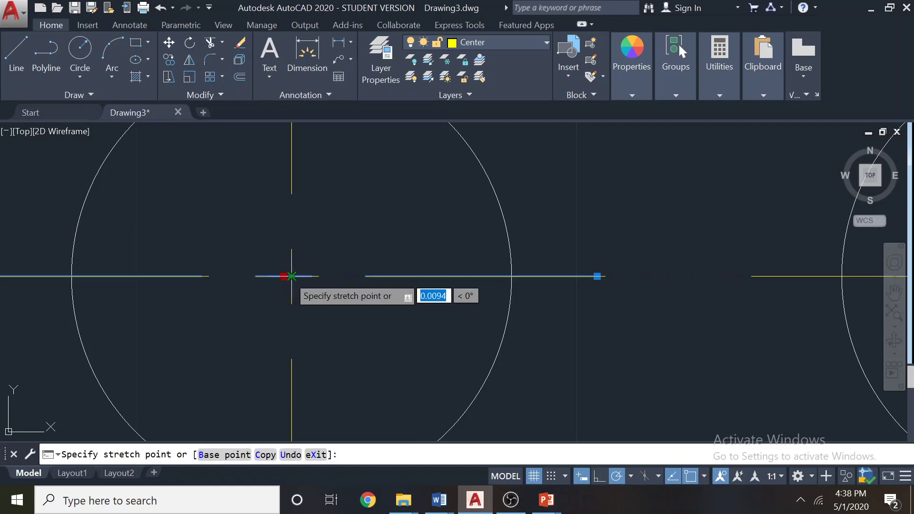
click(291, 276)
key(Escape)
- Move the right hole's horizontal centerline by its midpoint onto the center of the hole
scroll(291, 273, down, 3)
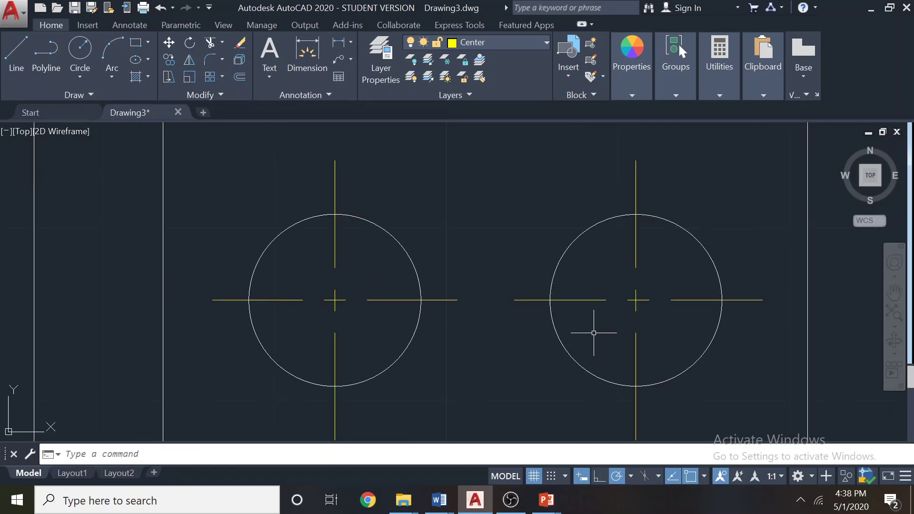
middle_drag(592, 326, 449, 279)
scroll(488, 257, up, 5)
click(530, 229)
click(526, 229)
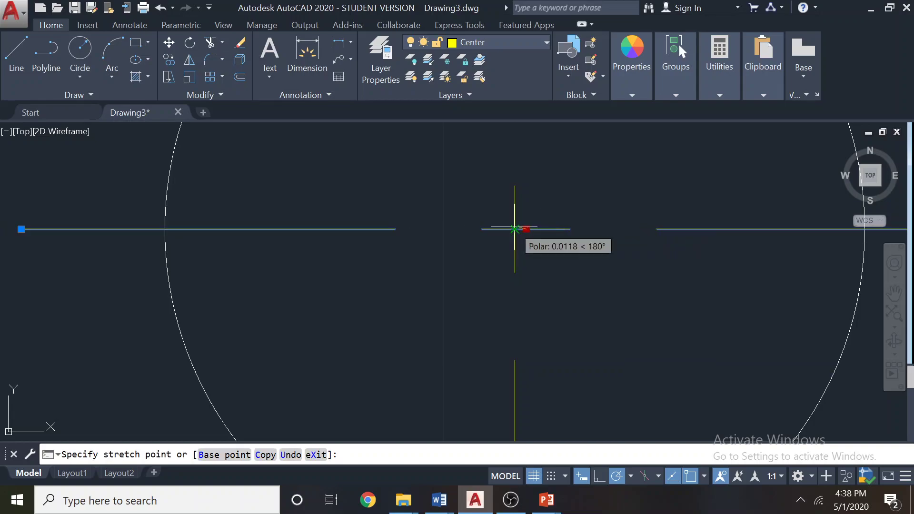
click(514, 228)
key(Escape)
- Delete the large yellow test circle beside the bracket
scroll(363, 210, down, 6)
scroll(255, 206, up, 2)
middle_drag(232, 212, 379, 283)
scroll(345, 204, down, 6)
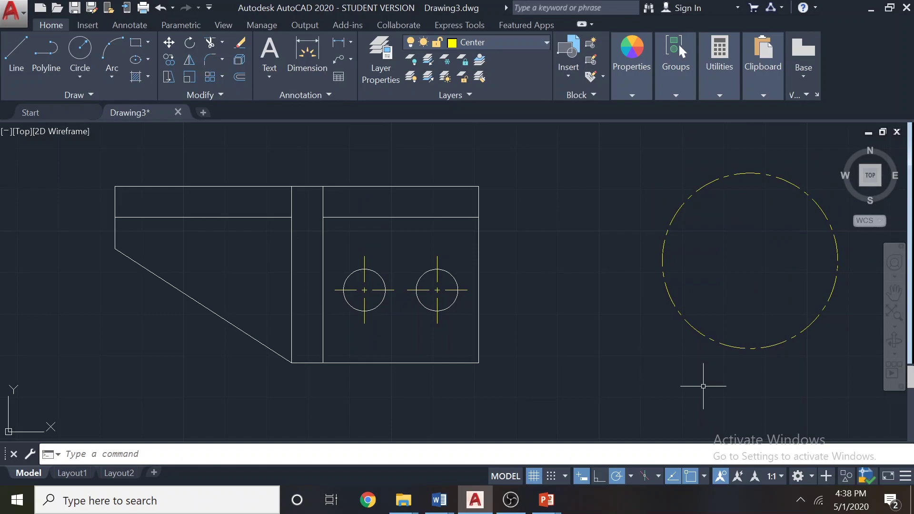
click(796, 379)
click(685, 293)
key(Delete)
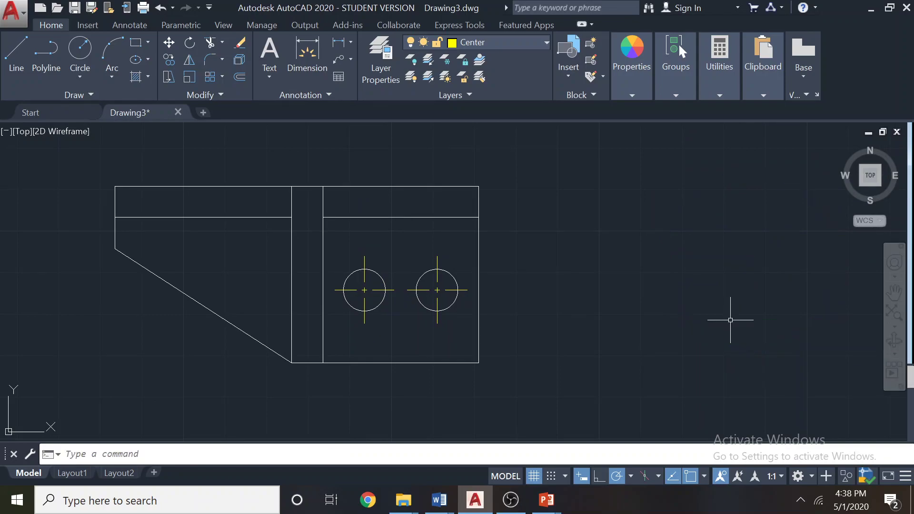
- Set the Center layer's lineweight to 0.50 mm in the layer properties, keeping its CENTER linetype
middle_drag(369, 299, 441, 305)
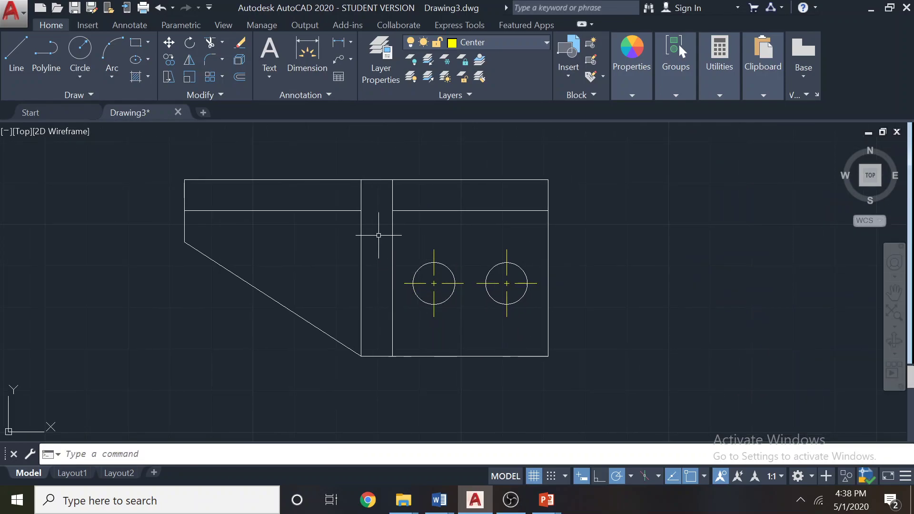
click(377, 77)
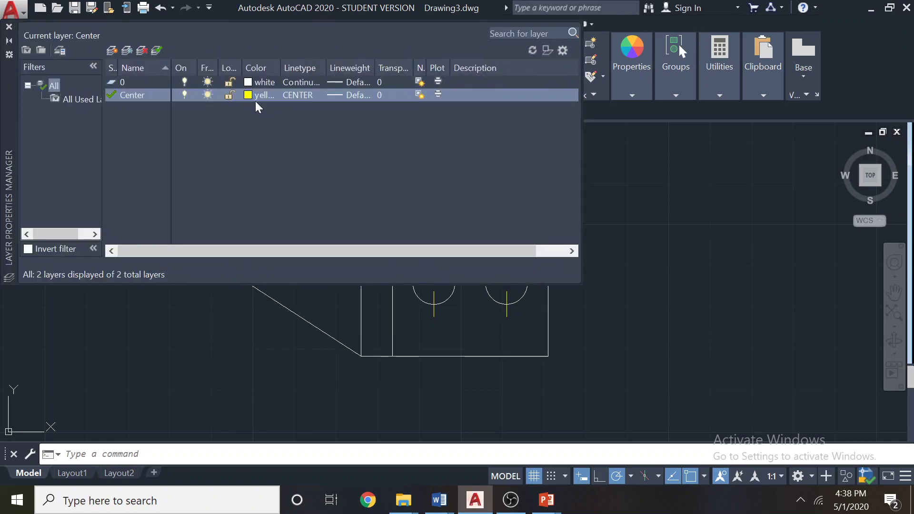
click(292, 96)
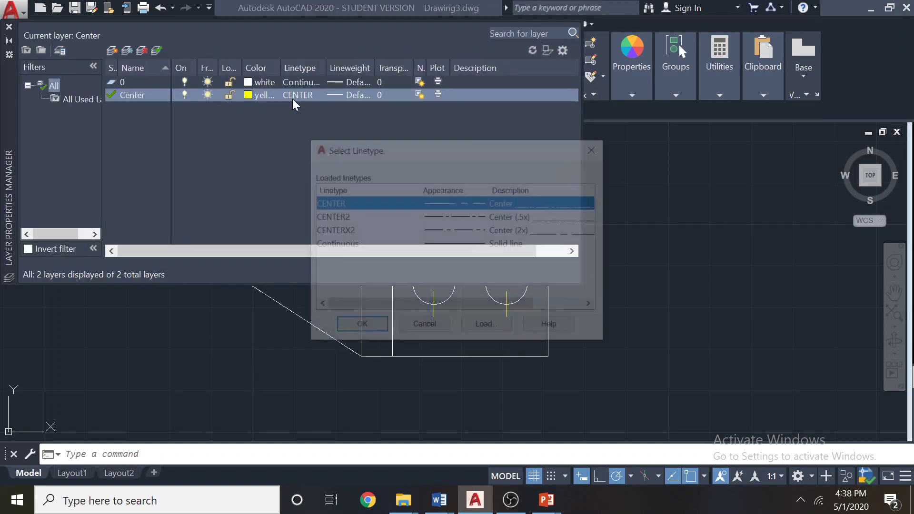
click(432, 326)
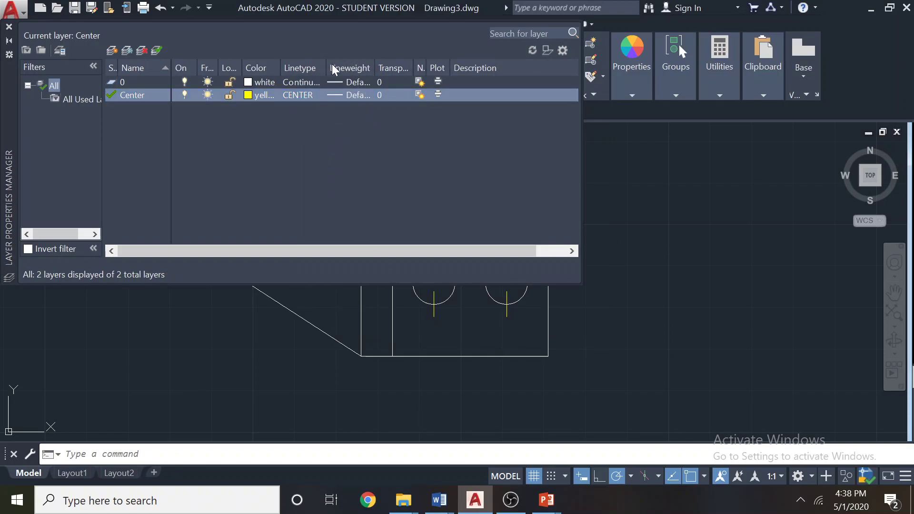
click(338, 94)
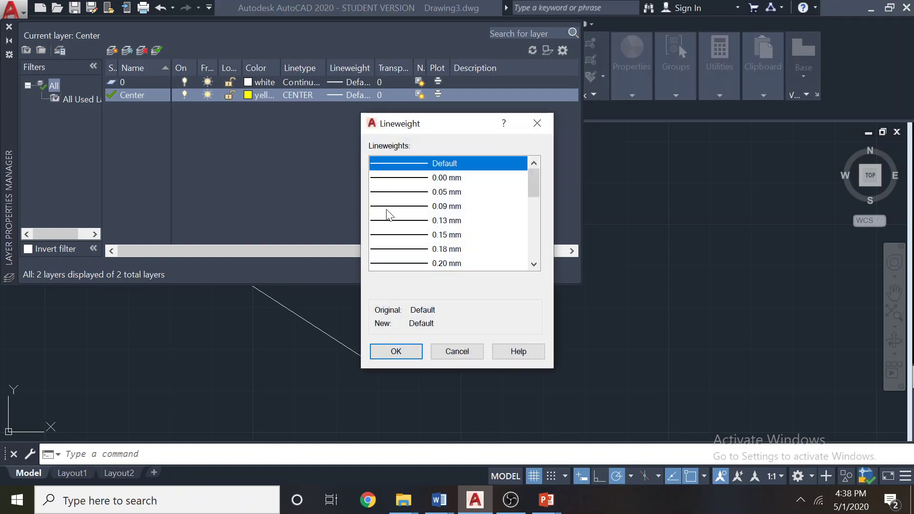
drag(535, 182, 529, 210)
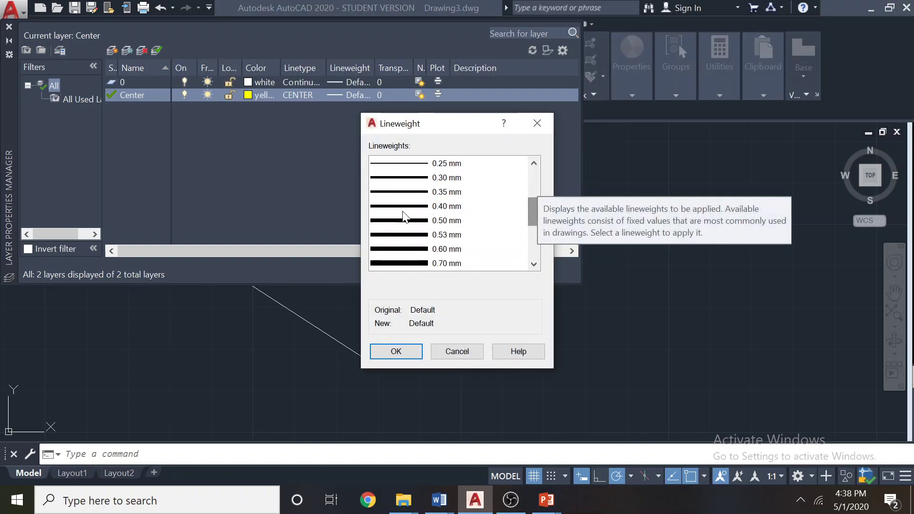
click(401, 221)
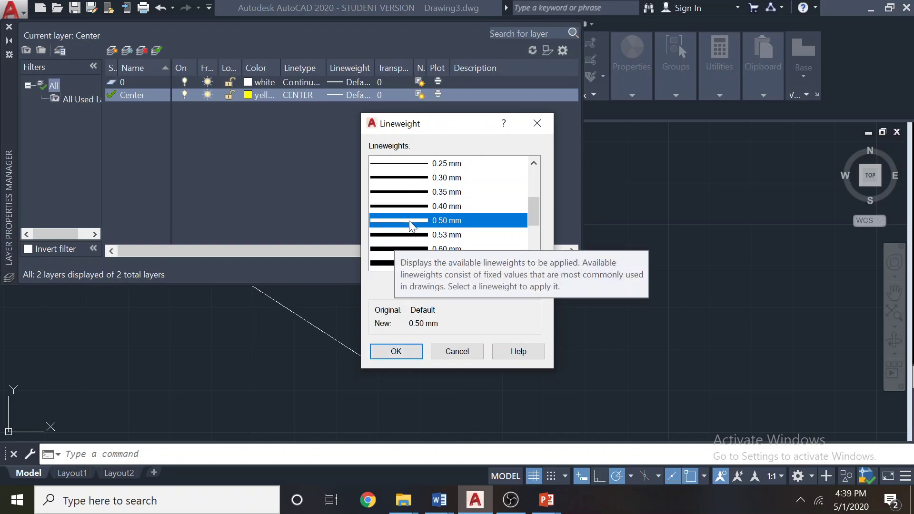
click(397, 351)
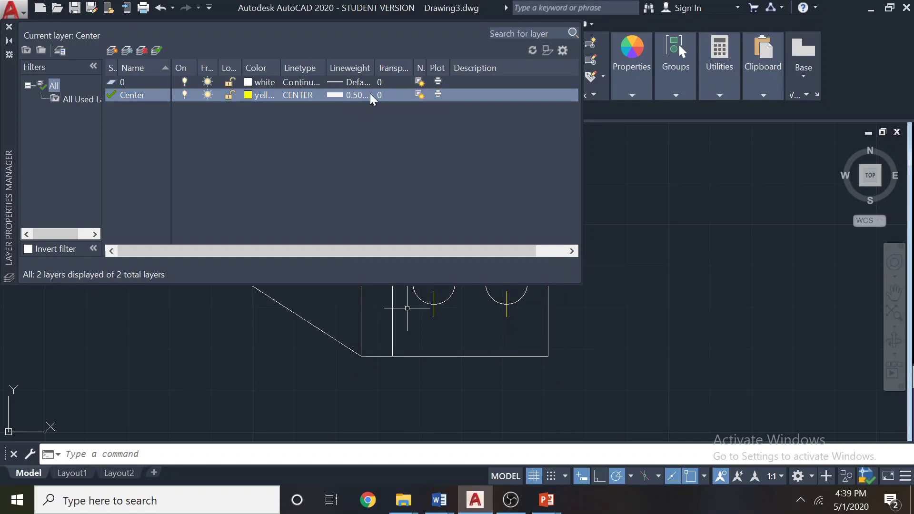
click(8, 27)
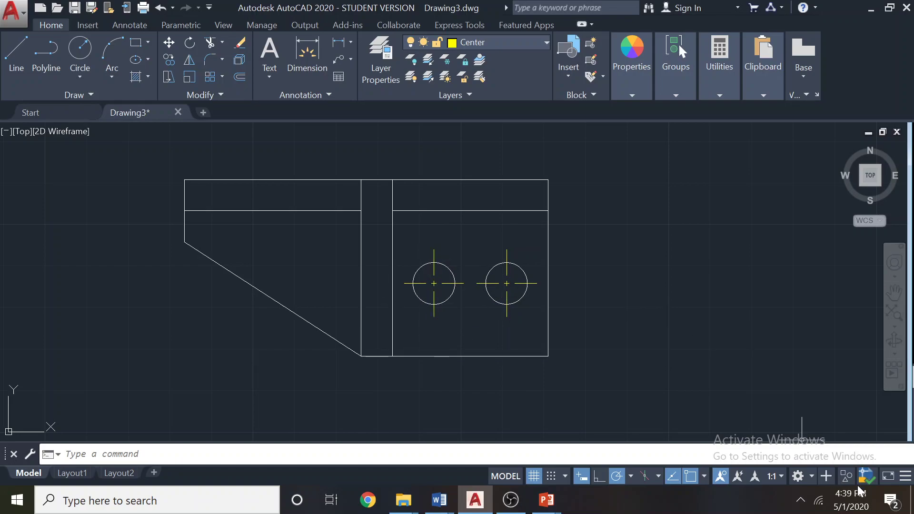
- Add the LineWeight display toggle to the status bar
click(904, 476)
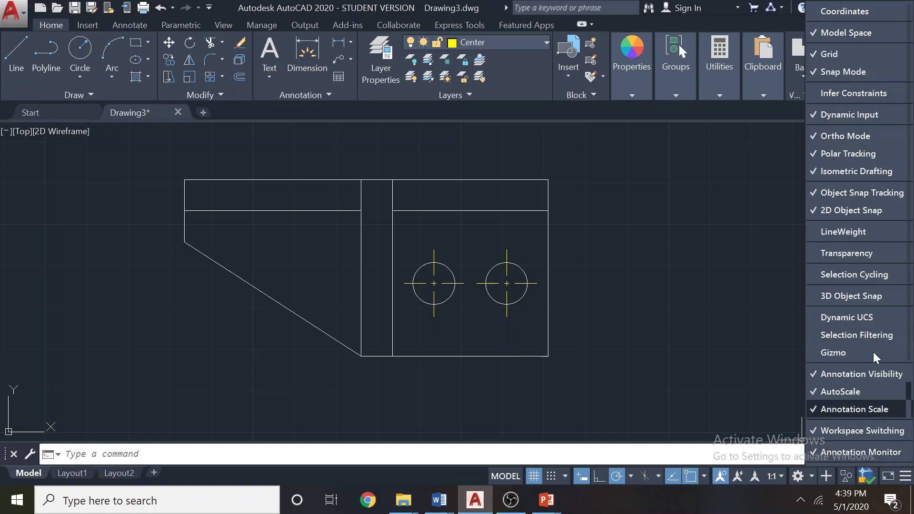
click(823, 232)
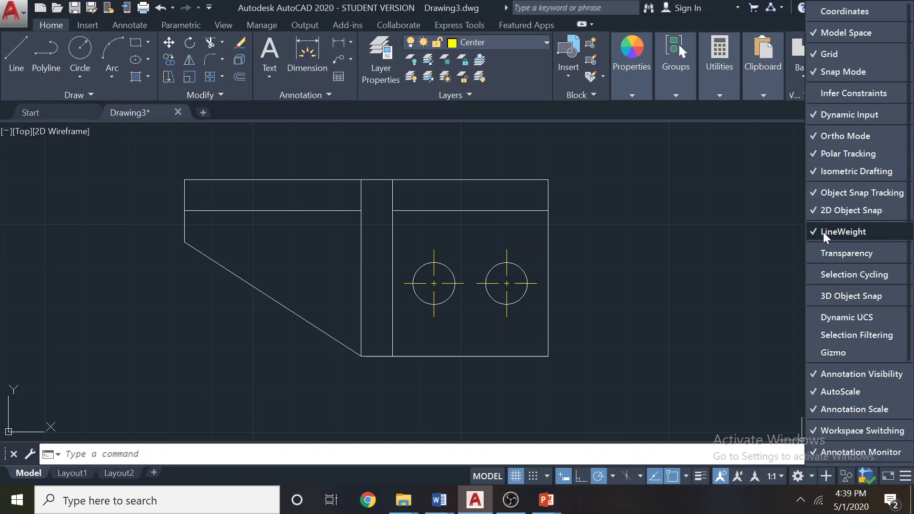
click(711, 244)
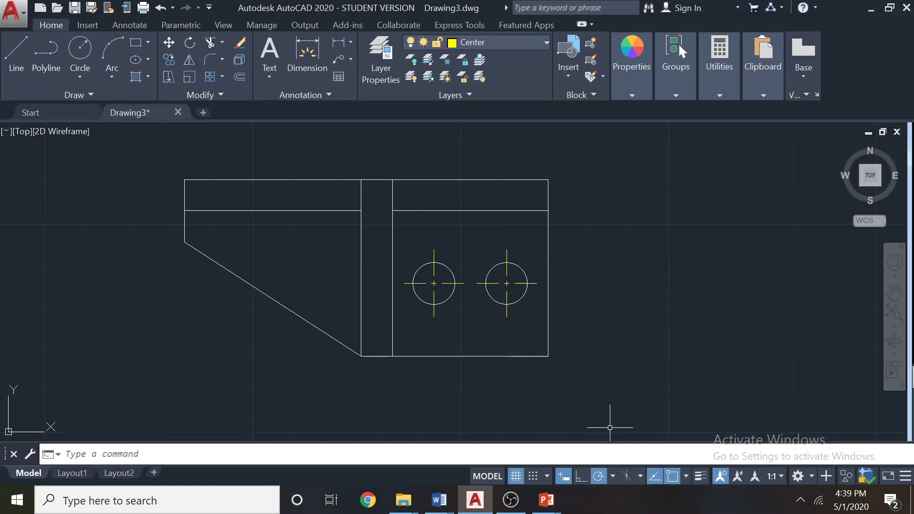
- Switch the lineweight display on and off repeatedly to compare the hole centerlines' thickness, leaving it off
click(701, 475)
click(700, 477)
click(700, 476)
click(701, 477)
click(698, 474)
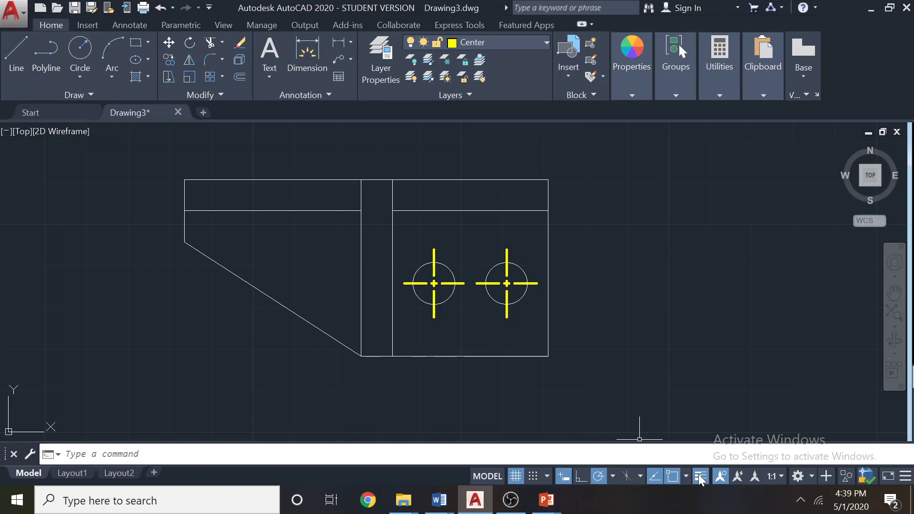
click(698, 474)
click(698, 474)
click(698, 474)
click(698, 474)
click(698, 474)
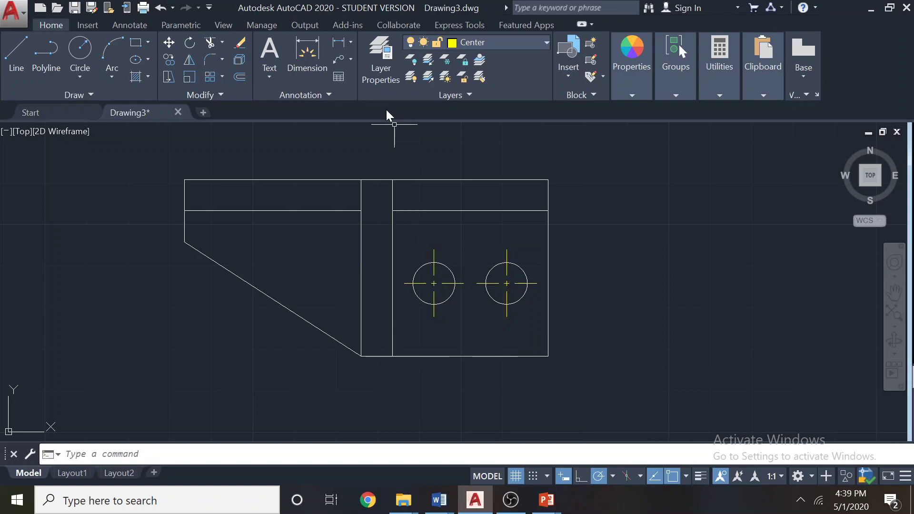
- Review the lineweight choices for the Center layer without changing its setting
click(370, 76)
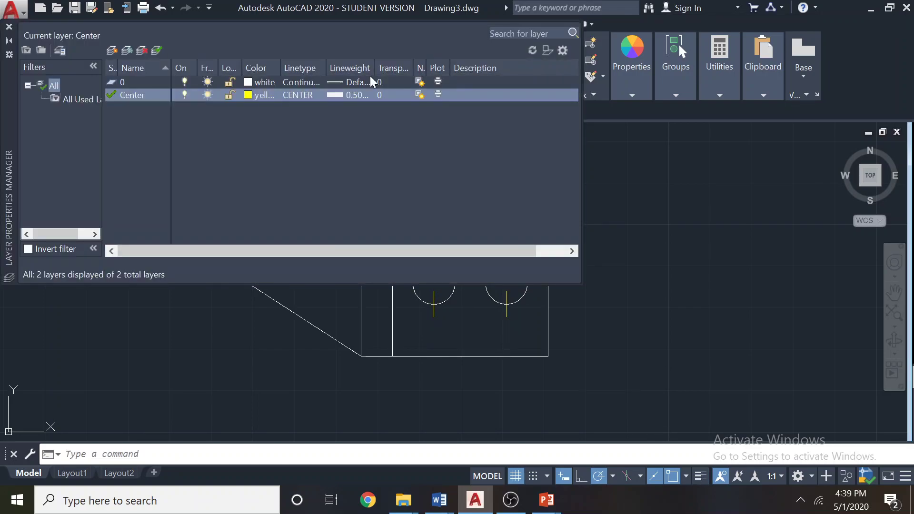
click(336, 94)
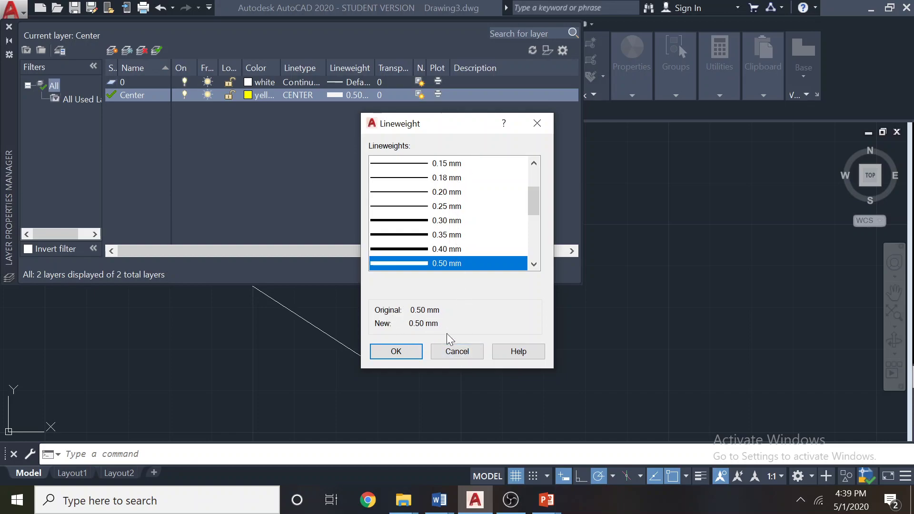
click(457, 352)
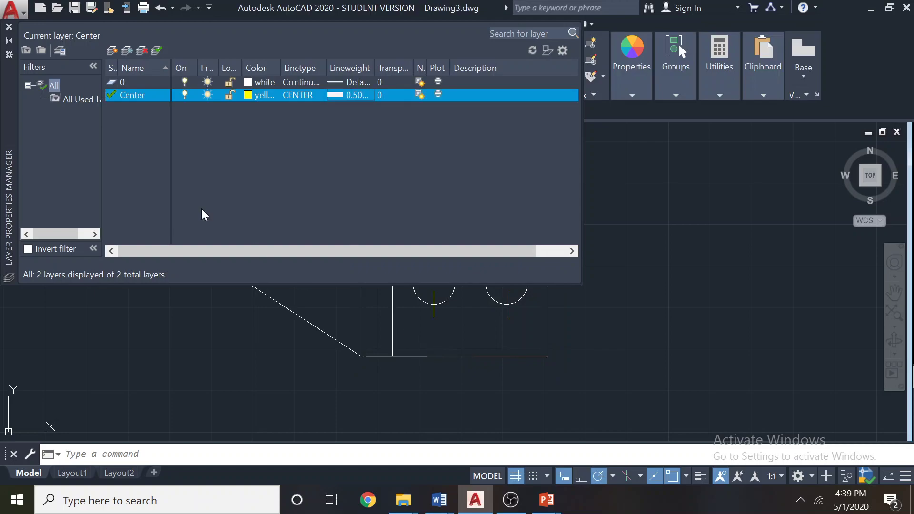
- Close the layer manager and check the length, angle and insertion scale settings of the drawing units without changing them
click(9, 26)
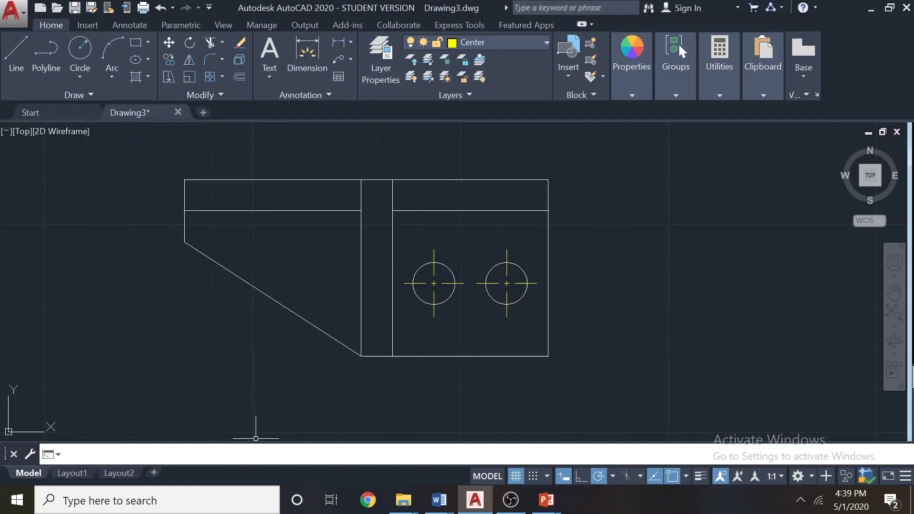
key(Return)
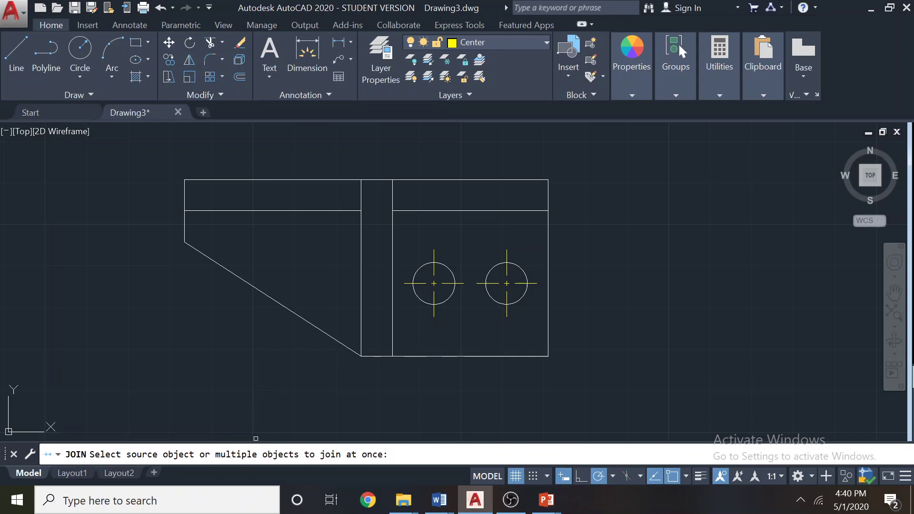
key(Escape)
text(units)
key(Return)
key(Return)
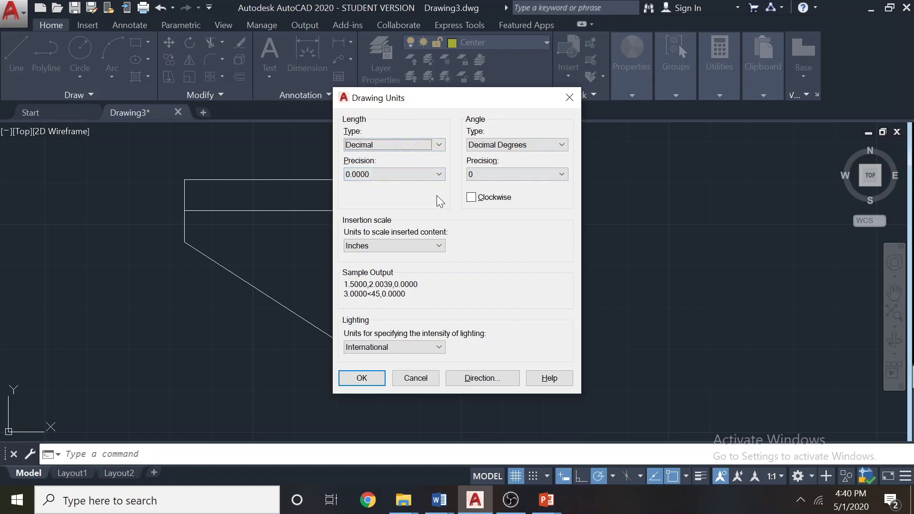
click(421, 377)
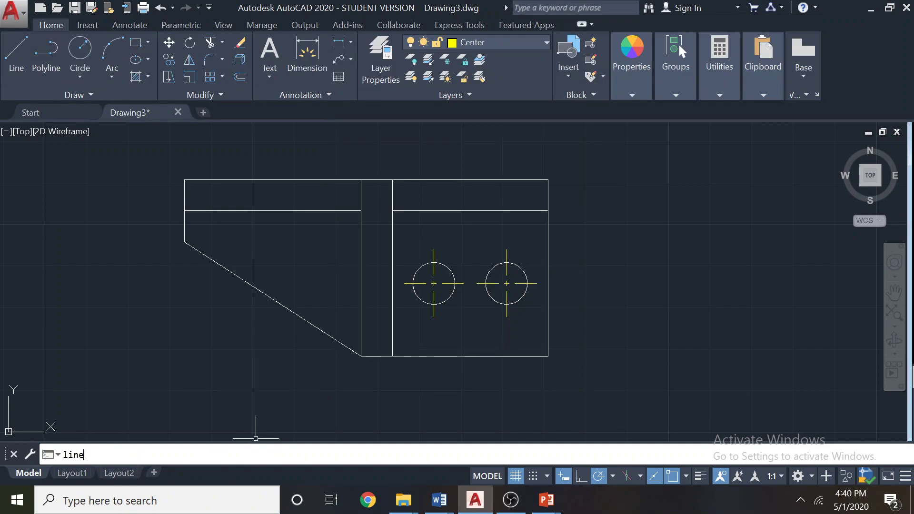
- Set the lineweight listing units to inches in the lineweight settings
text(linewigh)
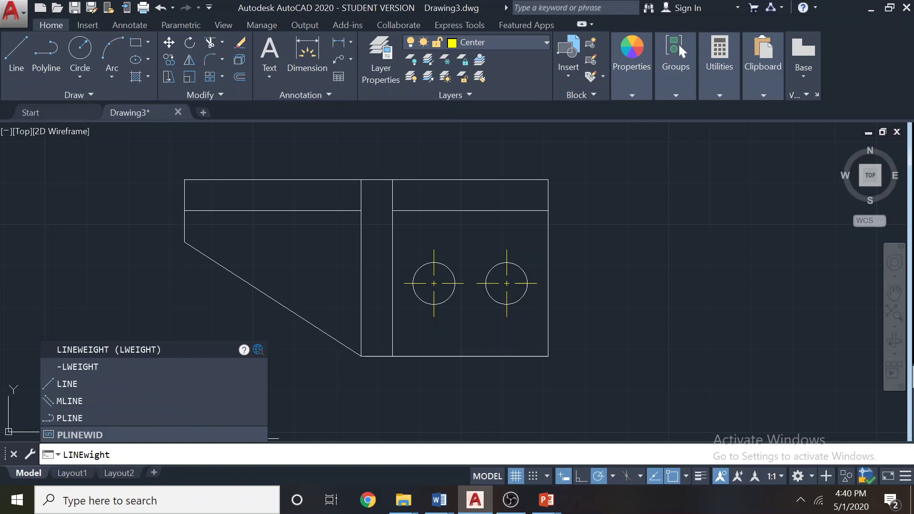
click(125, 350)
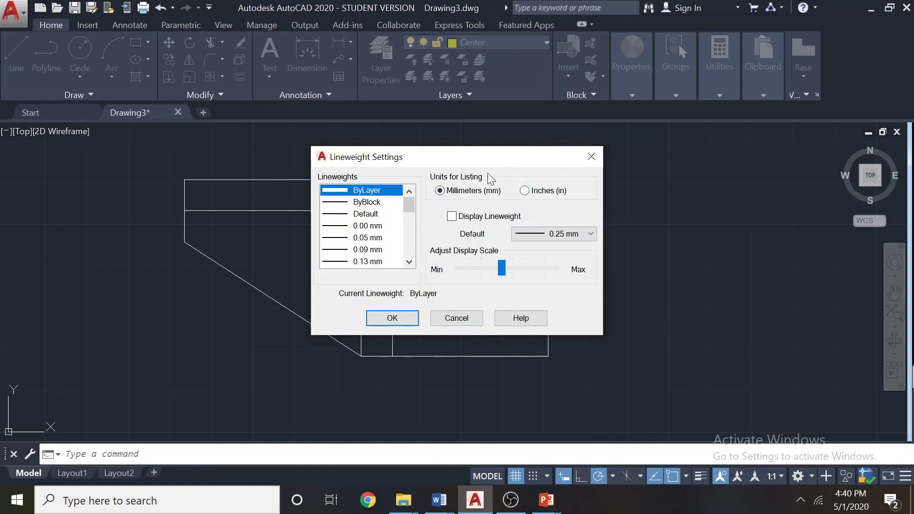
click(526, 192)
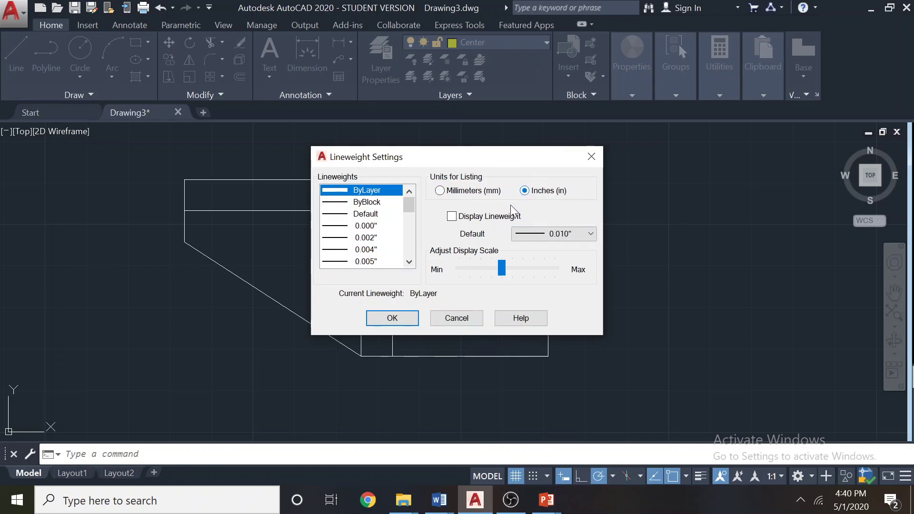
click(402, 320)
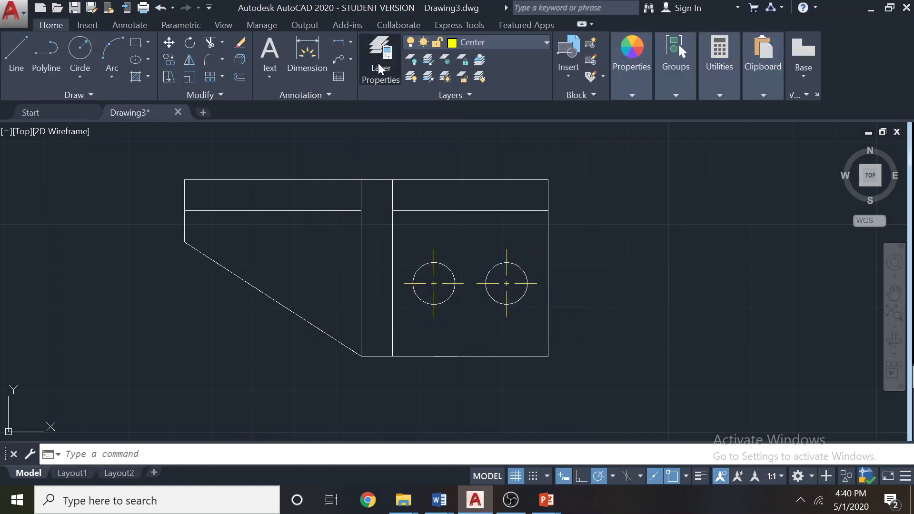
- Set the Center layer's lineweight to Default in the layer properties
click(379, 68)
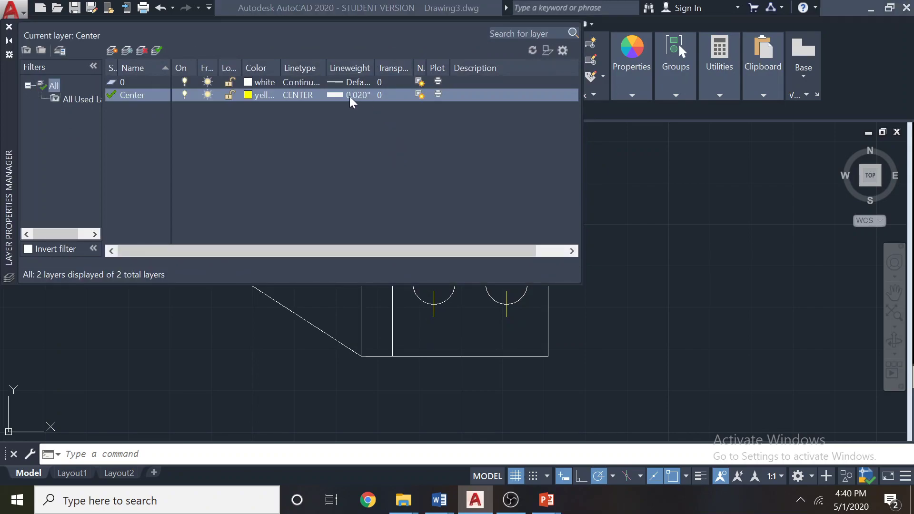
click(350, 96)
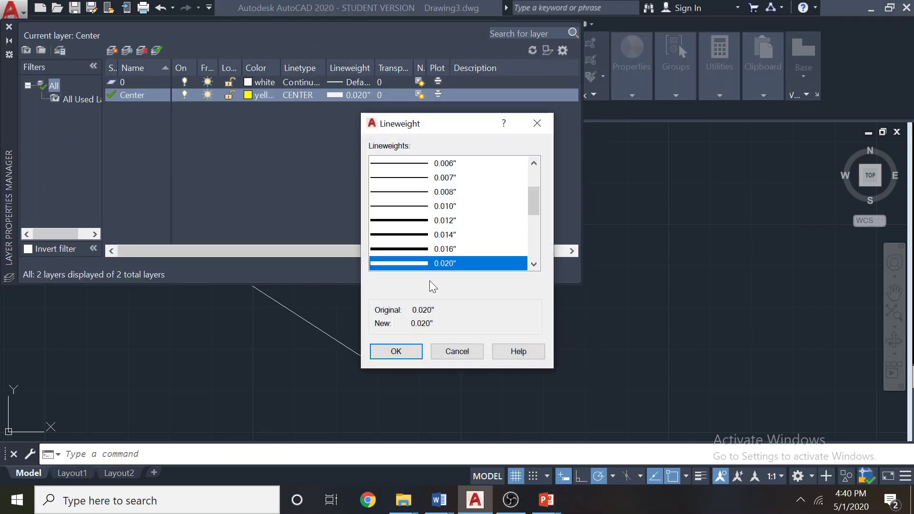
scroll(414, 204, up, 2)
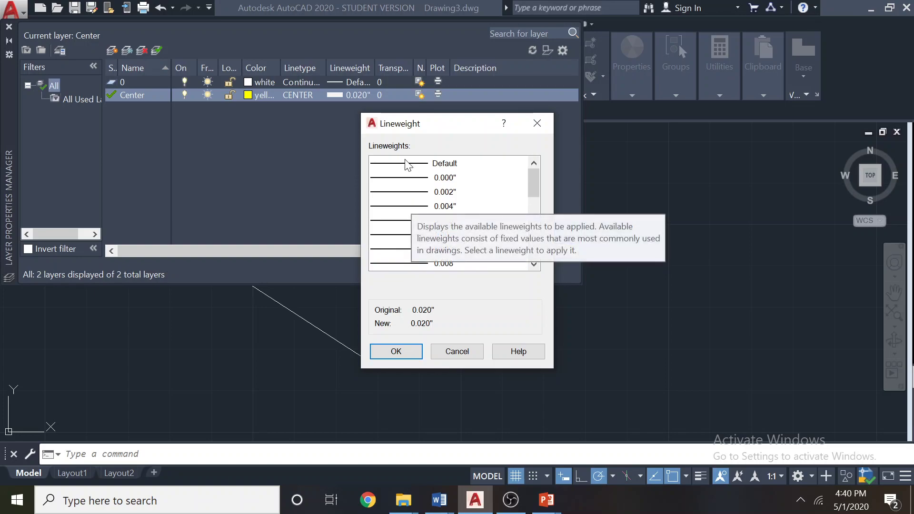
click(407, 164)
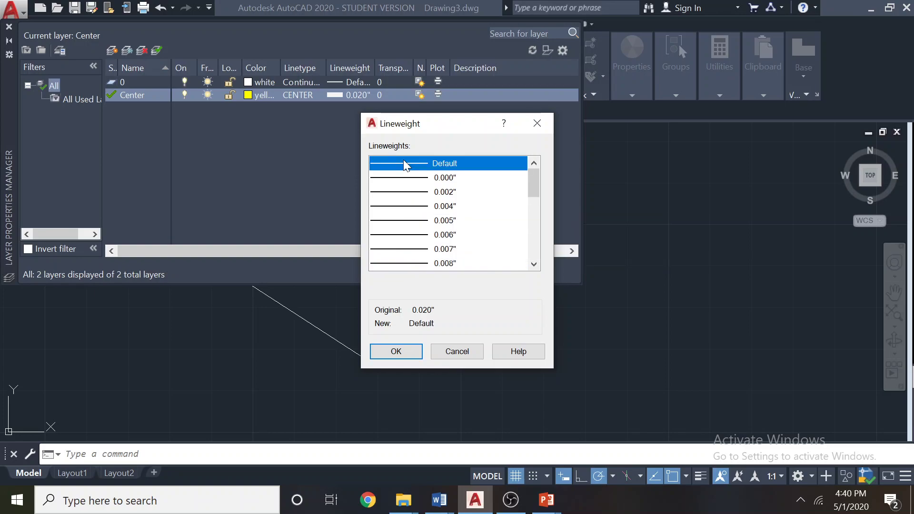
click(402, 351)
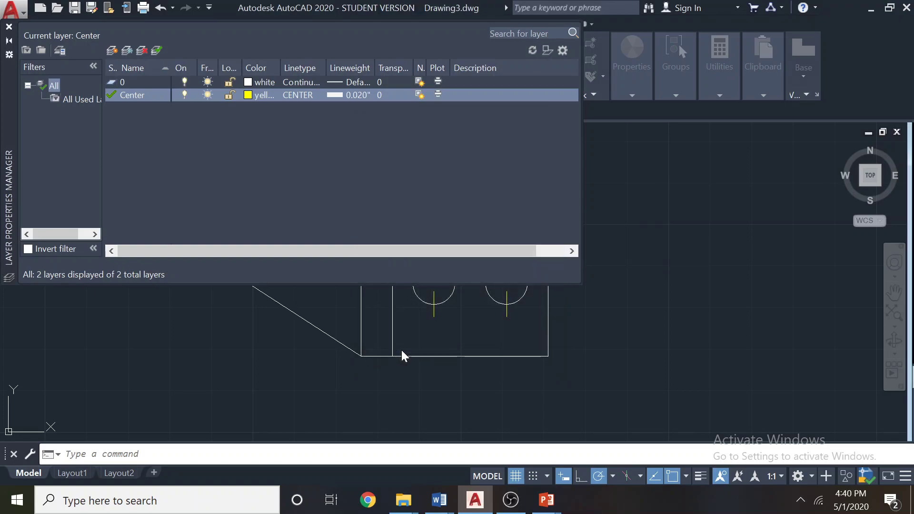
click(9, 26)
- Save the drawing with the two center-marked circles
scroll(433, 306, up, 2)
scroll(438, 300, down, 4)
scroll(456, 295, up, 4)
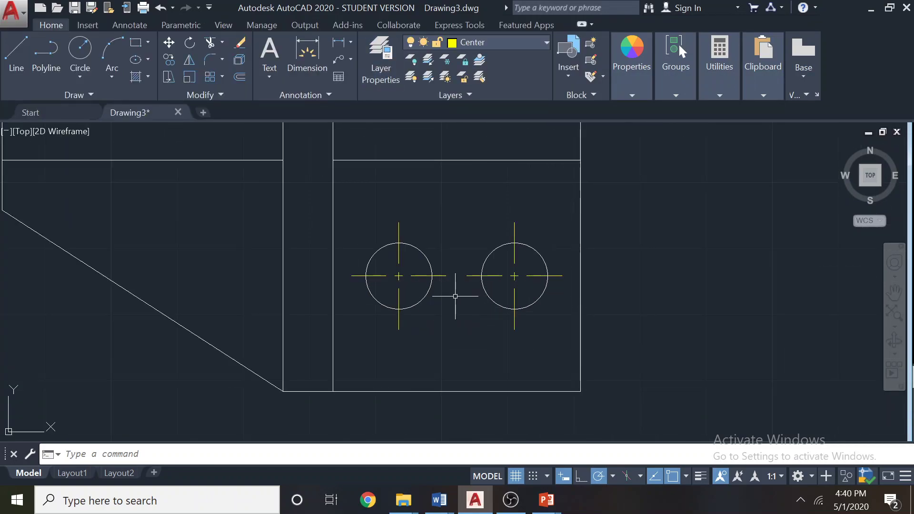
click(75, 8)
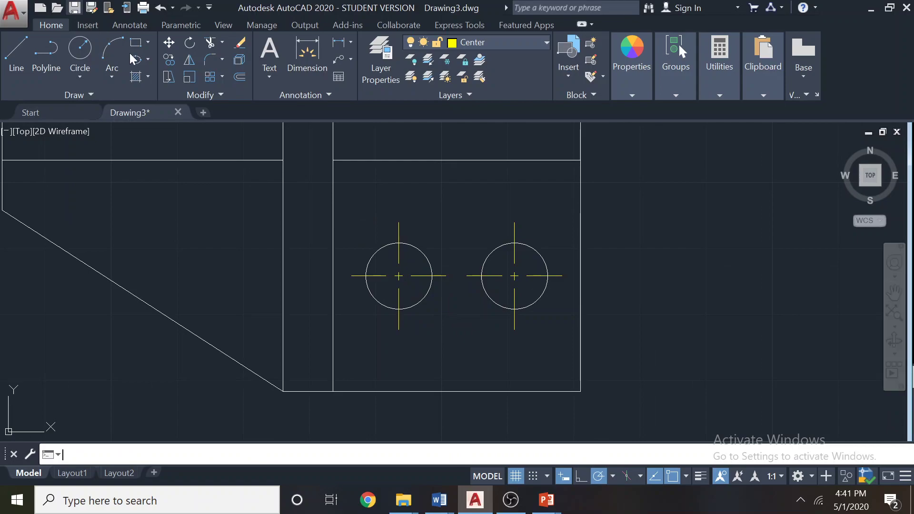
scroll(529, 258, down, 2)
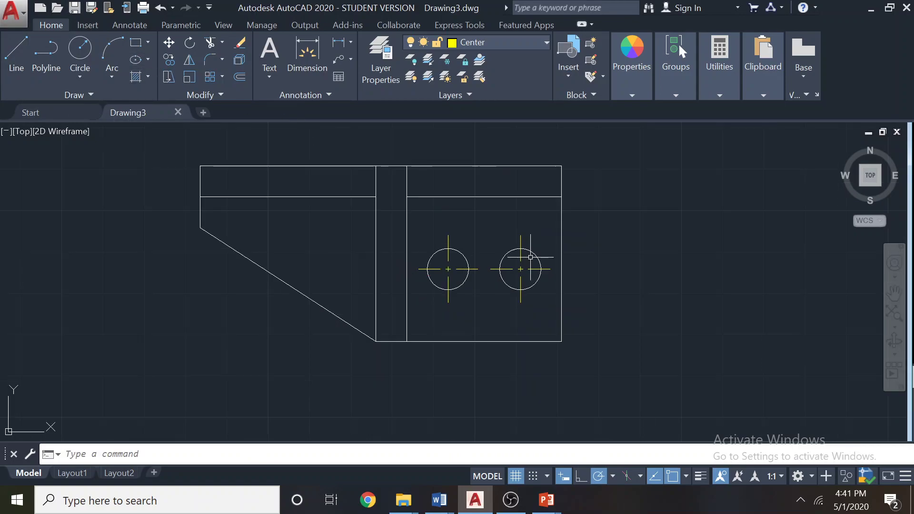
- Examine the save format and automatic save interval in the program's Open and Save options, leaving them as they are
click(15, 23)
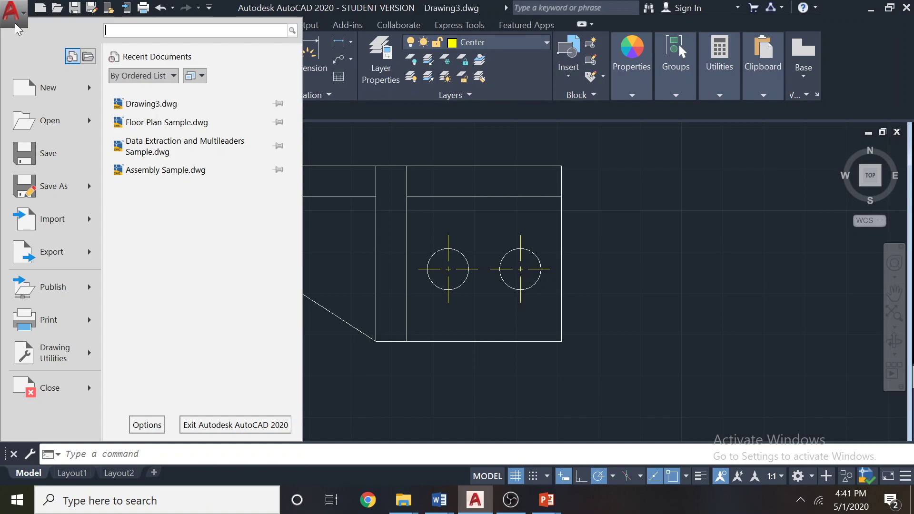
click(147, 426)
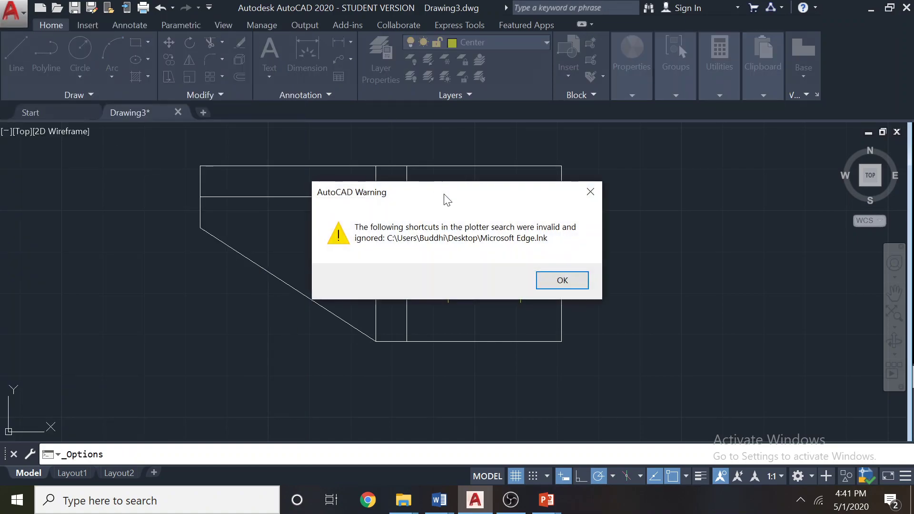
click(561, 280)
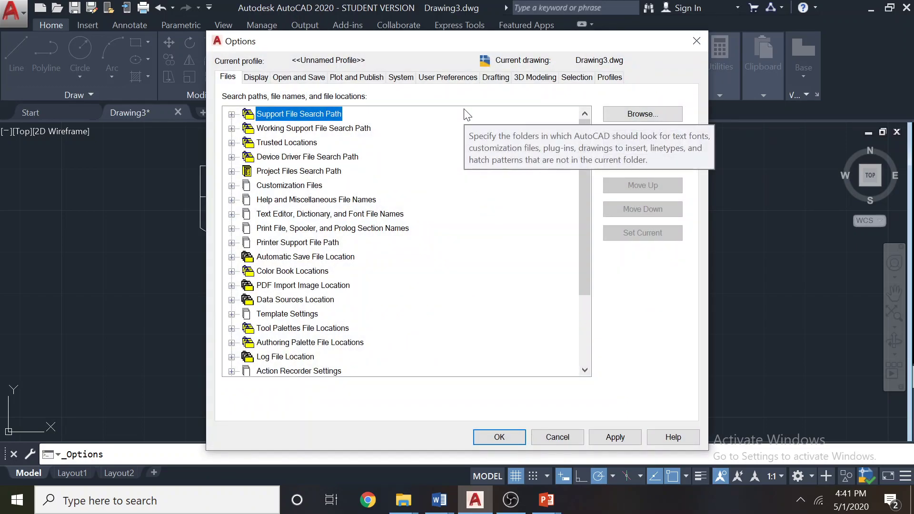
click(309, 78)
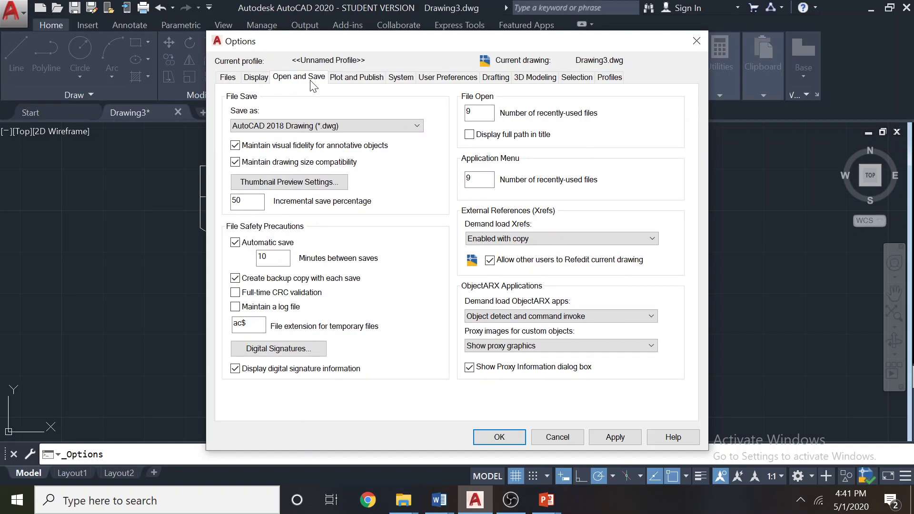
drag(272, 257, 234, 257)
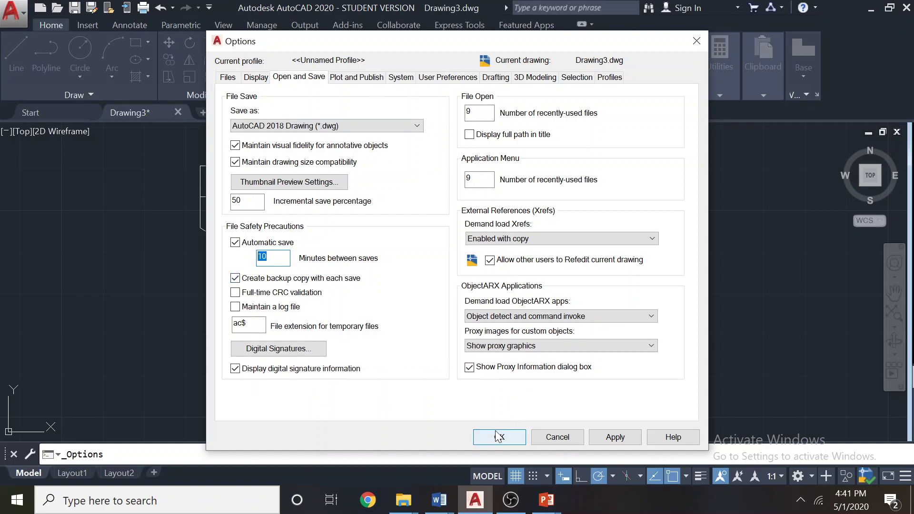
click(361, 126)
click(362, 127)
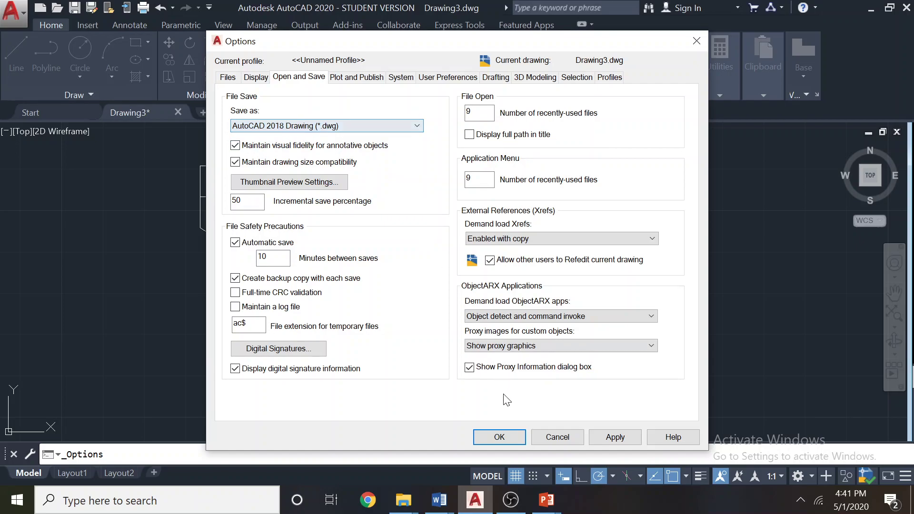
click(560, 437)
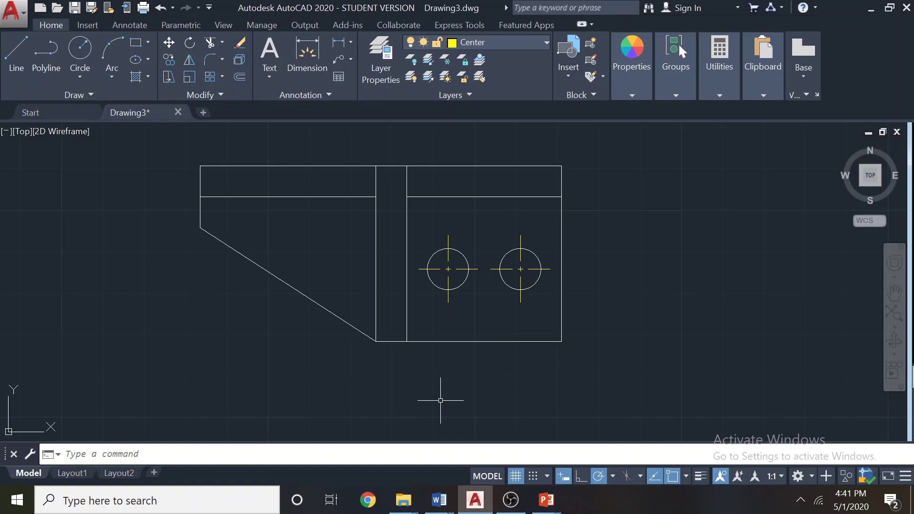
- Switch to the Tutorial 4 document in Word and examine its exercise figures, especially the dimensions and object snaps in Fig. 4
mouse_move(439, 499)
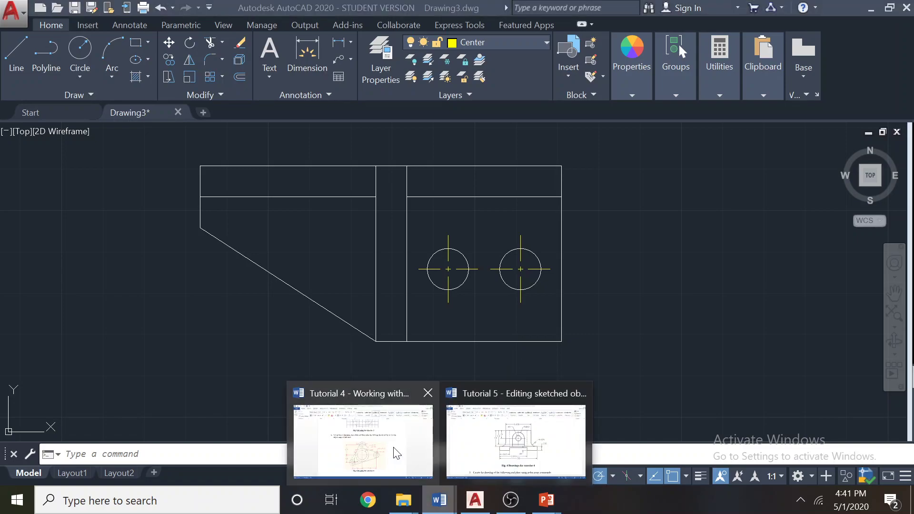
click(397, 454)
scroll(357, 271, up, 4)
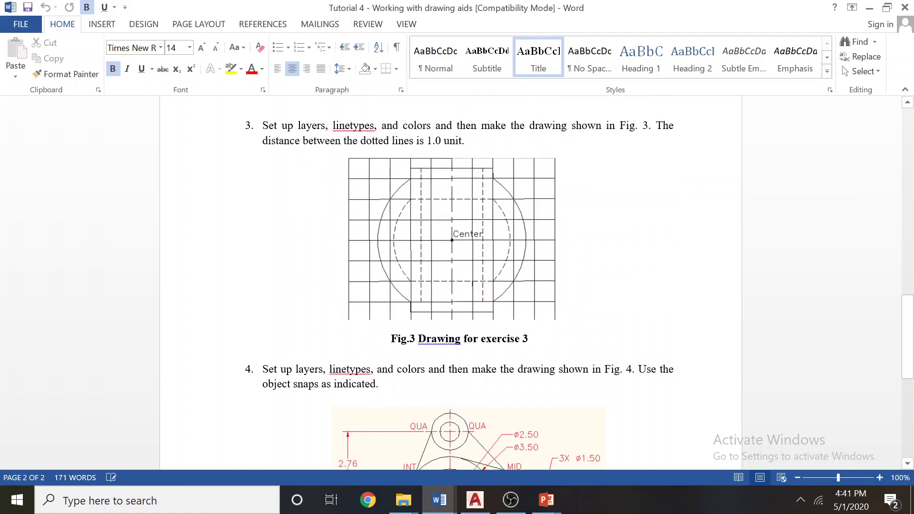
scroll(347, 273, up, 10)
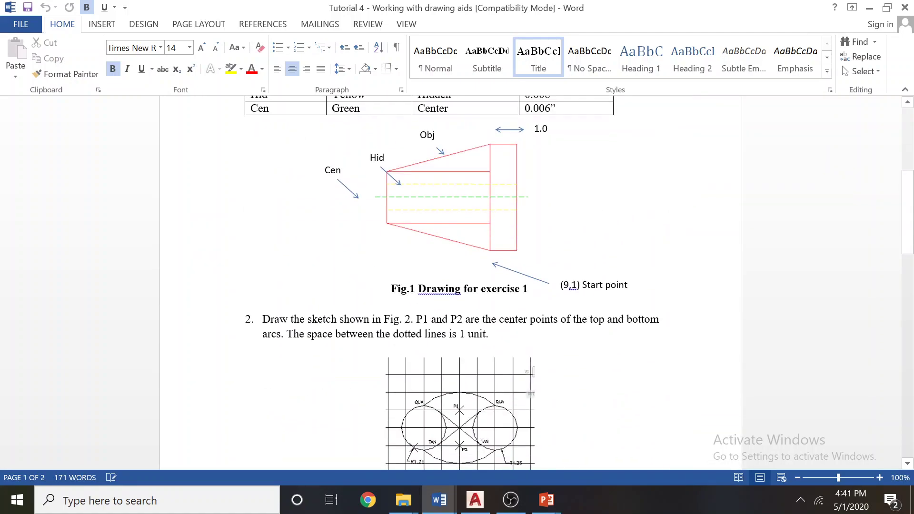
scroll(425, 243, down, 15)
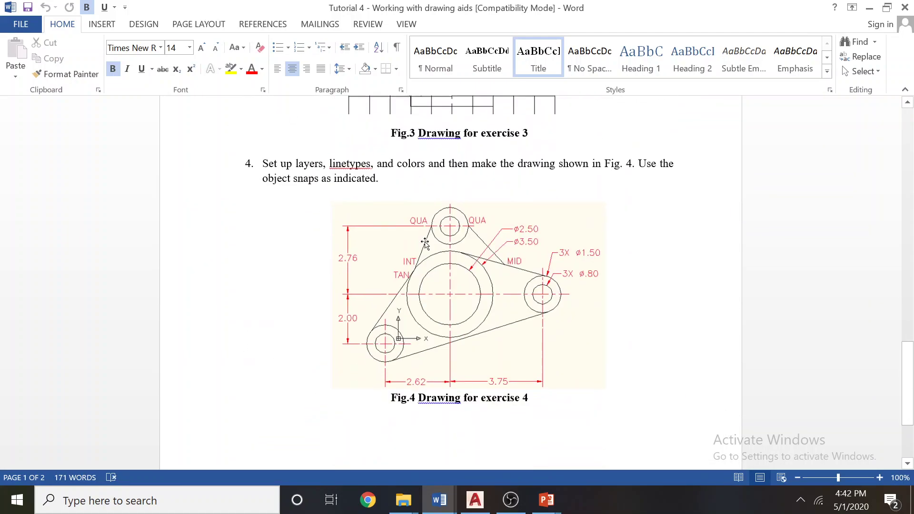
scroll(425, 243, down, 3)
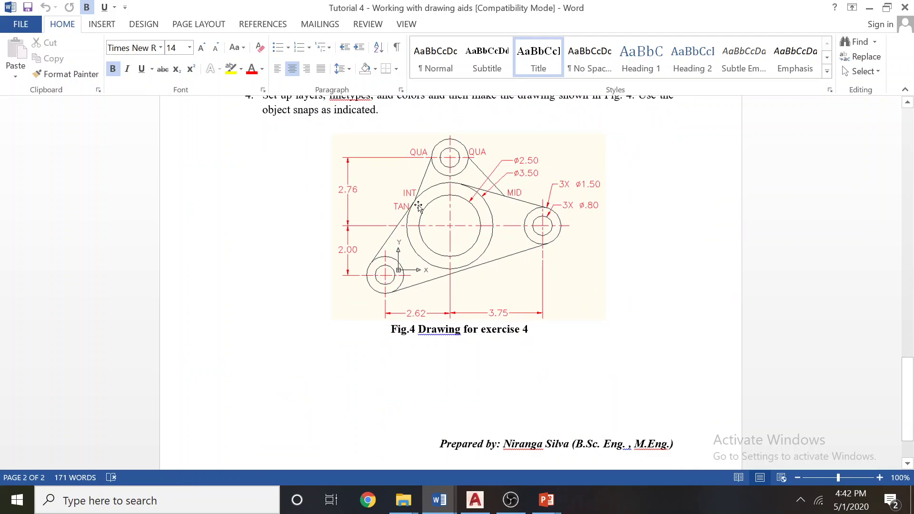
scroll(489, 219, up, 2)
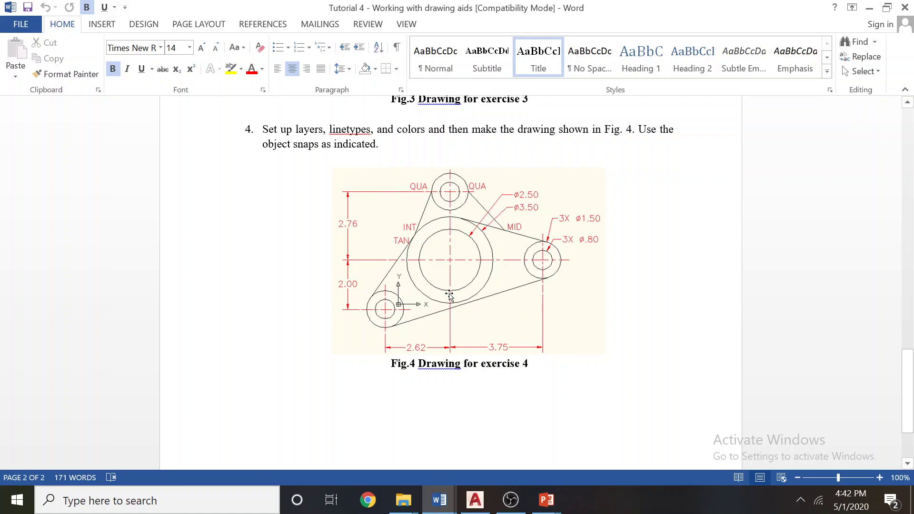
- Switch to PowerPoint and examine the enlarged copy of the exercise 4 figure
click(511, 499)
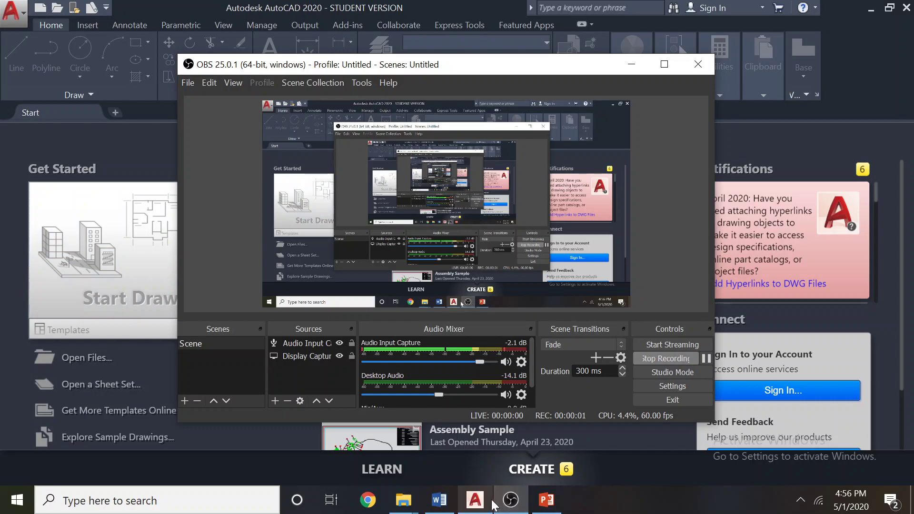
click(438, 499)
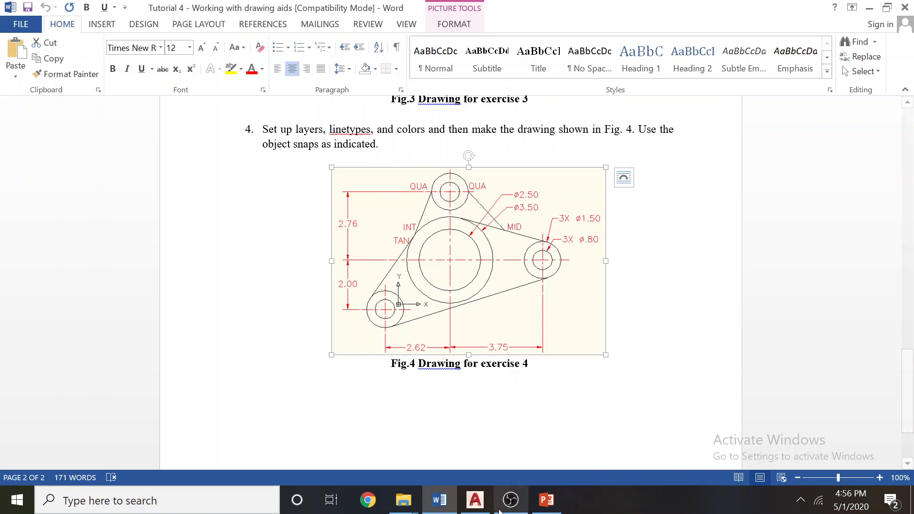
click(546, 500)
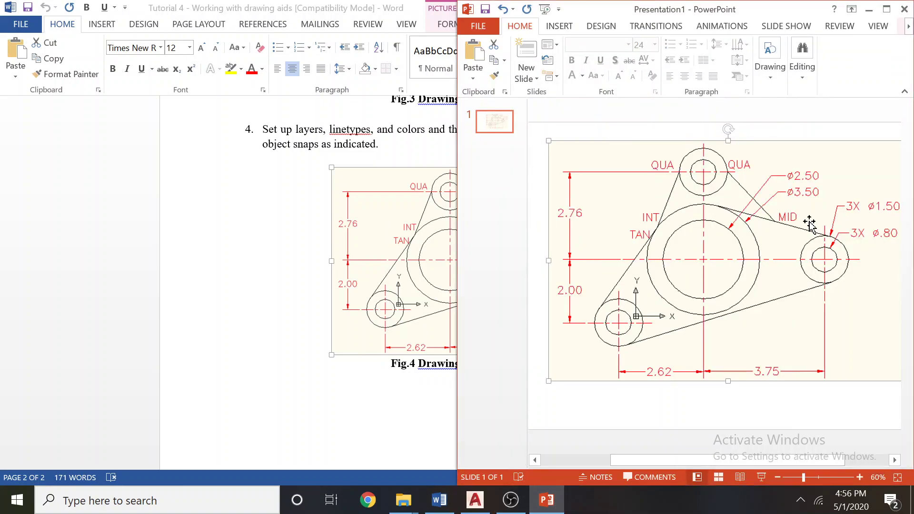
- Switch to AutoCAD and create a new drawing from the acad template
click(475, 500)
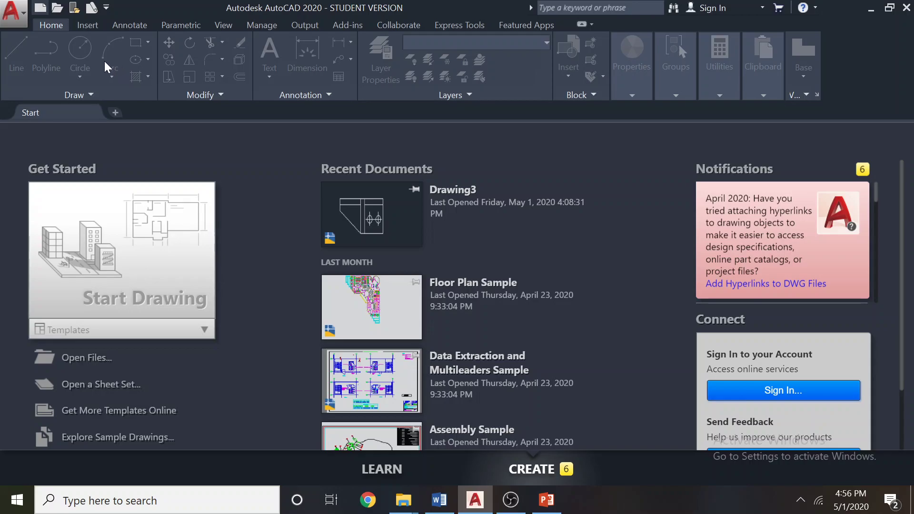
click(36, 12)
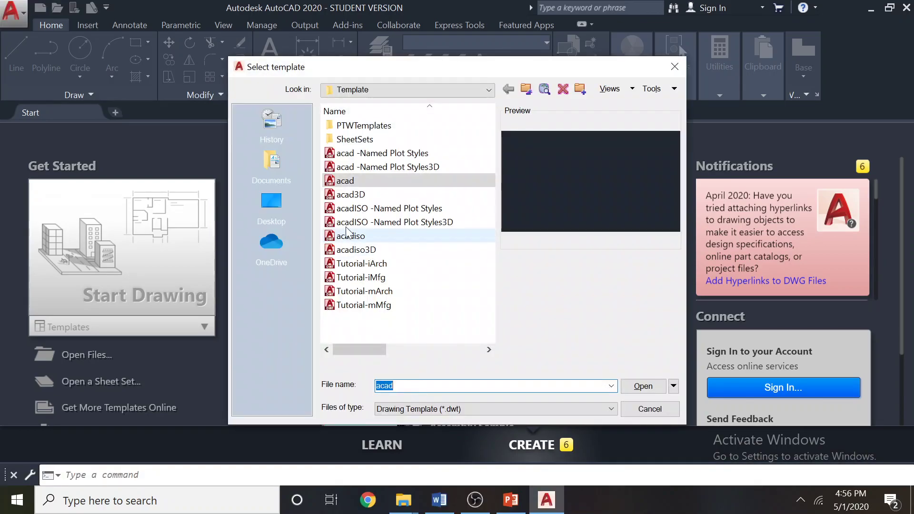
double_click(346, 182)
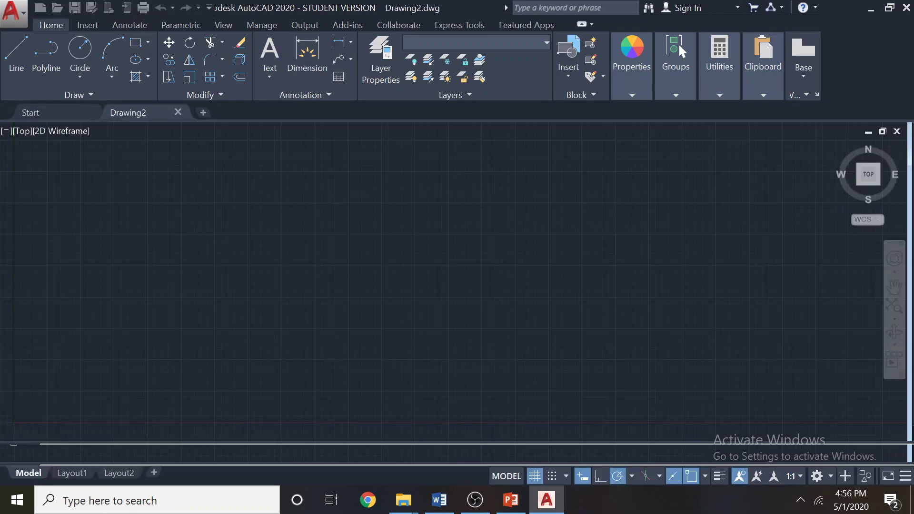
- Check the exercise figure in PowerPoint, and add two layers named Cts and Cen to the AutoCAD drawing
click(511, 501)
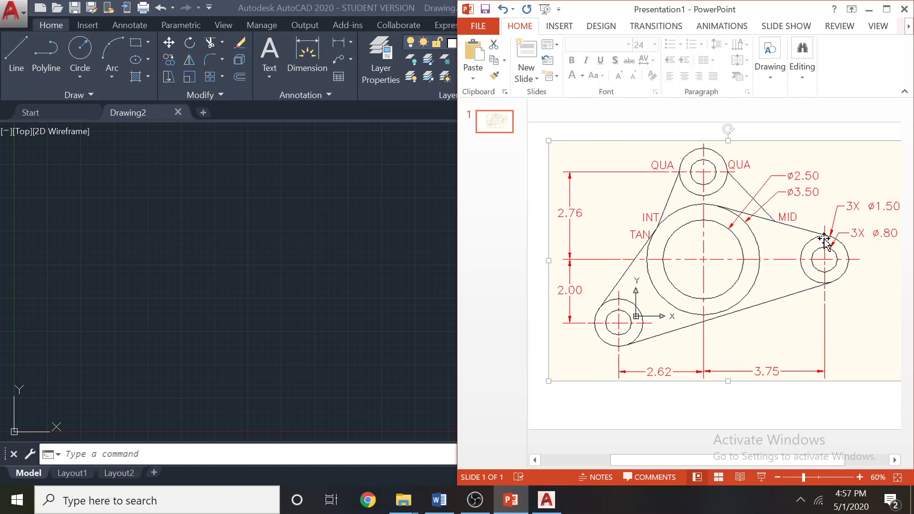
click(381, 77)
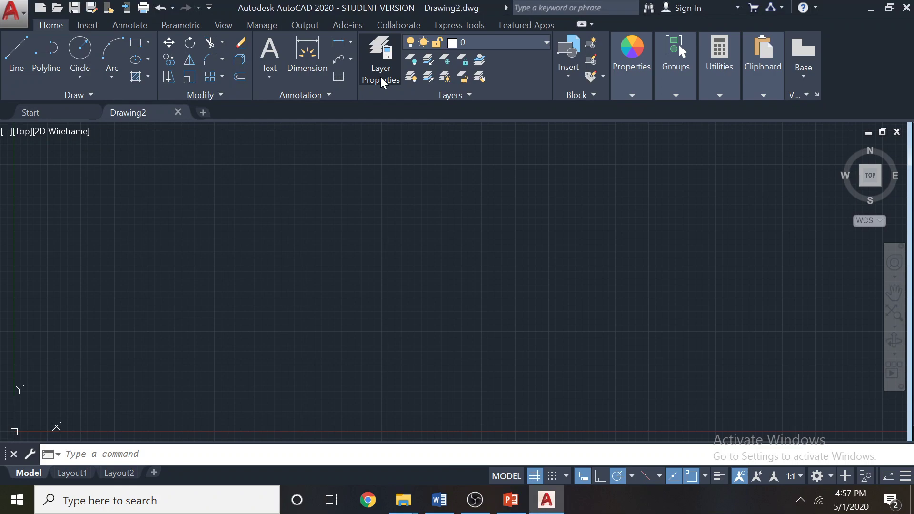
click(382, 77)
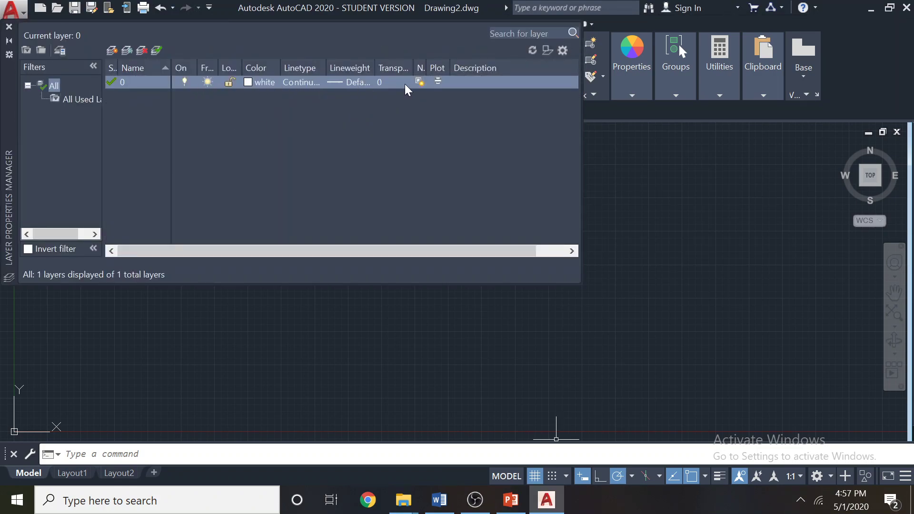
click(113, 50)
text(C)
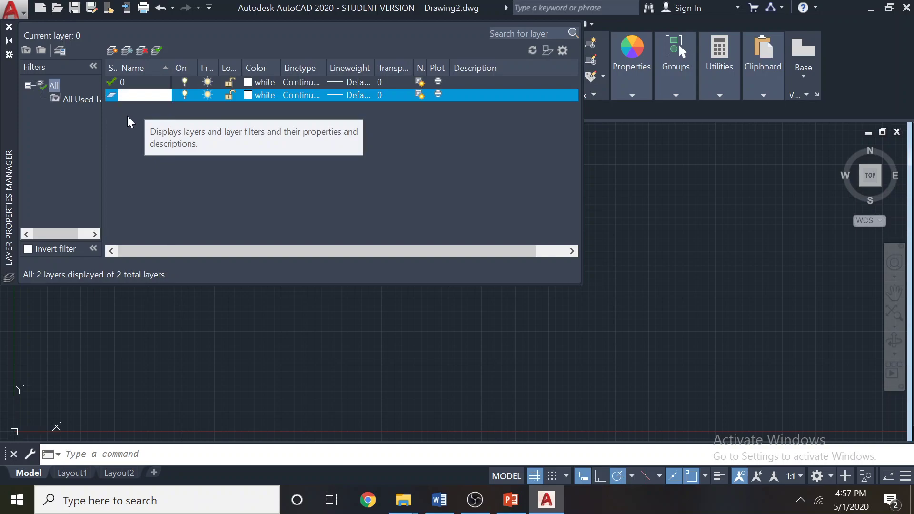
click(112, 51)
text(Cen)
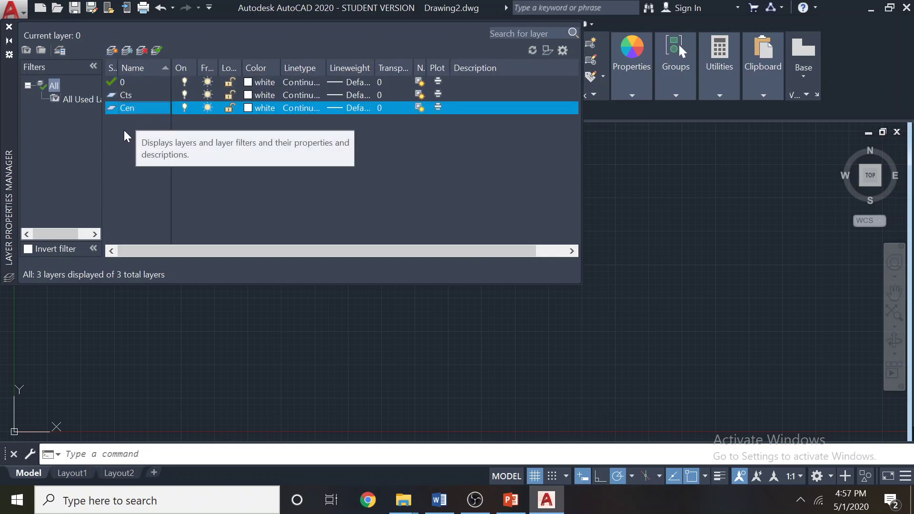
- Give the Cen layer a yellow color and load and assign the CENTER linetype to it
click(264, 108)
click(357, 278)
click(439, 363)
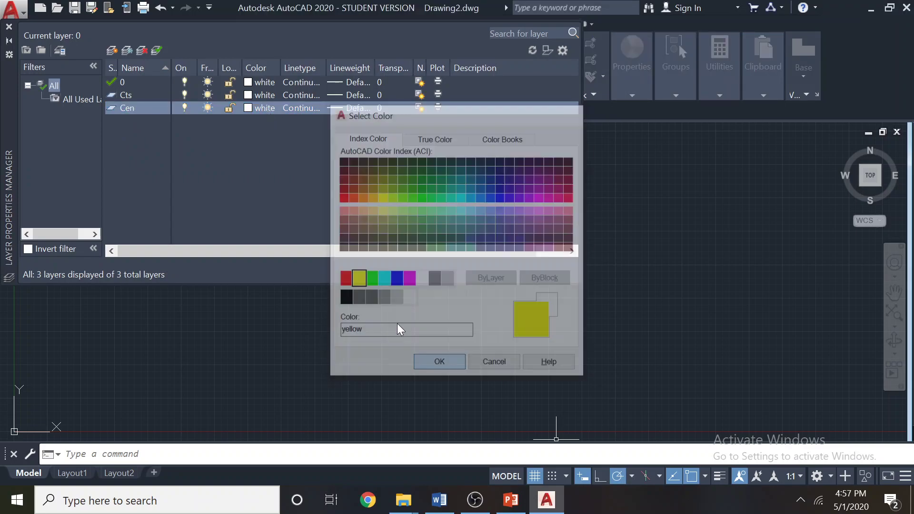
click(309, 111)
click(490, 329)
drag(593, 217, 593, 247)
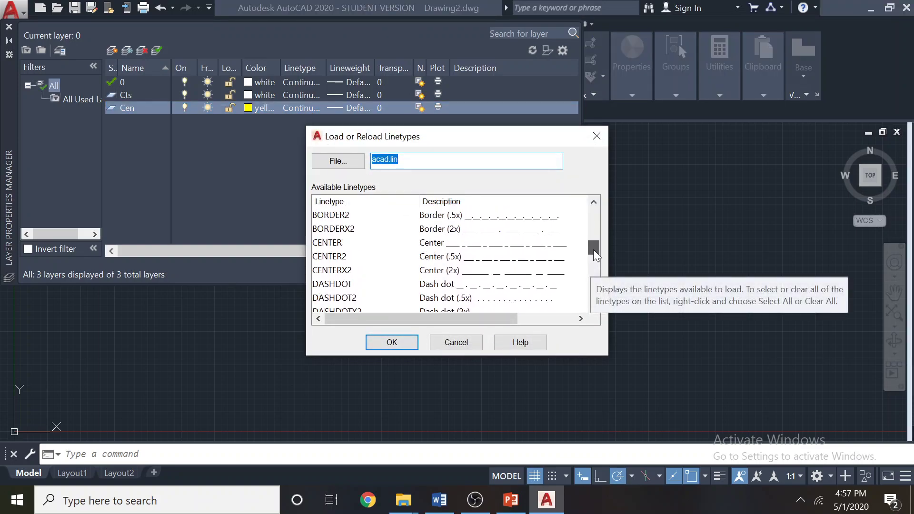
click(327, 242)
click(398, 346)
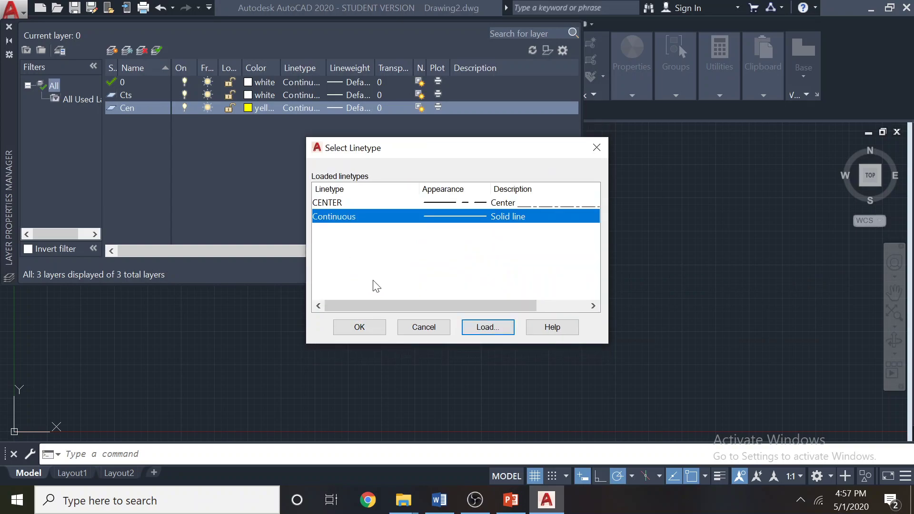
click(340, 204)
click(369, 328)
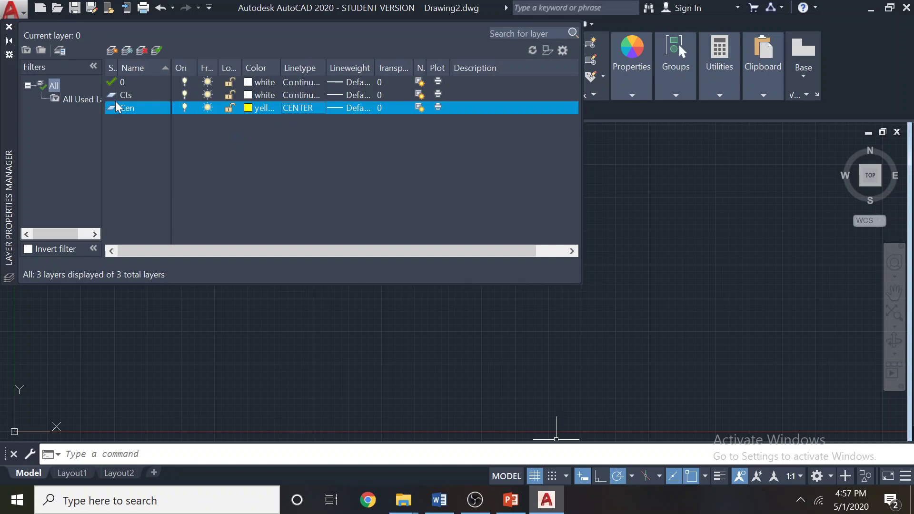
- Make Cen the current layer and place the AutoCAD window side by side with the PowerPoint figure
click(511, 500)
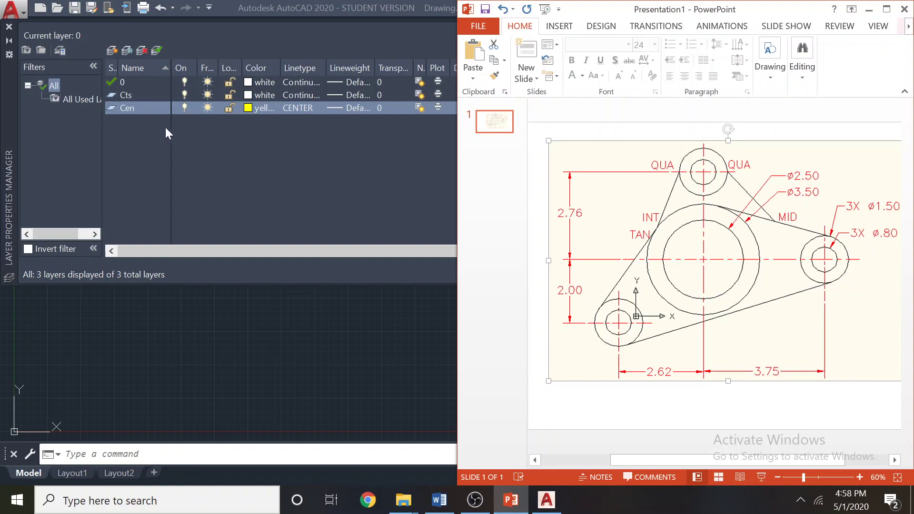
double_click(126, 107)
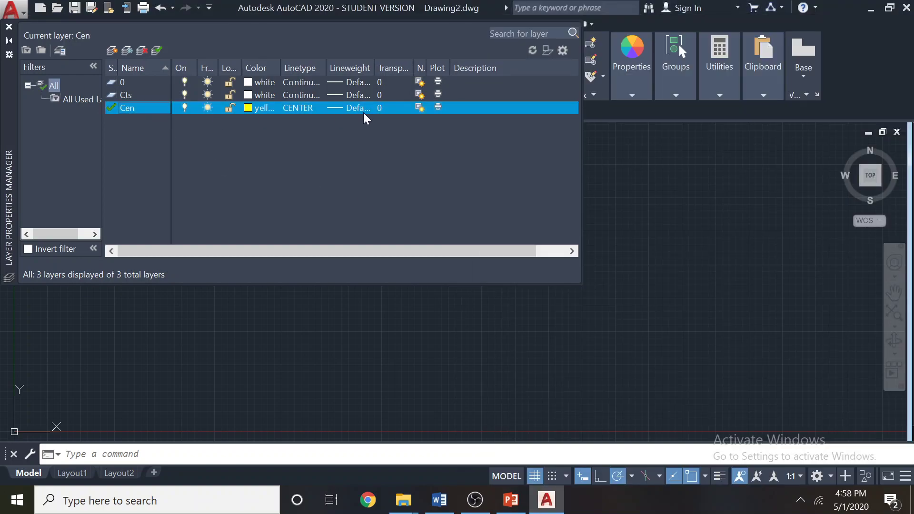
click(9, 26)
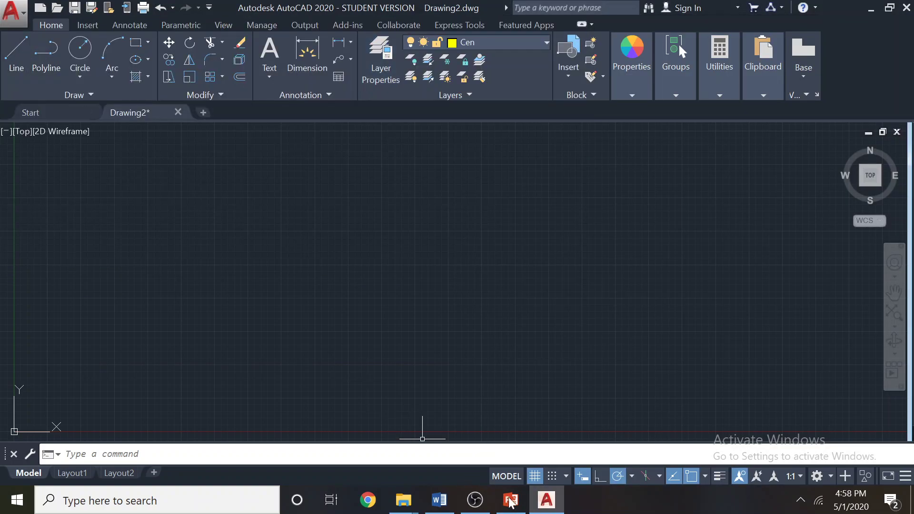
drag(453, 9, 2, 14)
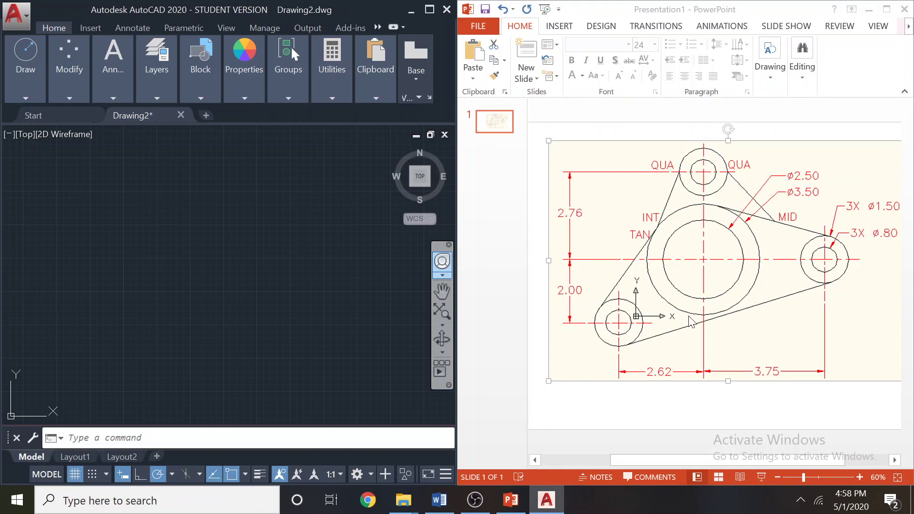
- Draw a vertical centre line 7 units long, running downward from a free start point
click(28, 96)
click(18, 126)
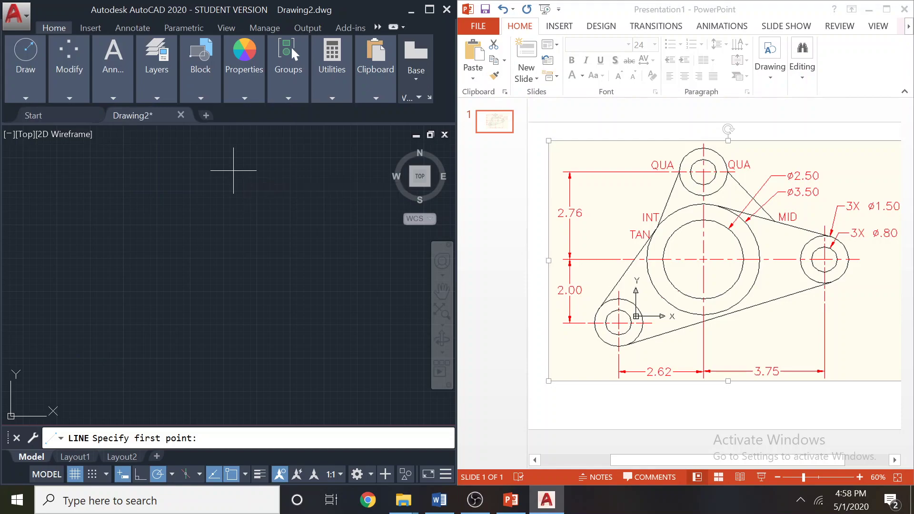
click(233, 170)
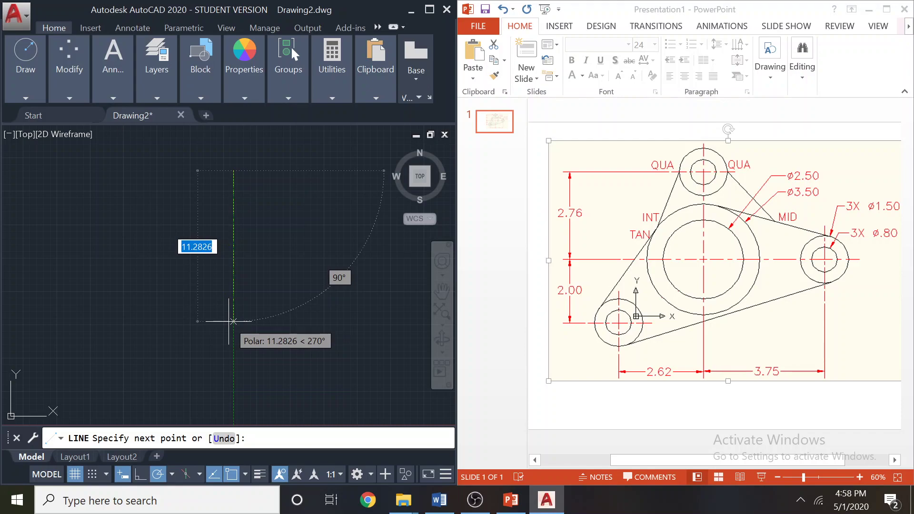
text(7)
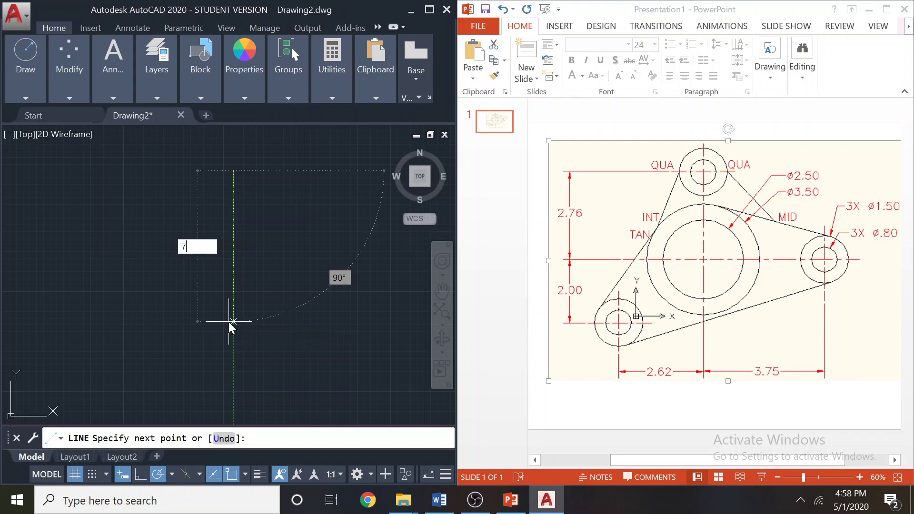
key(Return)
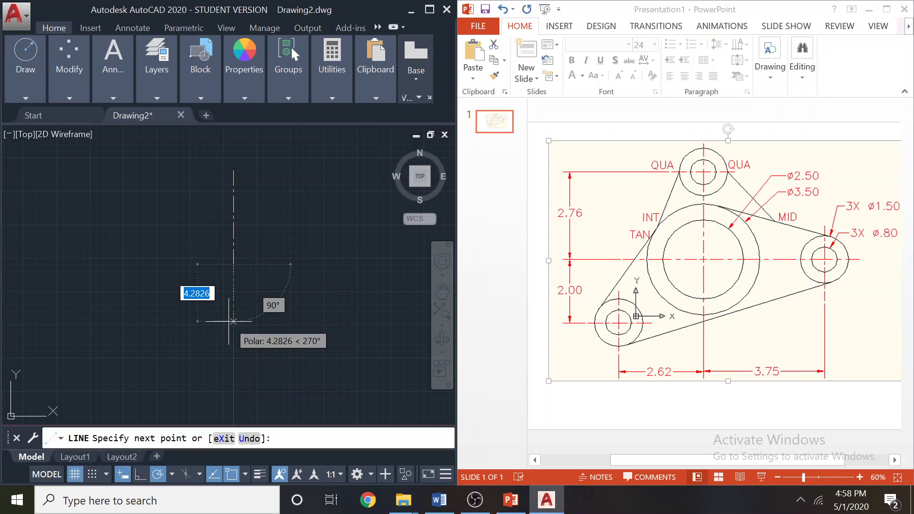
key(Return)
scroll(234, 198, up, 2)
scroll(261, 218, down, 1)
middle_drag(266, 222, 235, 241)
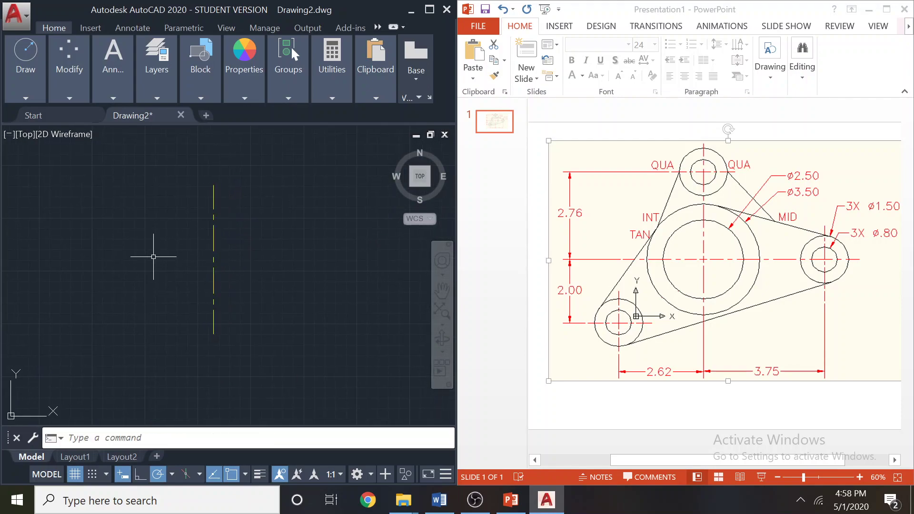
- Start the Line command and turn the Midpoint object snap on and the Nearest snap off
click(19, 89)
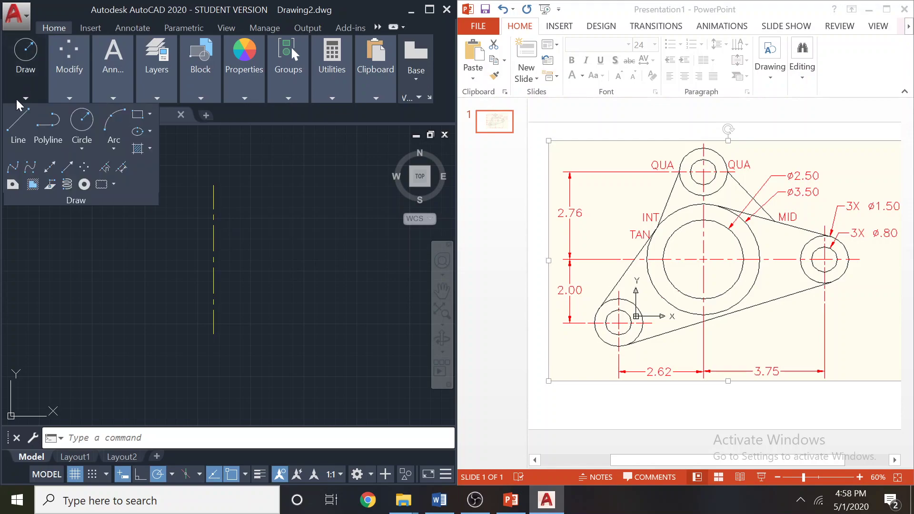
click(18, 124)
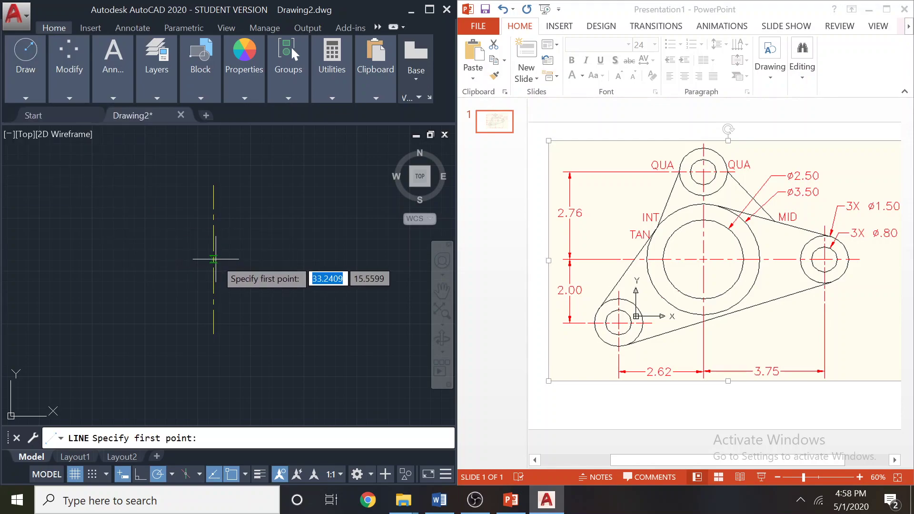
click(245, 474)
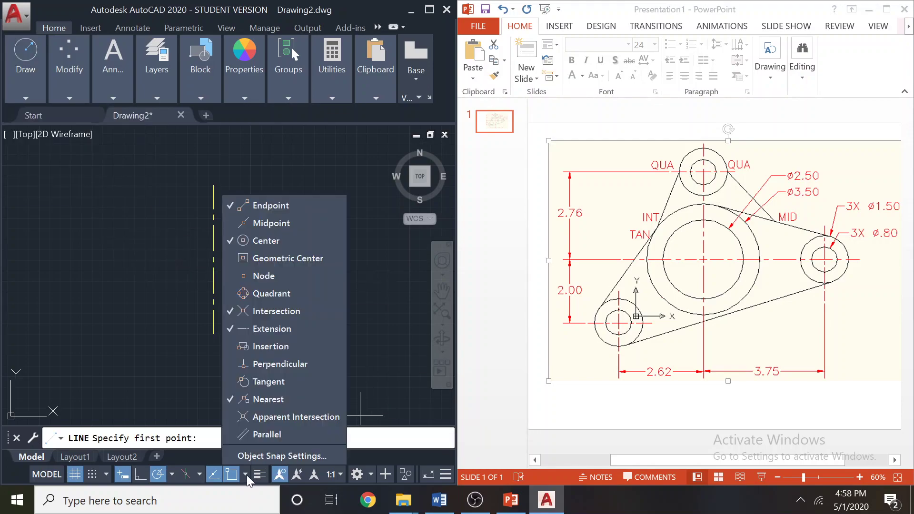
click(262, 223)
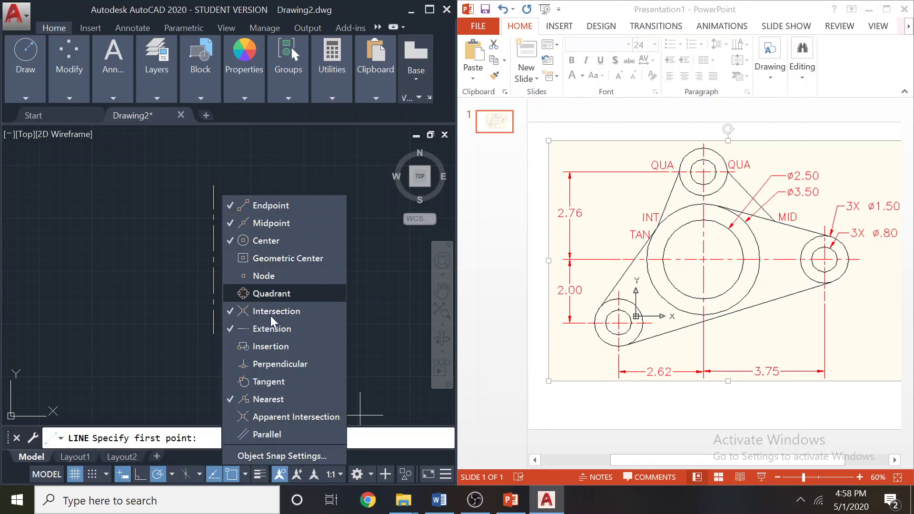
click(254, 400)
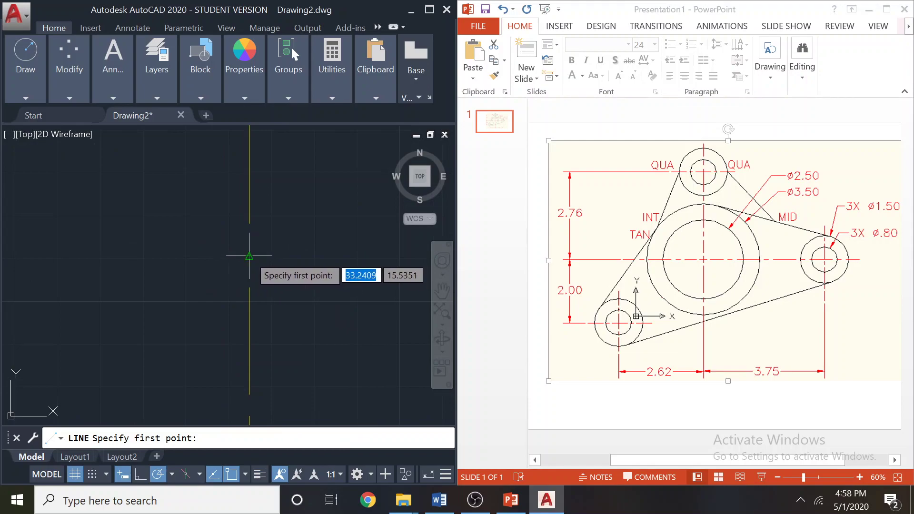
- Draw a horizontal centre line level with the vertical line's midpoint, crossing it from left to right
scroll(50, 255, down, 4)
middle_drag(130, 279, 261, 241)
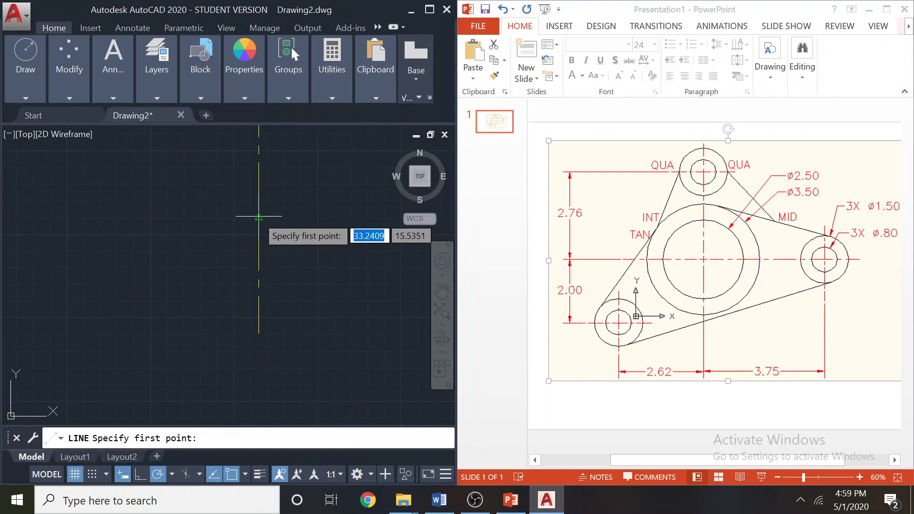
click(88, 216)
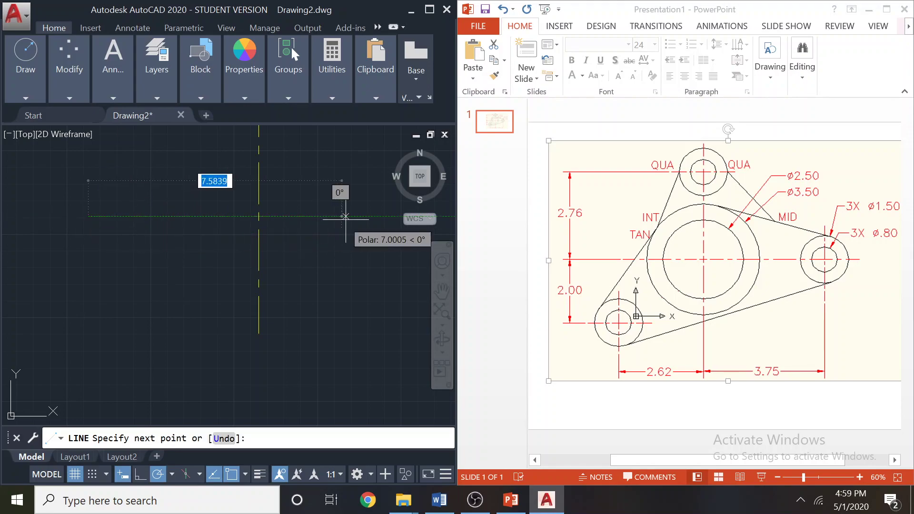
click(375, 217)
key(Escape)
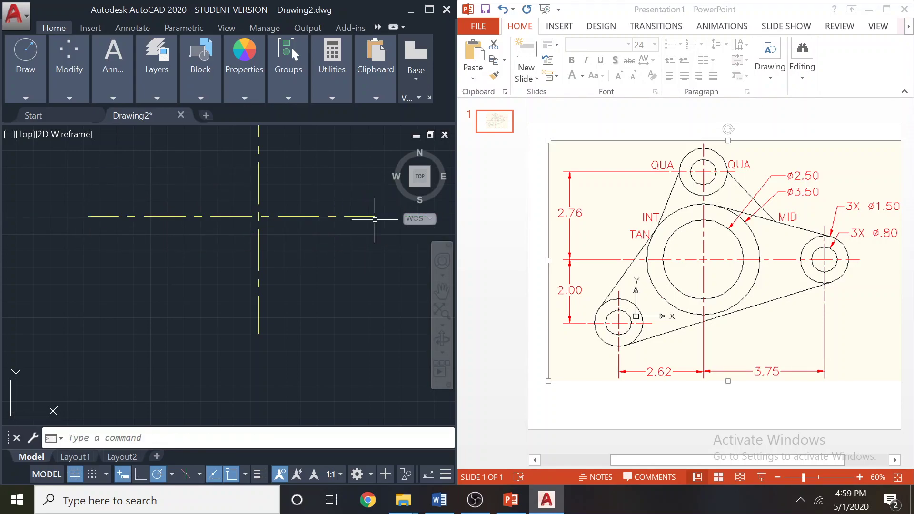
- Move the horizontal centre line by its midpoint grip onto the midpoint of the vertical centre line
scroll(228, 189, down, 2)
scroll(229, 189, up, 2)
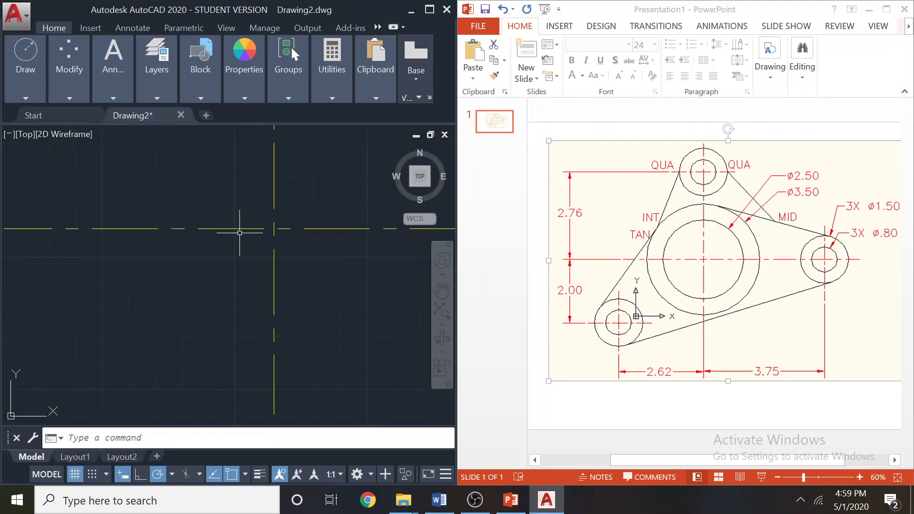
click(229, 229)
click(231, 228)
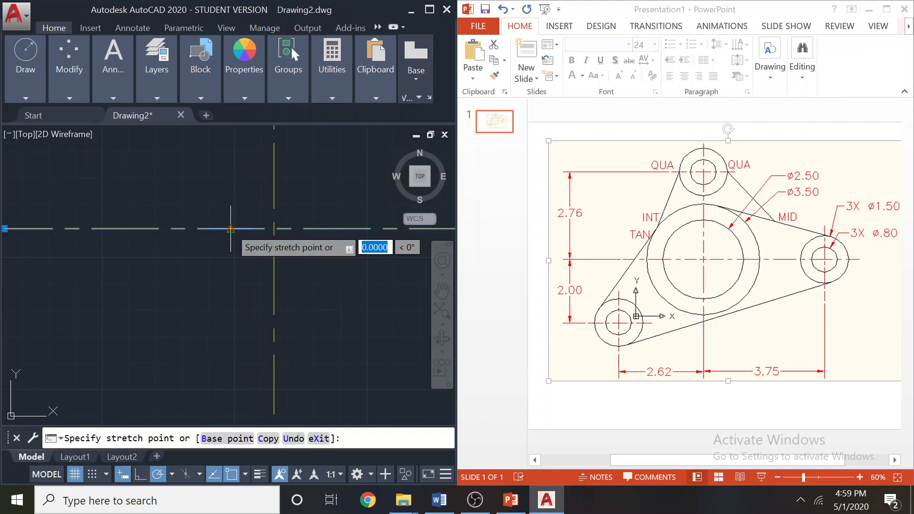
click(274, 229)
key(Escape)
scroll(240, 219, down, 4)
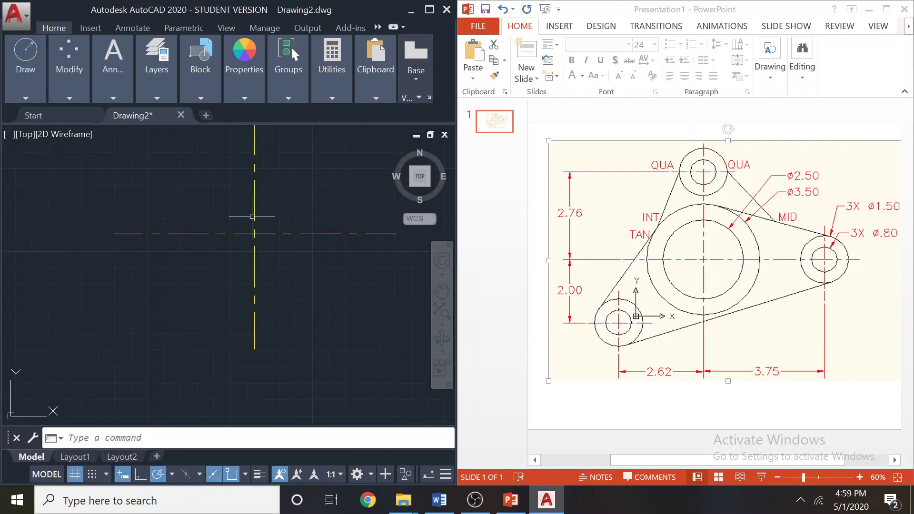
- Offset the vertical centre line 3.75 to the right
middle_drag(251, 206, 202, 214)
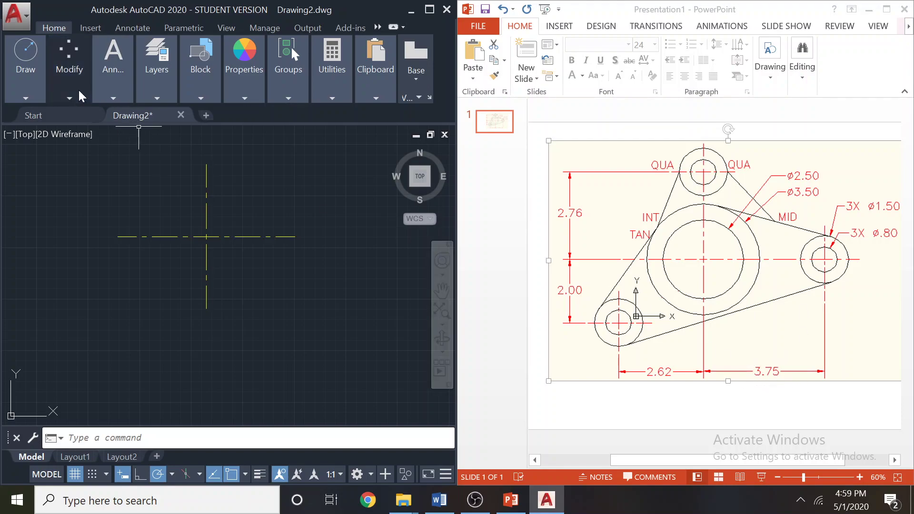
mouse_move(68, 90)
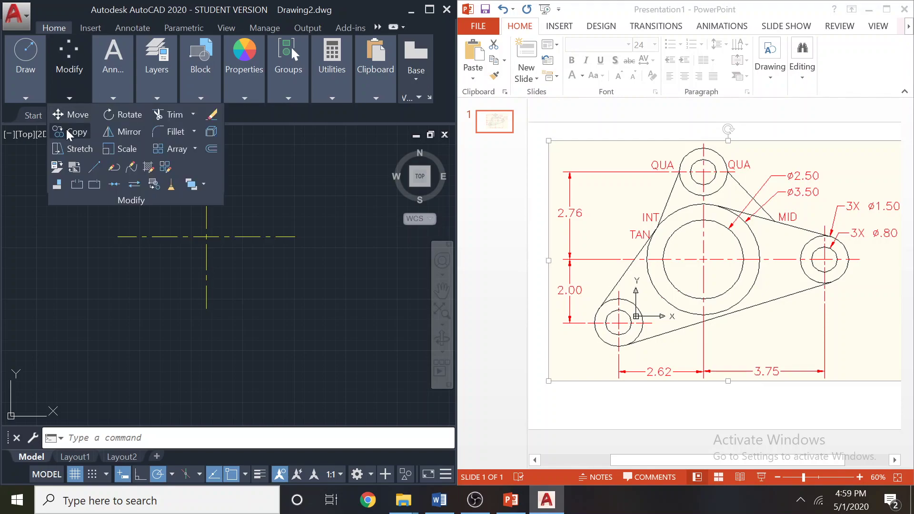
click(210, 149)
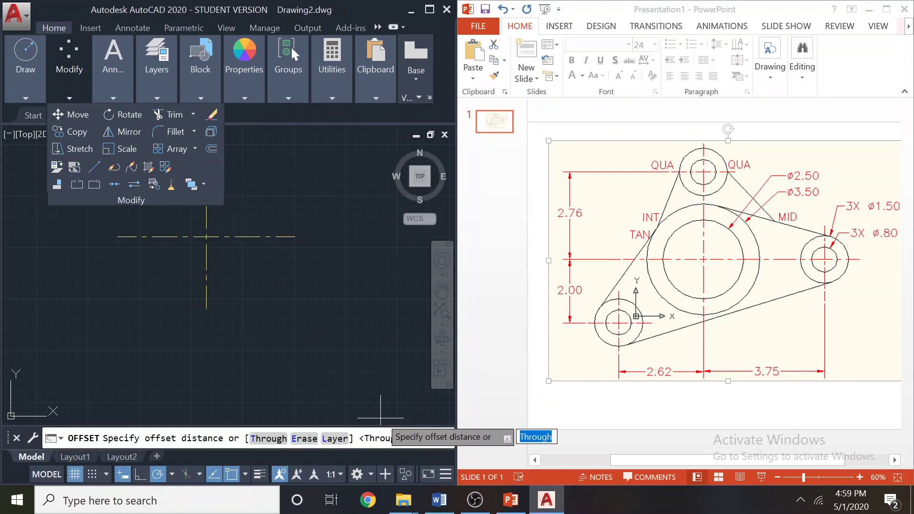
text(3.)
text(5)
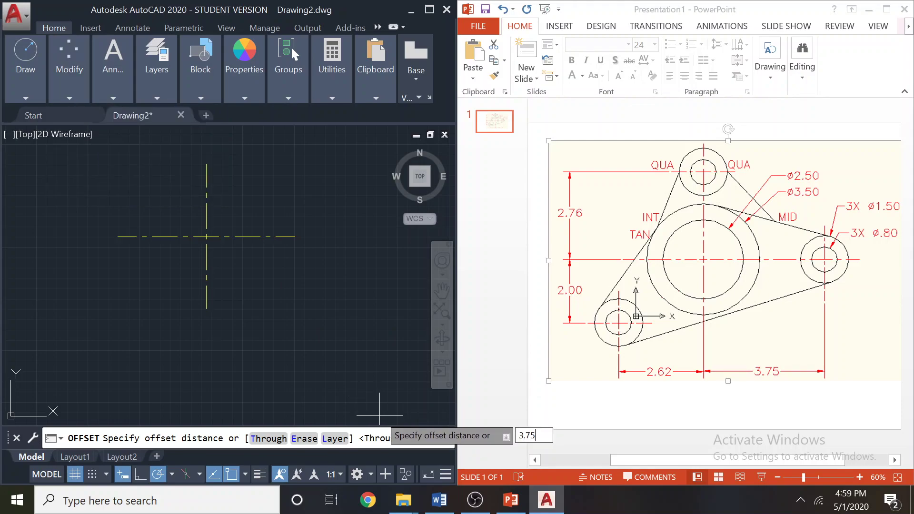
key(Return)
click(208, 259)
click(241, 266)
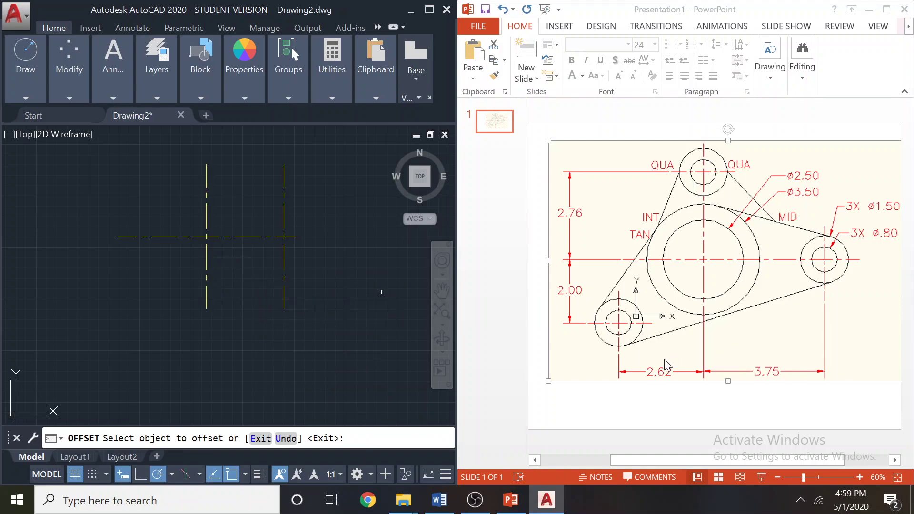
- Offset the original vertical centre line 2.62 to the left
right_click(141, 144)
click(153, 152)
right_click(153, 152)
click(218, 167)
text(2.)
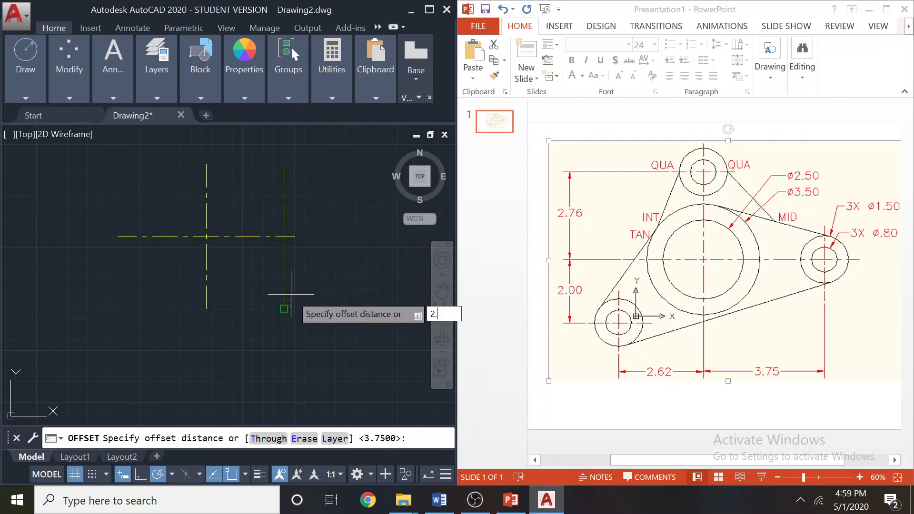
text(62)
key(Return)
click(206, 259)
click(176, 262)
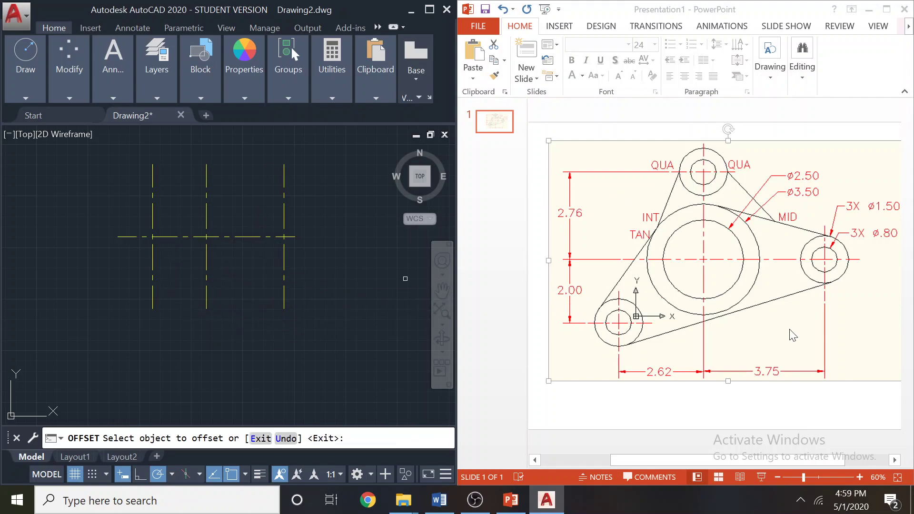
key(Escape)
- Offset the horizontal centre line 2.76 upward
right_click(117, 174)
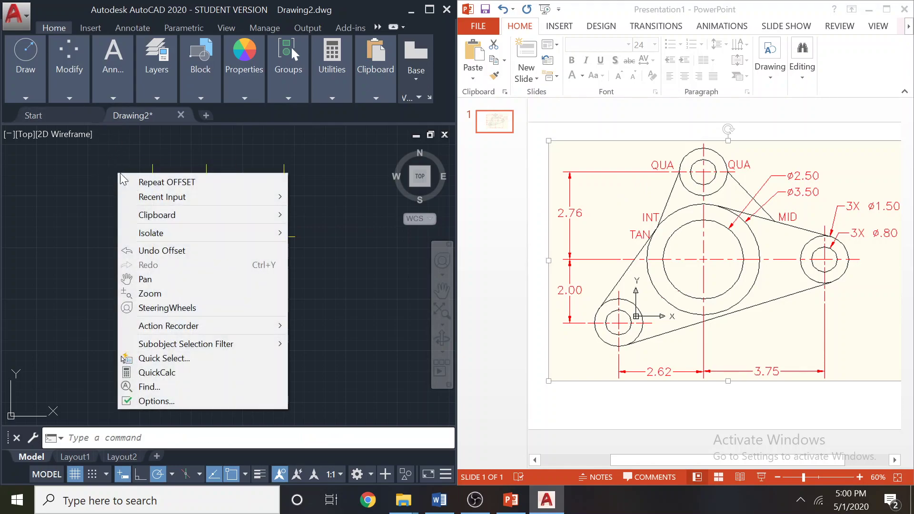
click(152, 179)
text(2.)
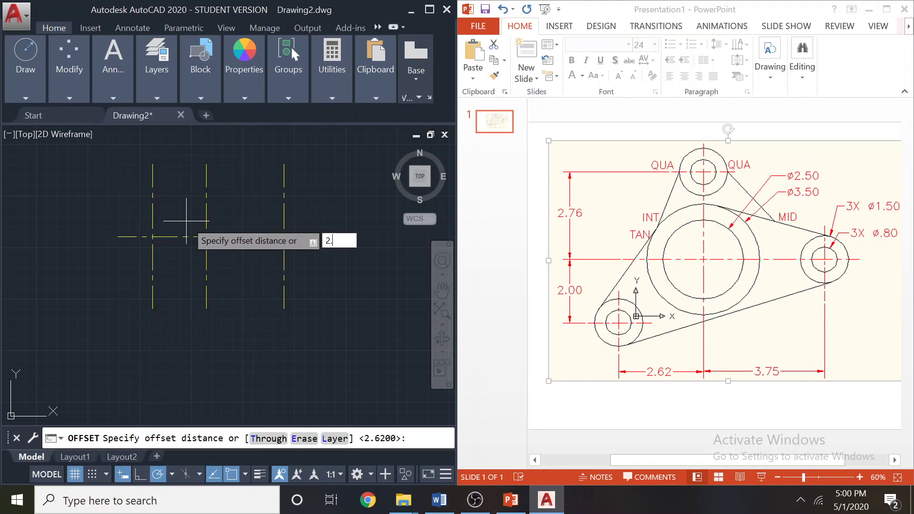
text(76)
key(Return)
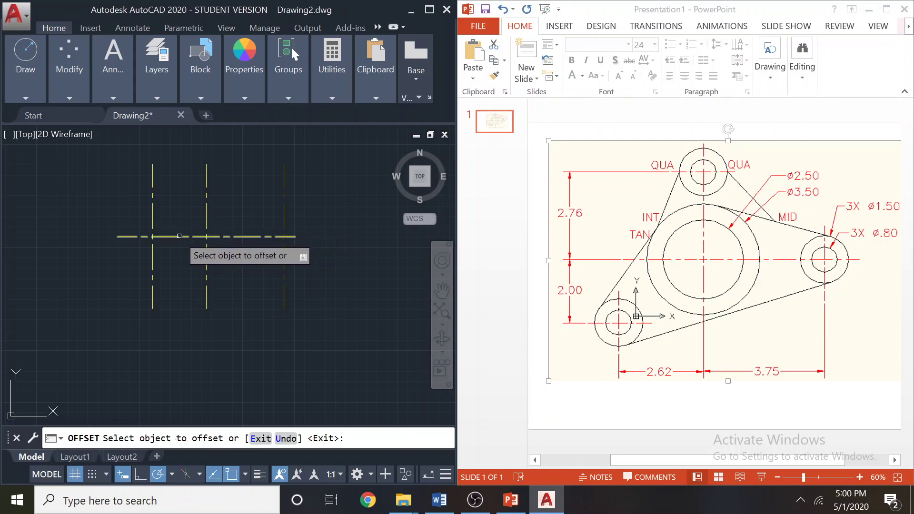
click(178, 236)
click(167, 200)
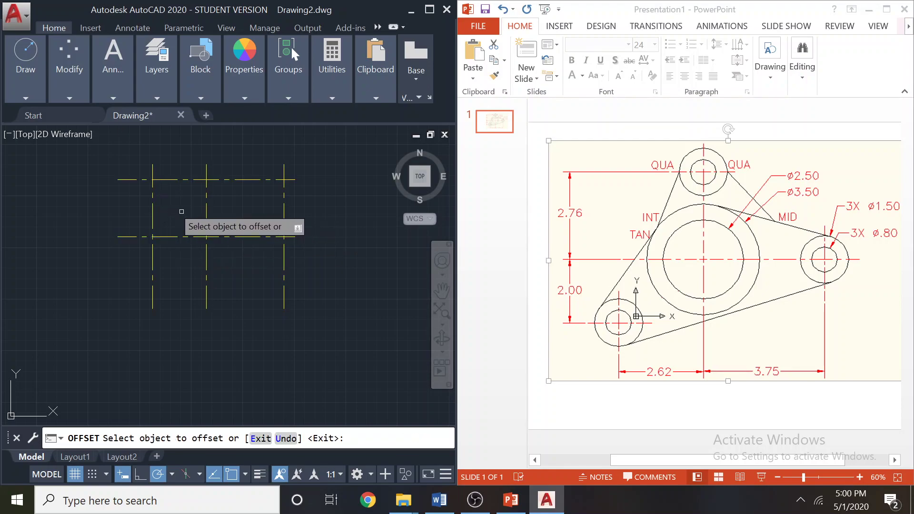
key(Return)
- Offset the original horizontal centre line 2 downward
right_click(170, 204)
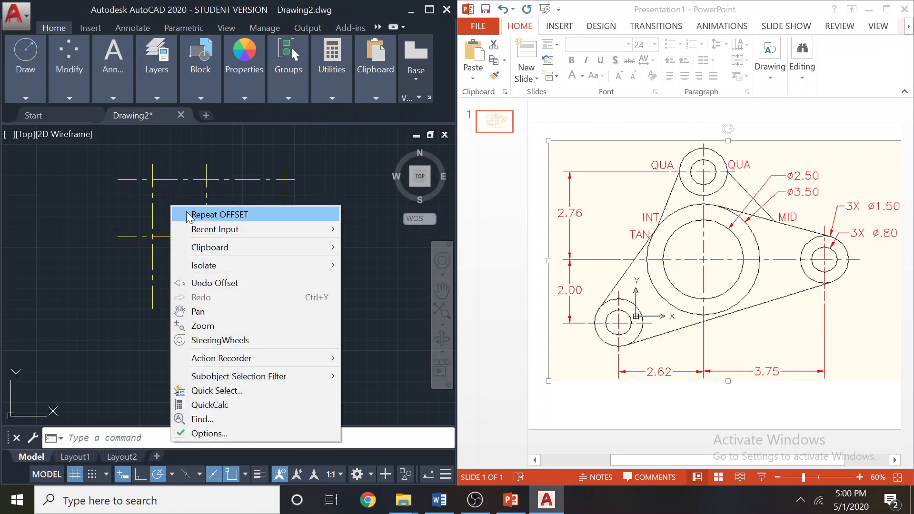
click(186, 210)
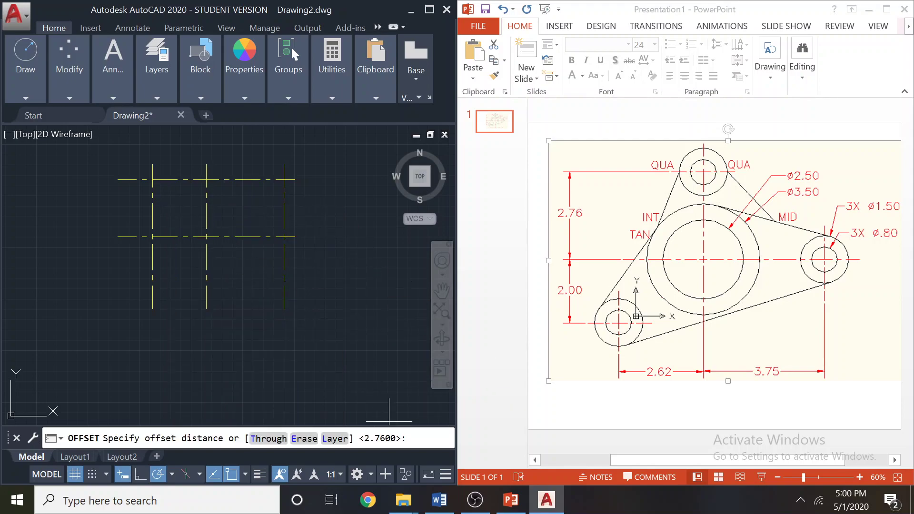
key(Return)
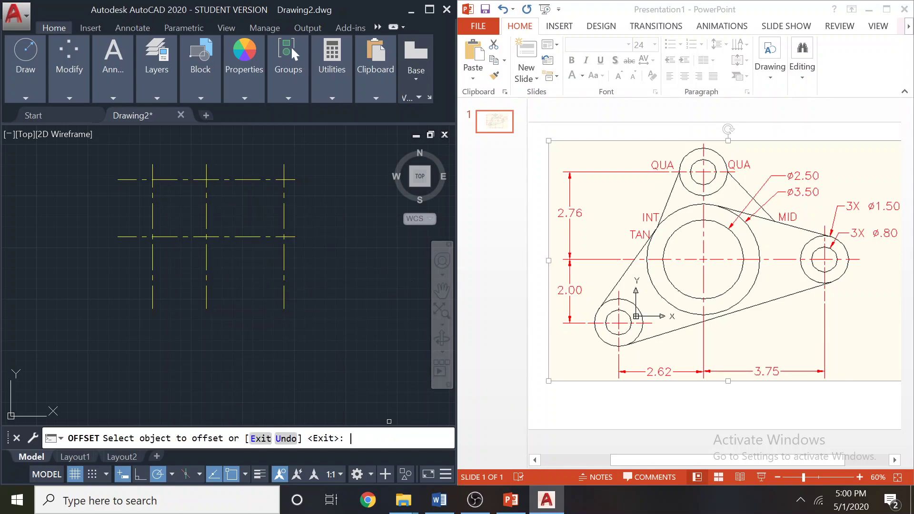
click(241, 236)
click(241, 277)
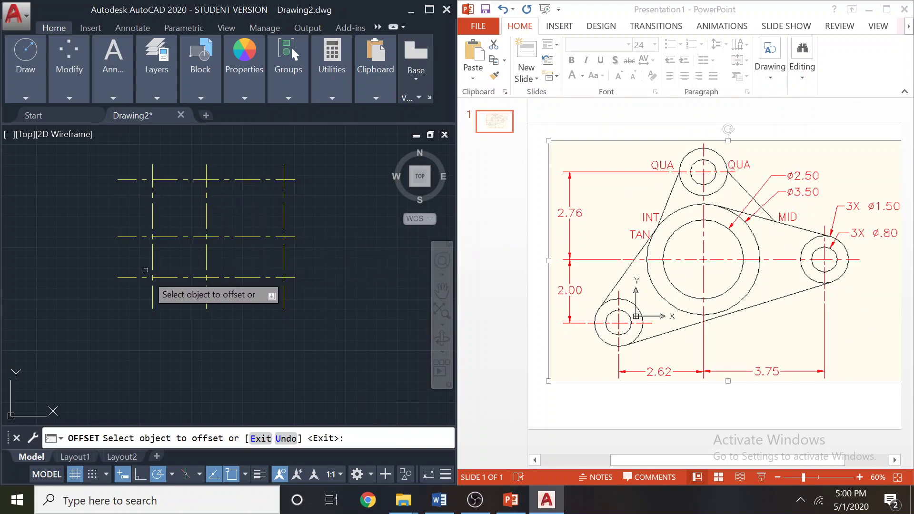
key(Escape)
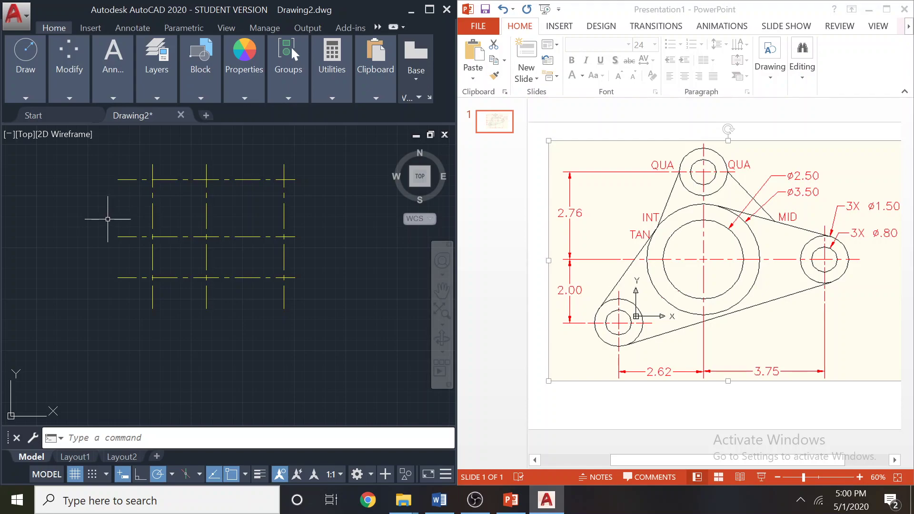
- Make the white continuous-linetype layer listed below Cen the current layer
click(22, 88)
click(148, 96)
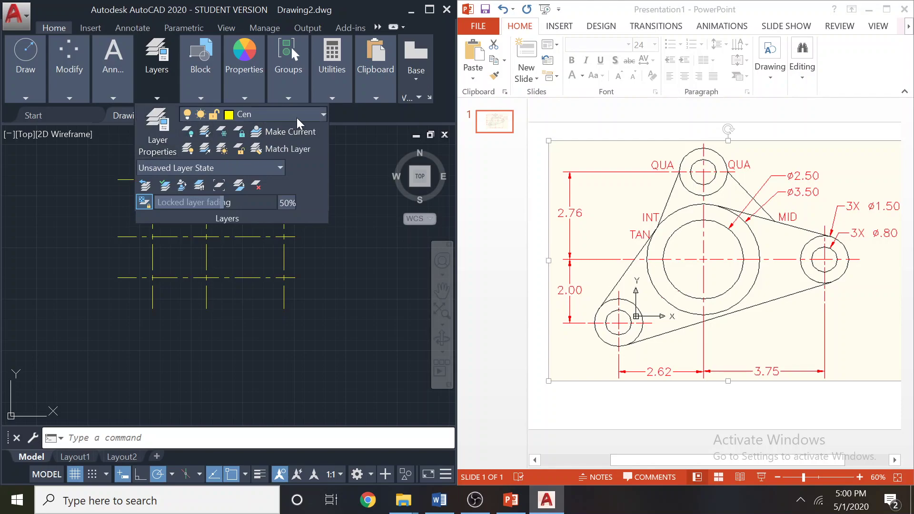
click(157, 127)
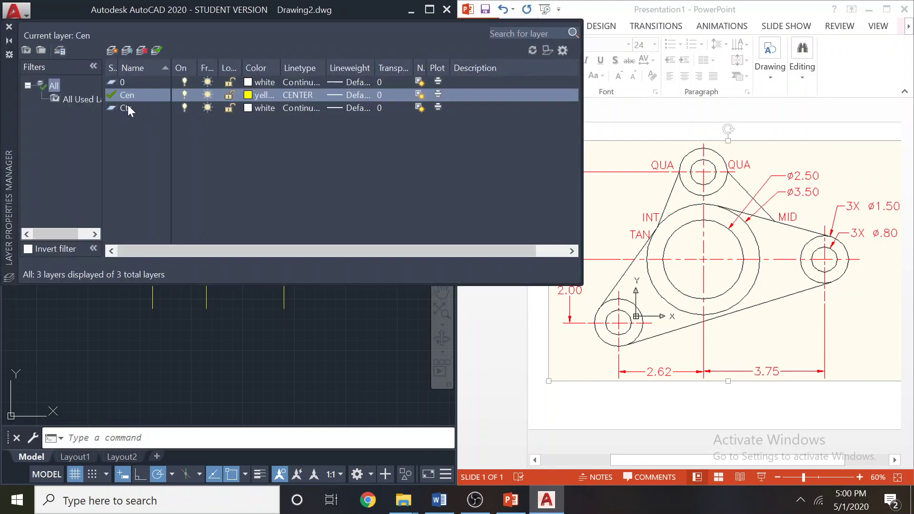
double_click(127, 110)
click(9, 27)
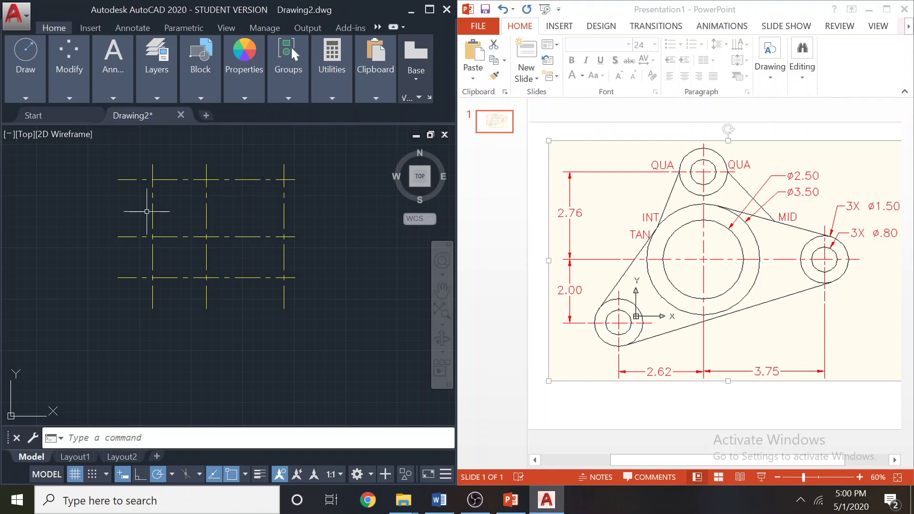
- Draw a circle of diameter 3.5 centred on the intersection of the original vertical and horizontal centre lines
click(21, 97)
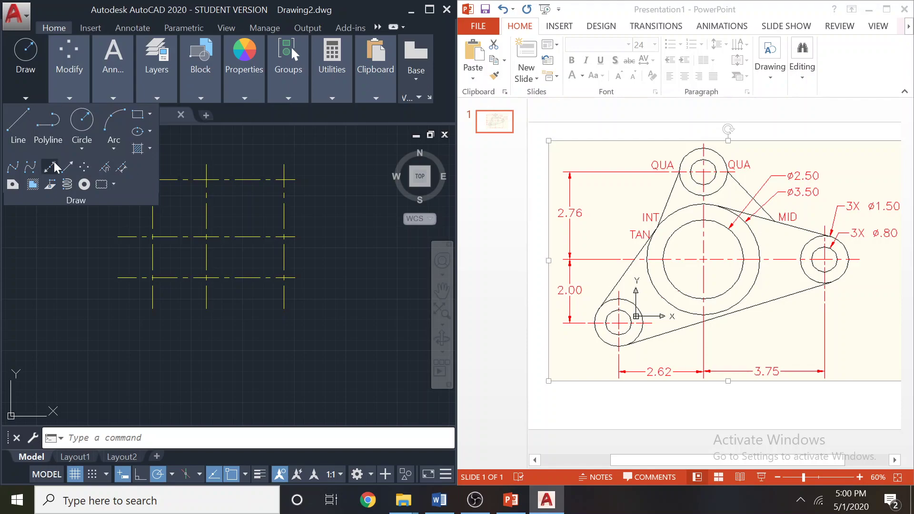
click(81, 148)
click(107, 207)
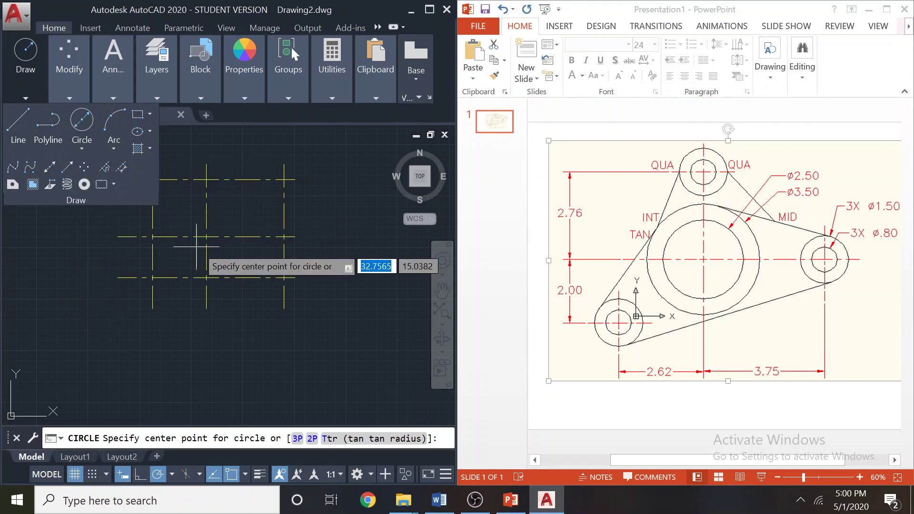
click(206, 237)
text(d)
key(Return)
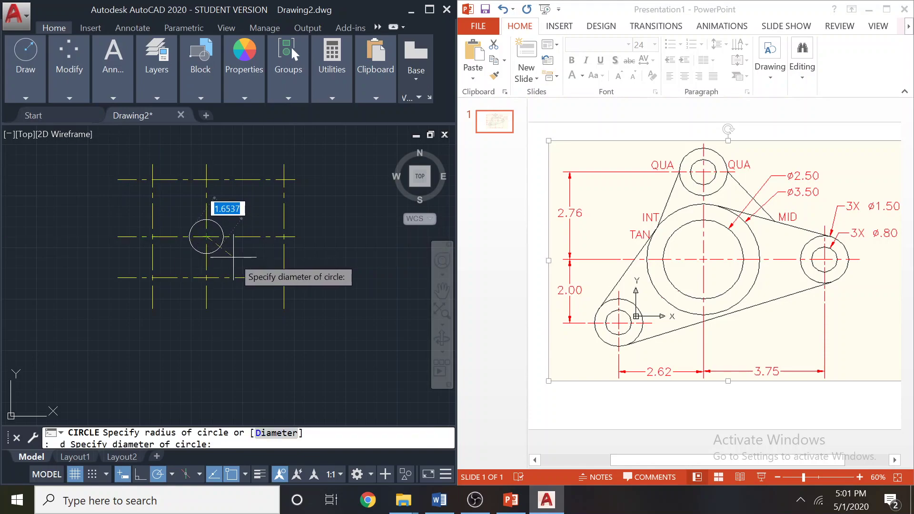
text(3.)
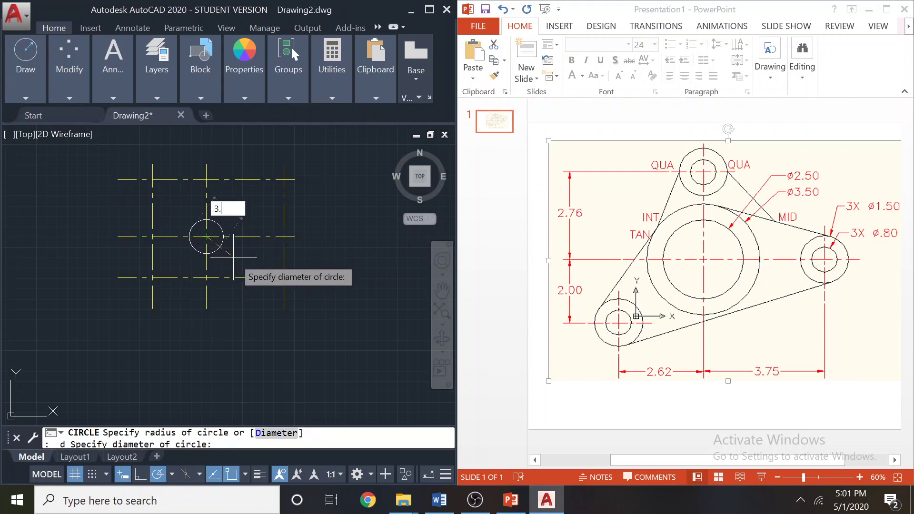
text(5)
key(Return)
scroll(196, 203, up, 2)
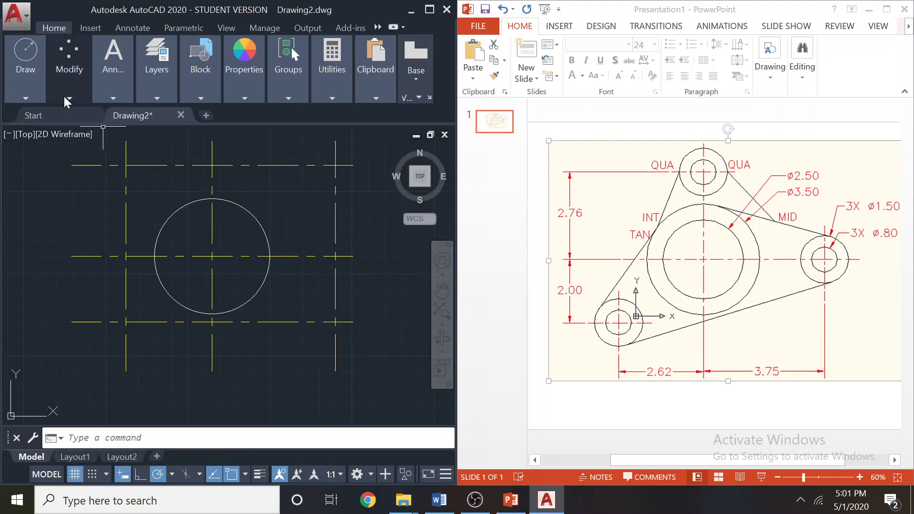
- Try offsetting the central circle by 0.5, once inward and twice outward, to form concentric circles
mouse_move(65, 97)
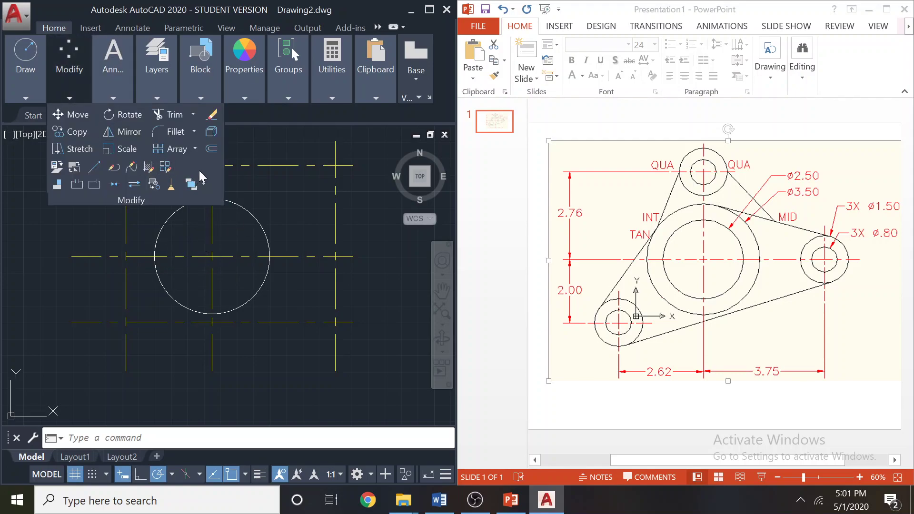
click(212, 150)
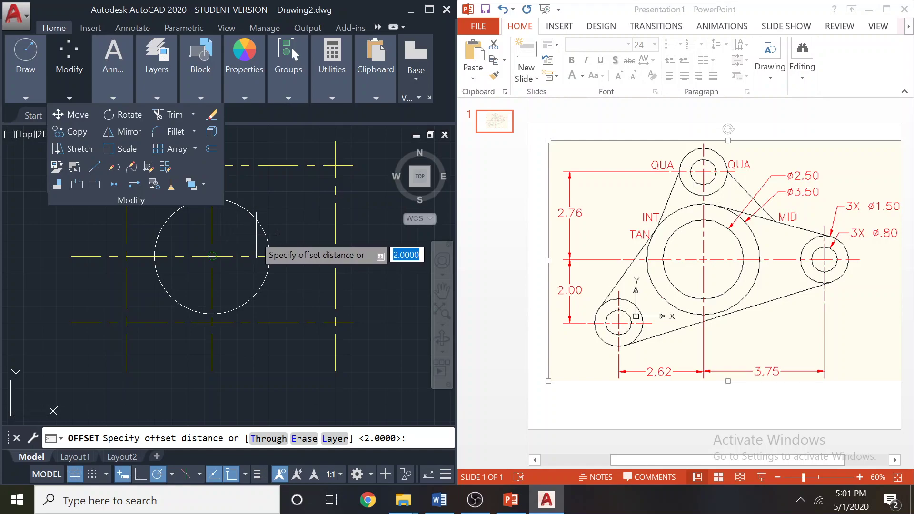
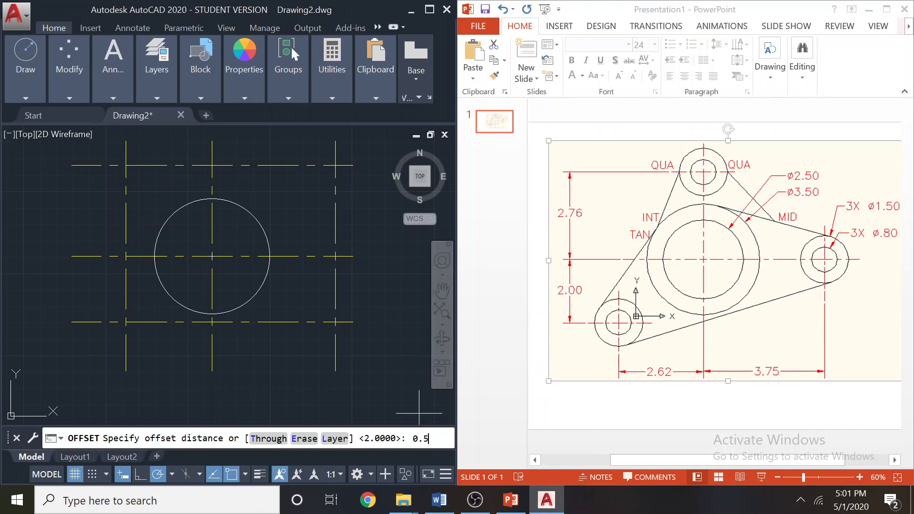
key(Return)
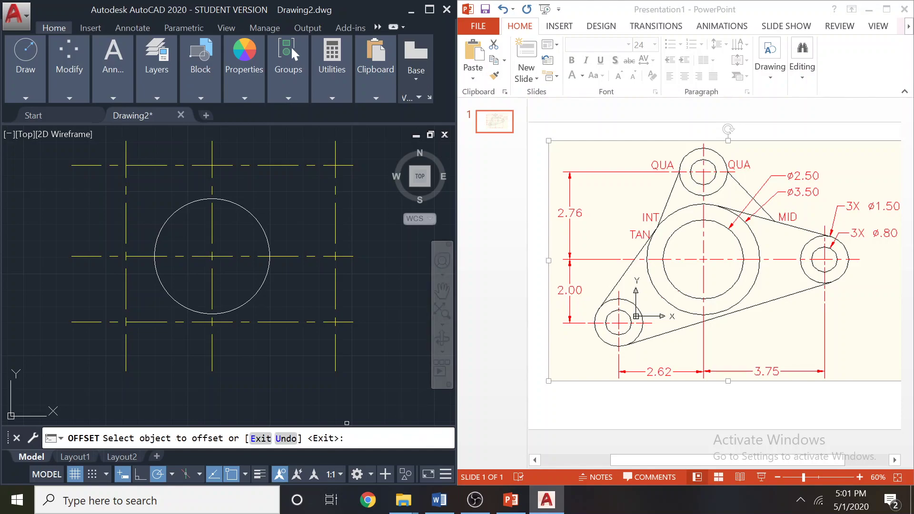
click(251, 294)
click(242, 289)
click(247, 302)
click(262, 310)
click(261, 313)
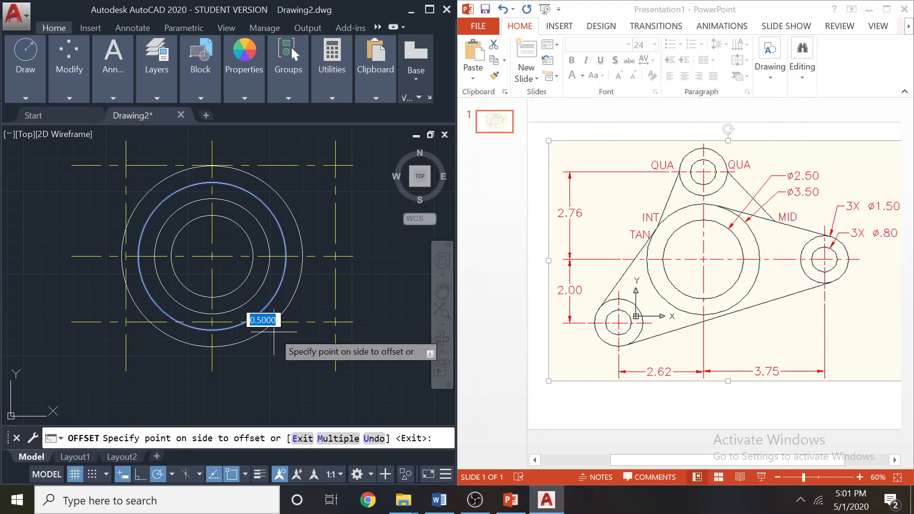
click(272, 350)
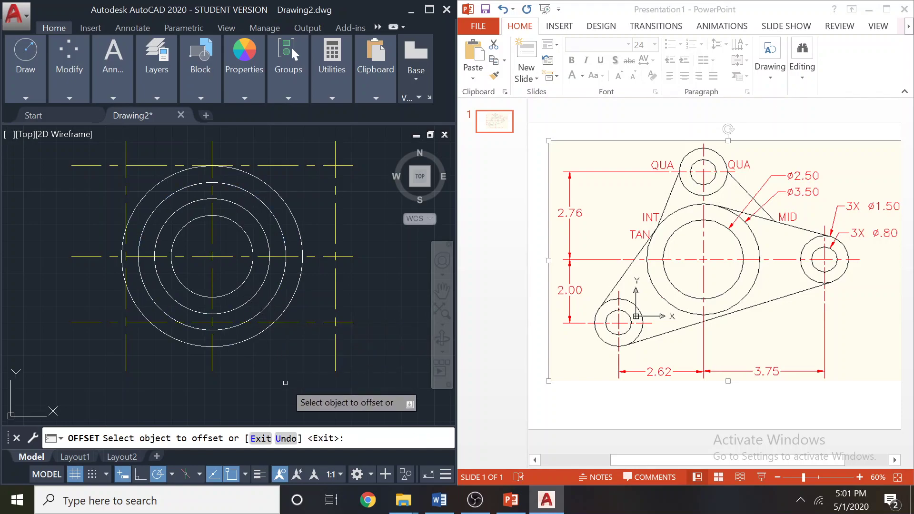
scroll(190, 255, down, 2)
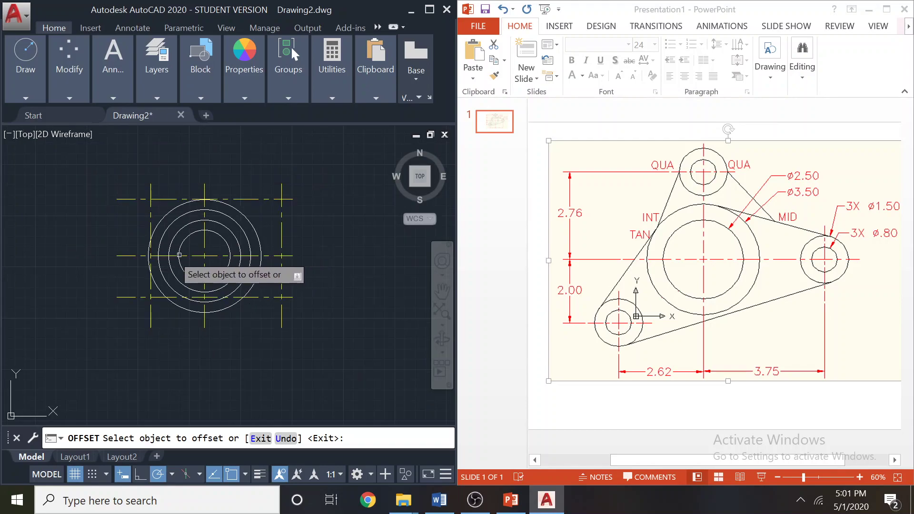
- End the Offset command and undo the circle offsets, keeping only the central 3.5 diameter circle
click(17, 95)
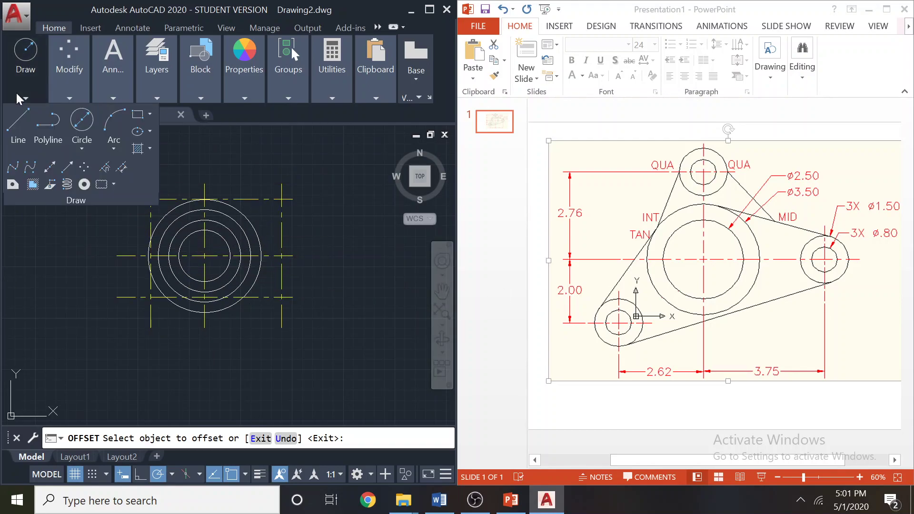
click(114, 148)
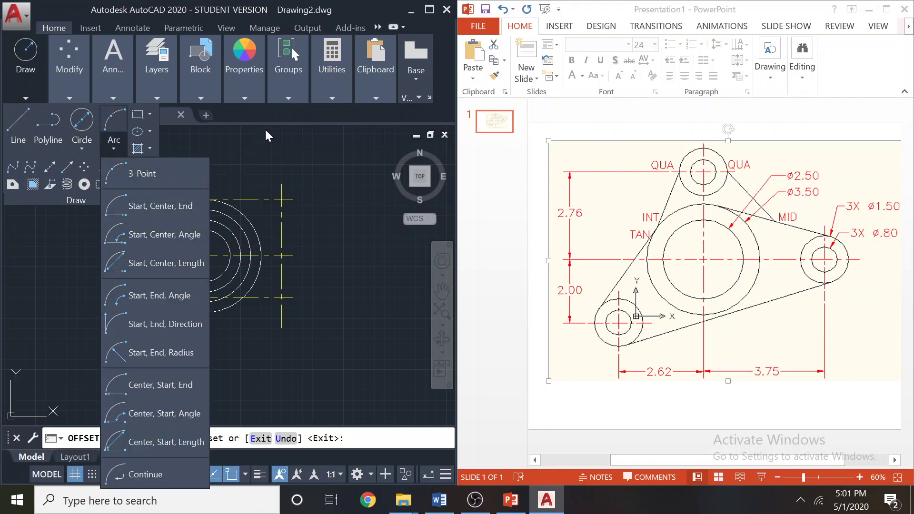
click(249, 121)
key(Escape)
scroll(195, 230, up, 2)
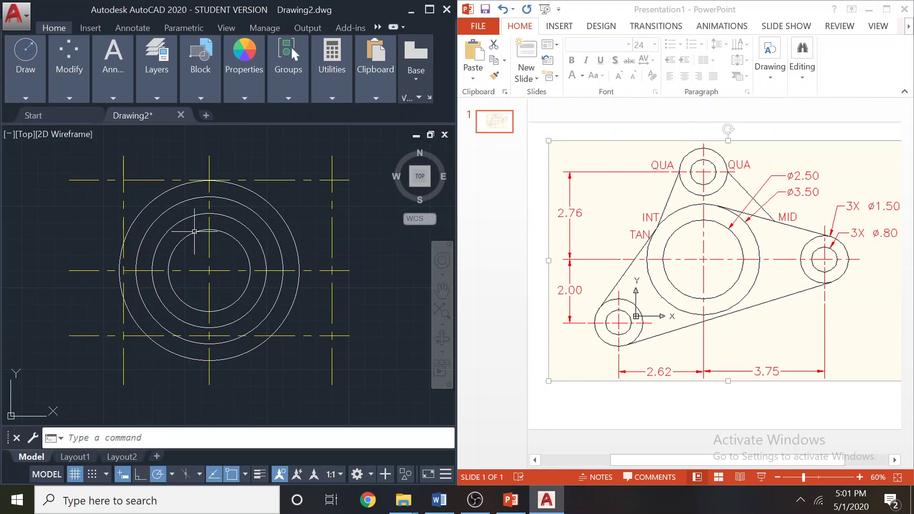
key(ctrl+z)
key(ctrl+z)
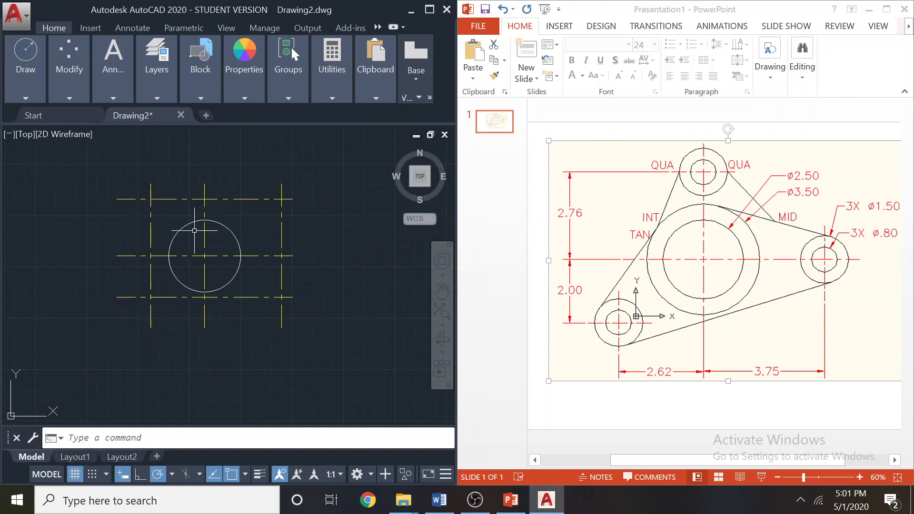
key(ctrl+y)
key(ctrl+z)
scroll(150, 191, up, 4)
scroll(147, 190, down, 2)
- Offset the 3.5 diameter circle 0.5 inward to form a single inner concentric circle
click(19, 98)
click(78, 149)
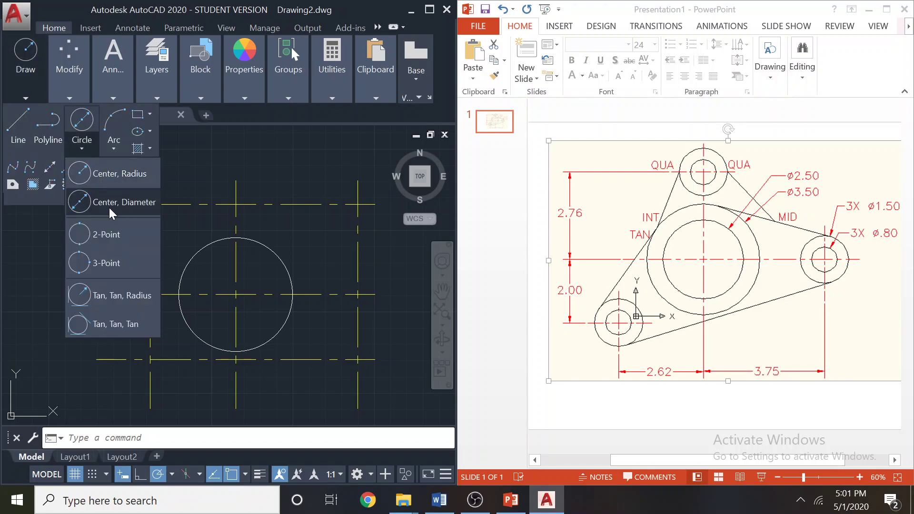
click(69, 87)
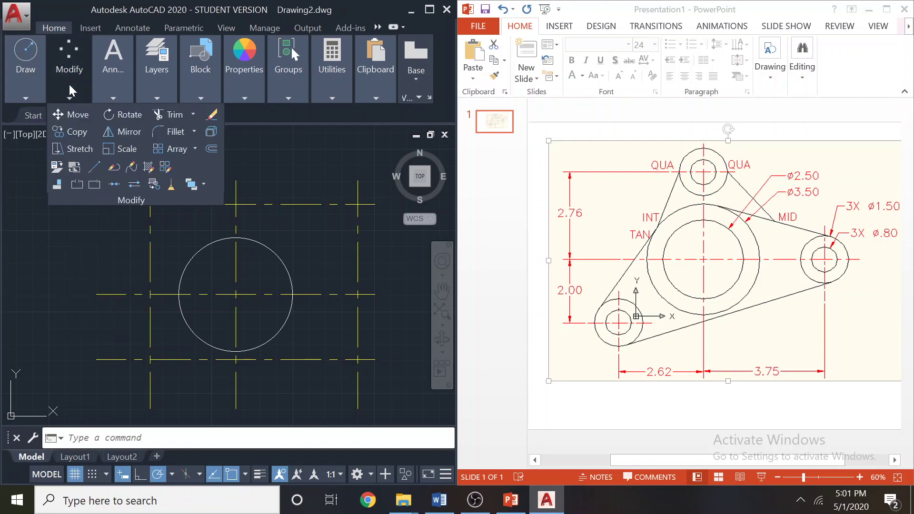
click(209, 150)
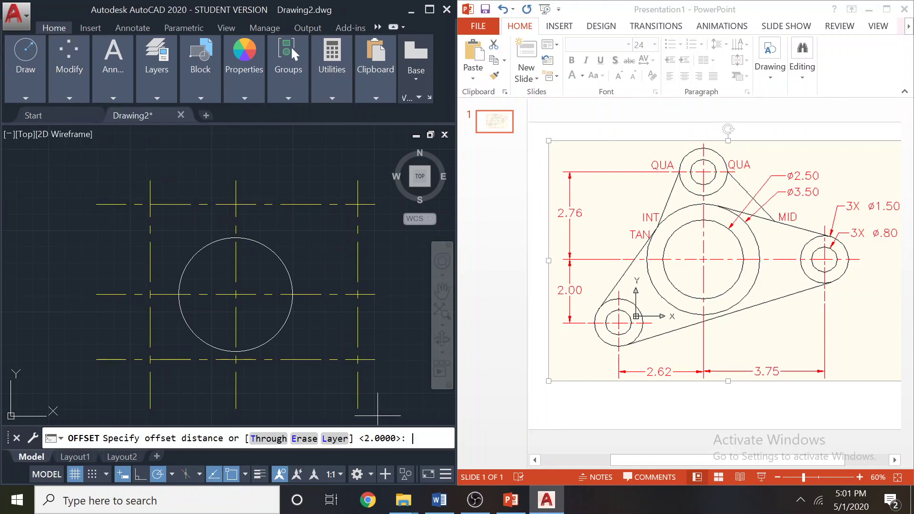
key(Return)
click(270, 343)
click(262, 333)
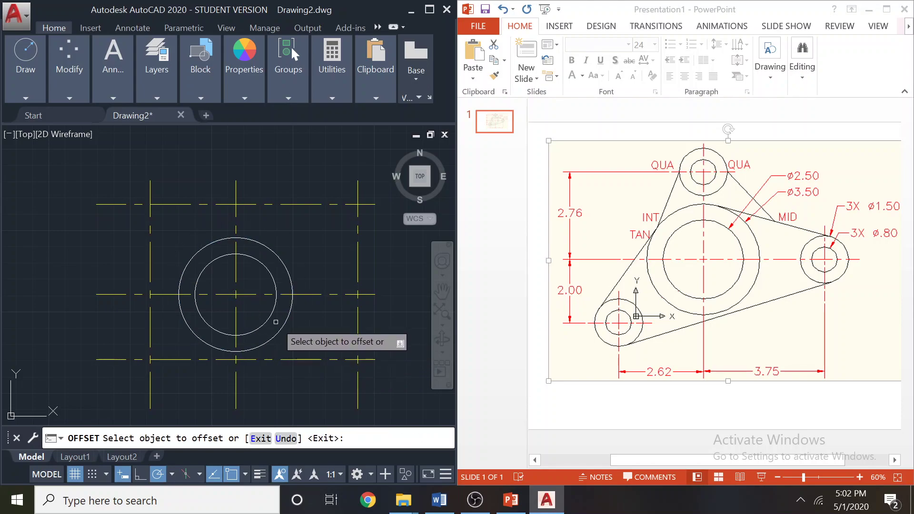
scroll(278, 293, down, 2)
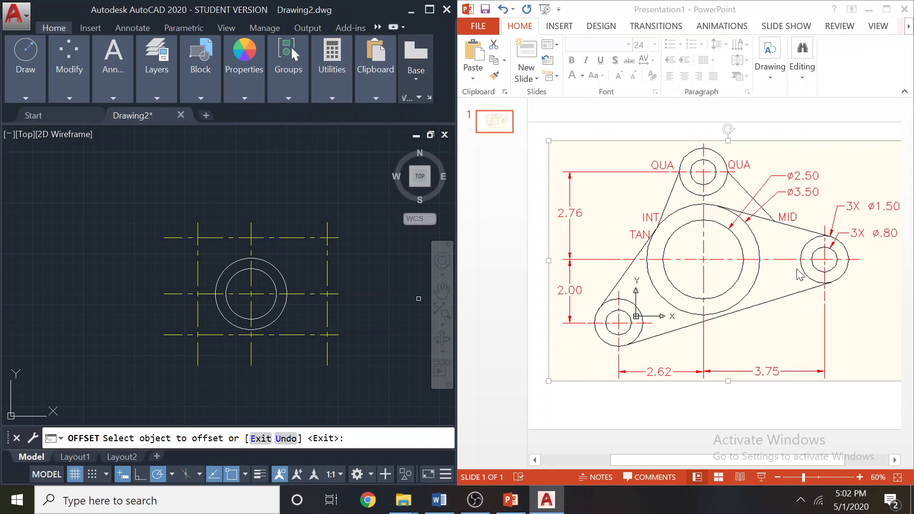
- Start a circle defined by centre and diameter, and turn off the Midpoint object snap for picking its centre
click(27, 96)
click(80, 151)
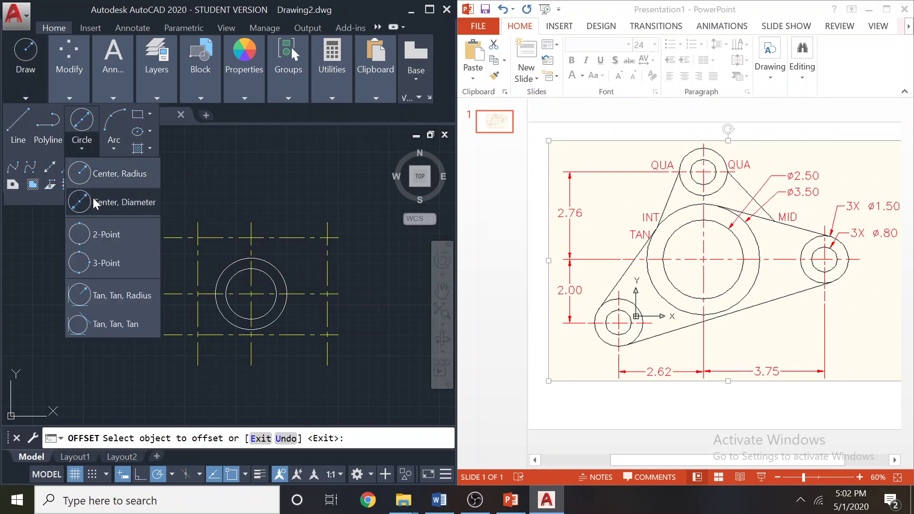
click(95, 197)
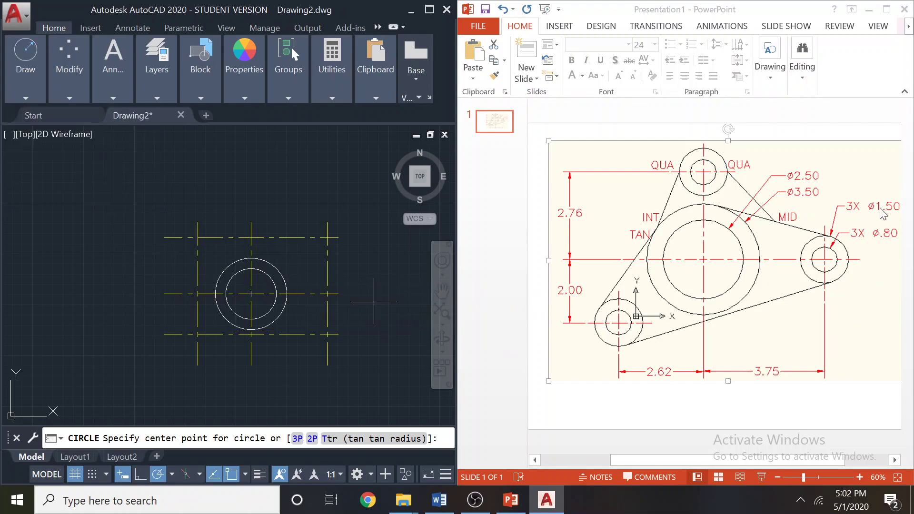
scroll(327, 286, up, 2)
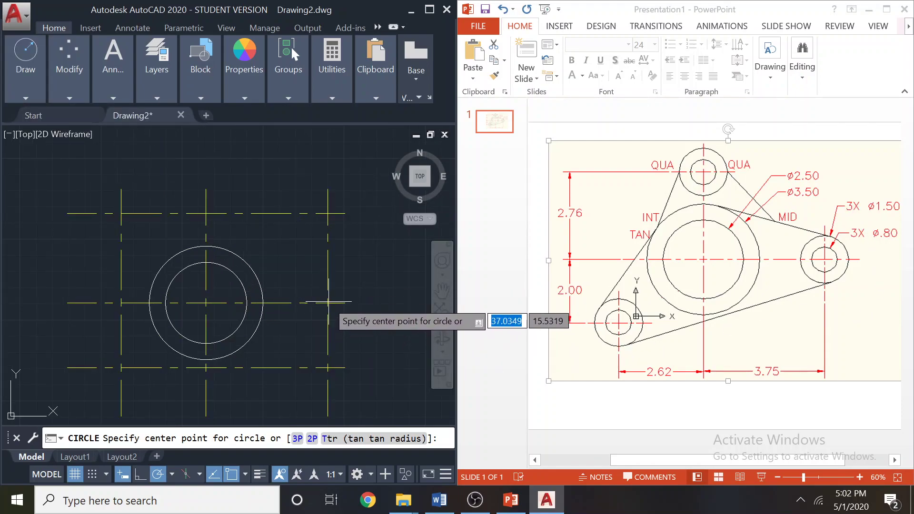
scroll(327, 301, up, 5)
scroll(326, 313, up, 3)
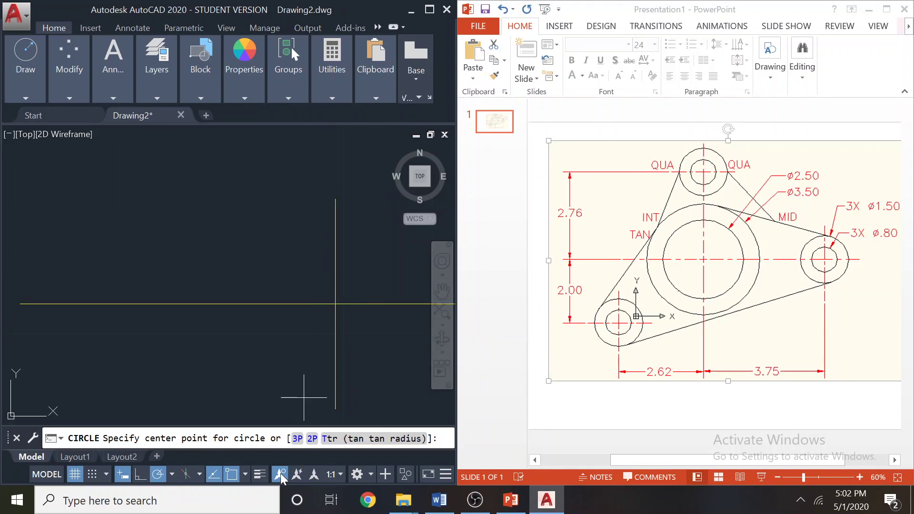
click(244, 473)
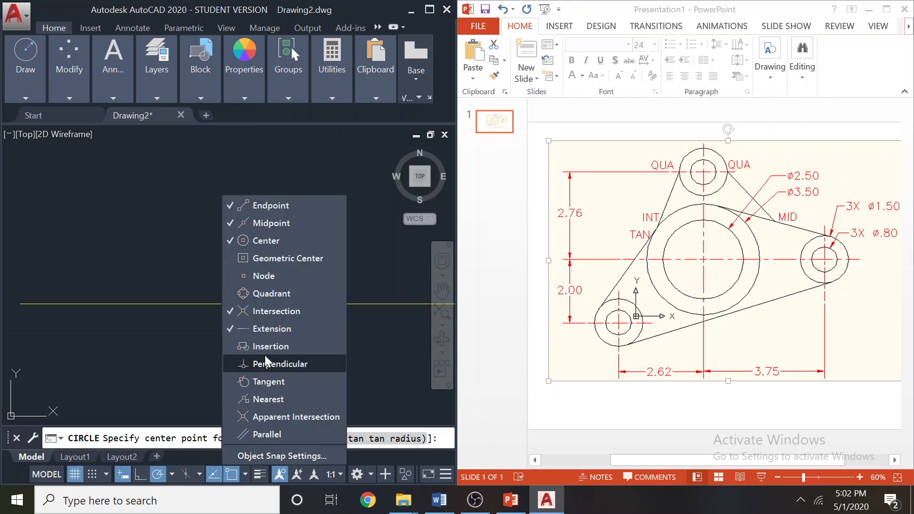
click(252, 312)
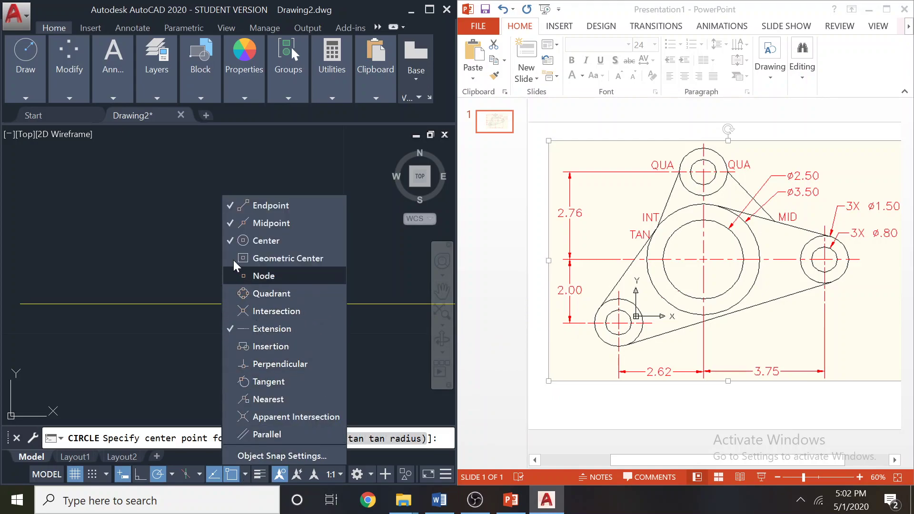
click(234, 227)
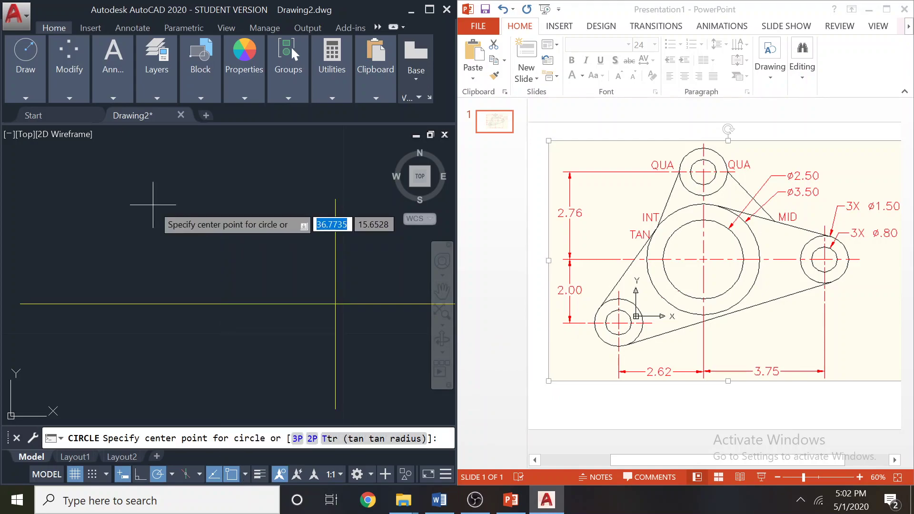
click(336, 303)
scroll(339, 333, down, 4)
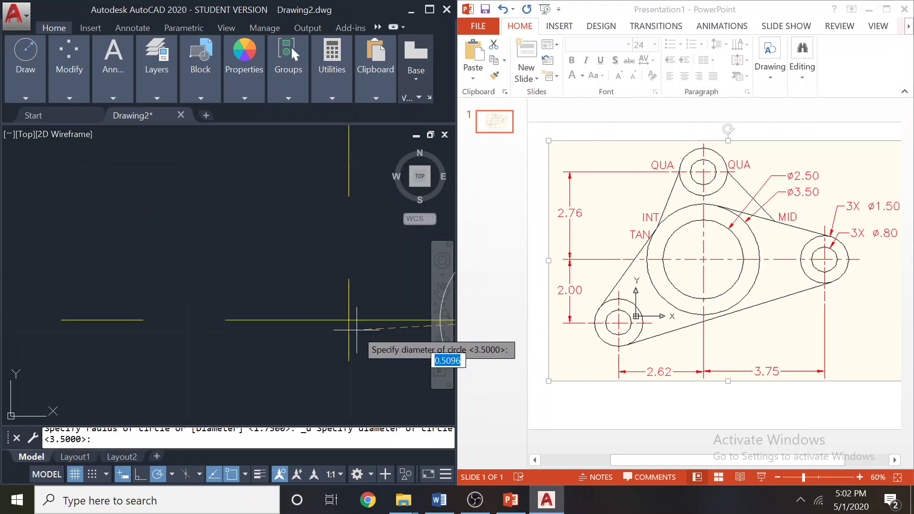
key(Escape)
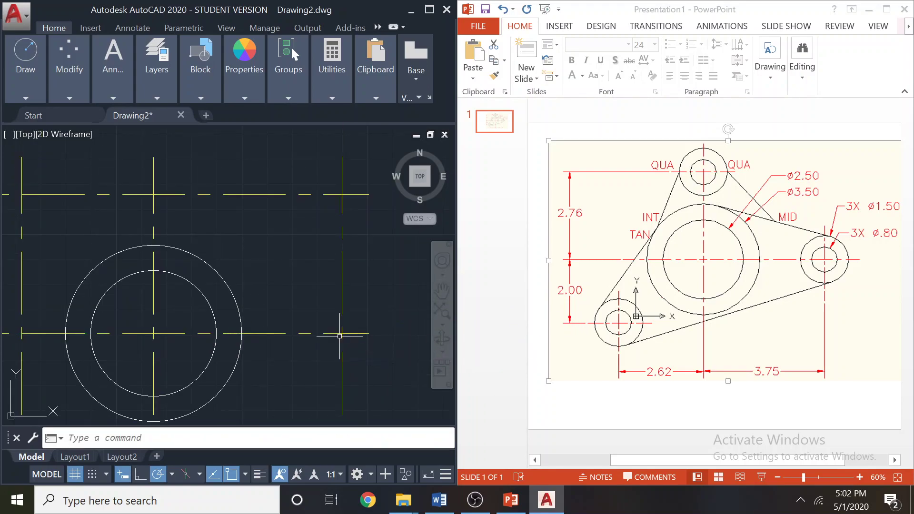
- With the Endpoint object snap turned off, draw a circle of diameter 1.5 centred where the right vertical and middle horizontal centre lines cross
scroll(314, 336, up, 6)
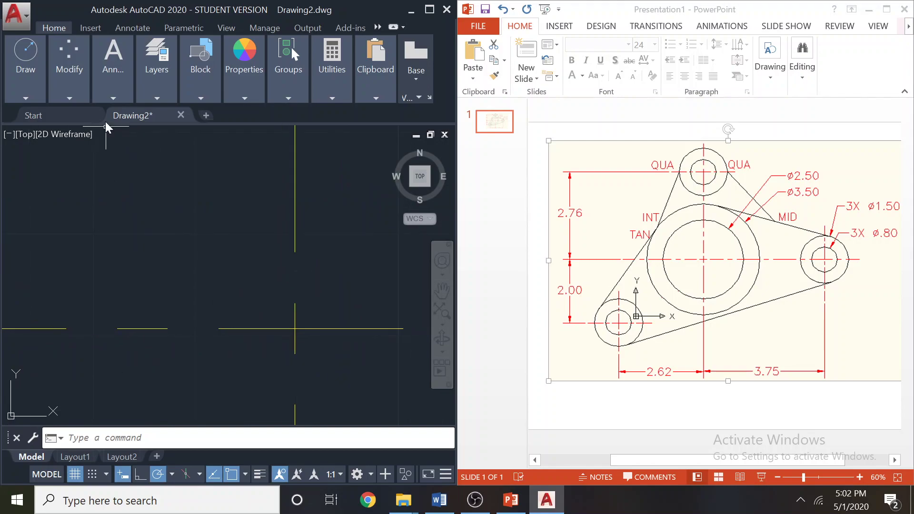
click(68, 96)
click(28, 98)
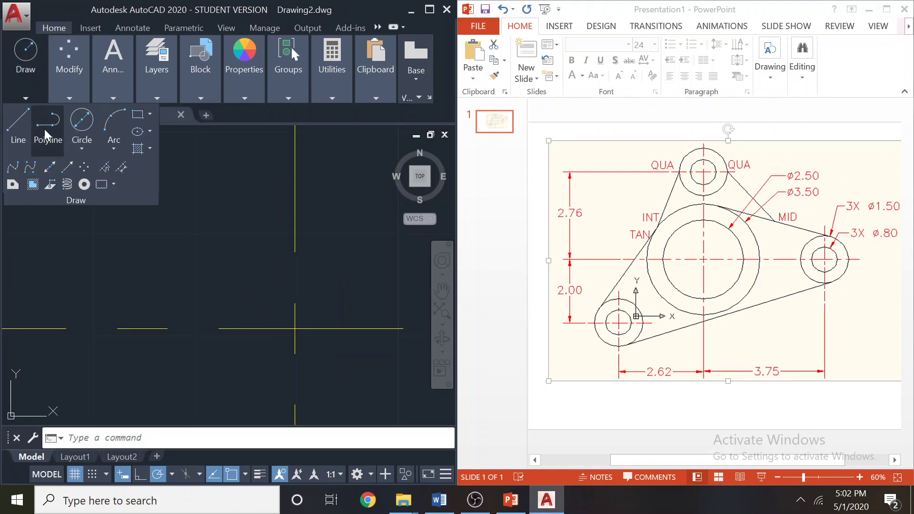
click(73, 144)
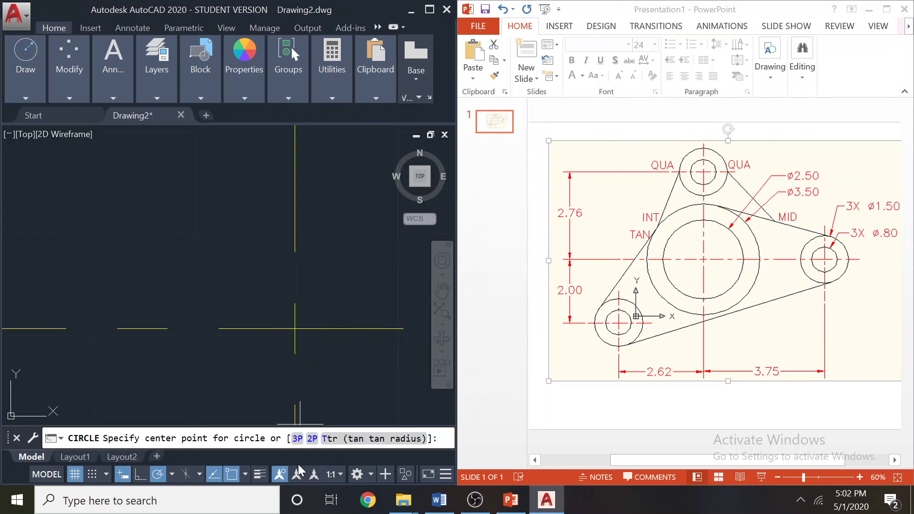
click(245, 475)
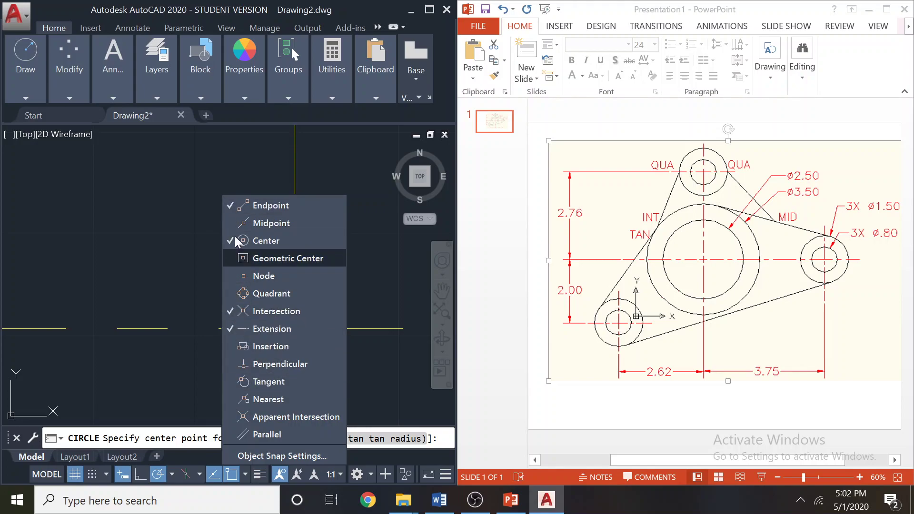
click(231, 210)
click(187, 206)
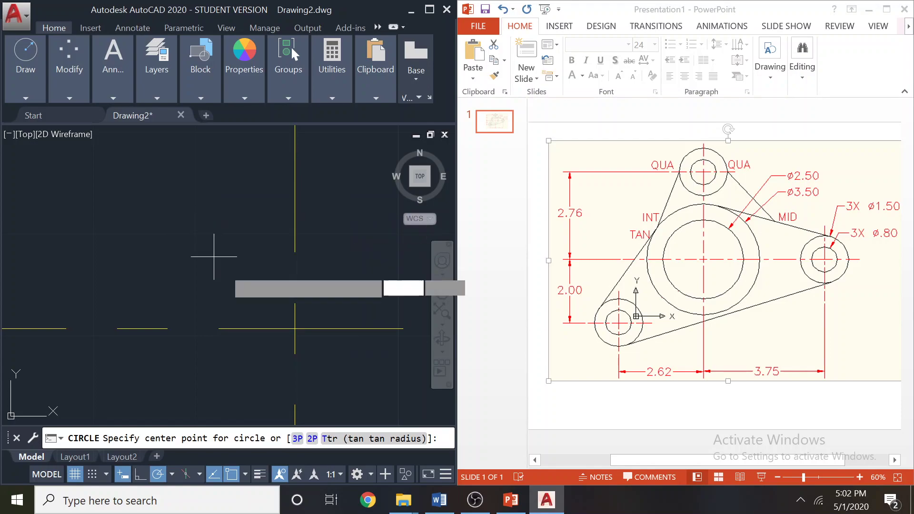
click(294, 328)
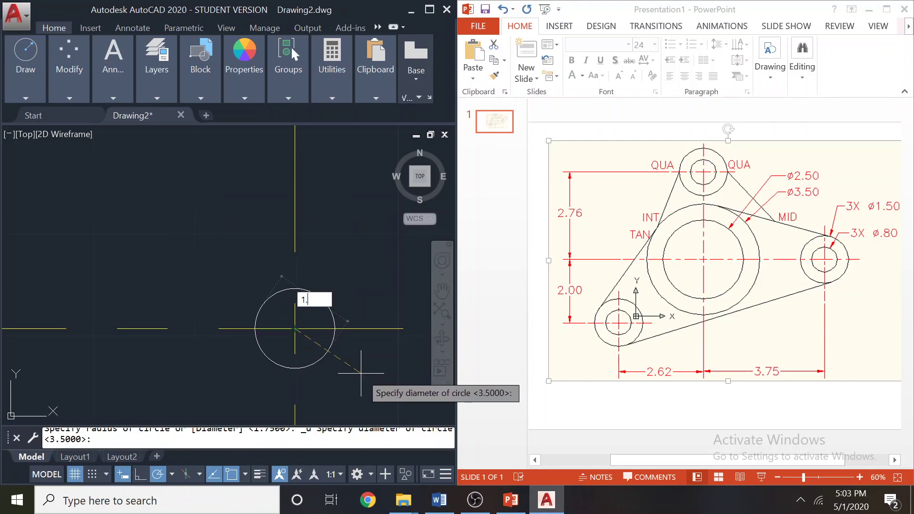
key(Return)
scroll(295, 290, down, 4)
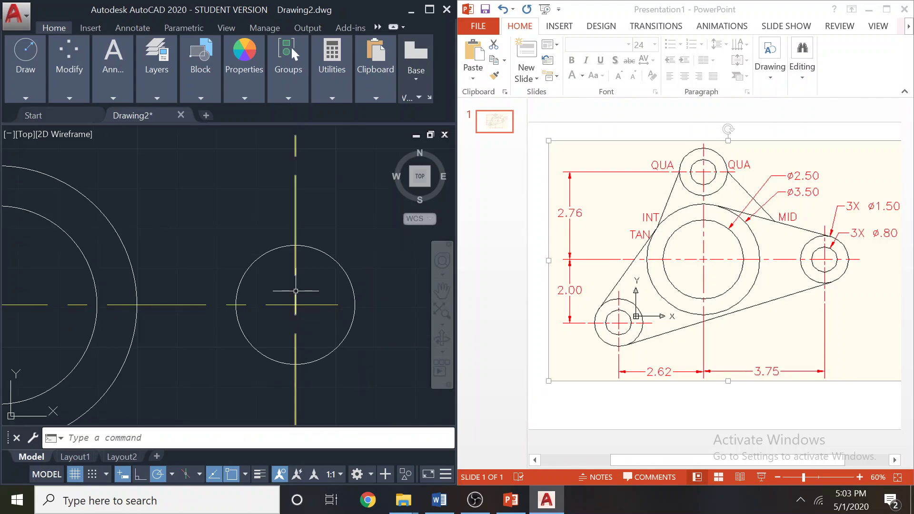
- Draw a concentric circle of diameter 0.8 inside the 1.5 diameter circle on the right
right_click(199, 212)
click(267, 221)
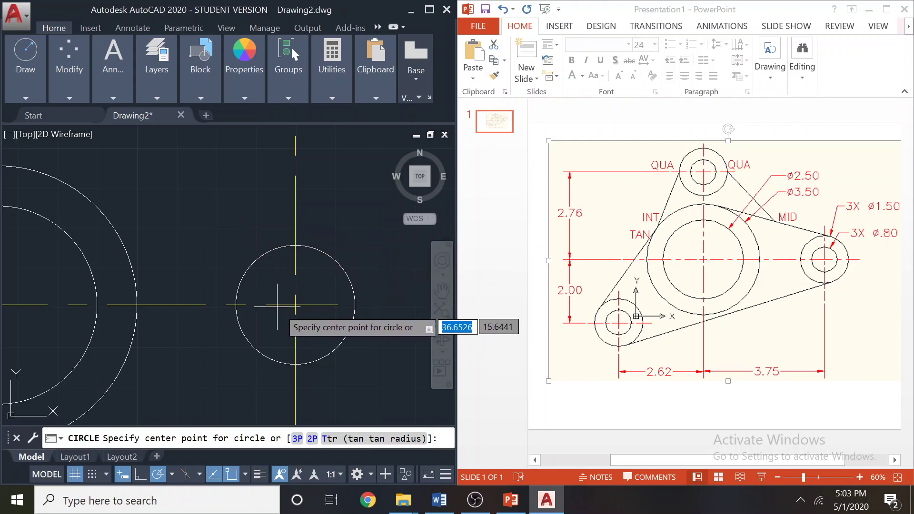
click(295, 305)
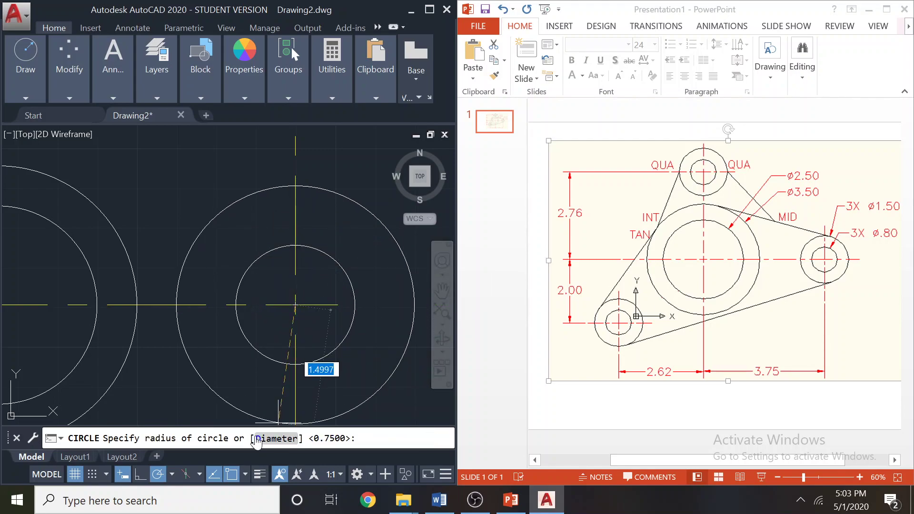
click(286, 439)
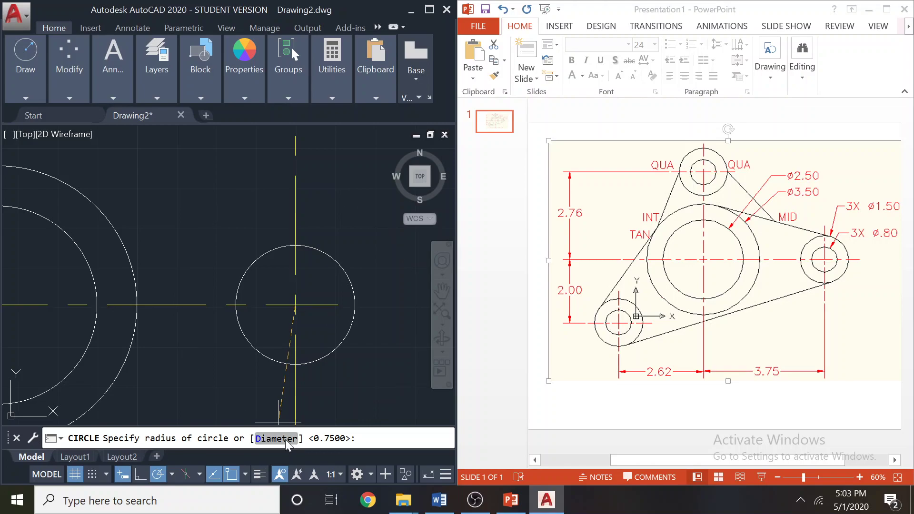
text(0.8)
key(Return)
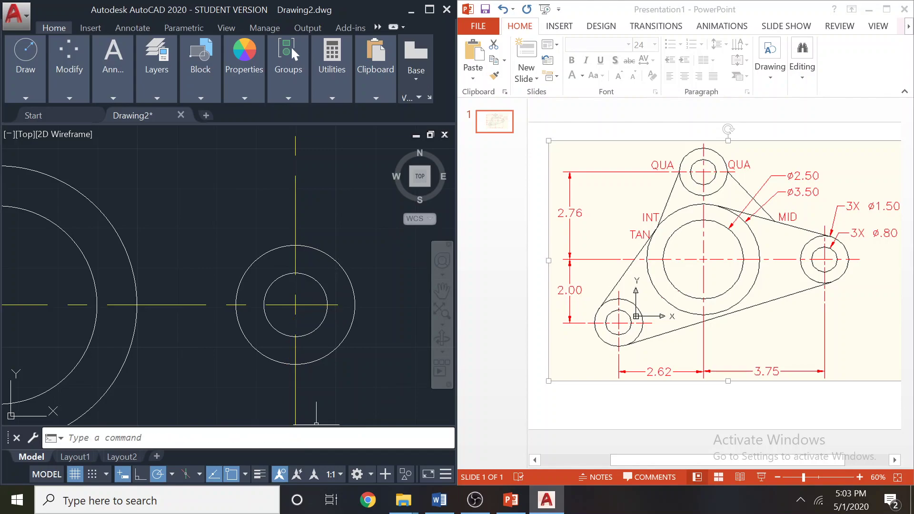
- Copy both right-hand small circles from their centre to the upper intersection on the central vertical line and the lower-left centre line intersection
scroll(245, 295, down, 3)
middle_drag(195, 273, 289, 260)
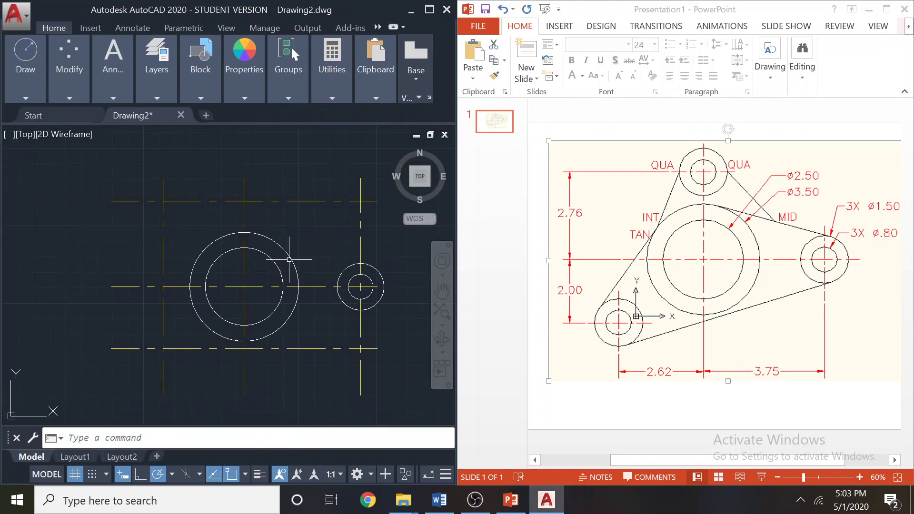
click(382, 301)
click(370, 295)
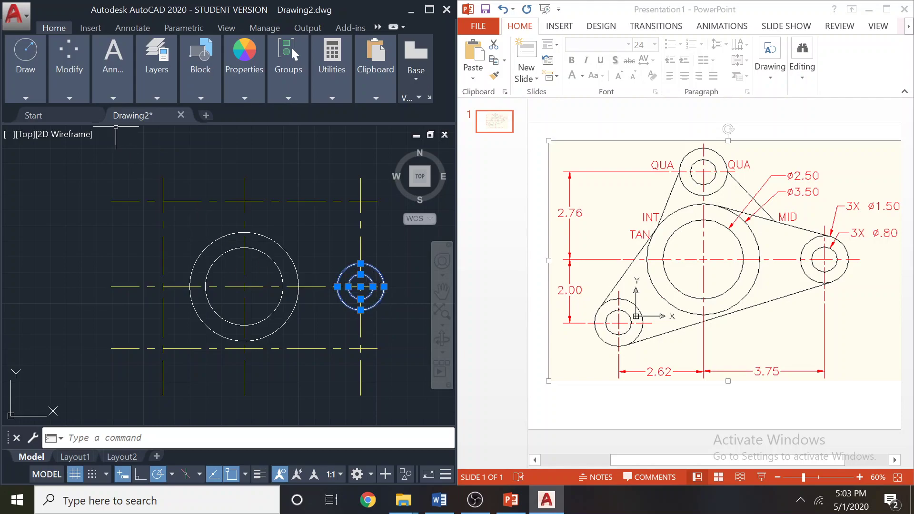
mouse_move(63, 90)
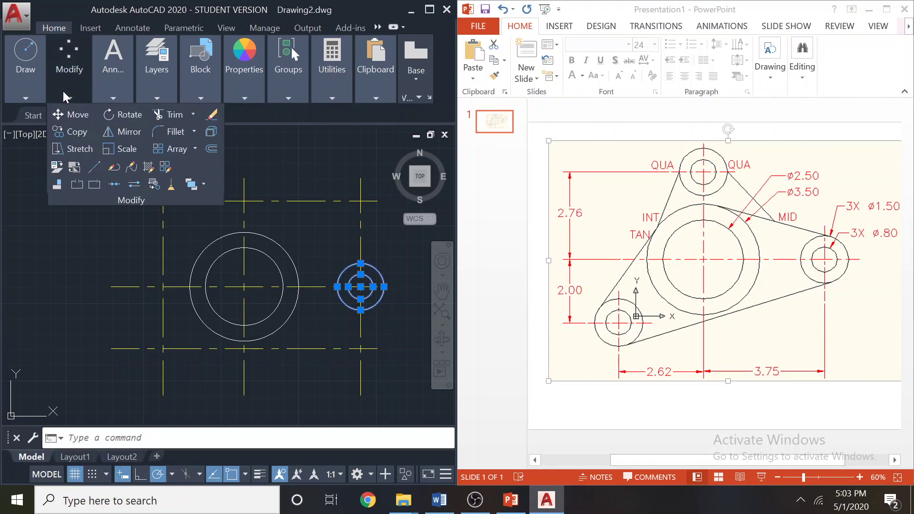
click(69, 132)
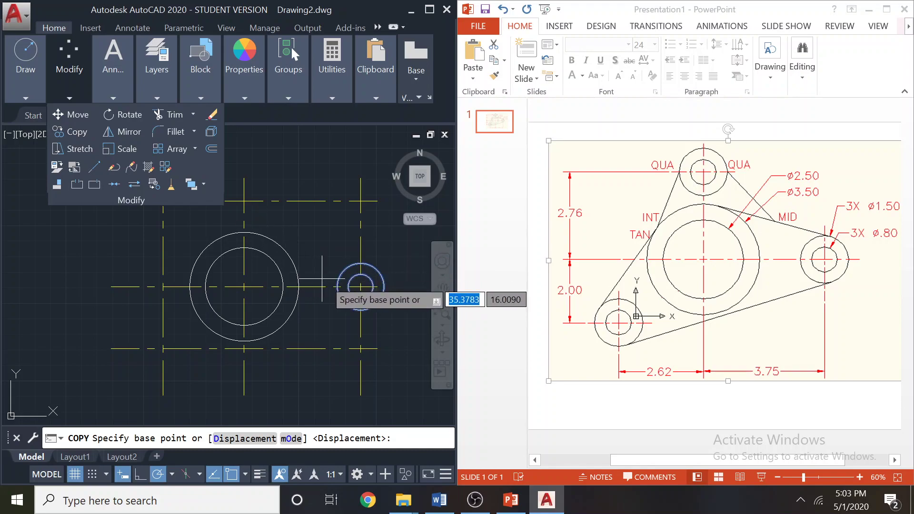
click(370, 282)
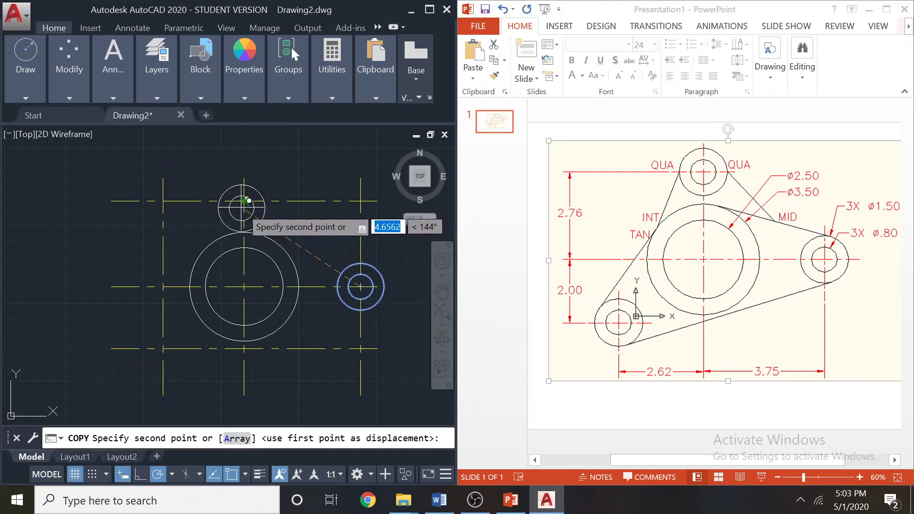
click(244, 201)
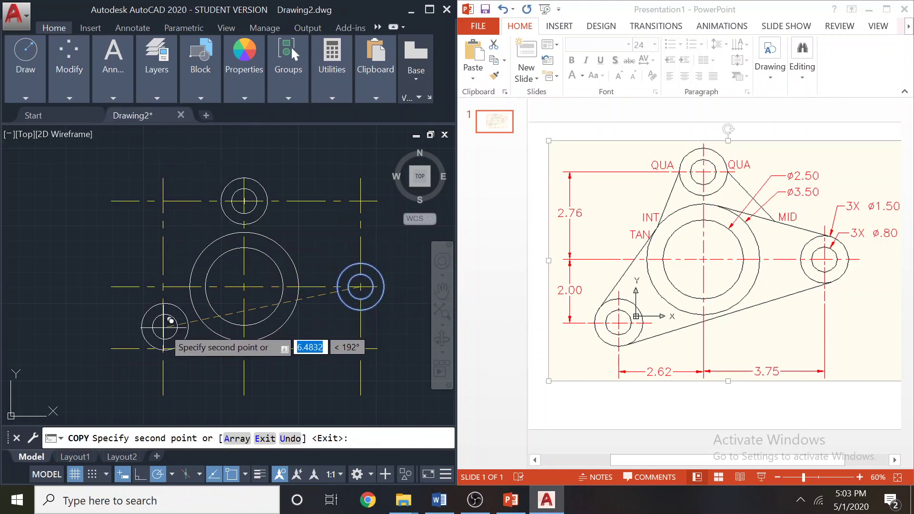
click(170, 341)
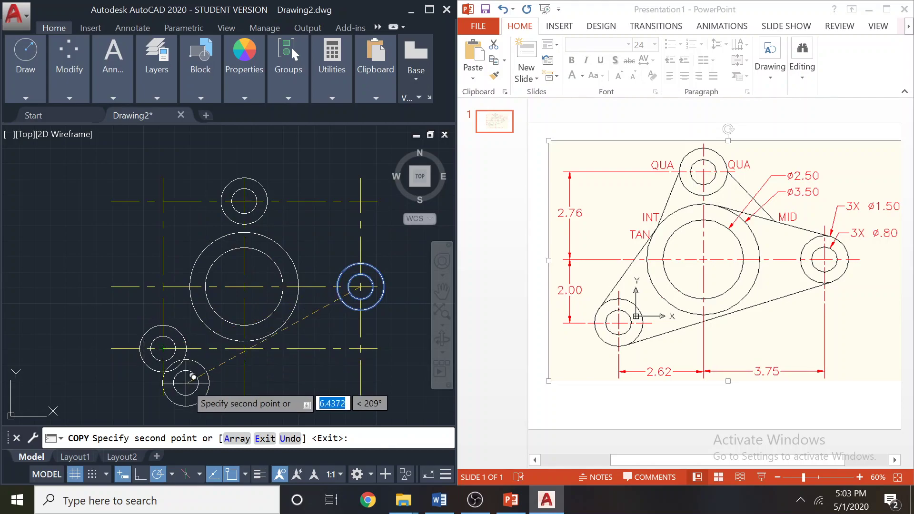
key(Return)
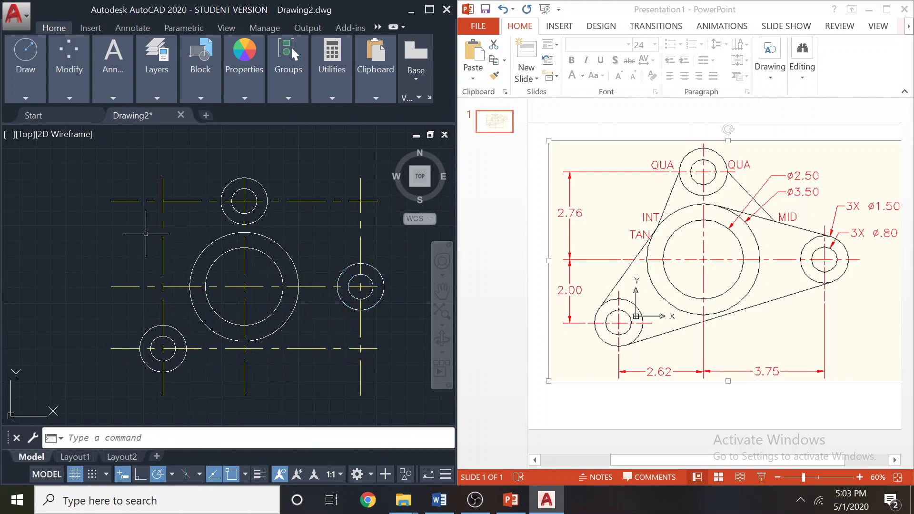
- Start a line and configure the object snaps for it, with Tangent and Endpoint turned on and Center turned off
click(23, 95)
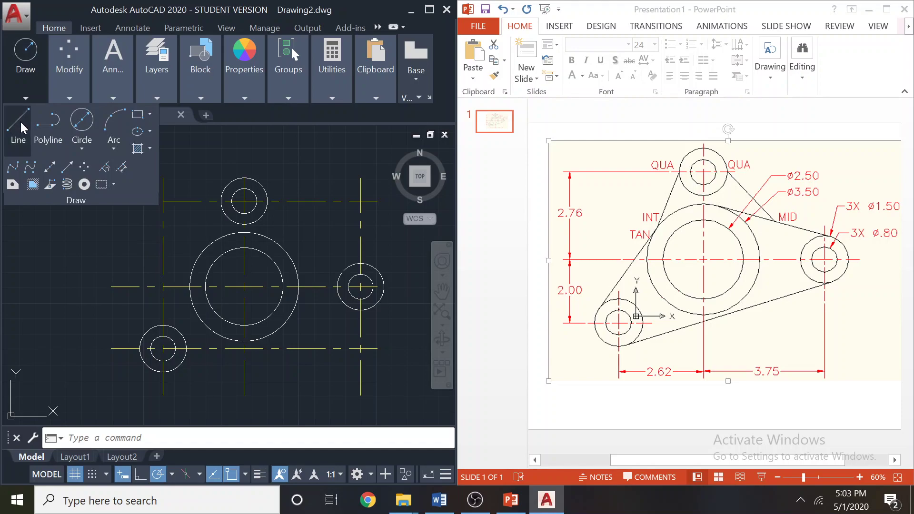
click(20, 123)
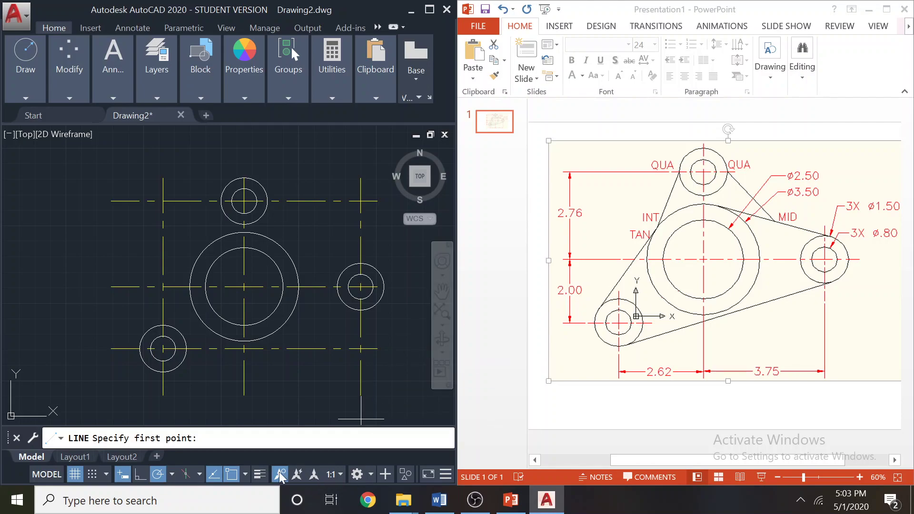
click(245, 472)
click(273, 382)
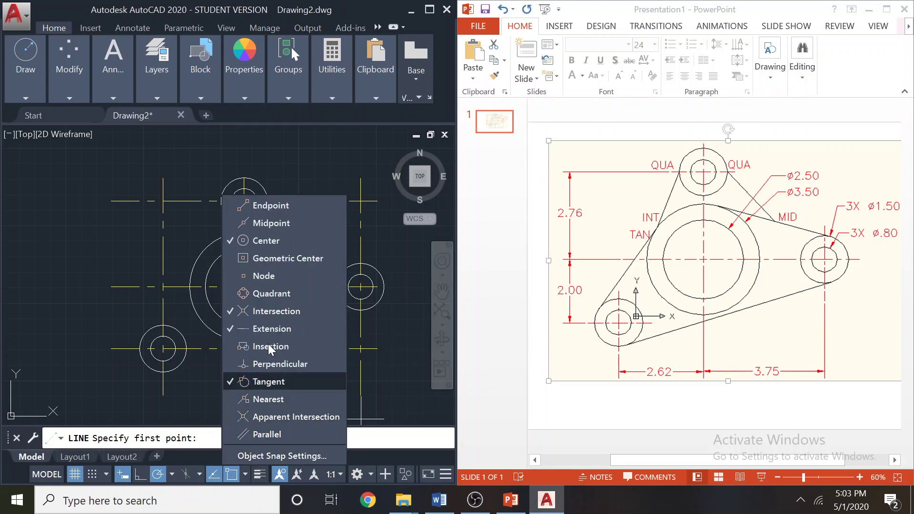
click(241, 207)
click(133, 251)
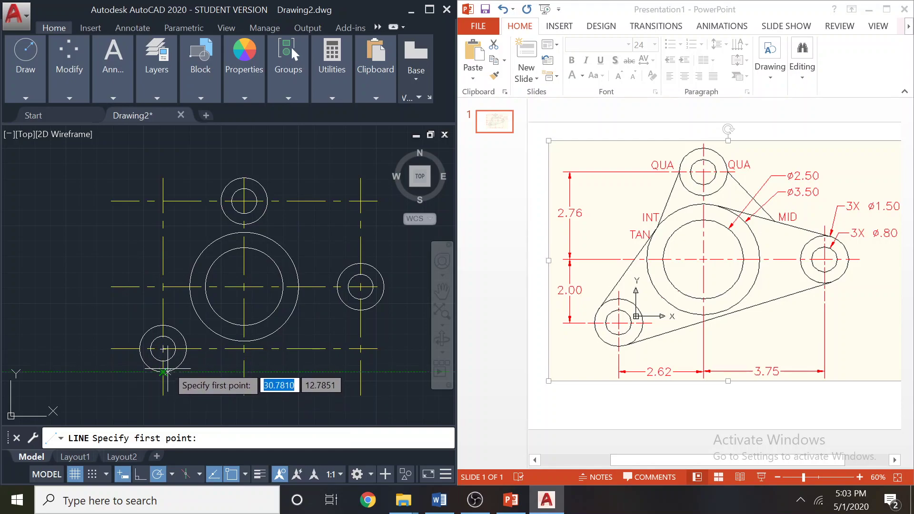
scroll(172, 362, up, 2)
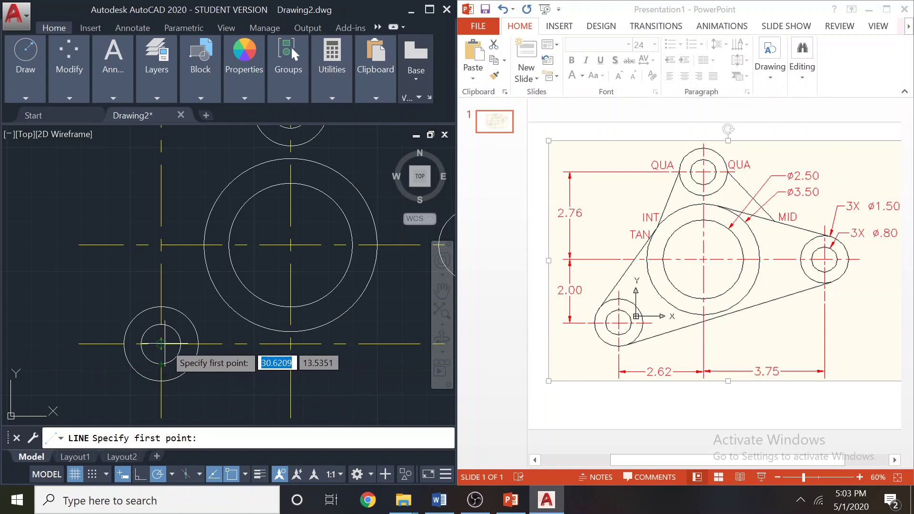
click(249, 472)
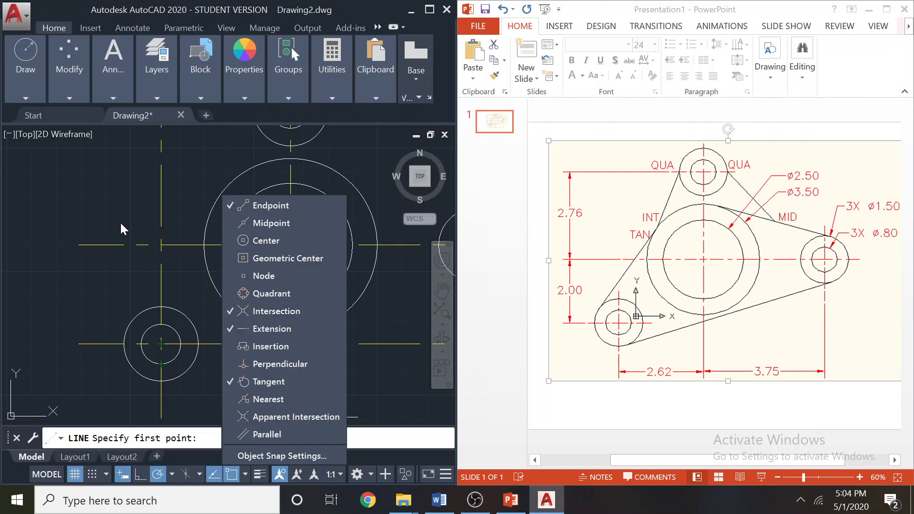
click(97, 287)
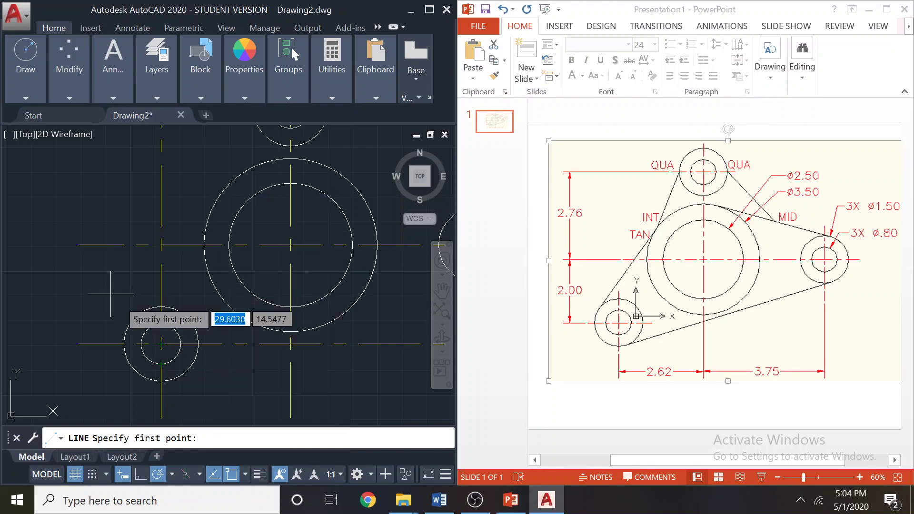
- Draw the lower connecting line tangent to the undersides of the lower-left and right 1.5 diameter circles
click(172, 378)
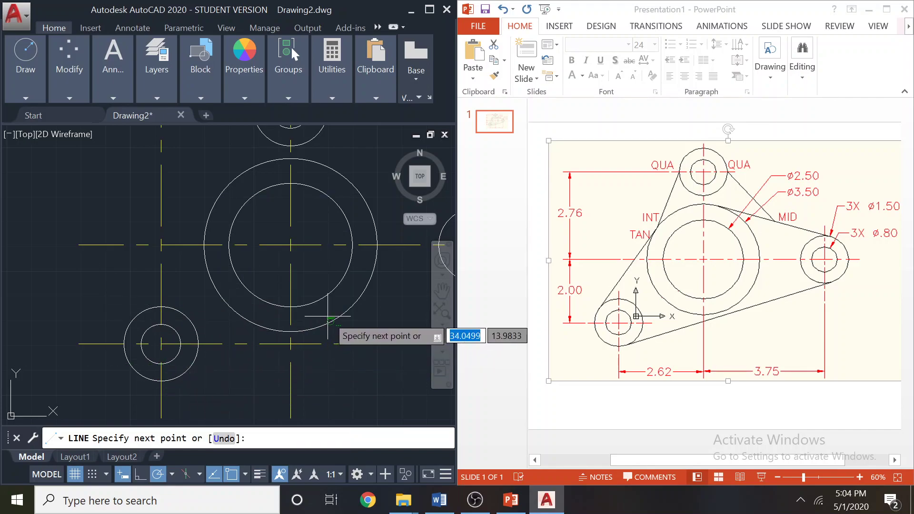
middle_drag(321, 318, 118, 321)
scroll(290, 292, up, 4)
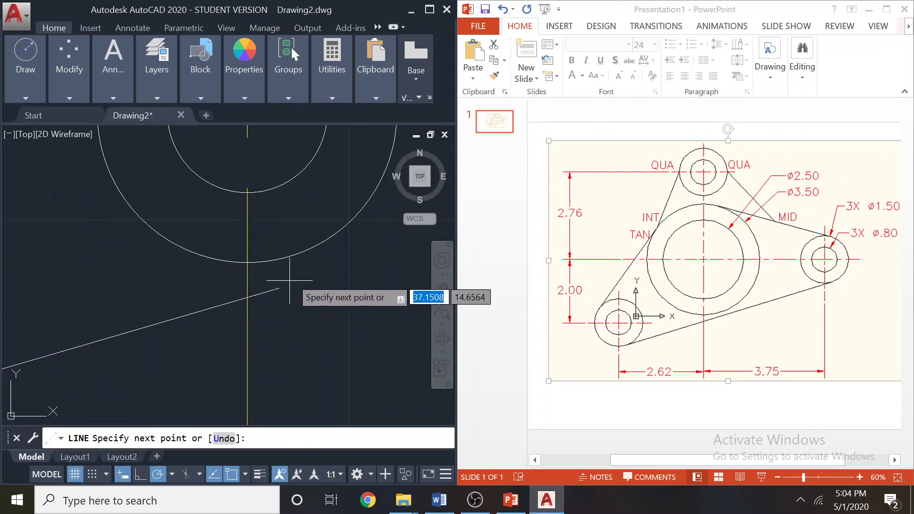
click(309, 253)
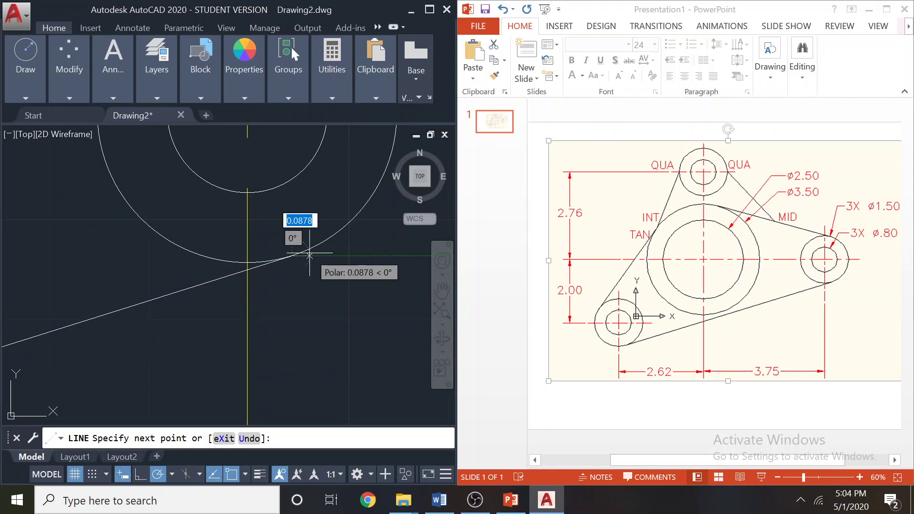
key(Escape)
scroll(319, 316, down, 5)
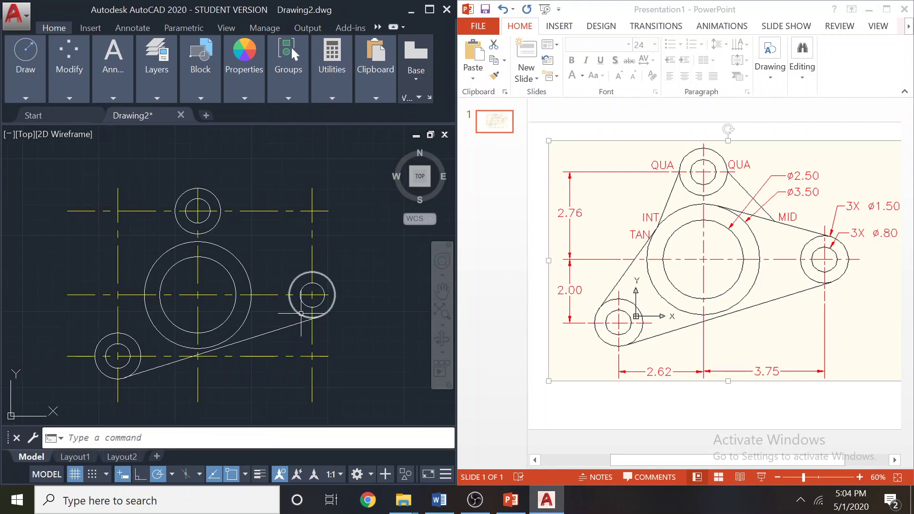
- Draw a line tangent from the top of the right 1.5 diameter circle to the top of the large 3.5 diameter circle
click(245, 474)
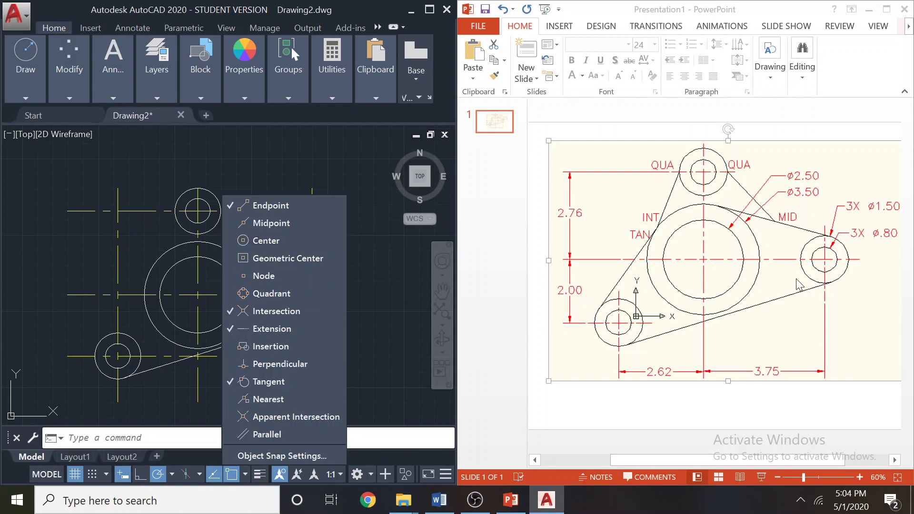
click(378, 257)
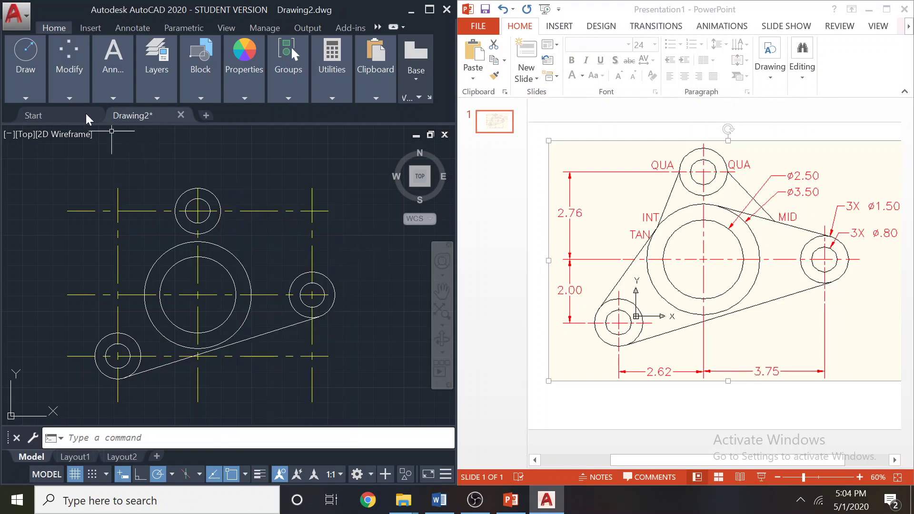
mouse_move(22, 84)
click(18, 122)
scroll(305, 274, up, 5)
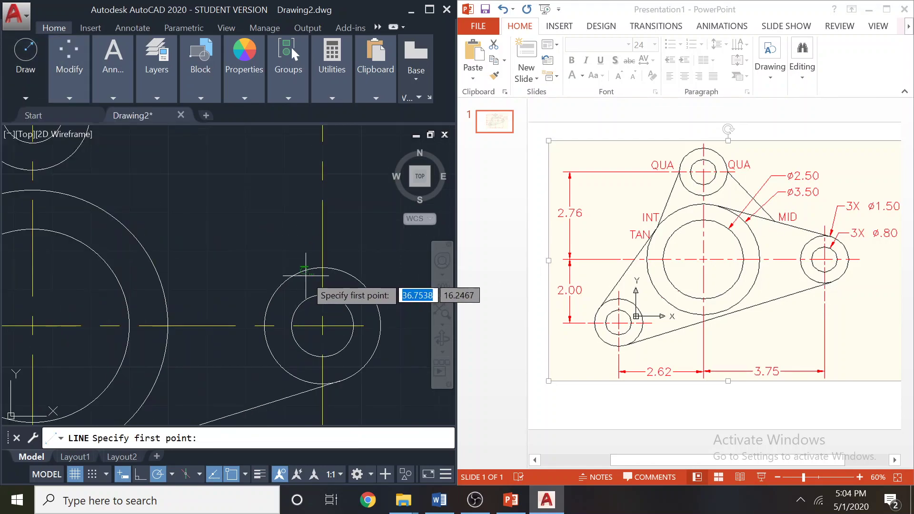
click(348, 275)
middle_drag(198, 223, 338, 293)
click(215, 265)
key(Return)
scroll(278, 245, down, 2)
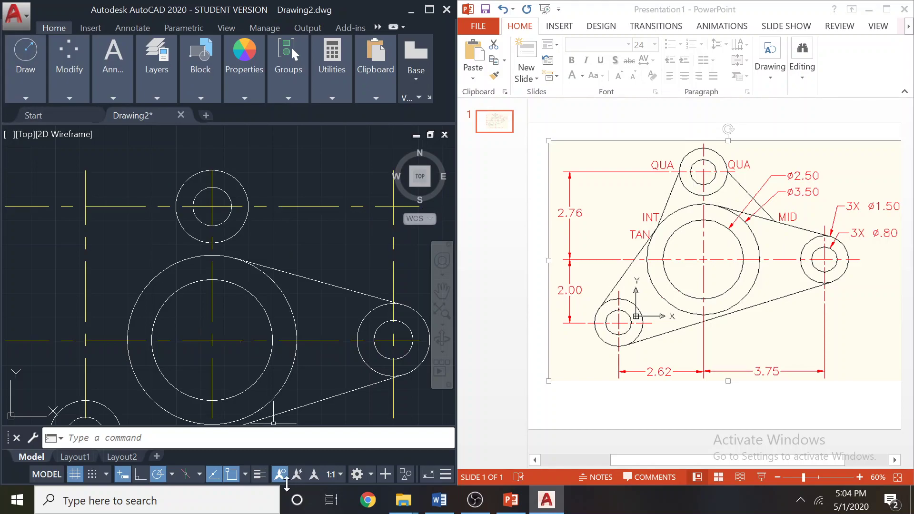
- Turn on the Quadrant object snap and start a line at the right quadrant of the upper 1.5 diameter circle
click(245, 474)
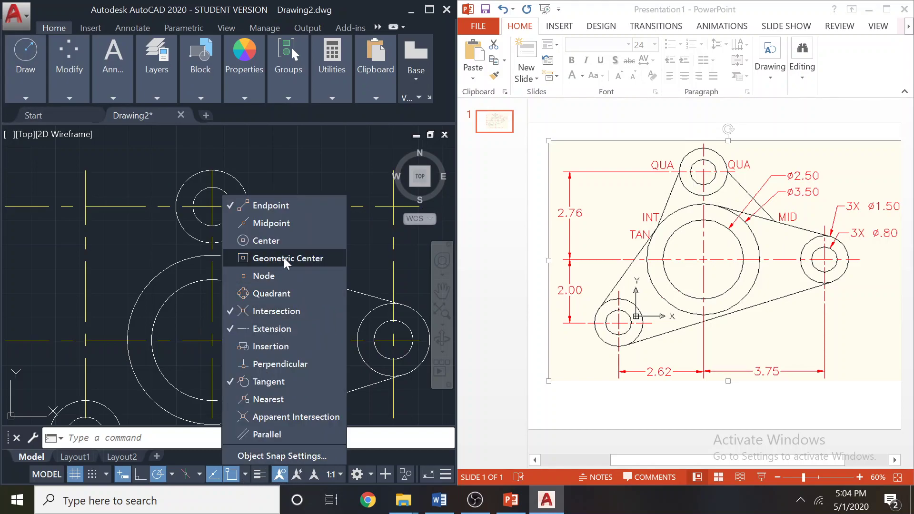
click(270, 293)
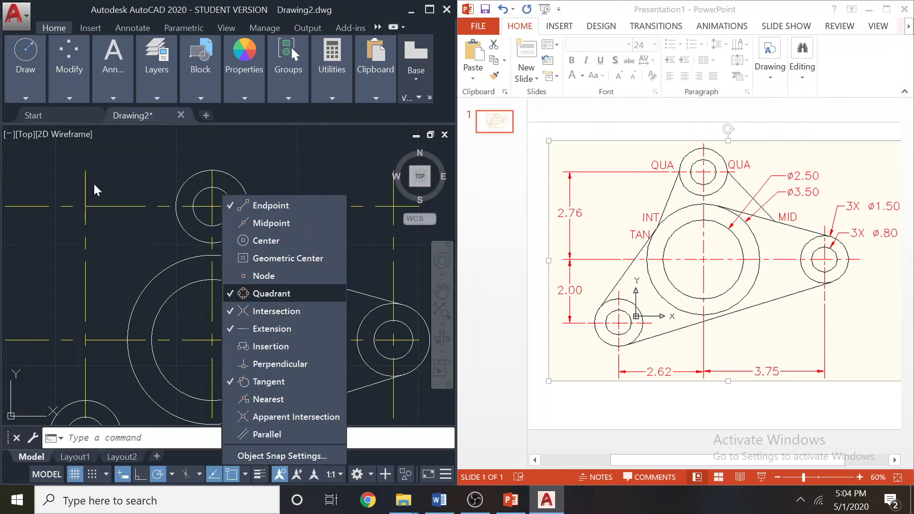
click(24, 90)
click(15, 125)
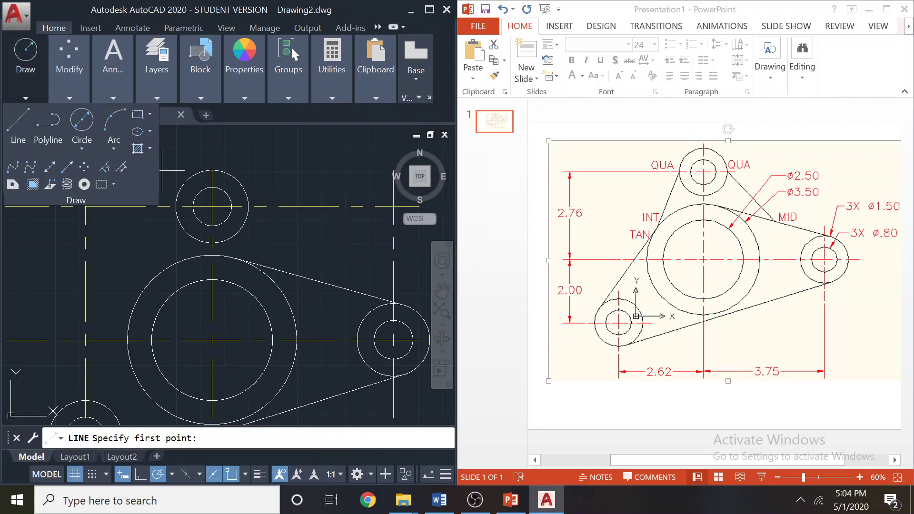
click(248, 207)
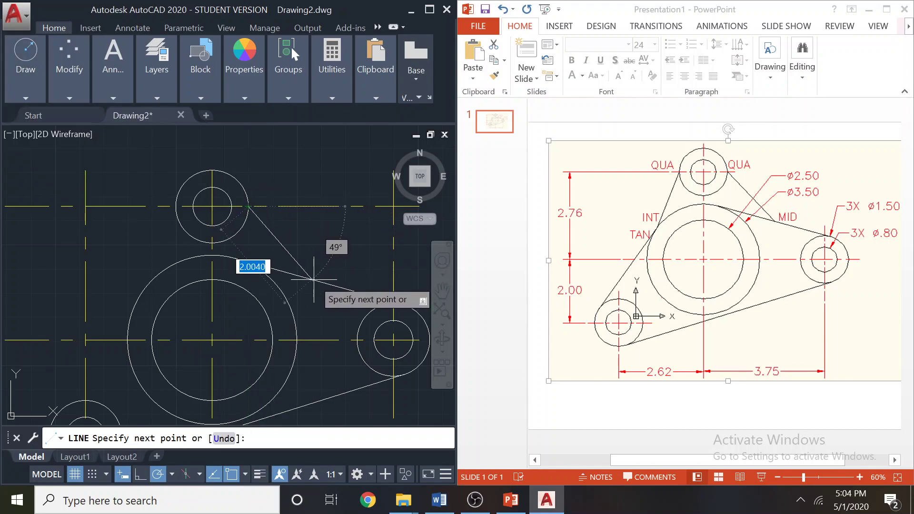
- End the line at the midpoint of the upper-right tangent line, using a one-time Midpoint snap override
click(245, 474)
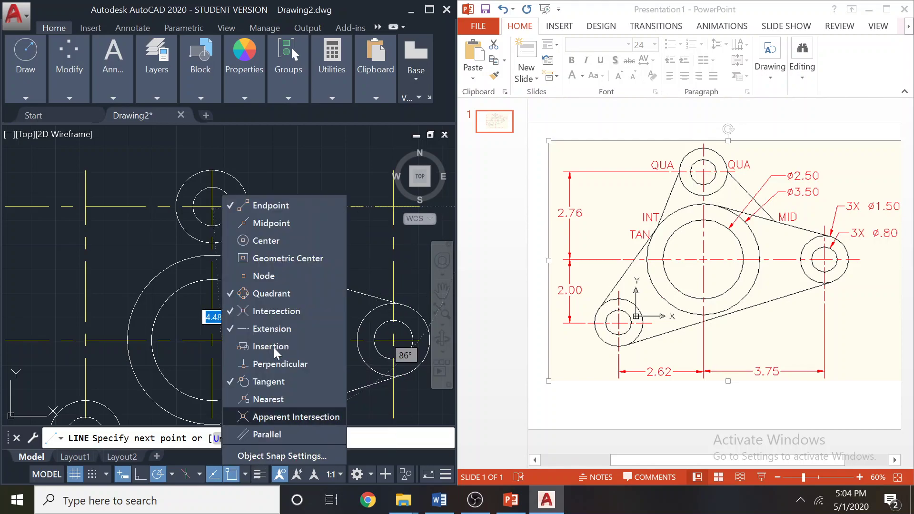
click(269, 225)
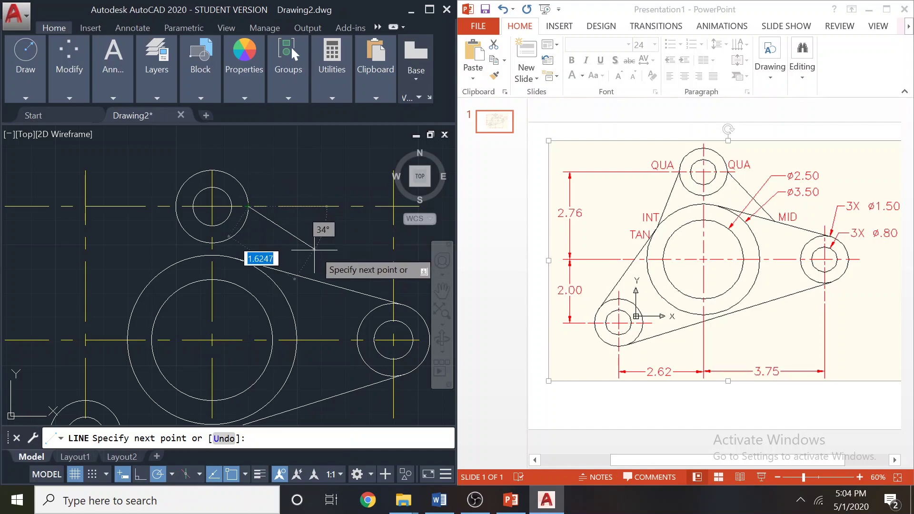
right_click(315, 250)
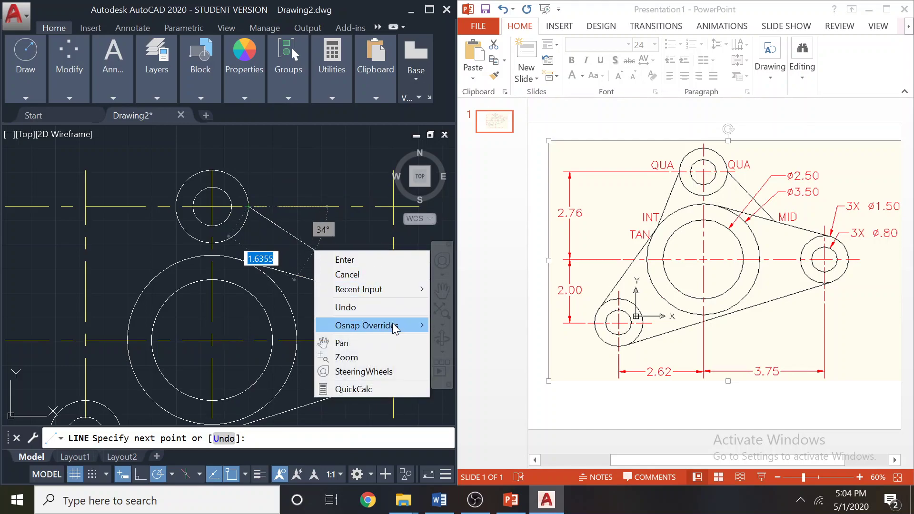
mouse_move(394, 328)
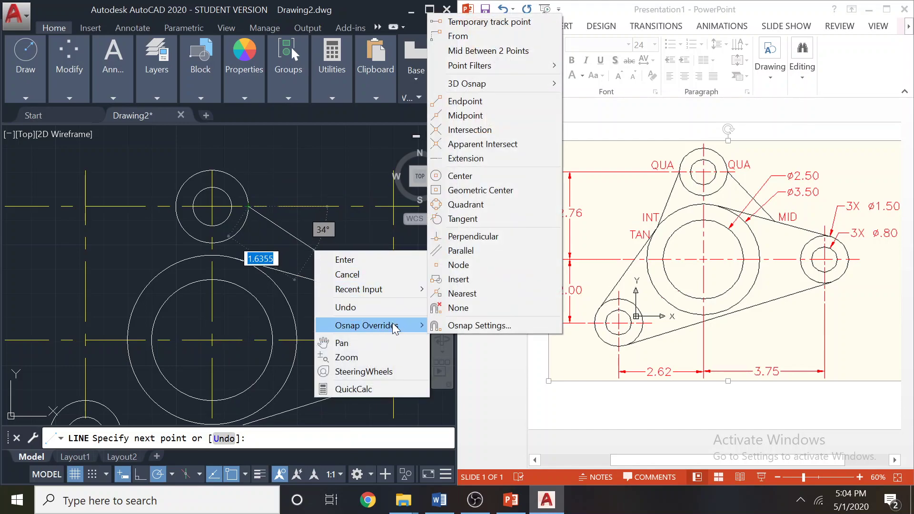
click(472, 116)
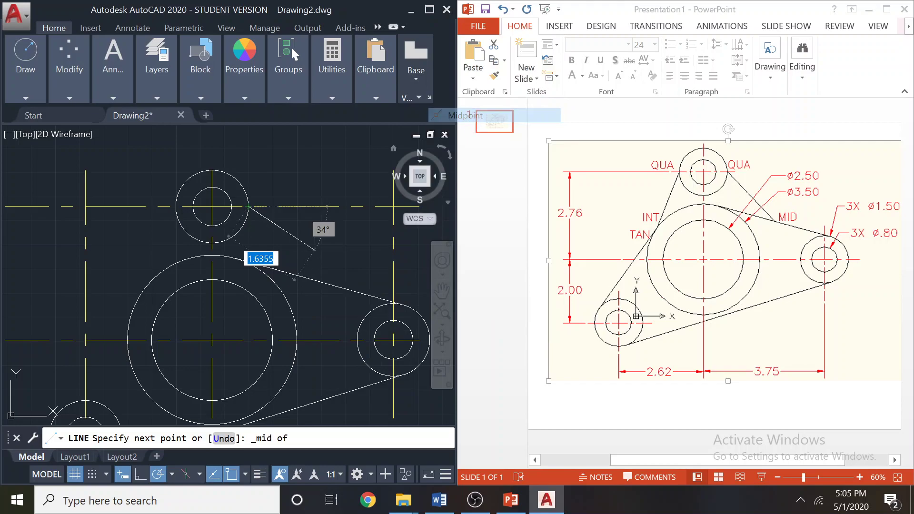
click(319, 282)
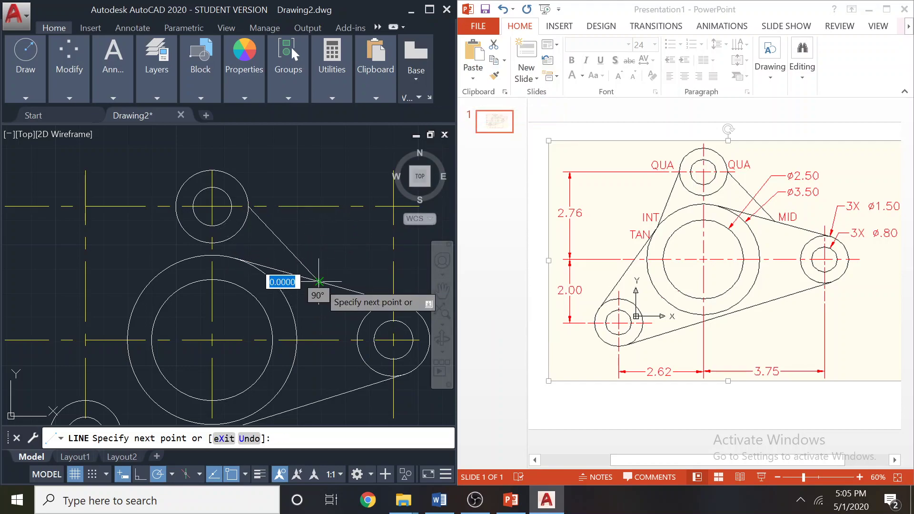
key(Return)
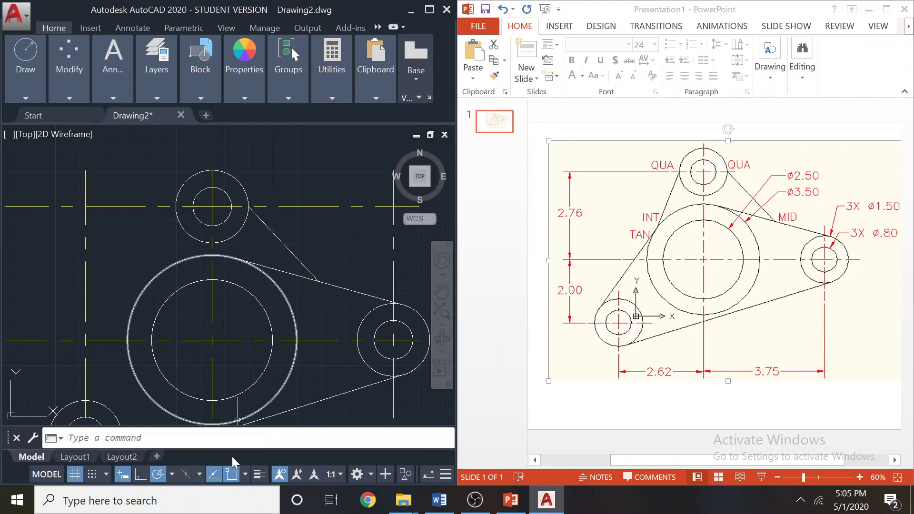
click(244, 474)
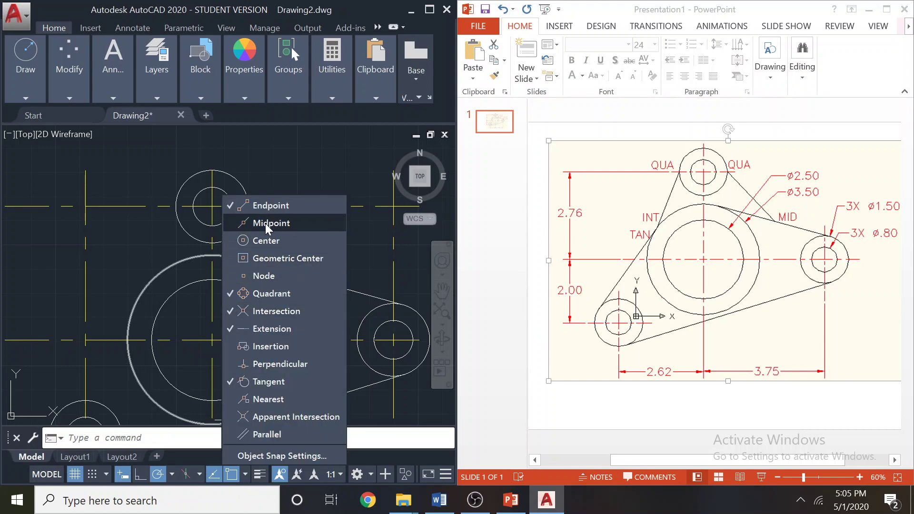
click(353, 250)
mouse_move(118, 236)
middle_down()
mouse_move(189, 238)
mouse_move(196, 220)
middle_up()
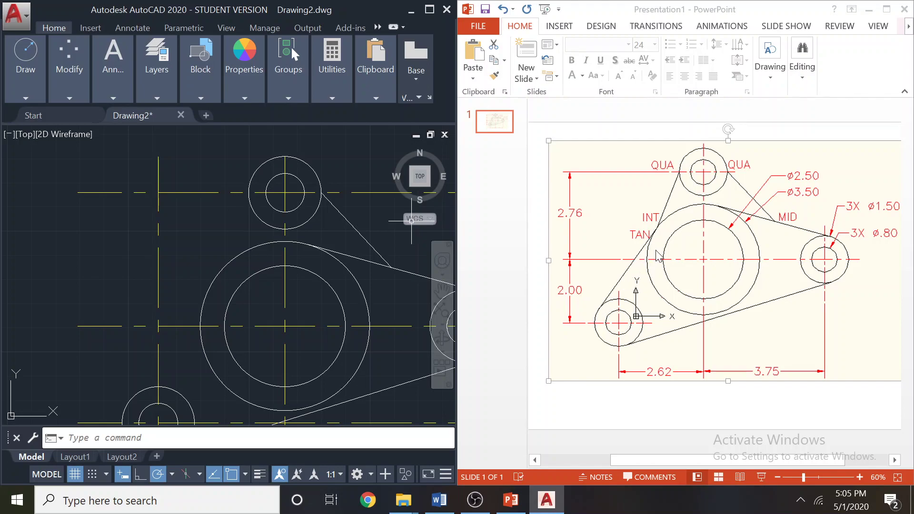
mouse_move(24, 96)
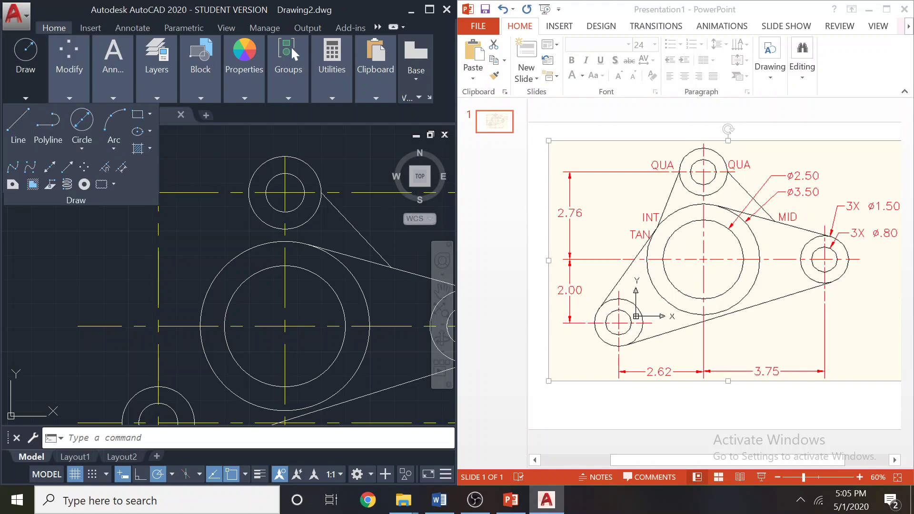
click(18, 122)
middle_drag(116, 347, 122, 284)
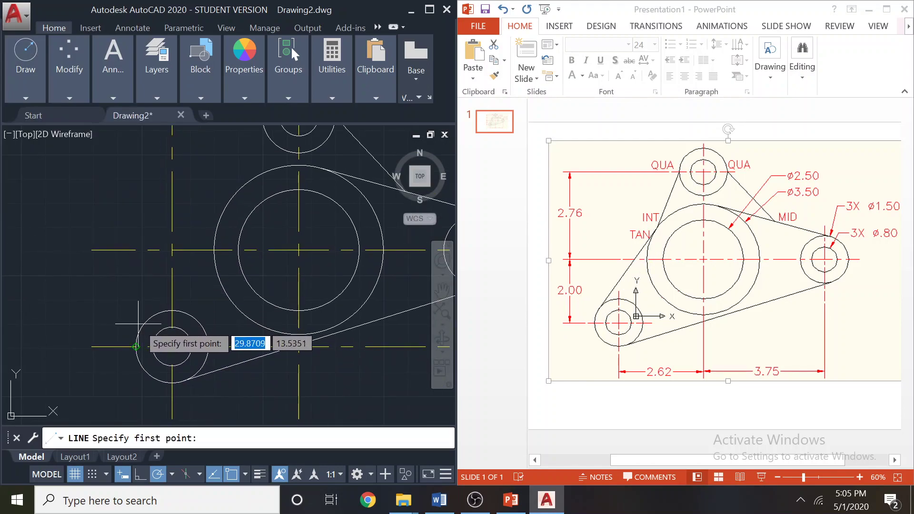
key(Return)
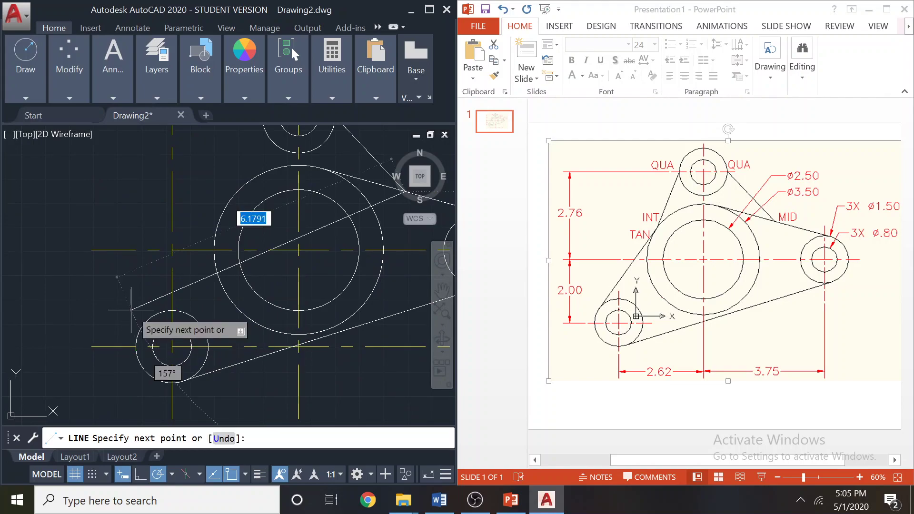
key(Escape)
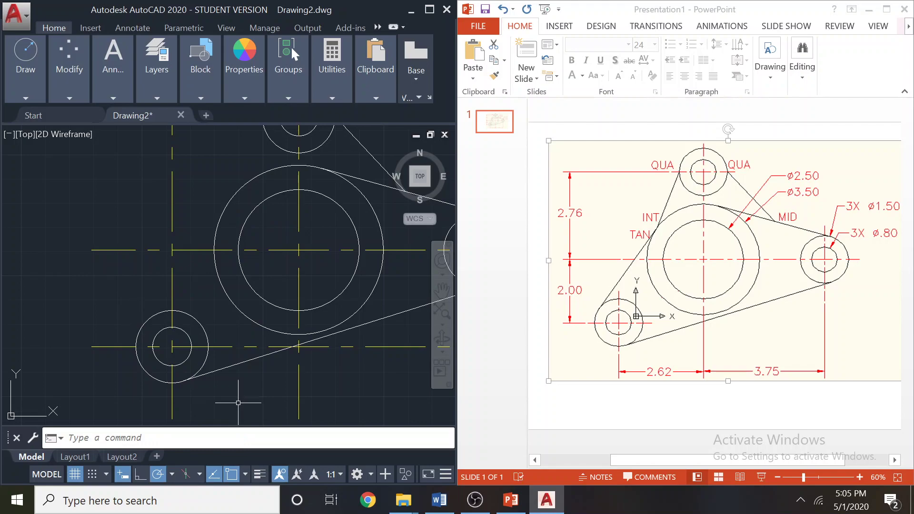
- With the Quadrant object snap turned off, draw a line tangent to the upper-left sides of the lower-left 1.5 and central 3.5 diameter circles
click(245, 474)
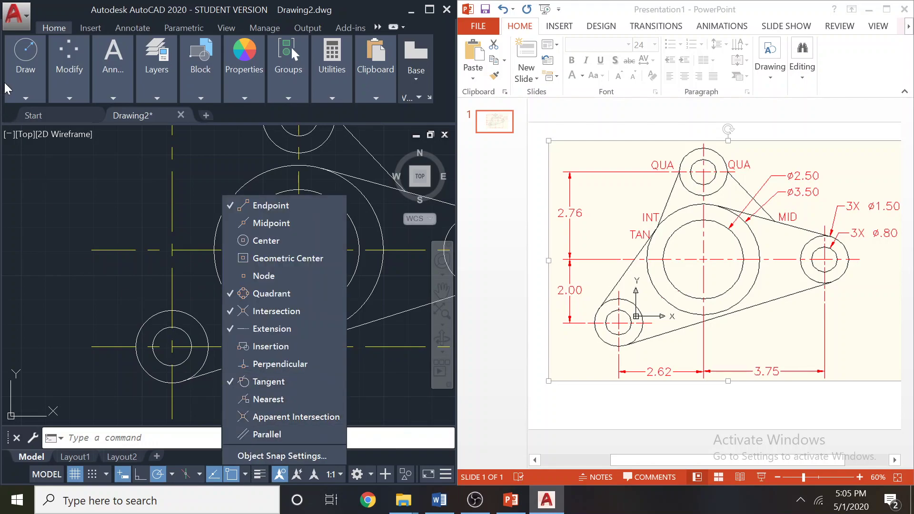
click(22, 95)
click(18, 125)
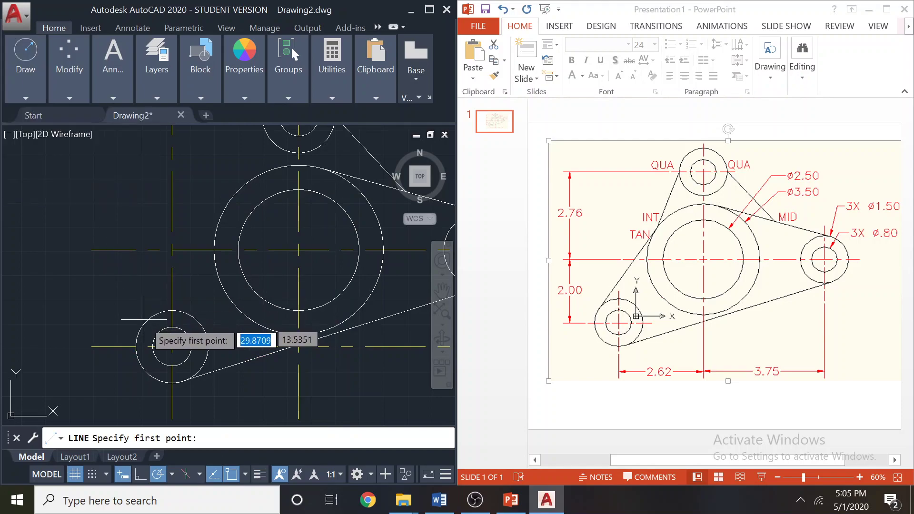
click(245, 475)
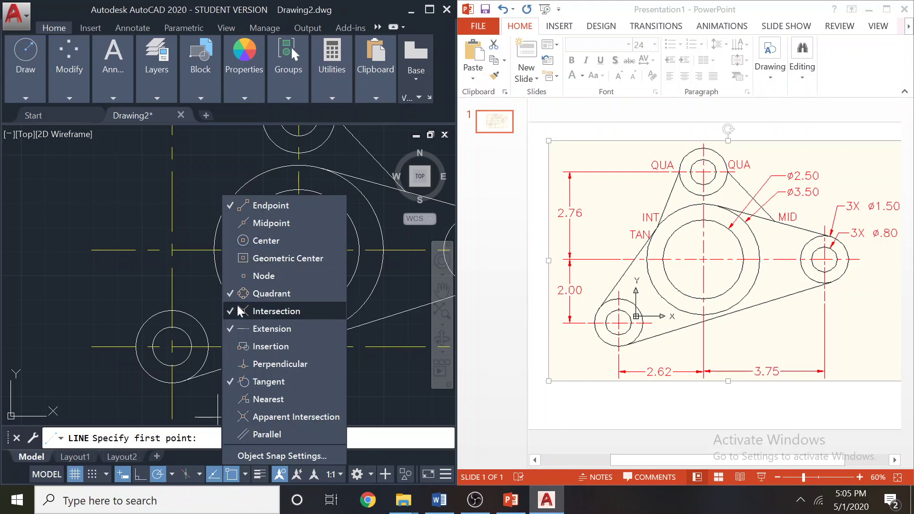
click(227, 293)
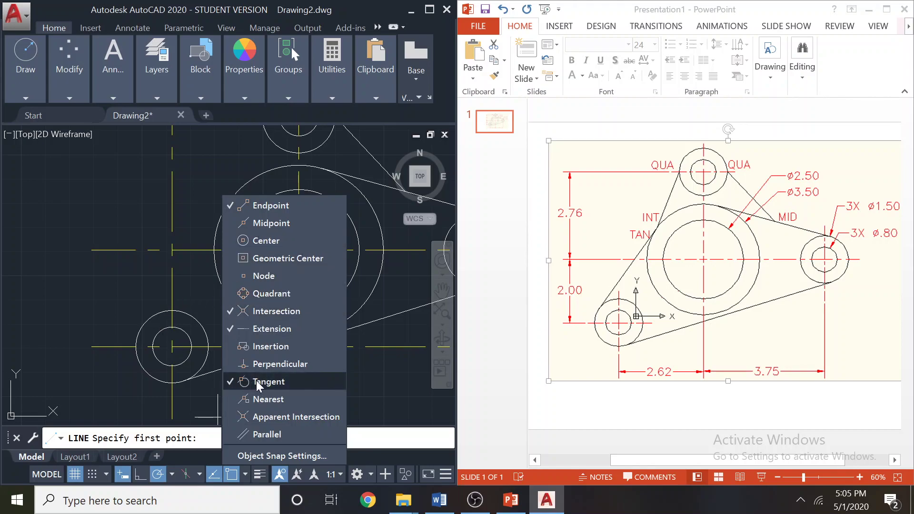
click(124, 316)
click(142, 323)
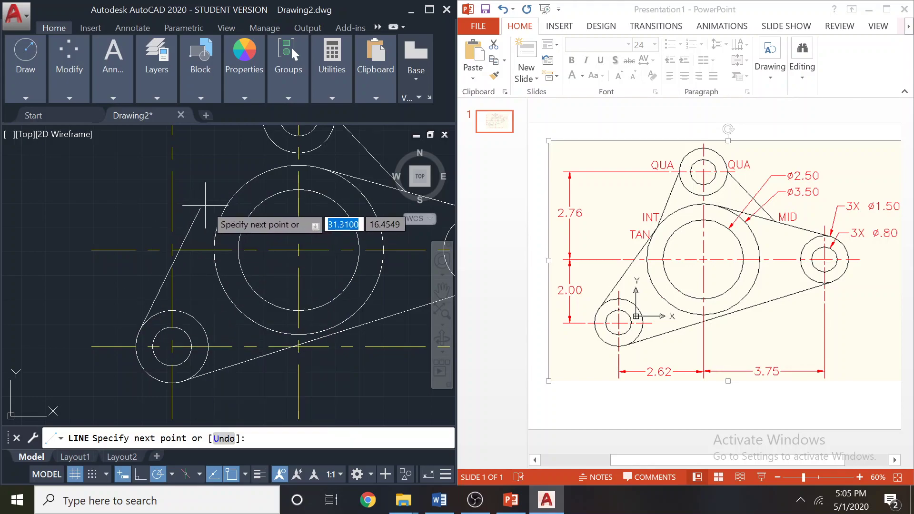
click(226, 202)
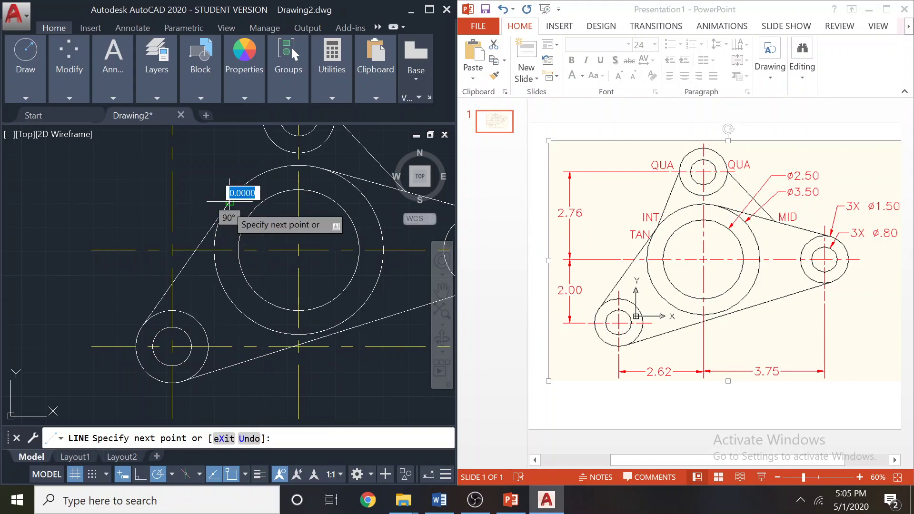
key(Return)
- Draw a line from the left quadrant of the upper 1.5 circle to the left tangent line's upper end, using a one-time Intersection snap override
middle_drag(211, 176, 168, 278)
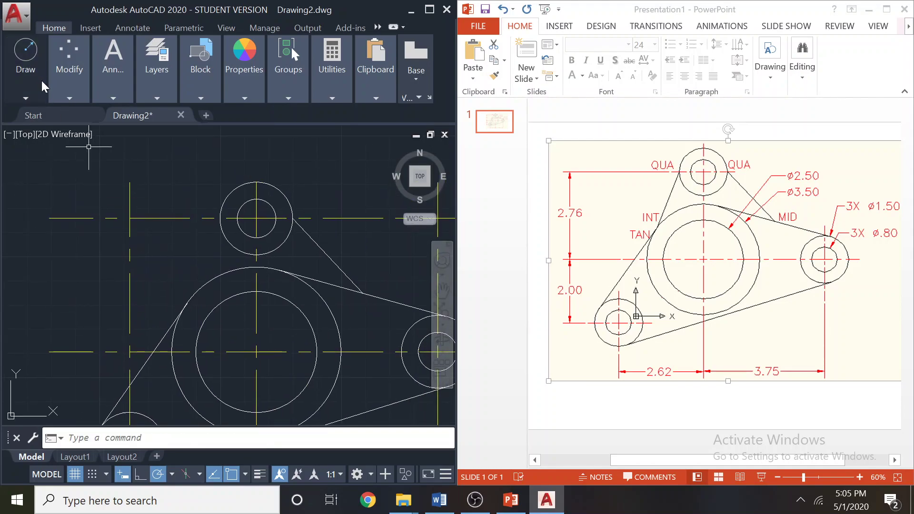
mouse_move(27, 73)
click(19, 120)
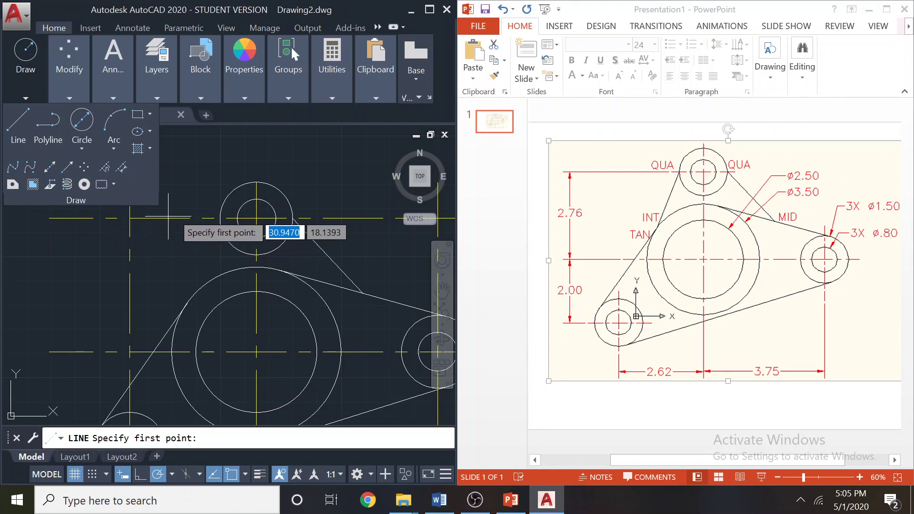
click(220, 218)
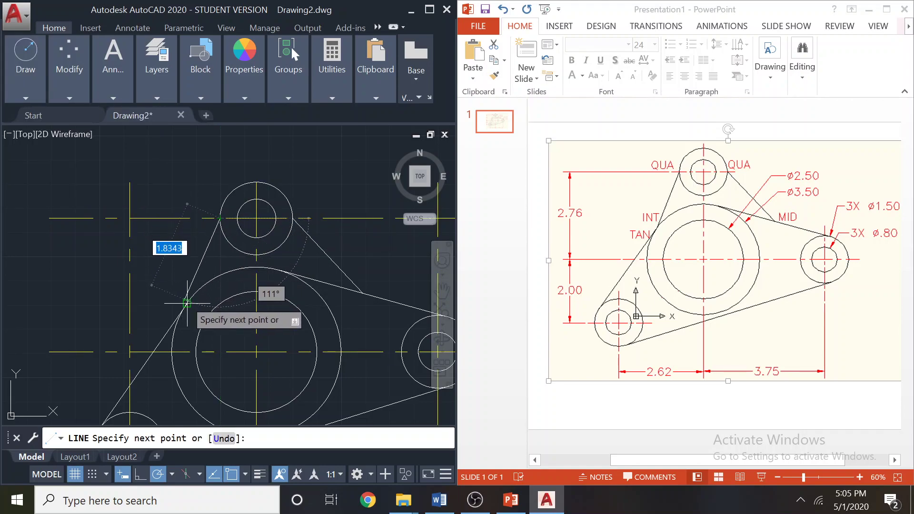
right_click(146, 303)
mouse_move(224, 382)
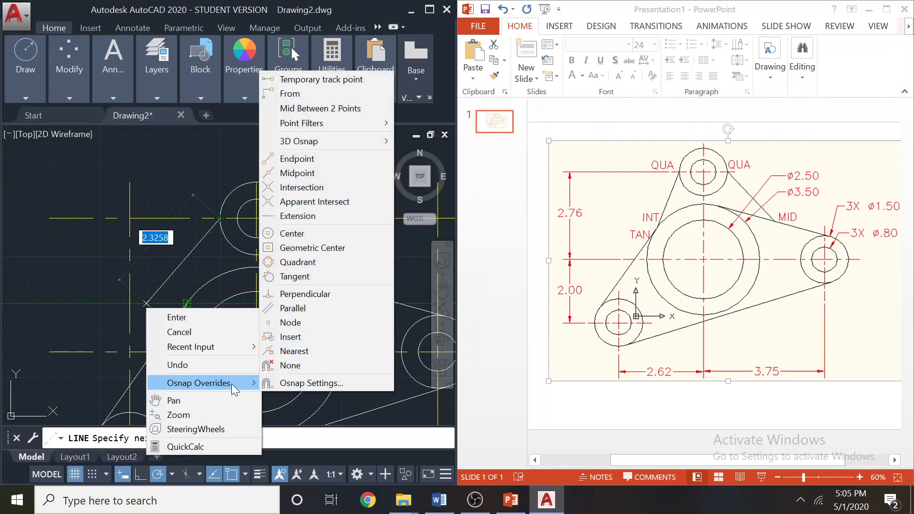
click(325, 187)
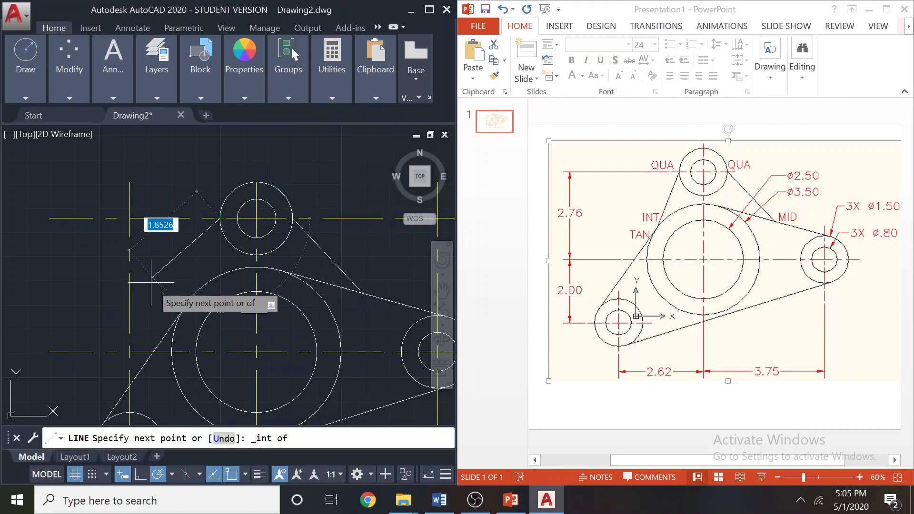
click(187, 302)
key(Return)
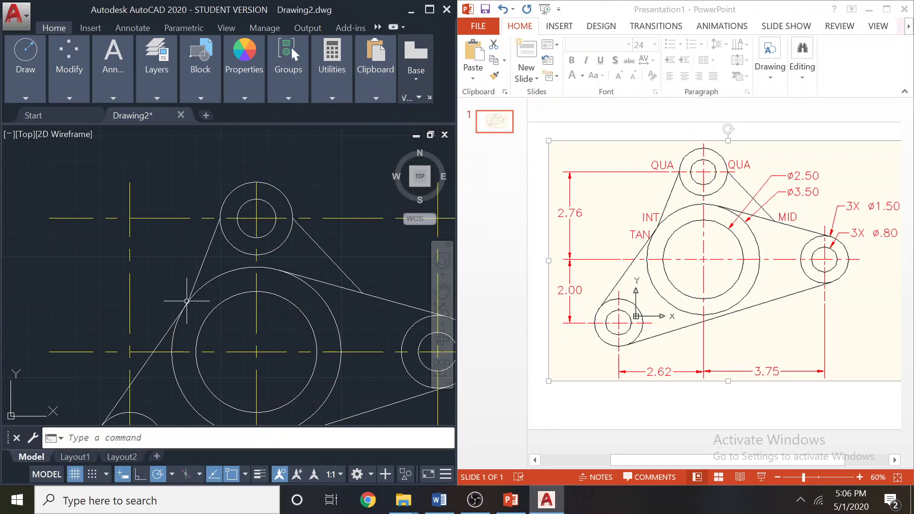
- Shorten the left vertical centerline by stretching its upper end down to just above the lower-left 1.5 diameter circle
scroll(277, 296, down, 4)
scroll(277, 295, up, 2)
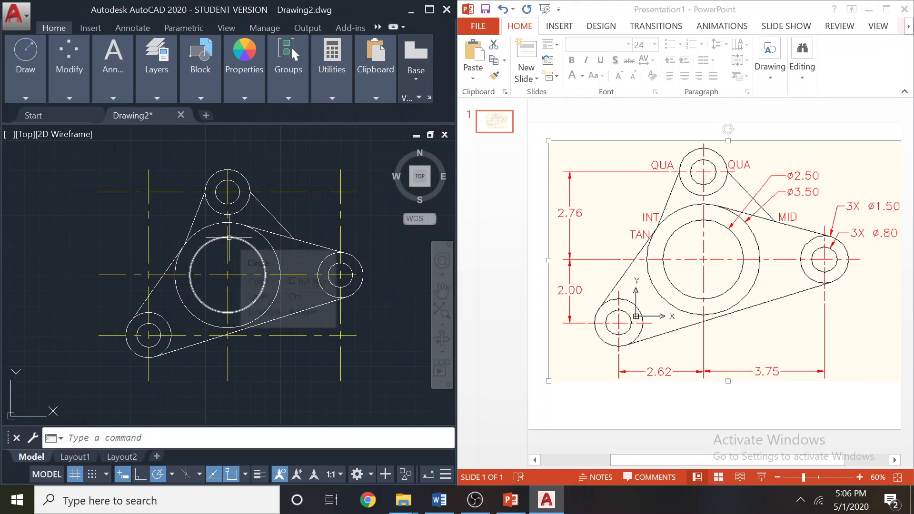
scroll(145, 347, up, 5)
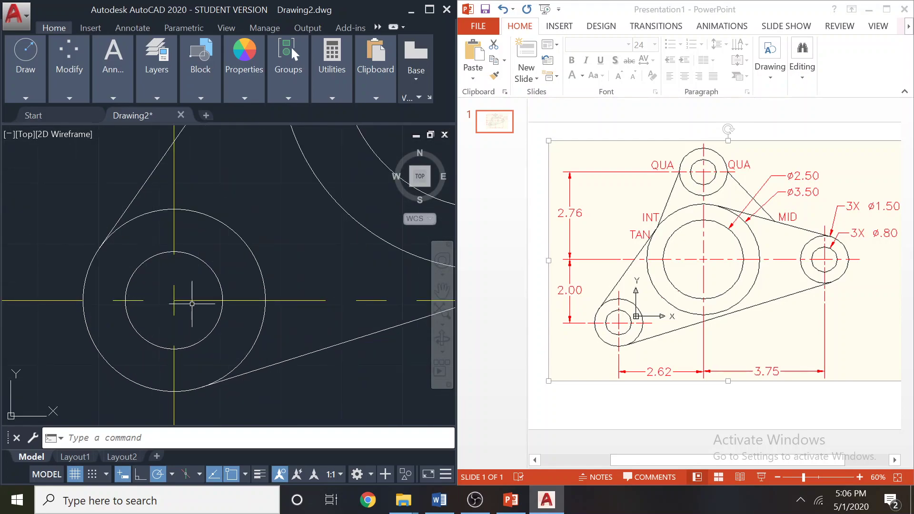
scroll(188, 312, down, 4)
scroll(200, 310, down, 3)
scroll(190, 304, up, 5)
scroll(157, 331, down, 4)
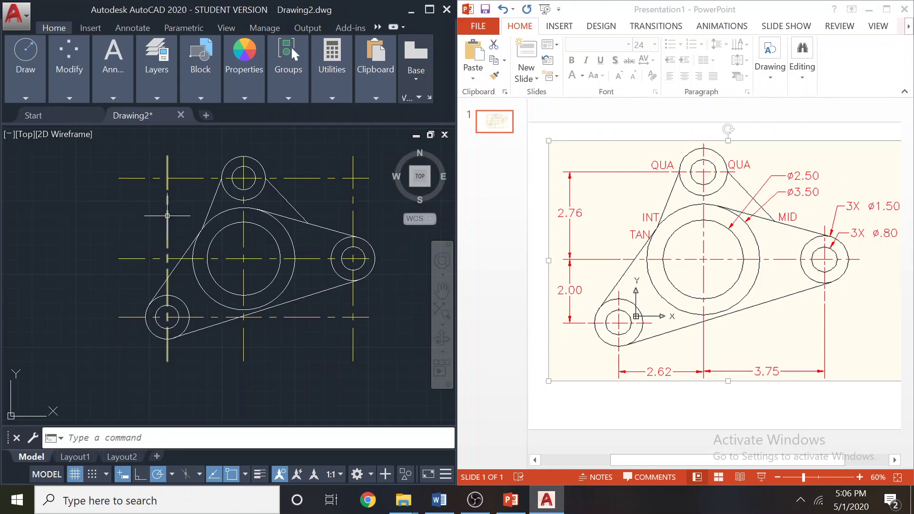
click(167, 156)
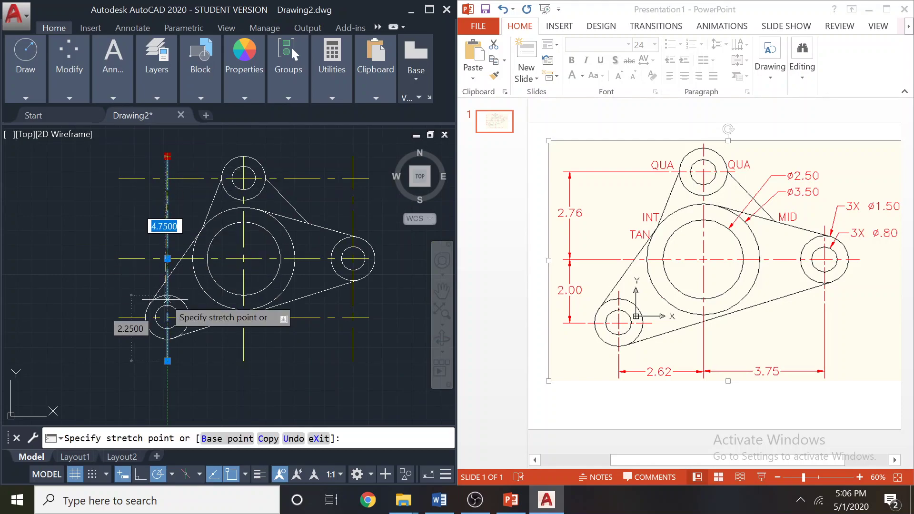
scroll(166, 288, up, 4)
click(165, 286)
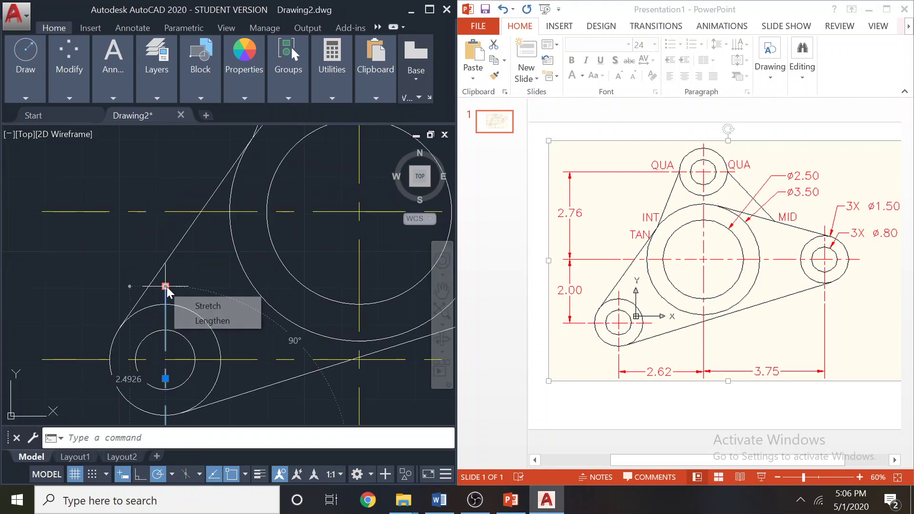
scroll(106, 233, down, 2)
key(Escape)
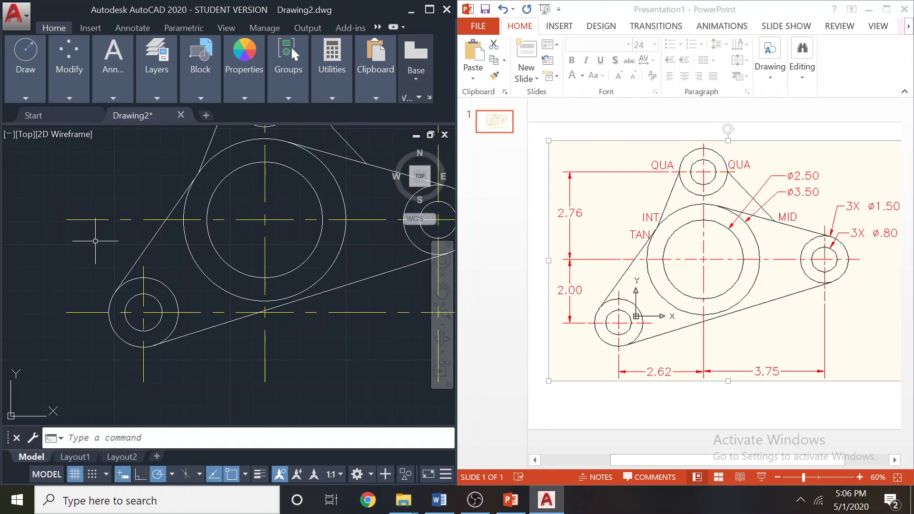
- Shorten the lower horizontal centerline by stretching its right end back to just outside the lower-left 1.5 diameter circle
scroll(202, 327, down, 2)
click(292, 318)
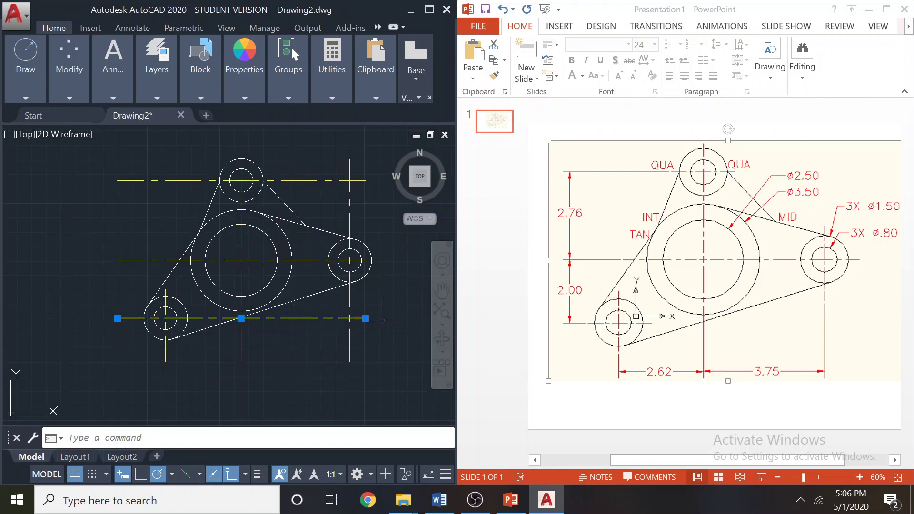
click(365, 318)
click(203, 317)
key(Escape)
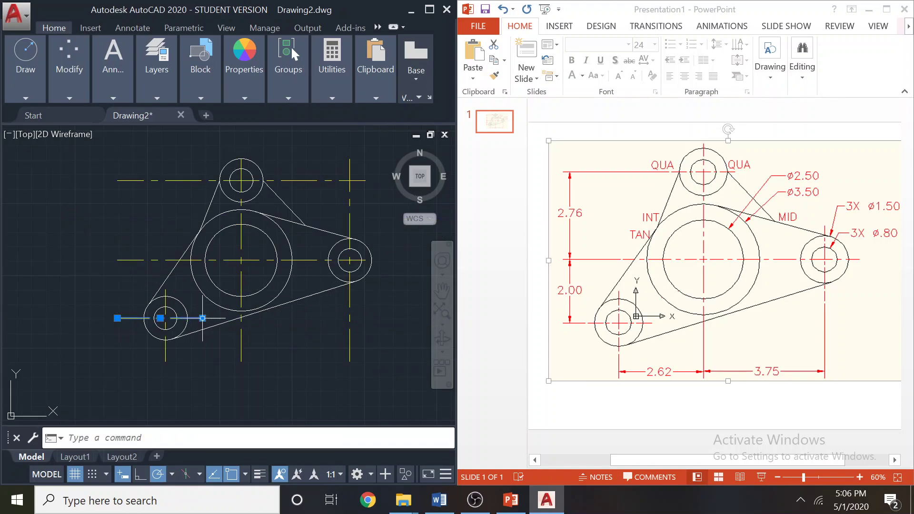
- Stretch both ends of the lower-left circle's horizontal centerline inward so each extends only slightly past the 1.5 diameter circle
scroll(181, 316, up, 2)
click(86, 319)
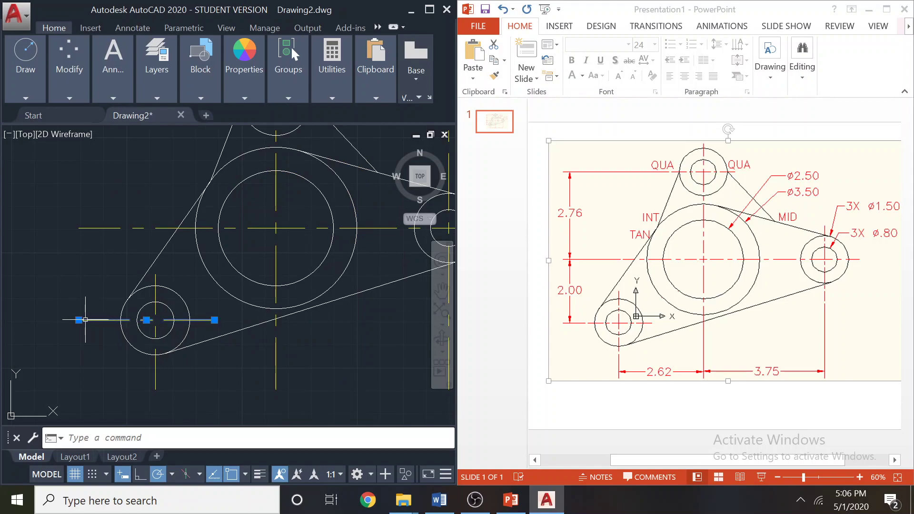
click(79, 320)
click(110, 320)
key(Escape)
scroll(171, 316, up, 4)
click(241, 327)
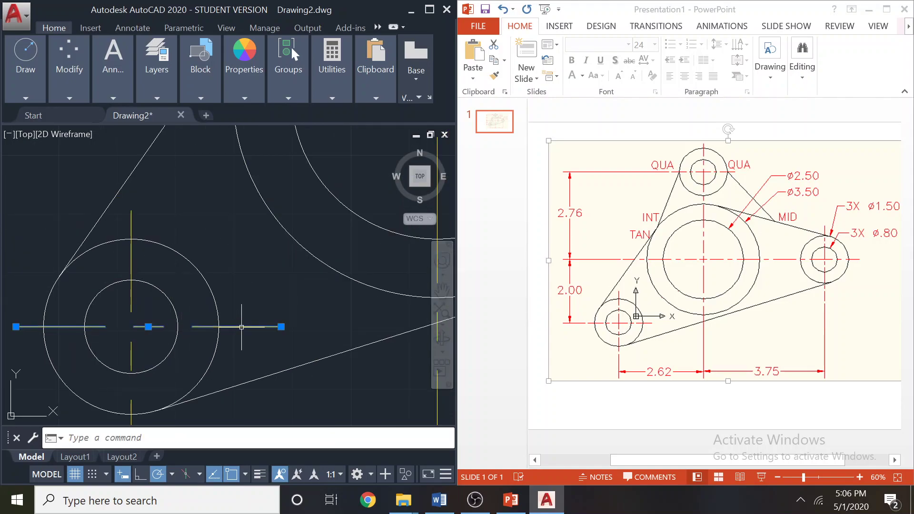
click(281, 326)
click(255, 326)
key(Escape)
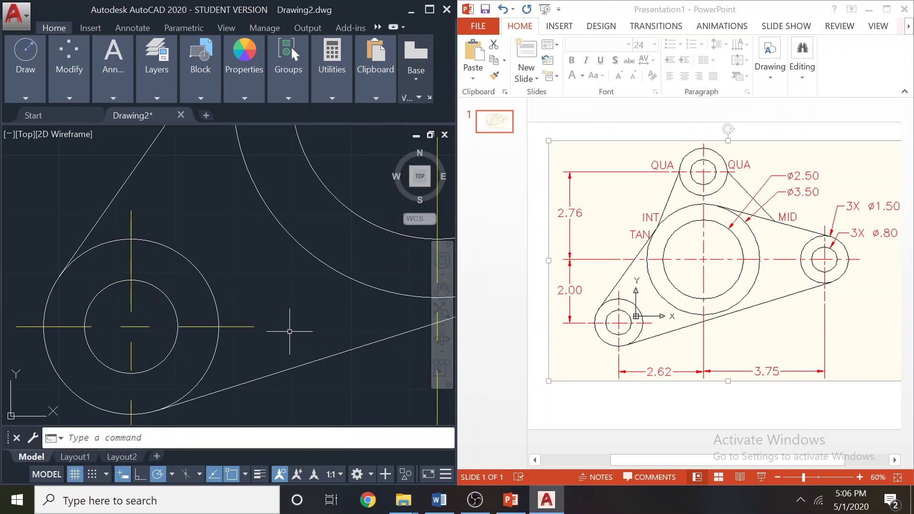
- Stretch the lower end of the lower-left circle's vertical centerline up to just below the 1.5 diameter circle
scroll(289, 330, down, 4)
click(228, 383)
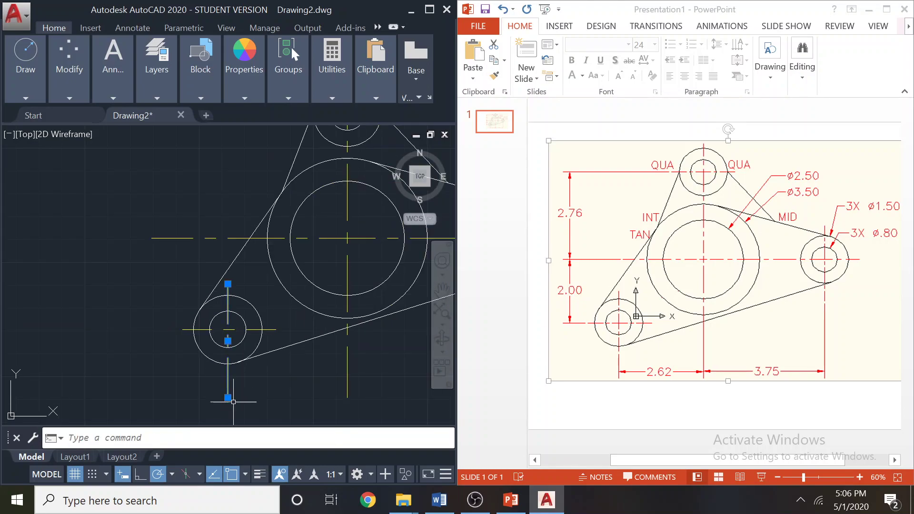
click(228, 397)
scroll(215, 378, up, 2)
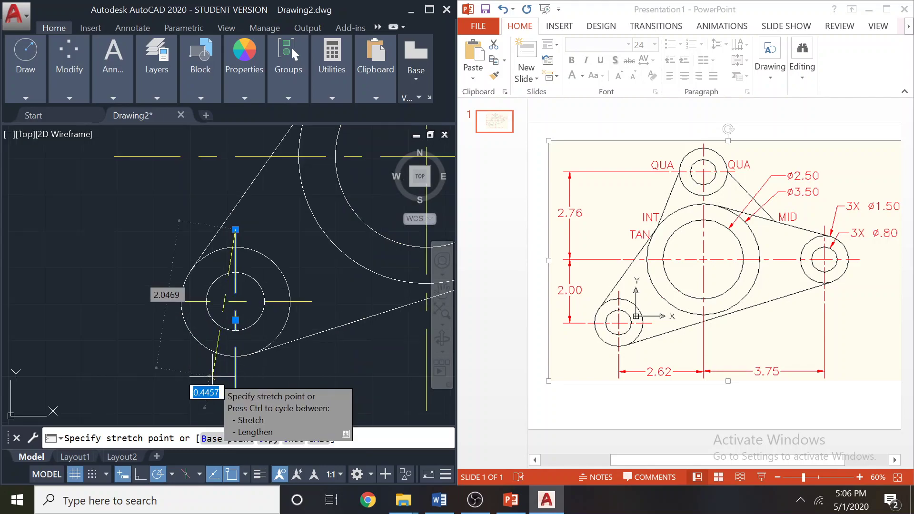
click(235, 377)
- Shorten the central vertical centerline by stretching its lower end up to just below the 3.5 diameter circle
scroll(303, 357, down, 4)
middle_drag(303, 357, 194, 357)
click(237, 368)
click(238, 380)
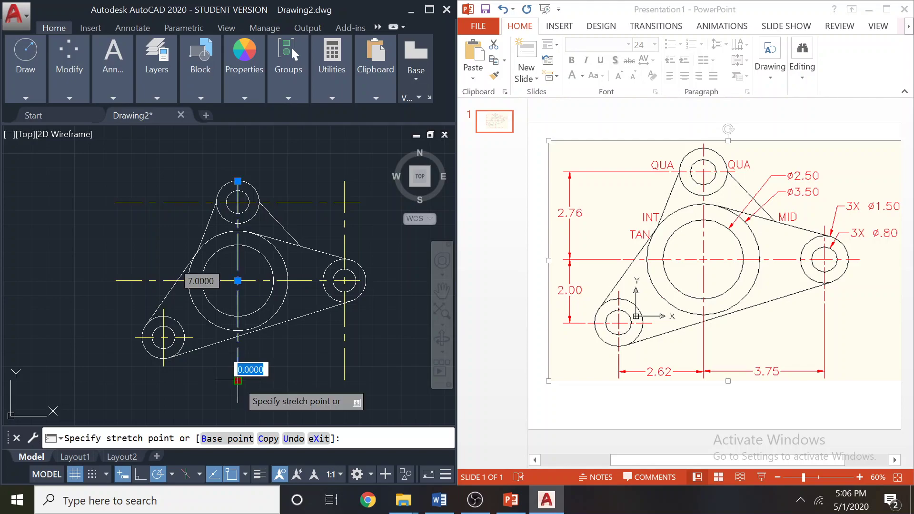
click(238, 346)
- Extend the upper end of the central vertical centerline slightly above the upper 1.5 diameter circle
scroll(239, 232, up, 2)
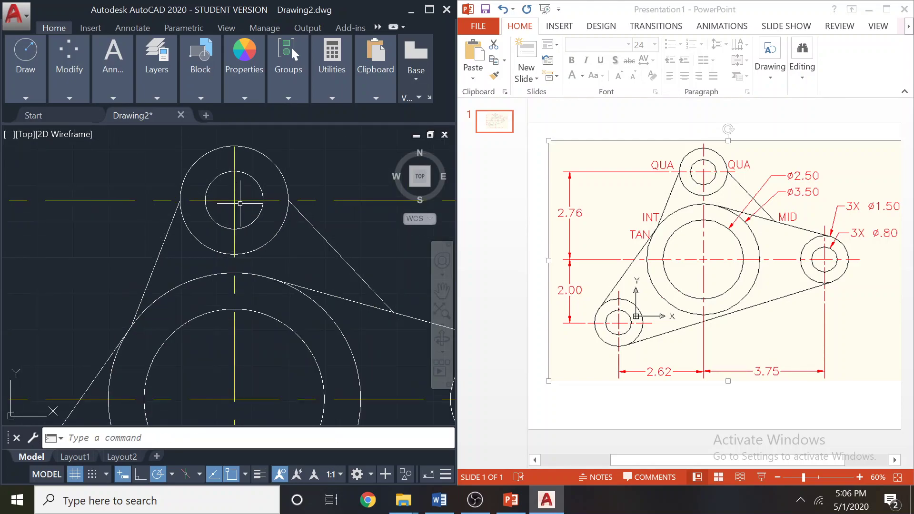
scroll(240, 287, up, 2)
click(240, 287)
click(240, 279)
click(262, 265)
scroll(292, 264, down, 2)
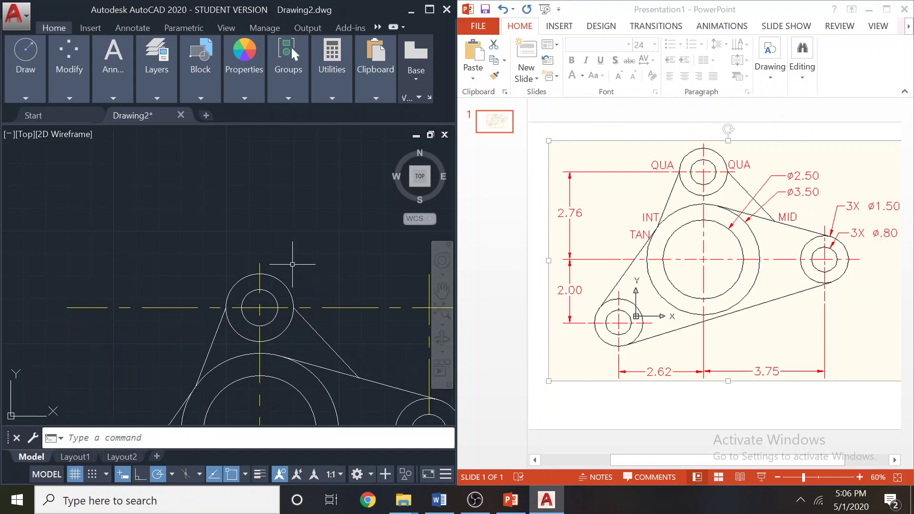
- Shorten the upper horizontal centerline by stretching its left end to just outside the upper 1.5 diameter circle
click(182, 307)
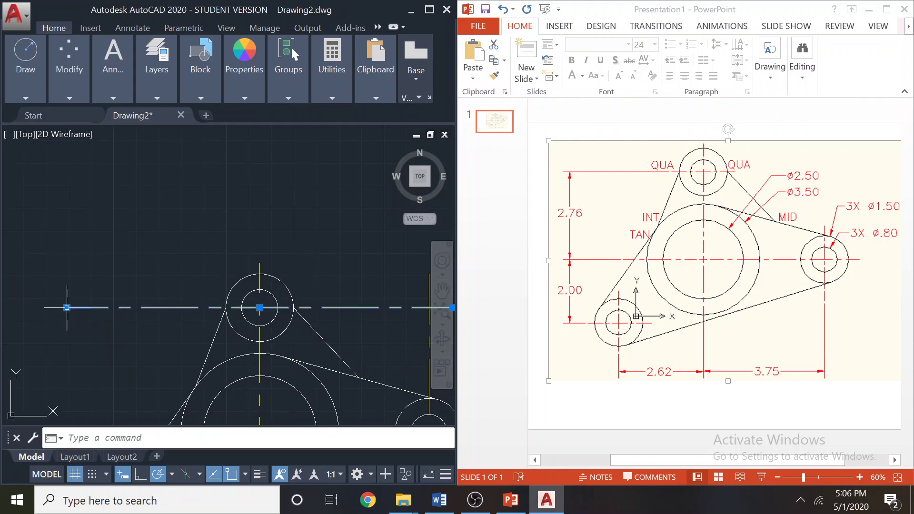
click(67, 308)
click(207, 310)
key(Escape)
scroll(179, 279, down, 4)
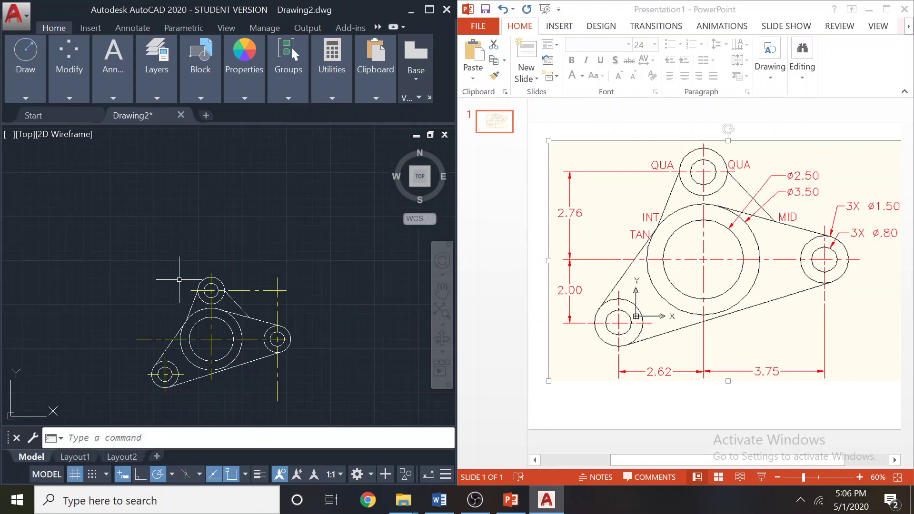
- Stretch the right end of the upper horizontal centerline back to just past the right side of the upper circle
scroll(225, 296, up, 4)
click(317, 281)
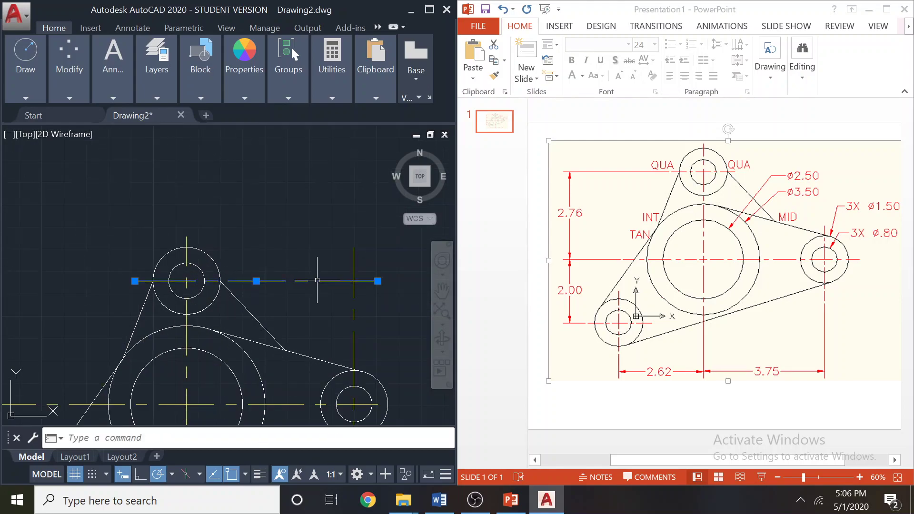
click(378, 281)
click(238, 280)
key(Escape)
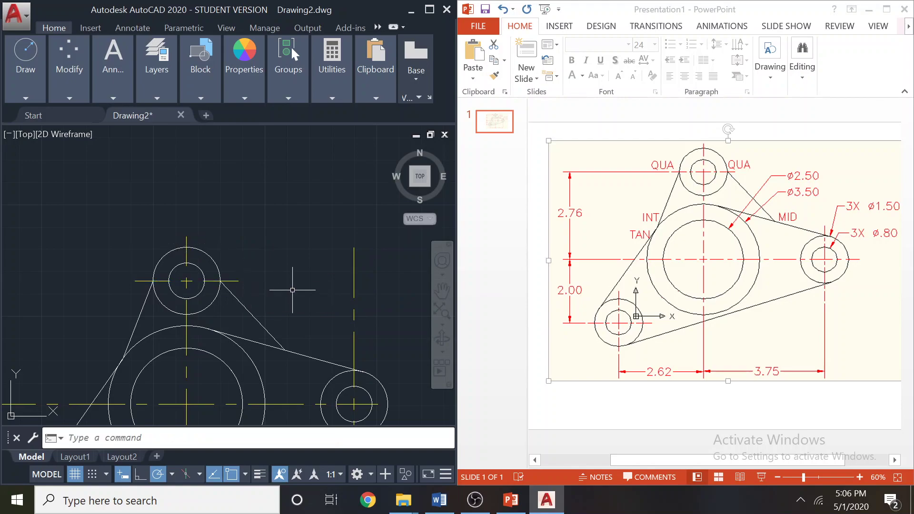
- Shorten the right vertical centerline by stretching its upper end down to just above the right 1.5 diameter circle
scroll(312, 288, down, 2)
click(340, 285)
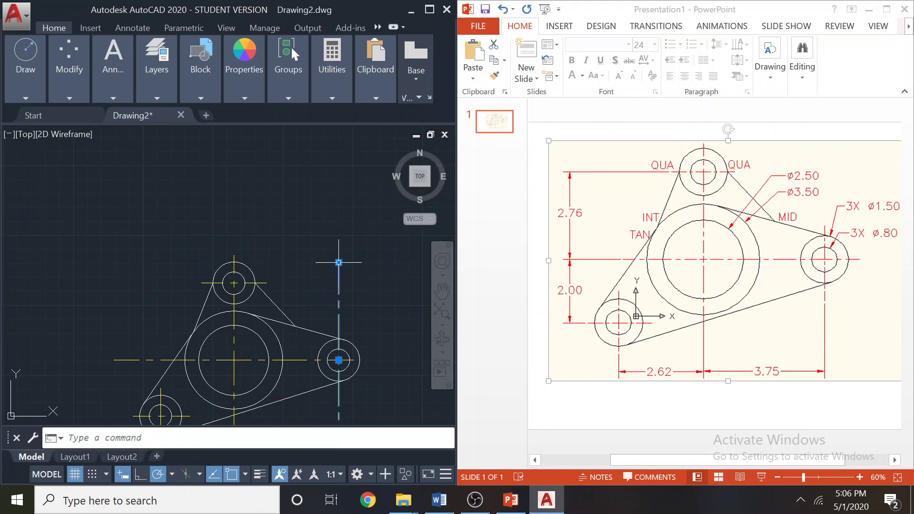
click(338, 262)
click(338, 328)
key(Escape)
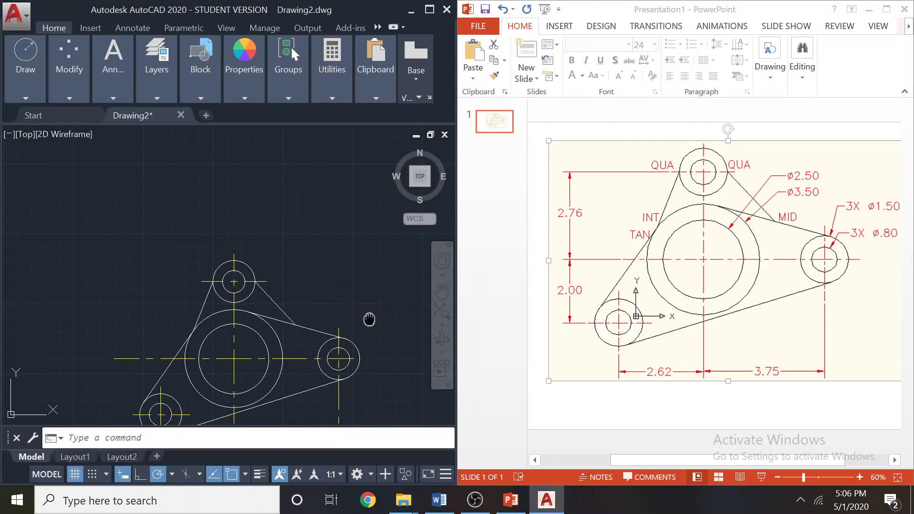
- Stretch the lower end of the right vertical centerline up to just below the right 1.5 diameter circle
middle_drag(370, 324, 357, 239)
click(325, 335)
click(325, 371)
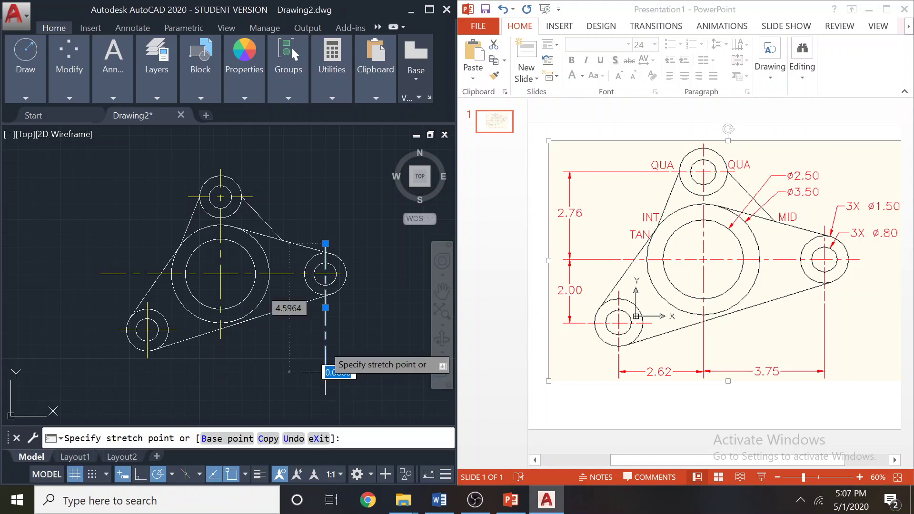
scroll(325, 308, up, 5)
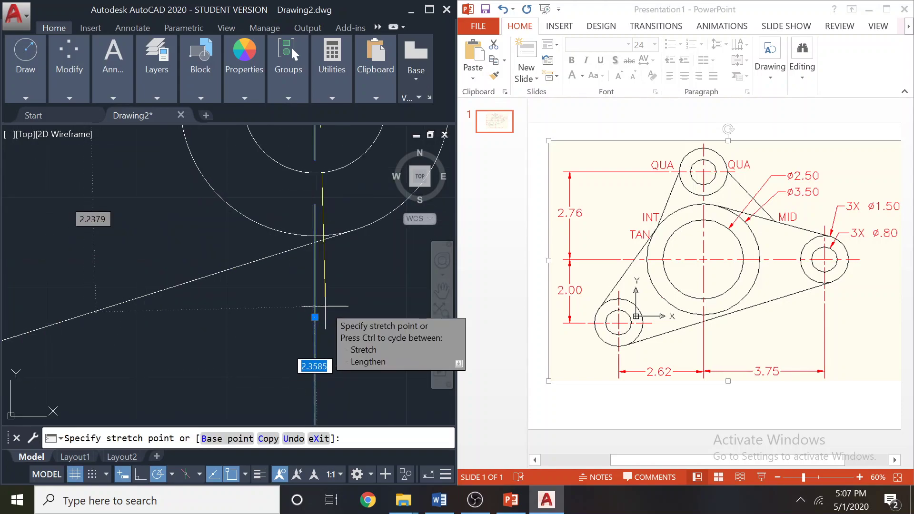
click(315, 286)
scroll(351, 304, down, 5)
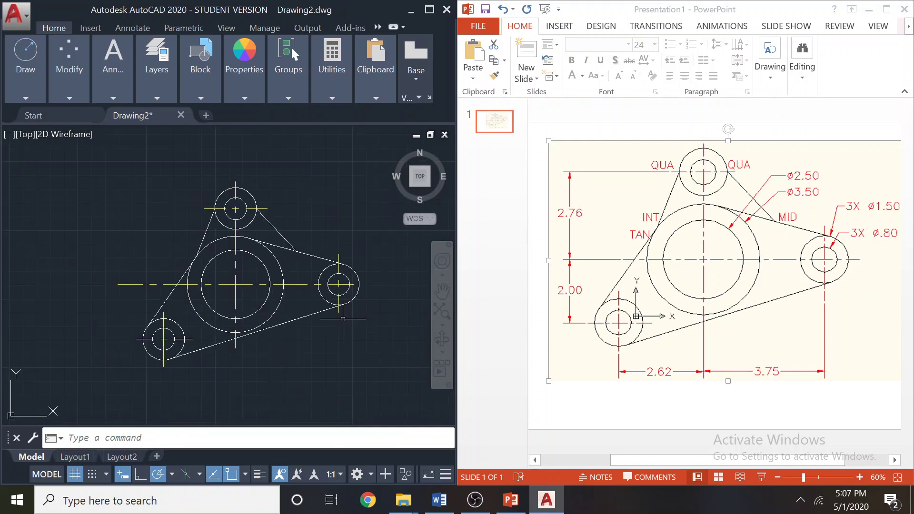
click(348, 286)
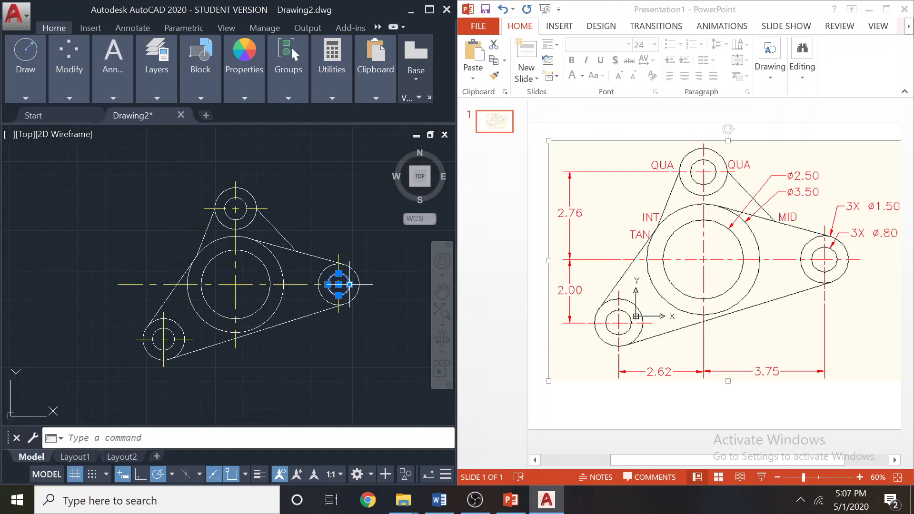
click(349, 284)
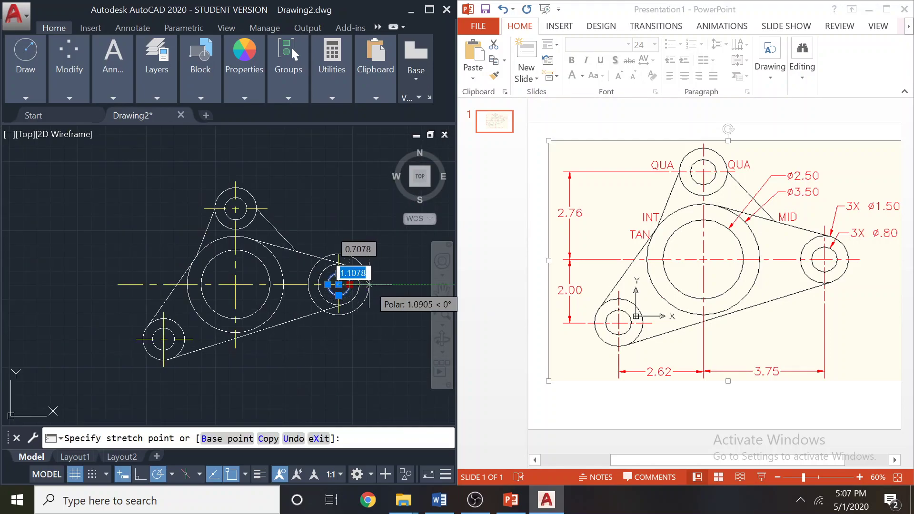
click(369, 284)
key(Escape)
- Stretch the right end of the main horizontal centerline to just past the right 1.5 diameter circle
scroll(348, 285, up, 4)
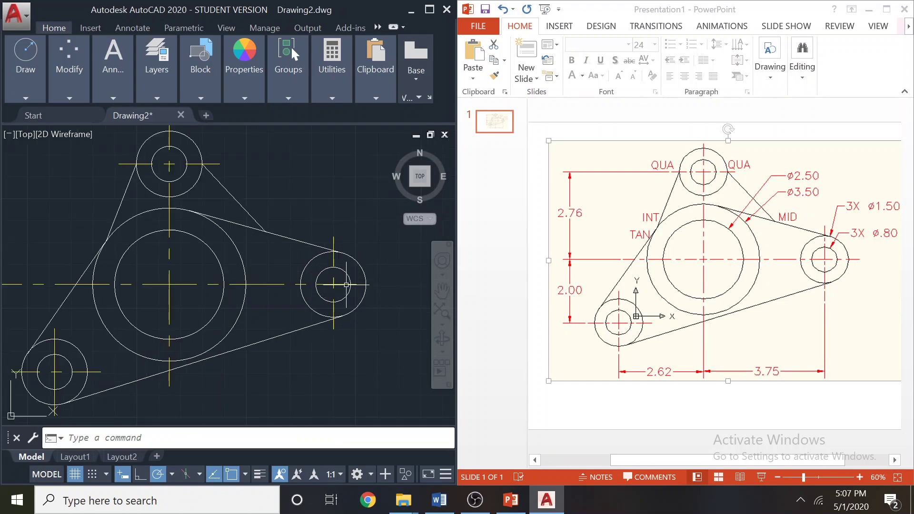
click(348, 286)
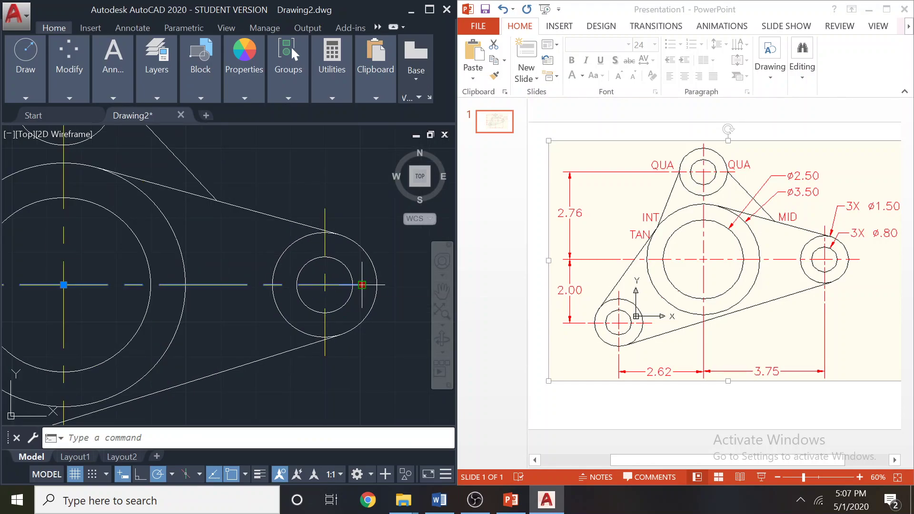
click(362, 285)
click(386, 284)
key(Escape)
scroll(382, 341, down, 4)
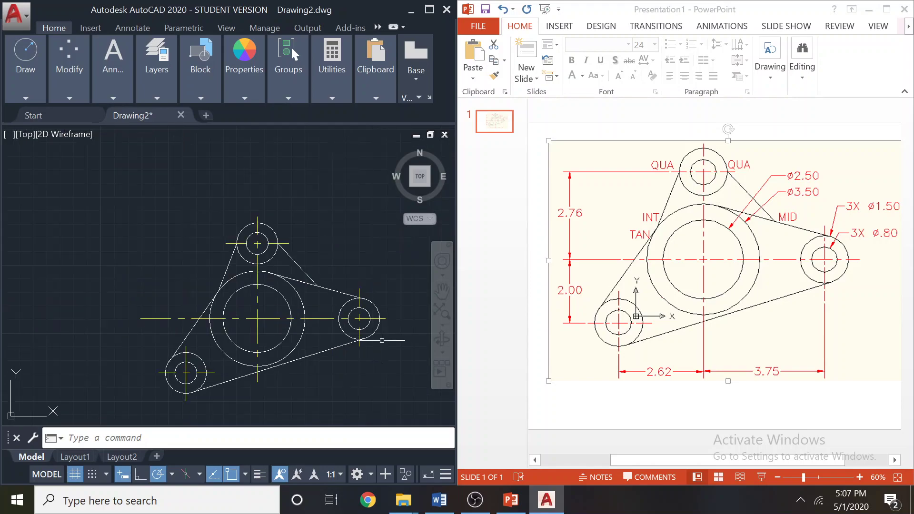
- Set the drawing's global linetype scale factor to 0.5 with LTSCALE
mouse_move(326, 367)
middle_down()
mouse_move(332, 322)
mouse_move(317, 318)
middle_up()
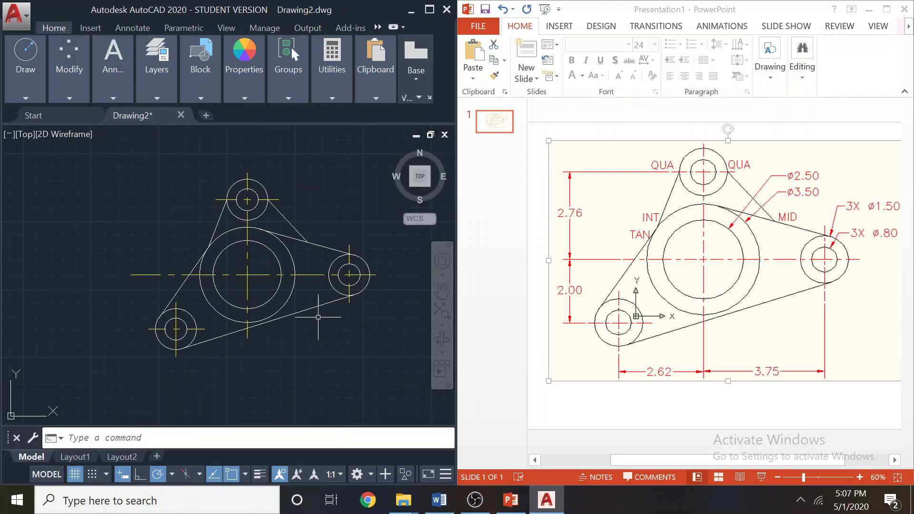
click(173, 438)
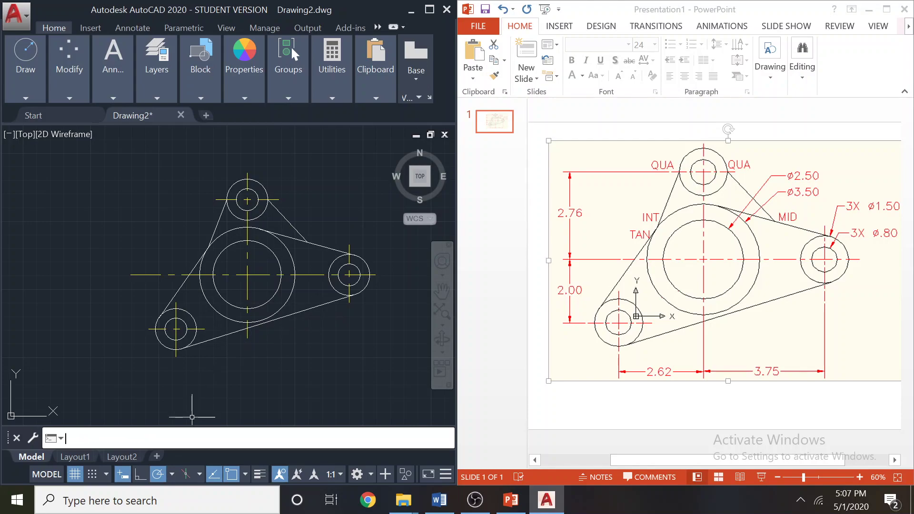
text(linetype scale)
key(Return)
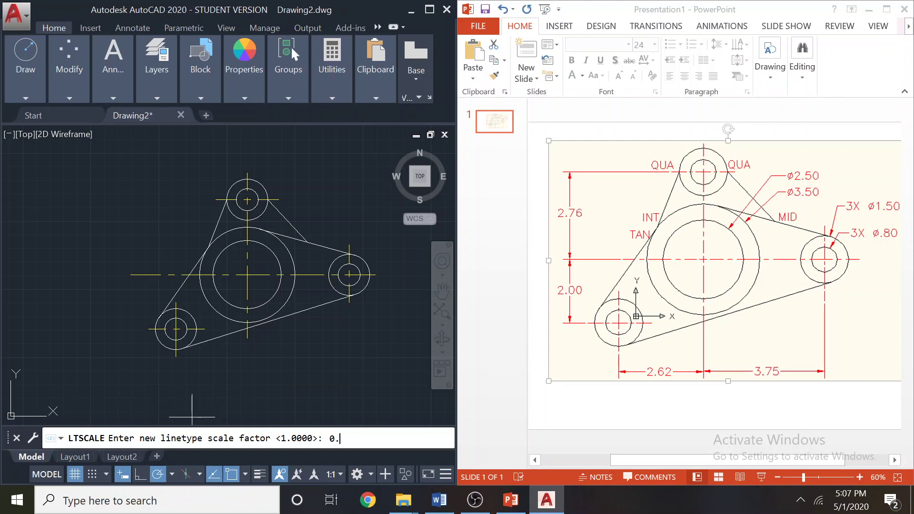
key(Return)
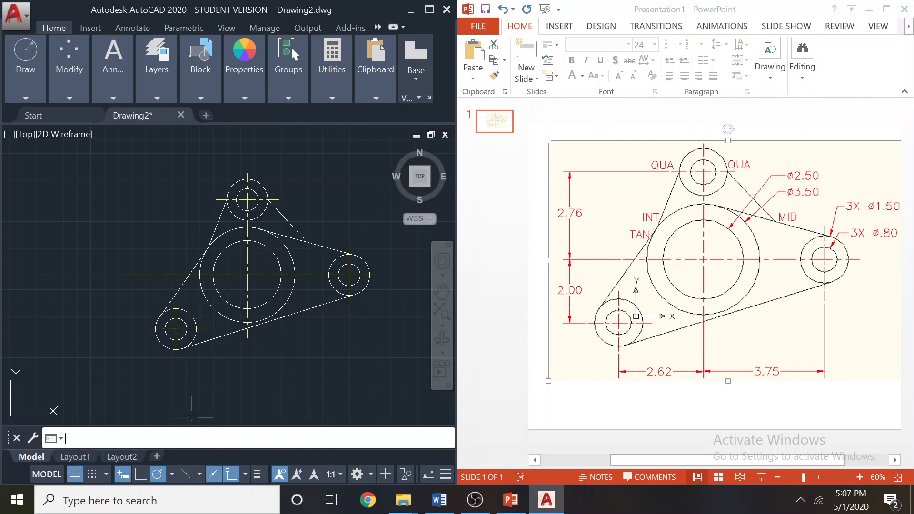
- Expand the command history to review the linetype scale entry, and collapse it back to a single line
drag(123, 425, 123, 380)
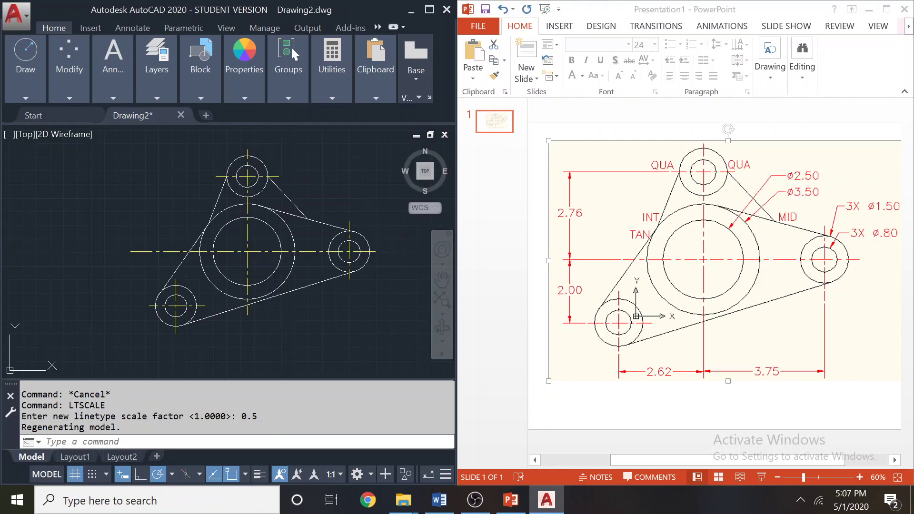
drag(224, 376, 213, 435)
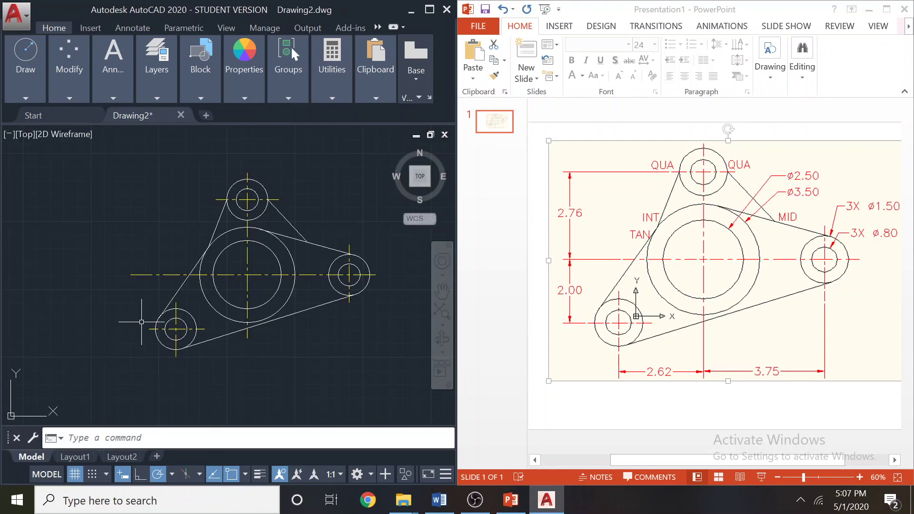
middle_drag(184, 257, 157, 285)
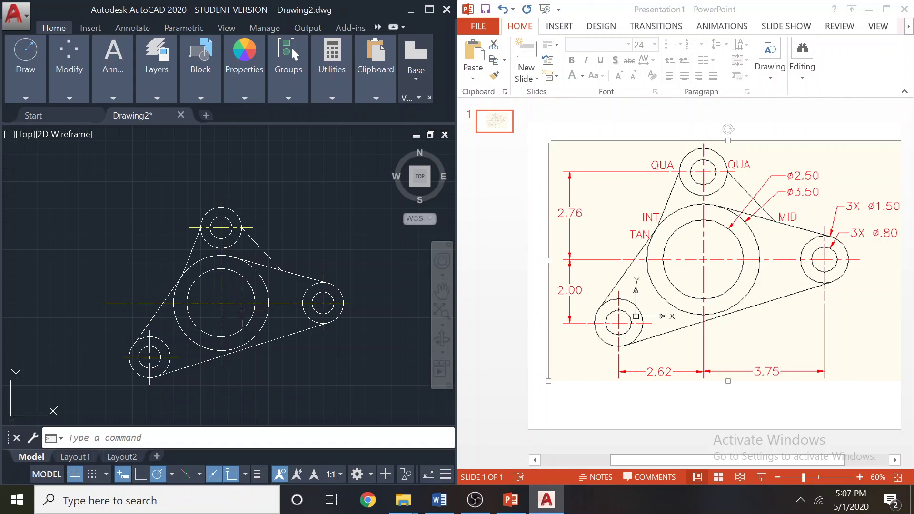
click(245, 474)
click(245, 474)
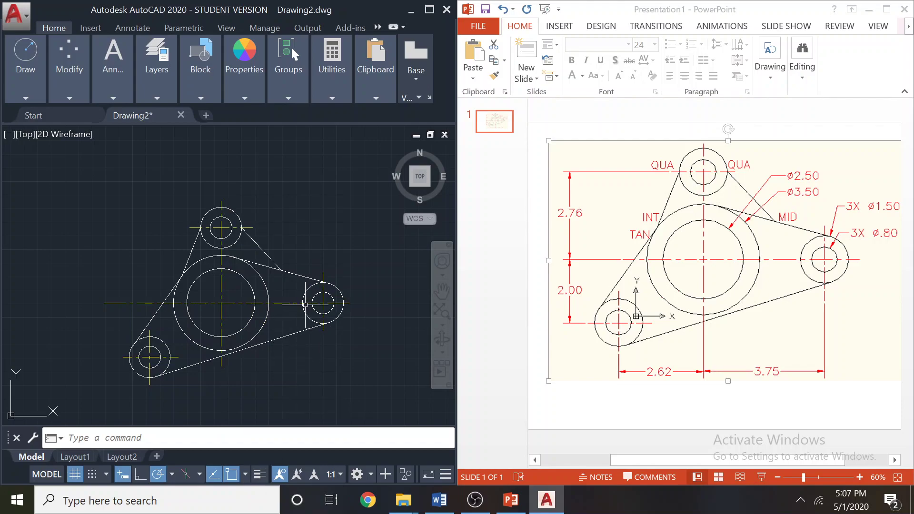
- Switch to the Word document Tutorial 4 - Working with drawing aids and look through its exercises
click(438, 504)
scroll(668, 403, down, 3)
scroll(668, 403, up, 8)
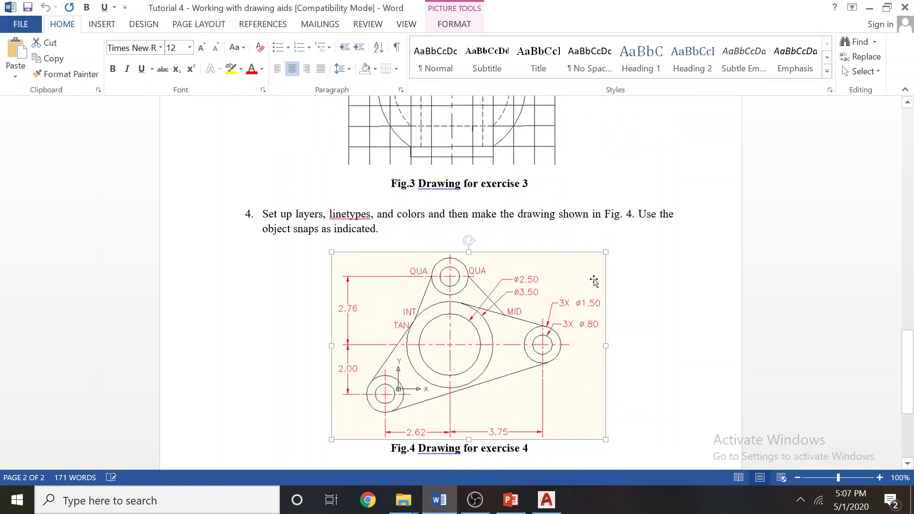
scroll(668, 388, up, 15)
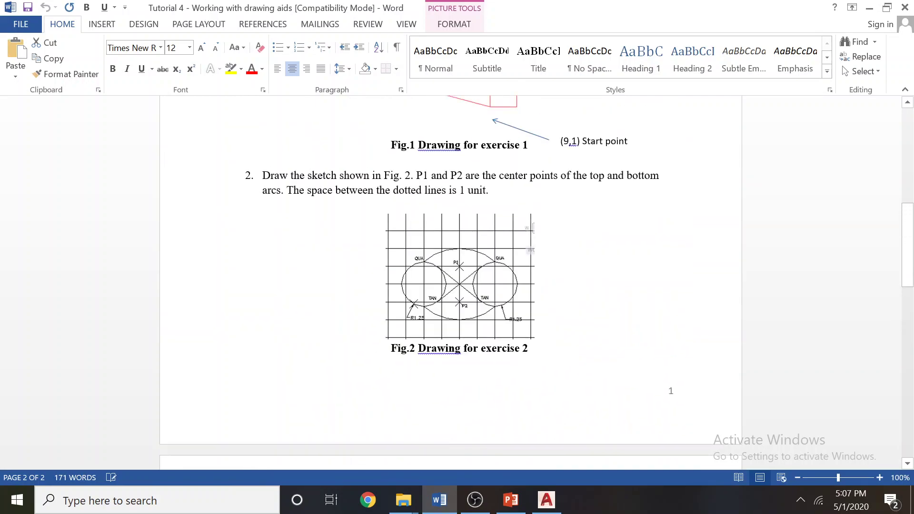
scroll(450, 283, up, 11)
scroll(449, 283, down, 14)
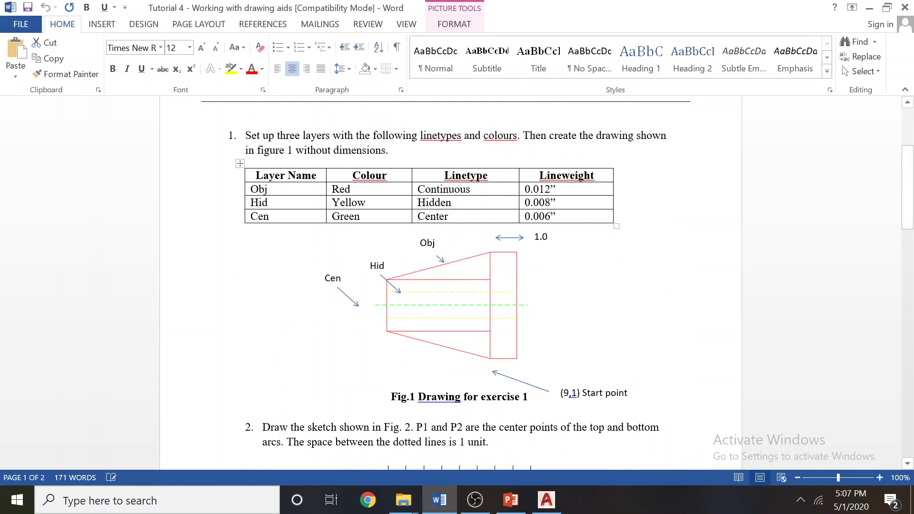